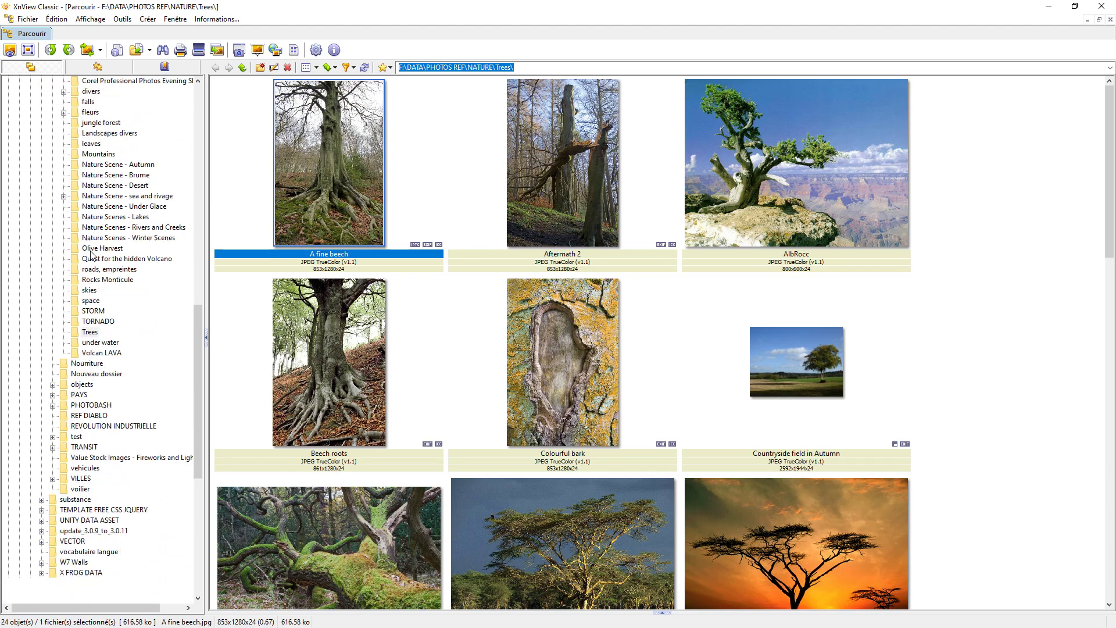
Browse the photos in the atolls islands, champignon and HUGE structure folders.
scroll(90, 254, up, 6)
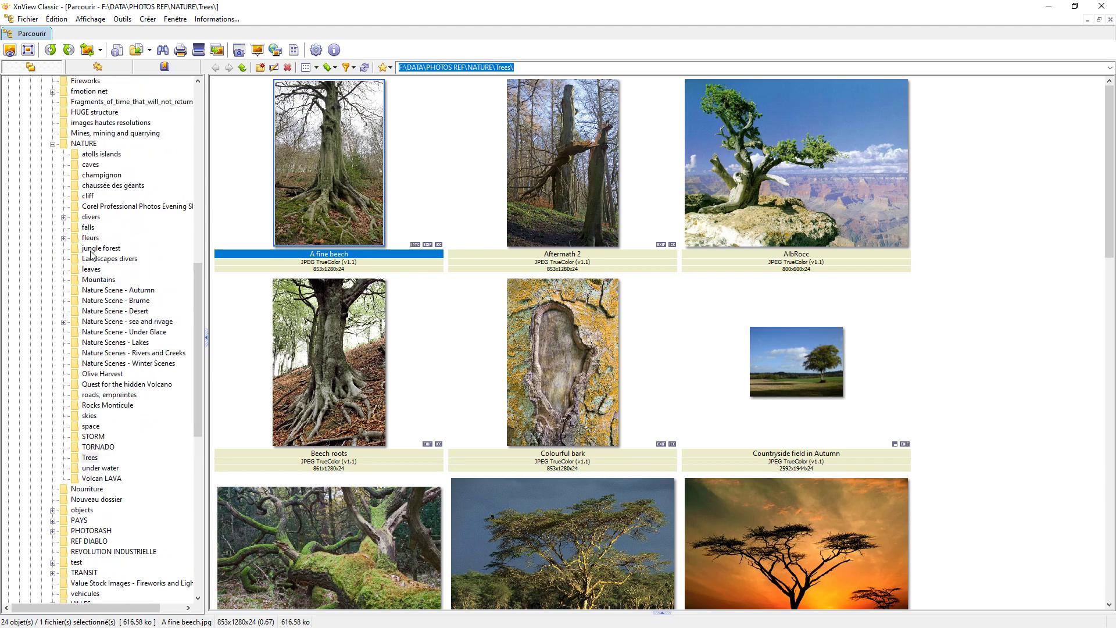
click(89, 216)
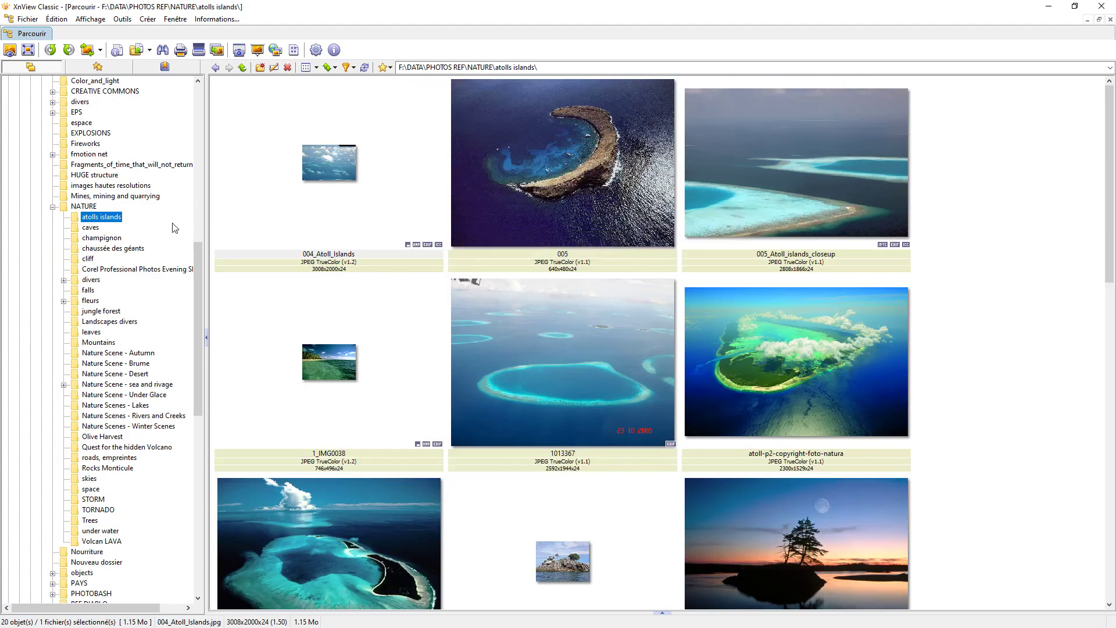
click(121, 237)
scroll(513, 274, down, 3)
scroll(513, 273, up, 3)
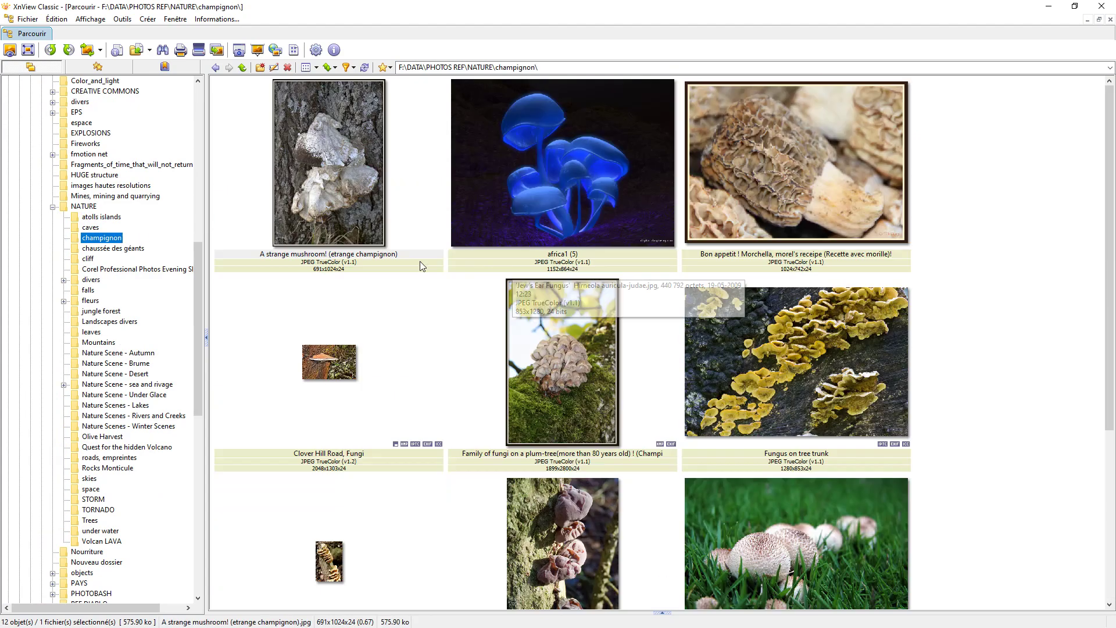
click(94, 175)
scroll(506, 180, down, 6)
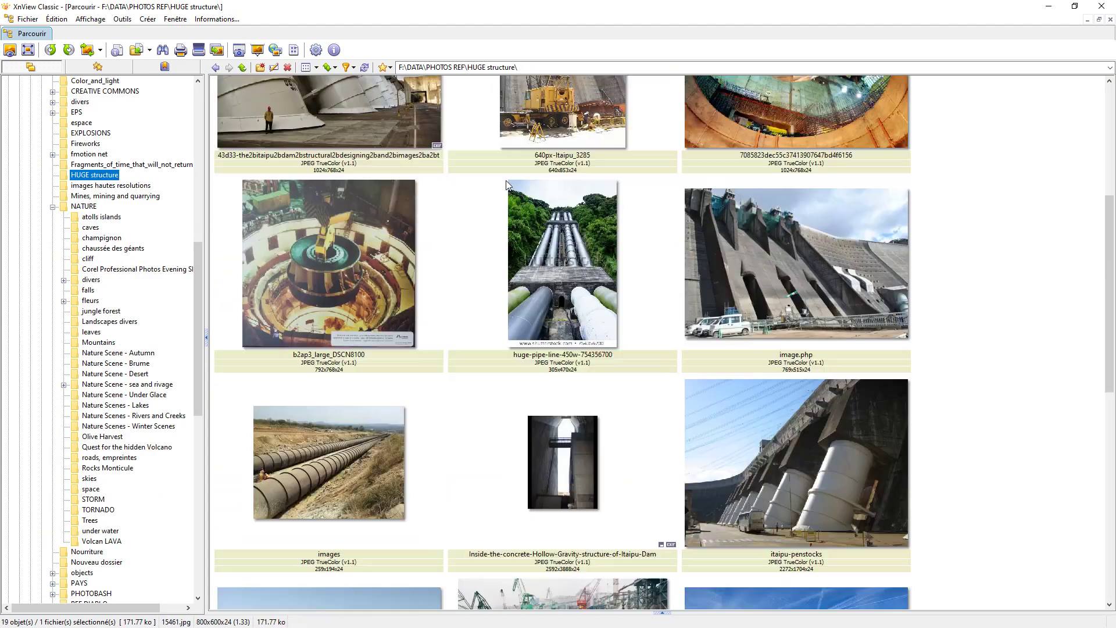
scroll(508, 177, up, 6)
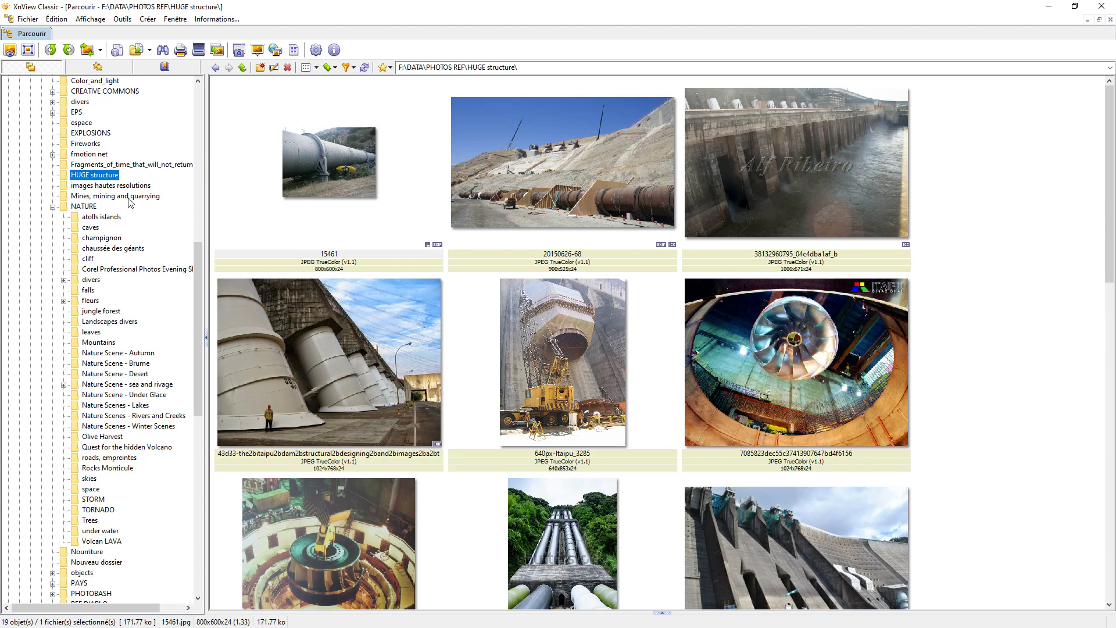
Go back through the visited folders to the NATURE\Trees folder.
click(102, 313)
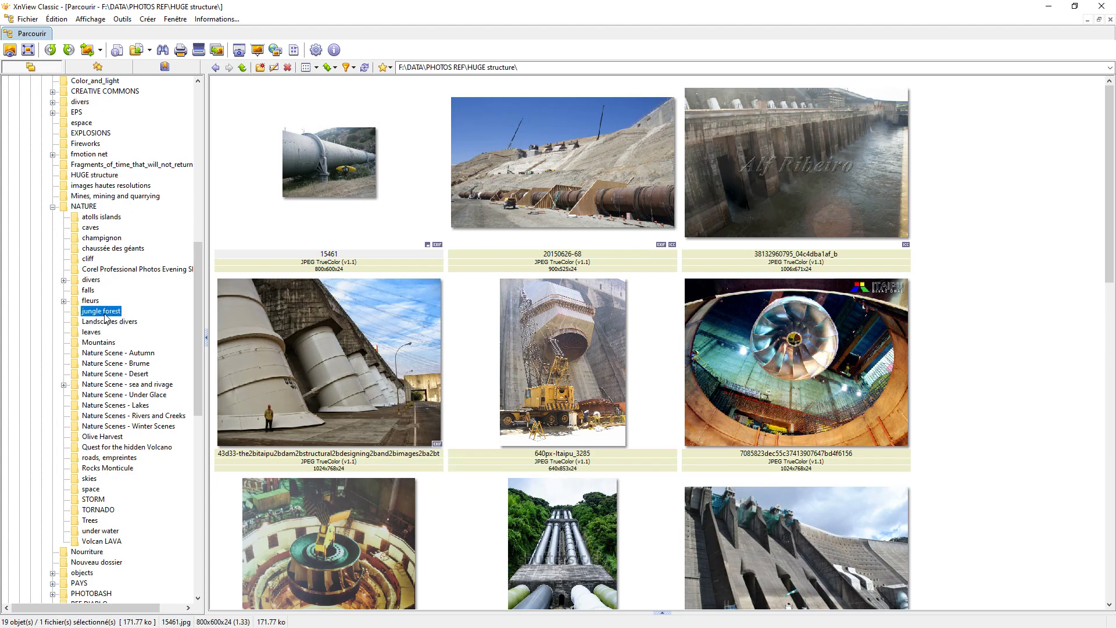
click(216, 68)
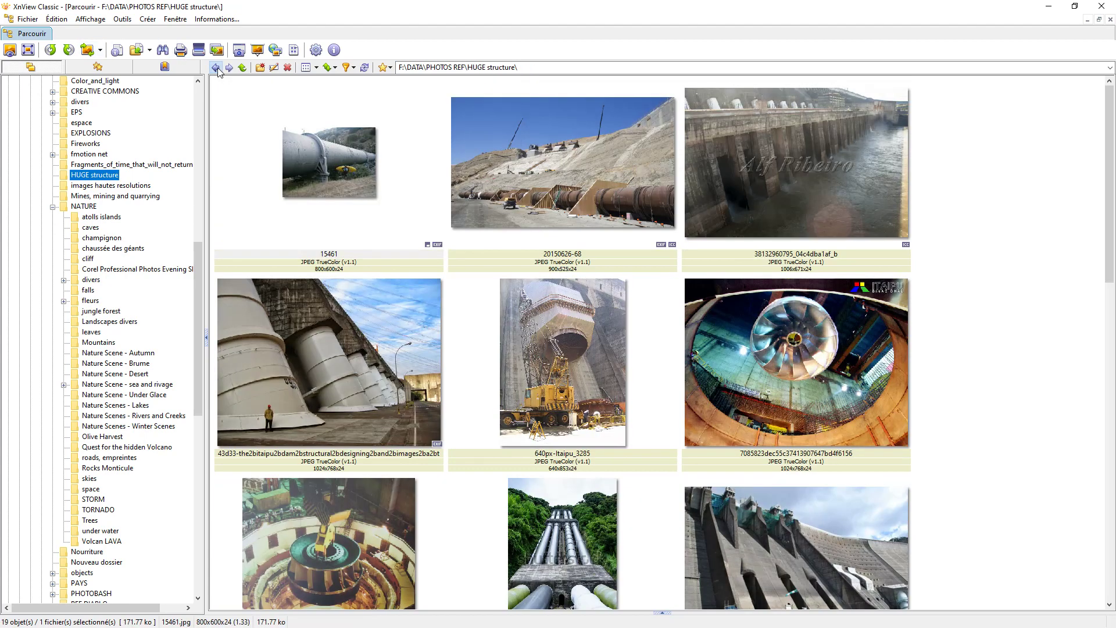
click(216, 68)
click(216, 68)
click(217, 68)
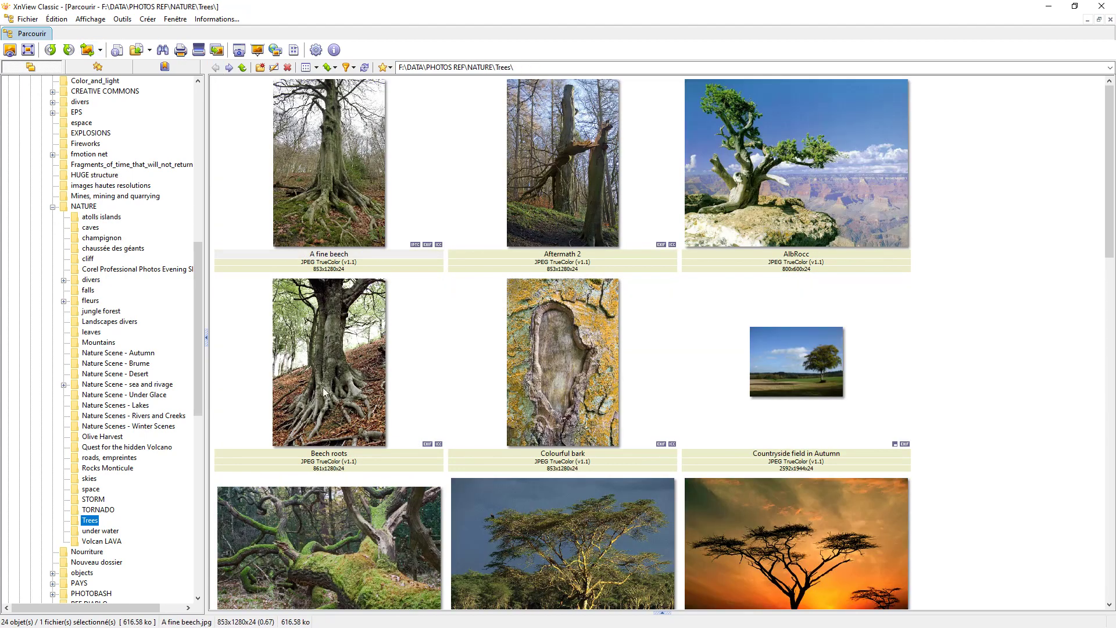
Open the photo "Fallen, still writhing in agony_" at full size and select an area of about 901 x 468 px for copying.
click(363, 530)
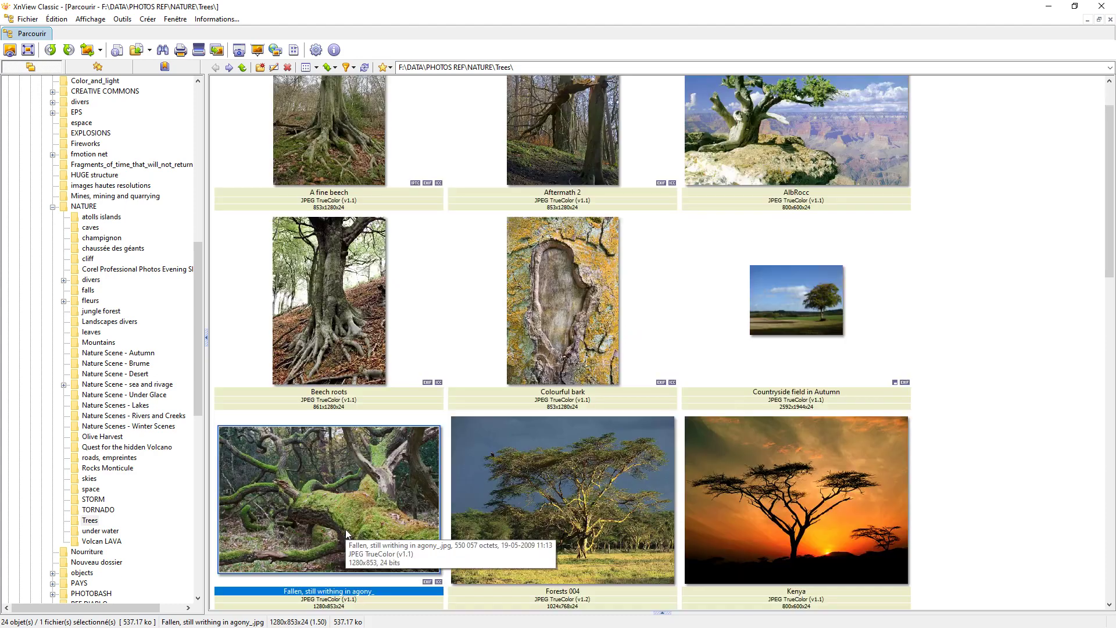
double_click(376, 490)
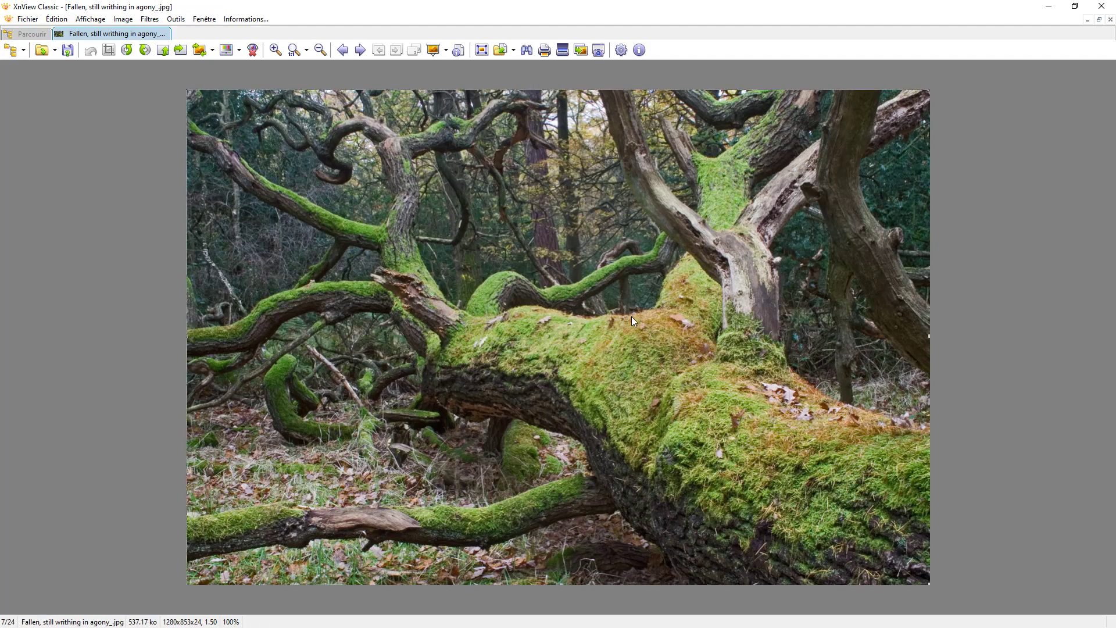
key(Escape)
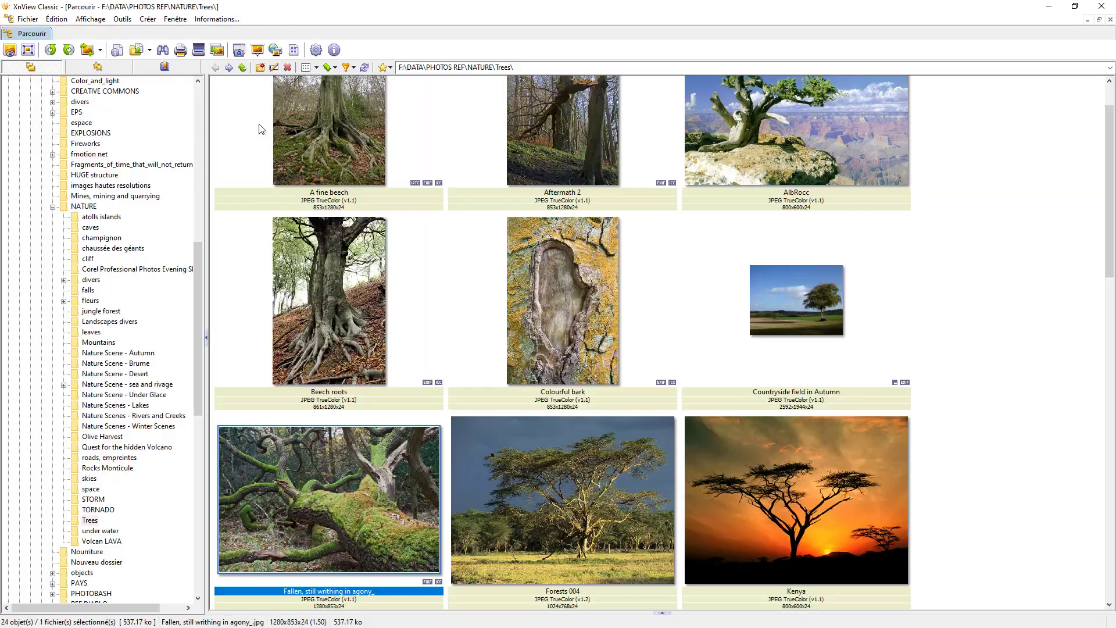
double_click(329, 471)
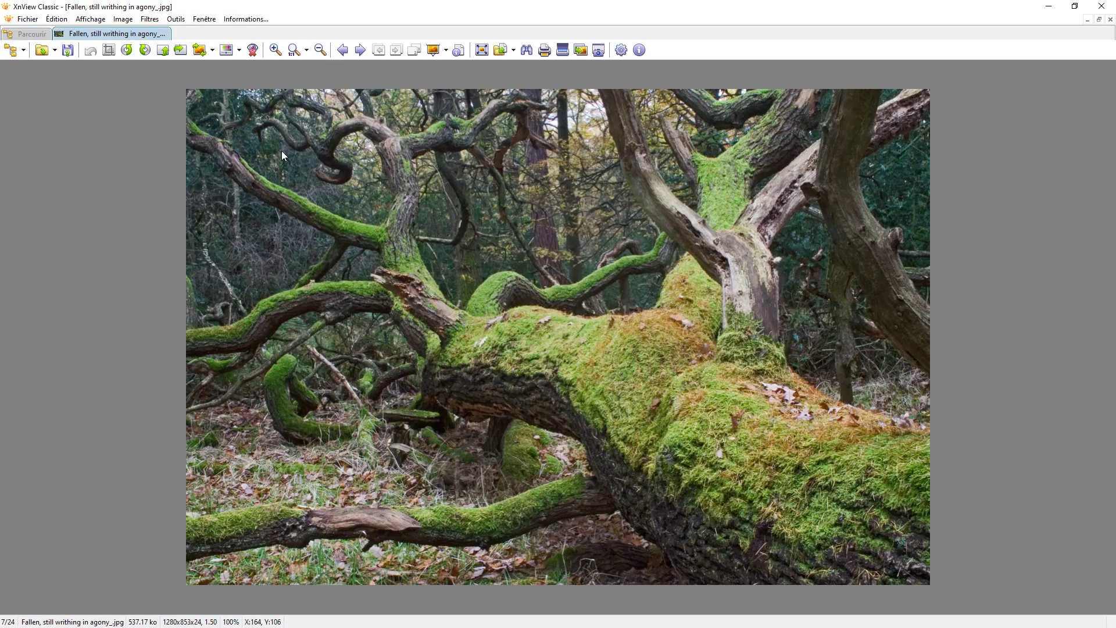
drag(246, 130, 283, 388)
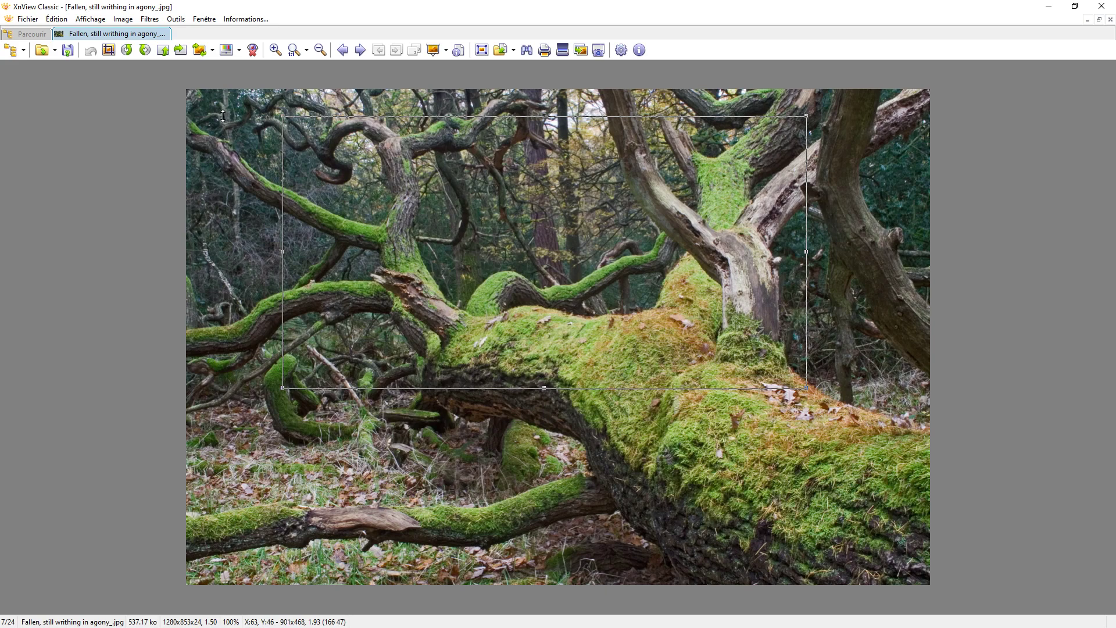
Switch to Krita and clear the active freehand selection on the canvas.
key(alt+Tab)
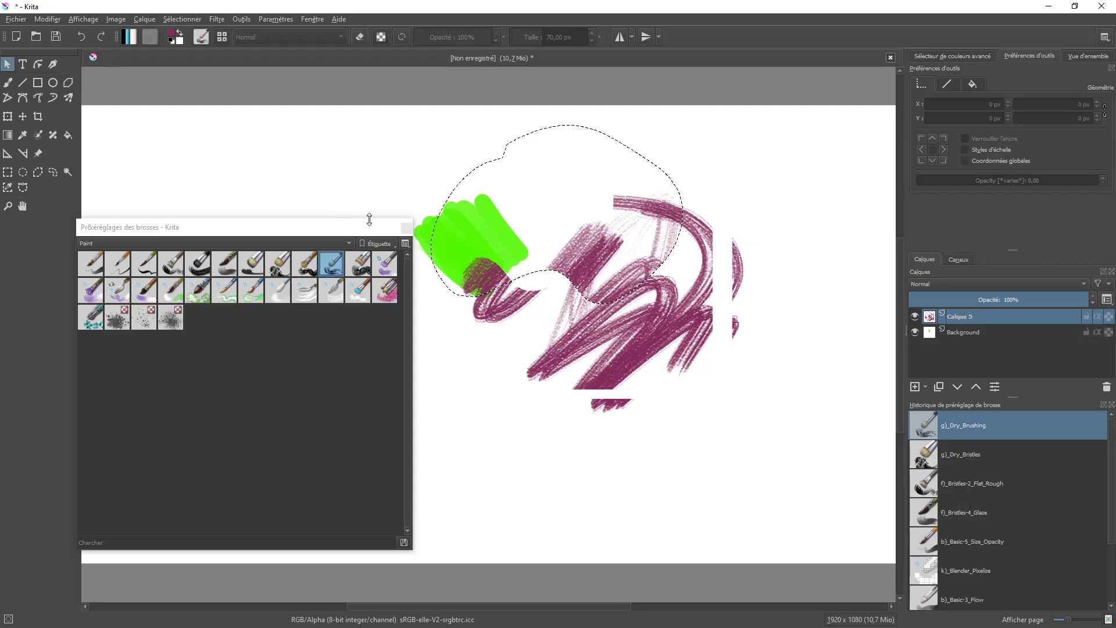
click(404, 169)
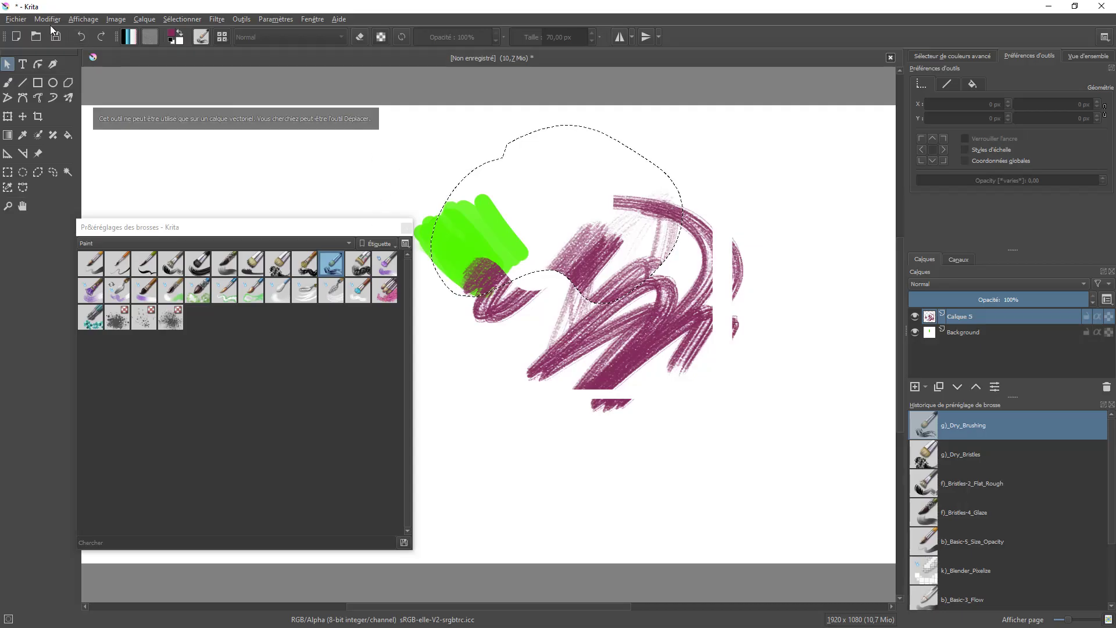
click(181, 19)
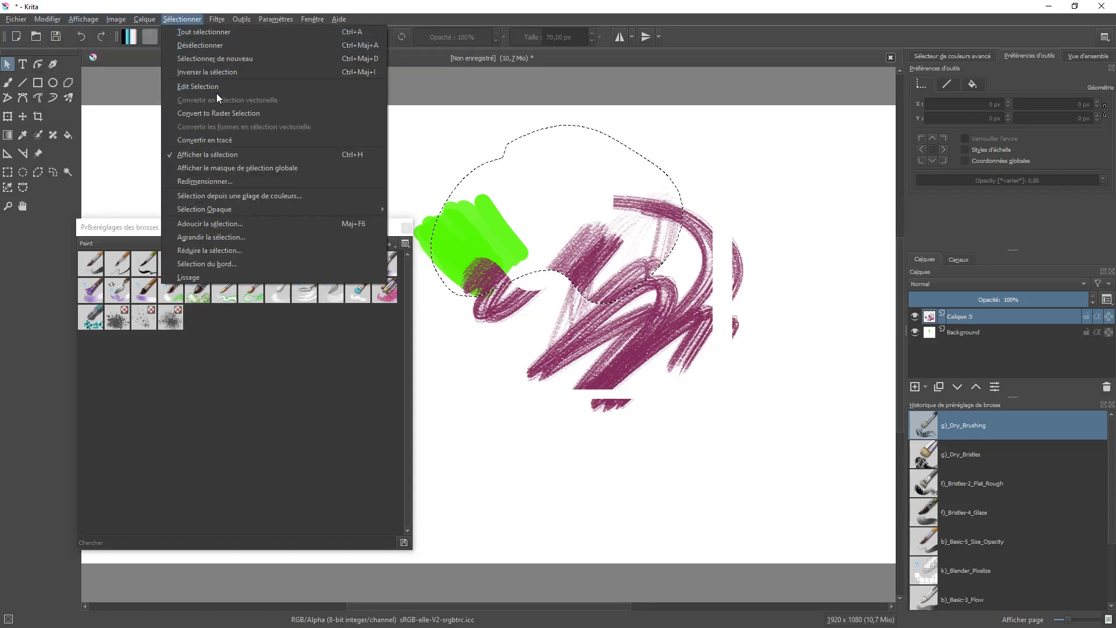
click(213, 44)
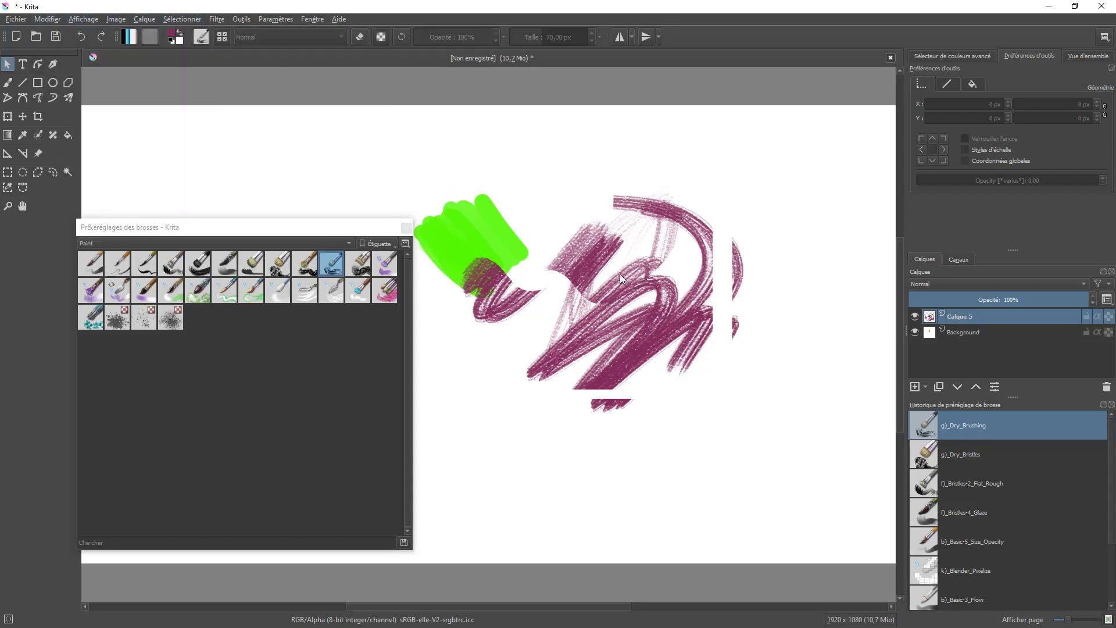
Paste the copied photo area as a new layer, interpreting its colours as on the monitor, and move it toward the canvas's upper right.
key(ctrl+v)
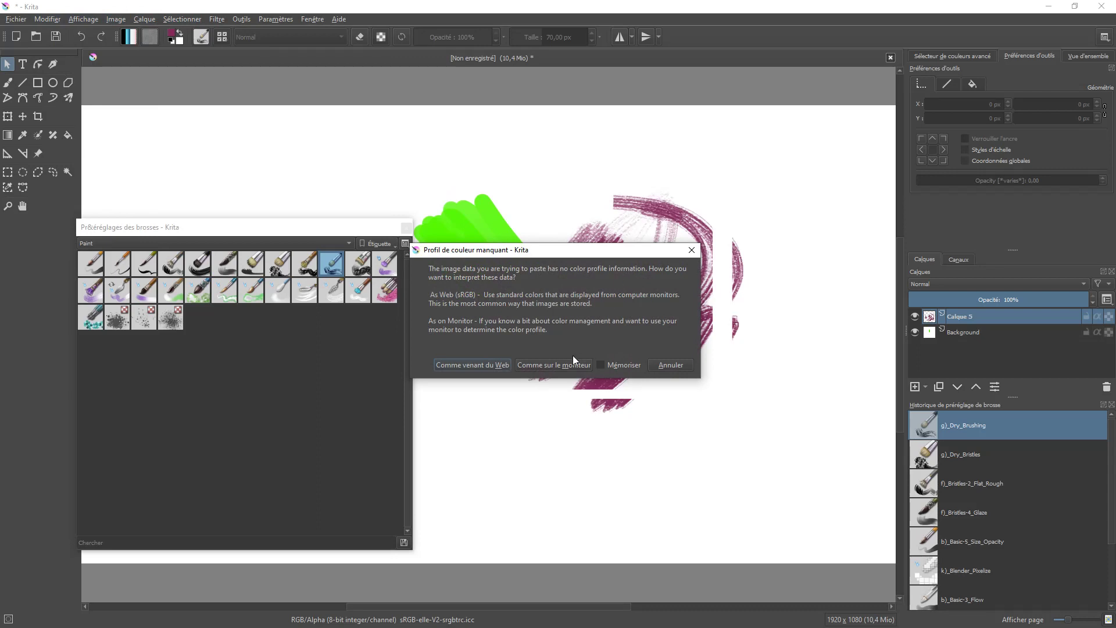
click(546, 365)
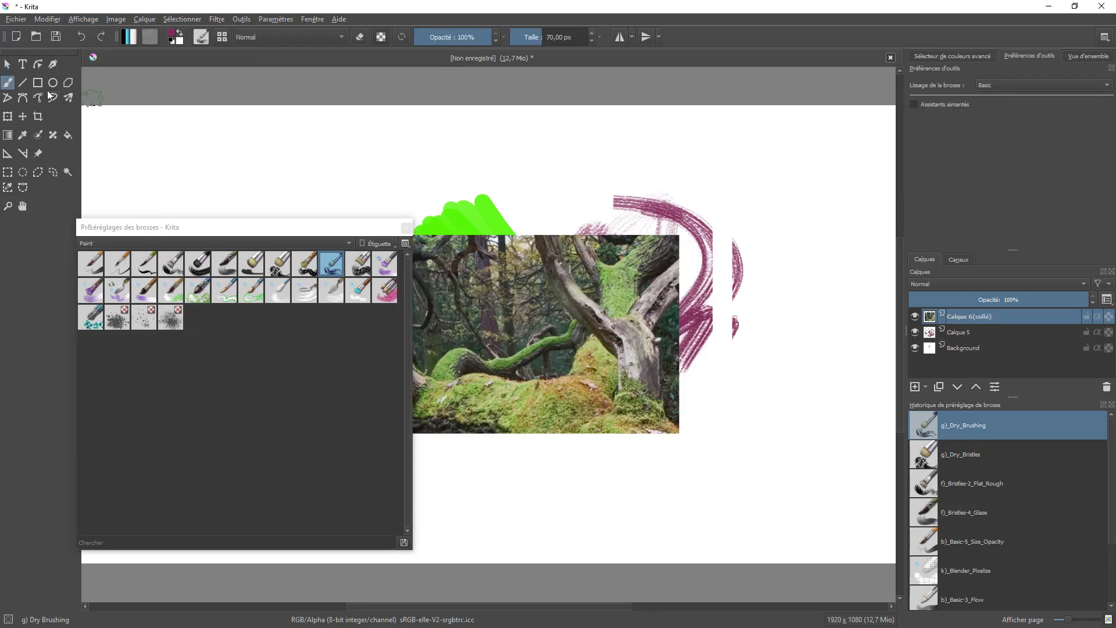
click(24, 119)
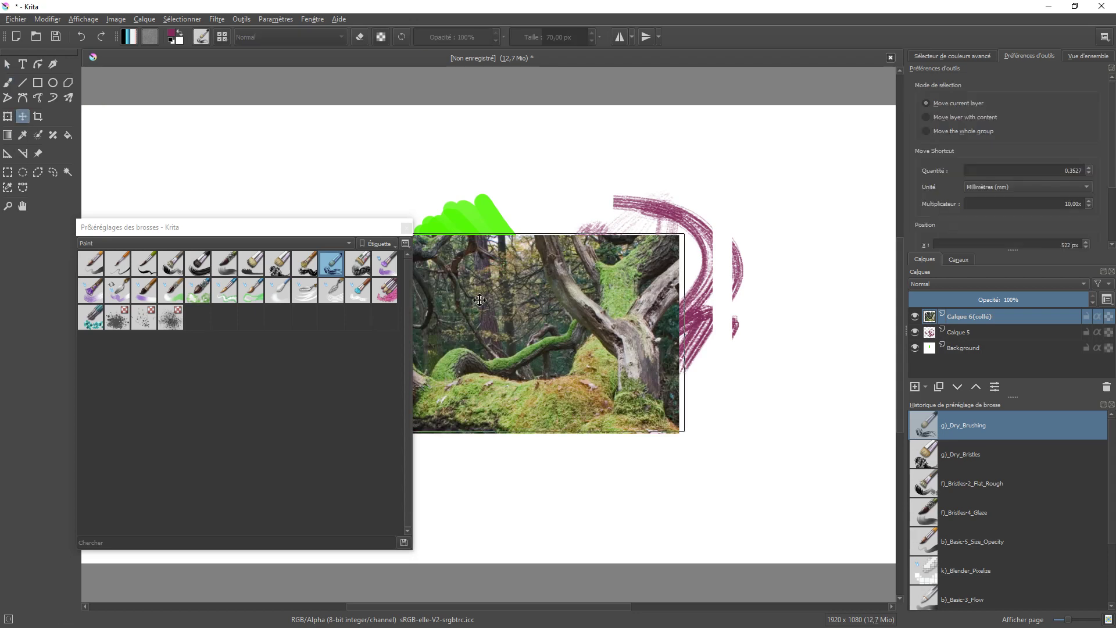
drag(443, 304, 584, 251)
Switch to XnView Classic, select the entire photo for copying and return to Krita.
key(alt+Tab)
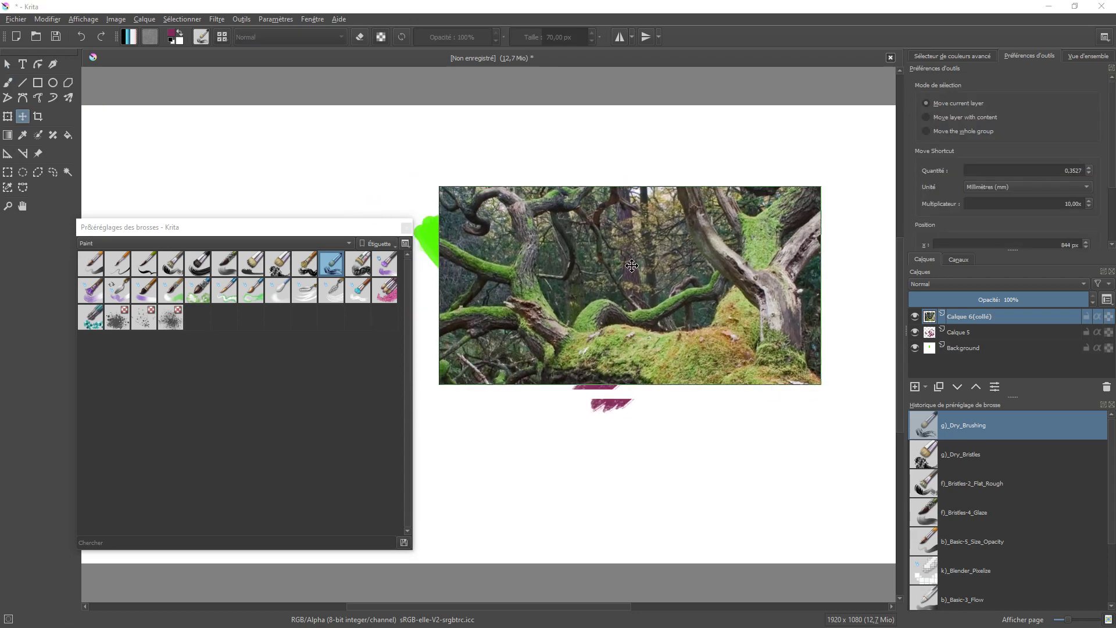
key(ctrl+a)
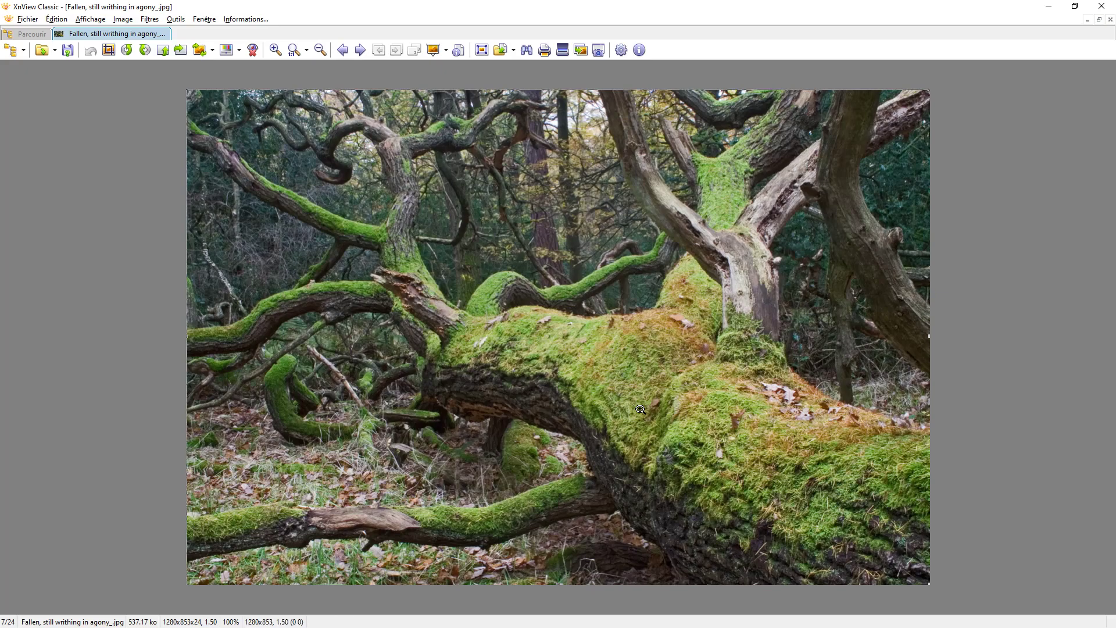
key(alt+Tab)
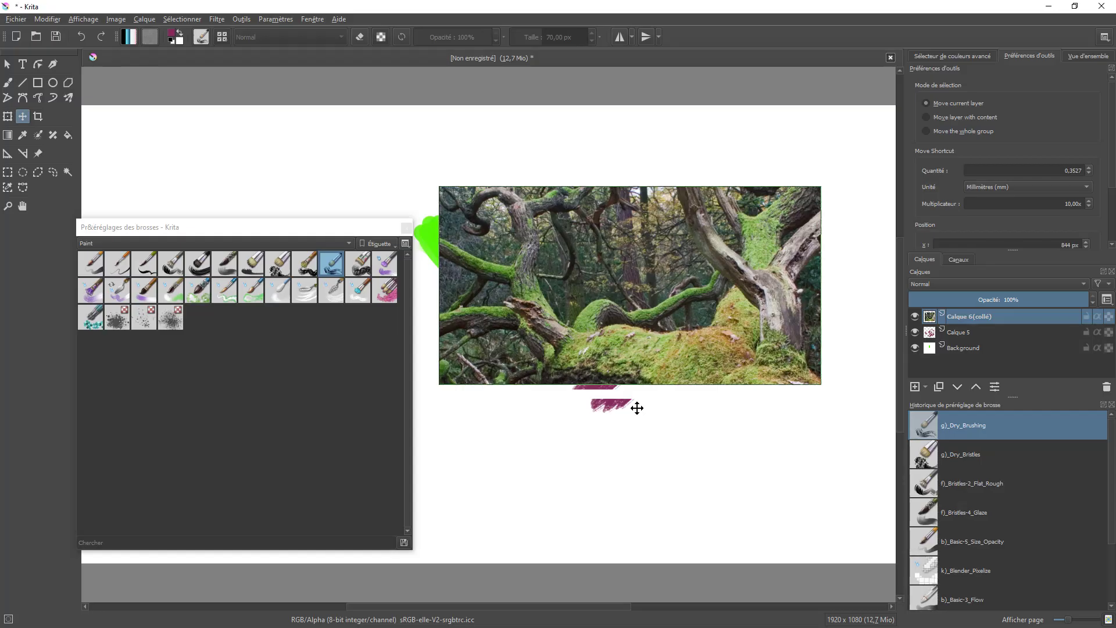
Shift the pasted crop down and left, then paste the whole photo with monitor colours as a new layer and move it up.
drag(637, 323, 605, 372)
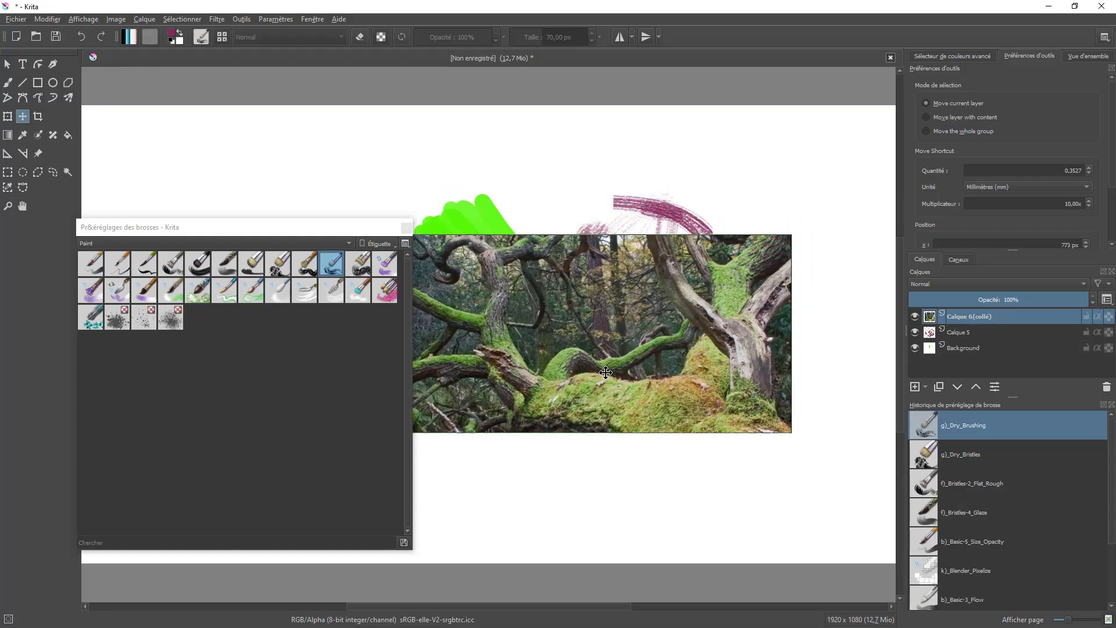
key(ctrl+v)
click(559, 365)
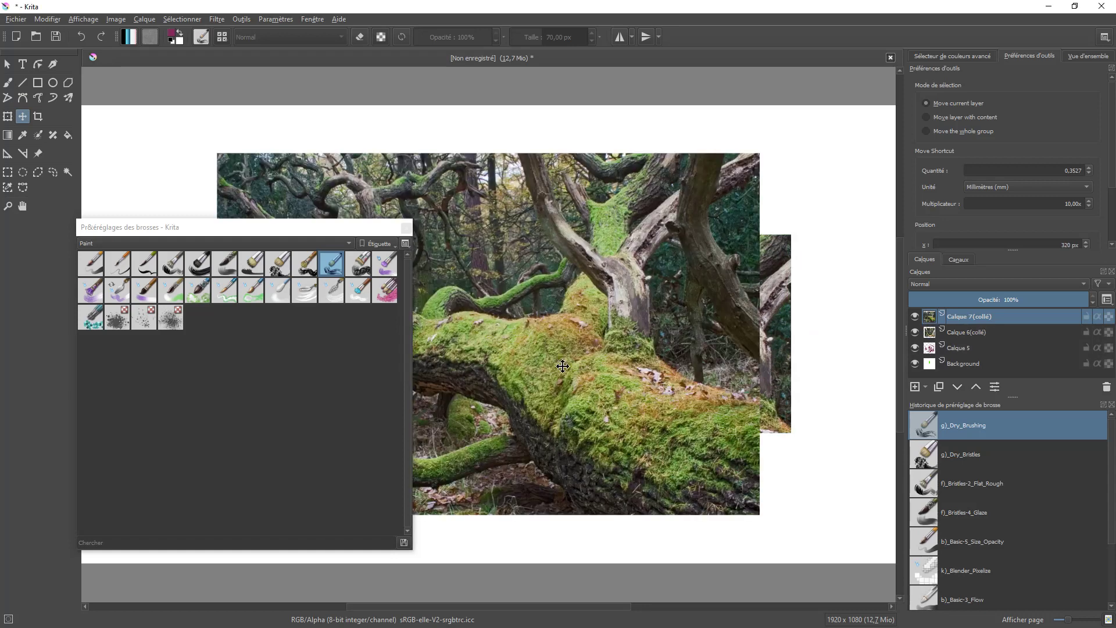
drag(627, 321, 651, 289)
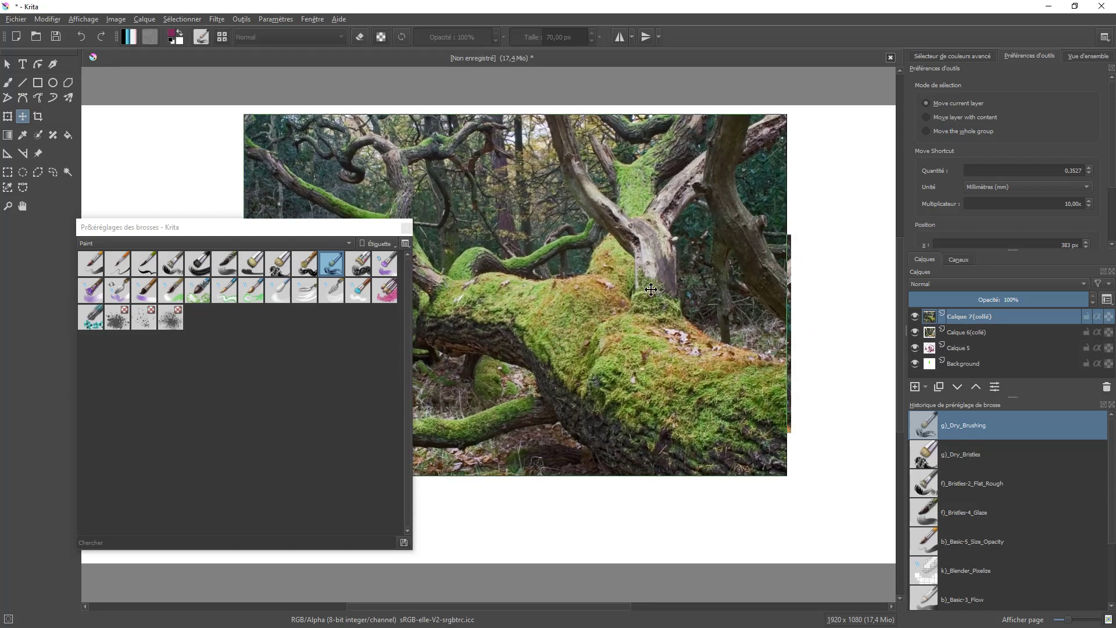
Dock the floating brush presets below the brush preset history, enlarge them and close the history docker.
mouse_move(366, 233)
mouse_down()
mouse_move(1083, 510)
mouse_move(1089, 625)
mouse_move(1075, 593)
mouse_up()
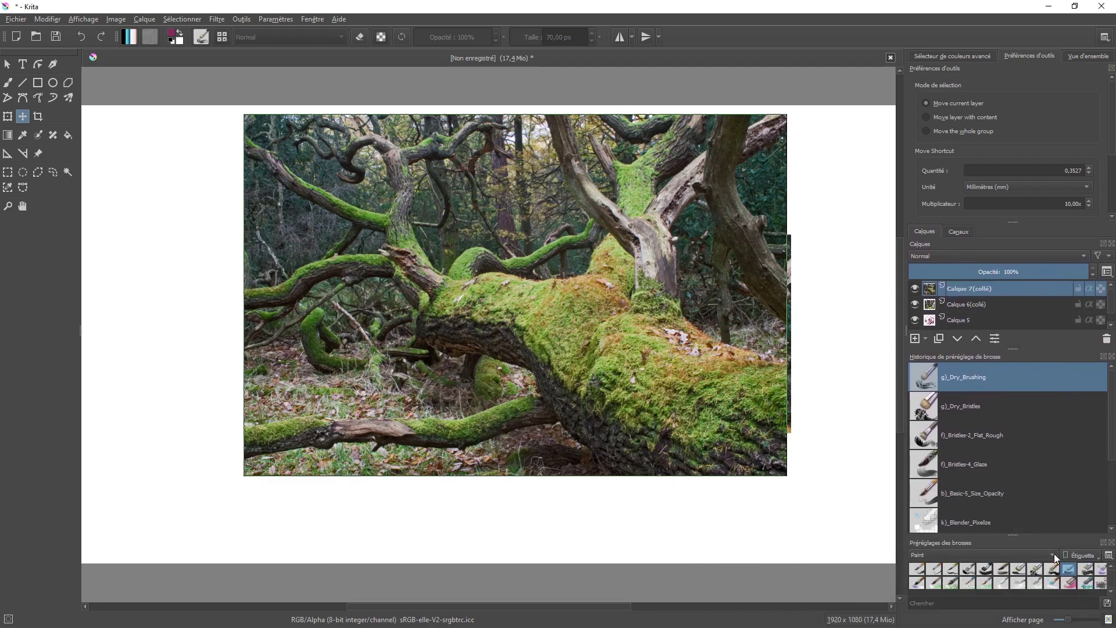
drag(988, 536, 981, 409)
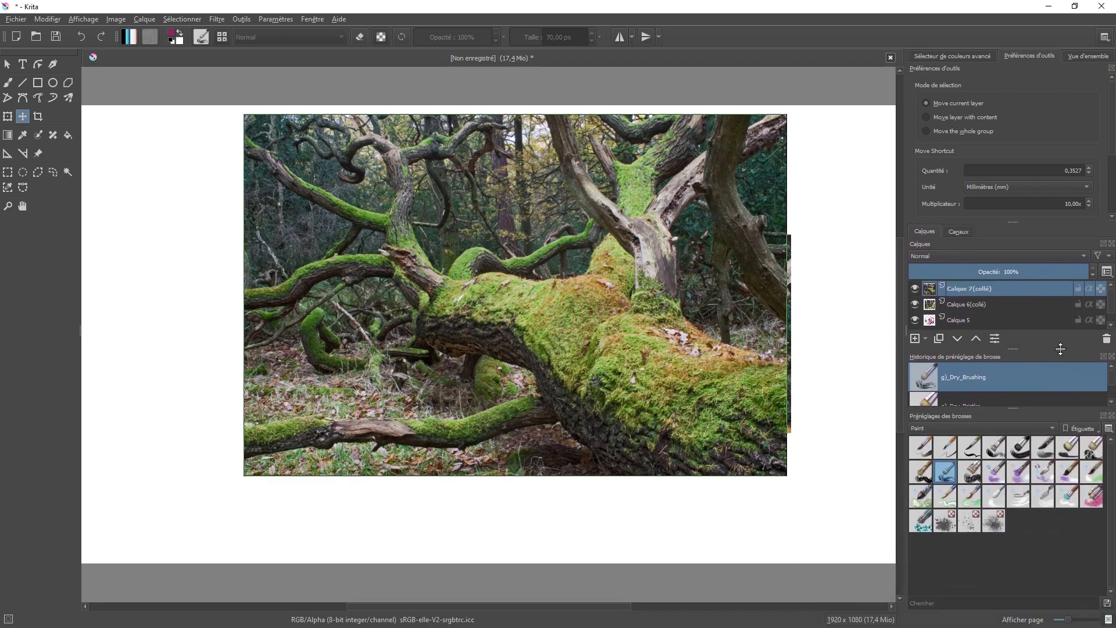
click(1112, 357)
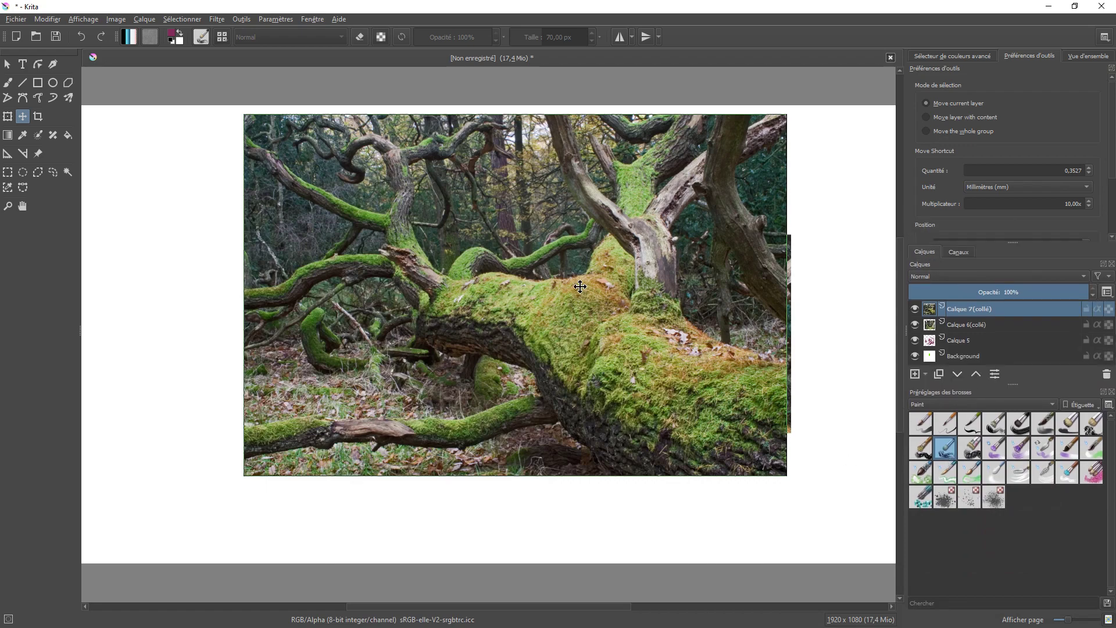
Move the full photo layer left and transform it, stretching its opposite corners to fill the whole canvas.
drag(580, 287, 457, 294)
key(minus)
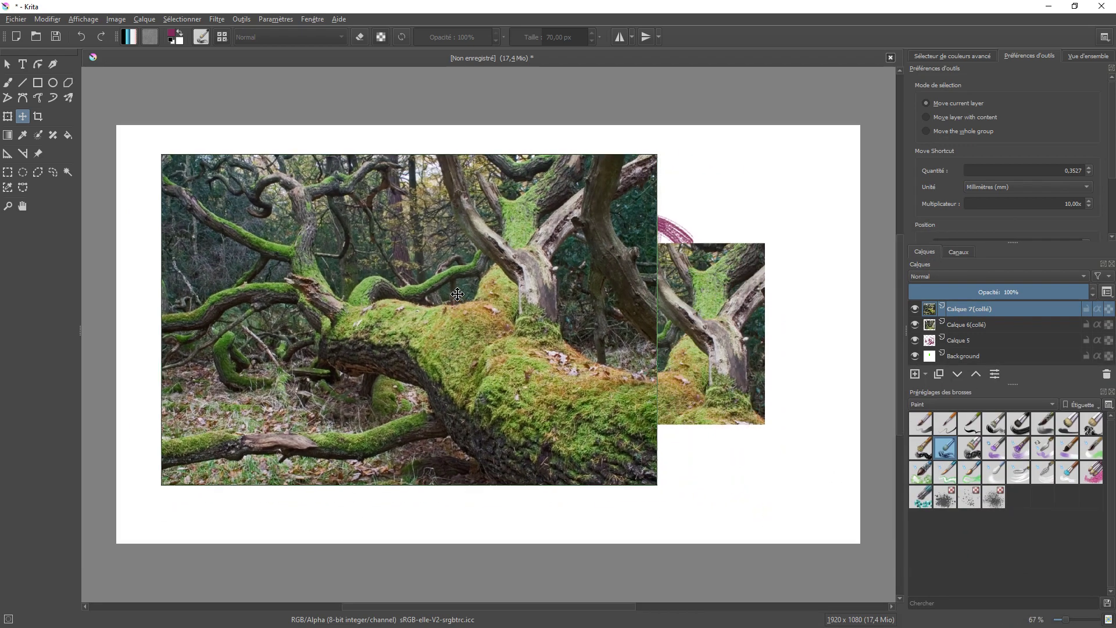
key(minus)
key(plus)
key(minus)
key(plus)
click(8, 117)
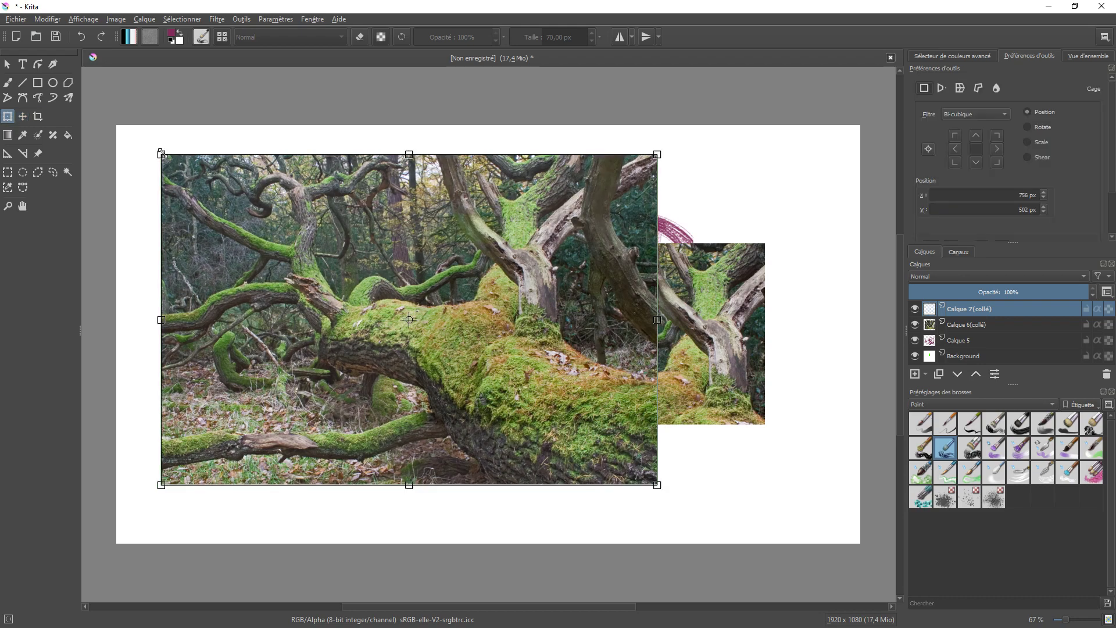
drag(161, 153, 116, 125)
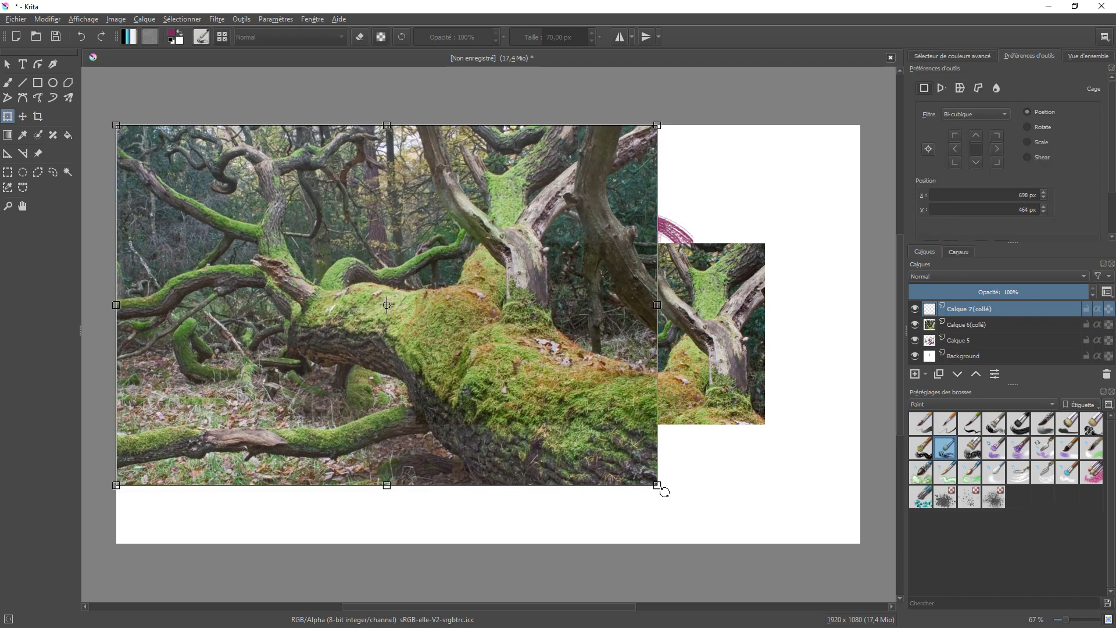
drag(657, 485, 860, 543)
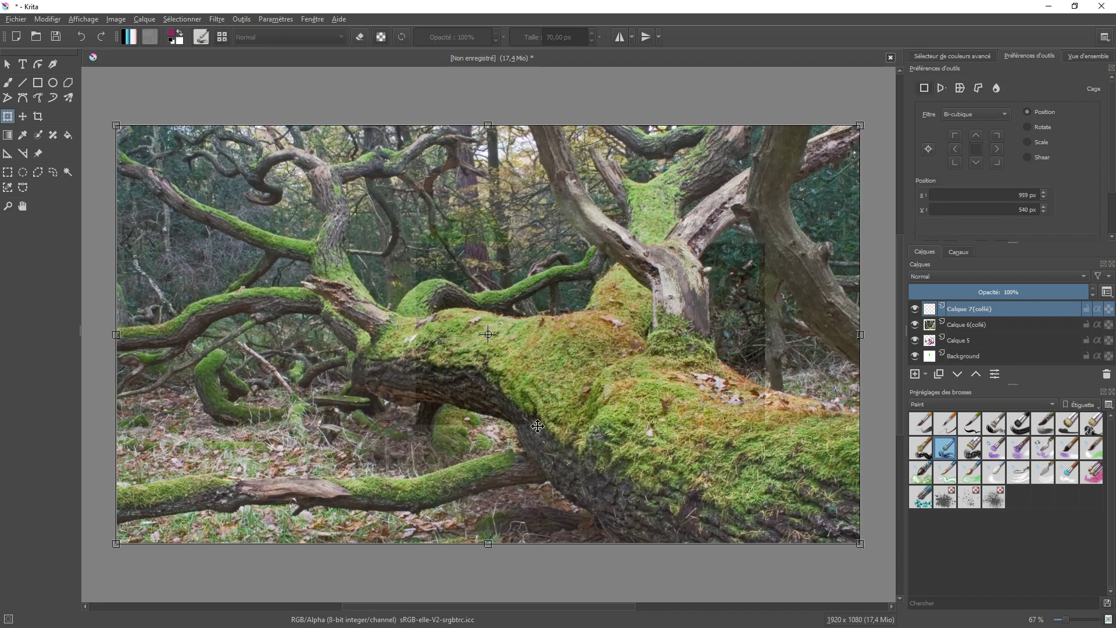
key(Return)
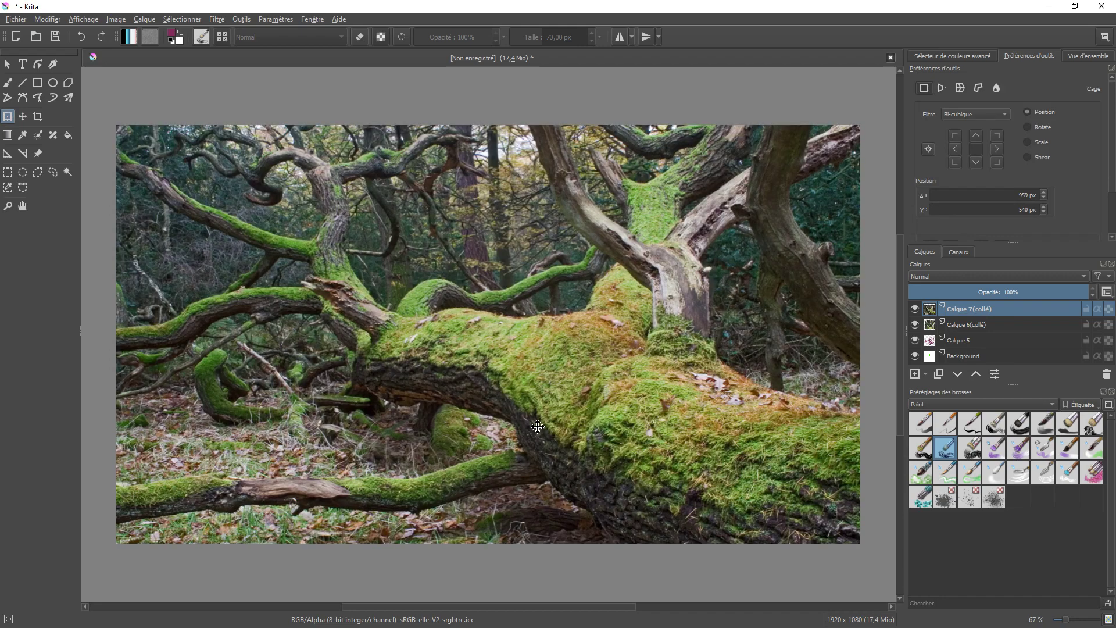
Delete the Calque 6(collé) and Calque 5 layers and select the Calque 7(collé) photo layer.
click(974, 326)
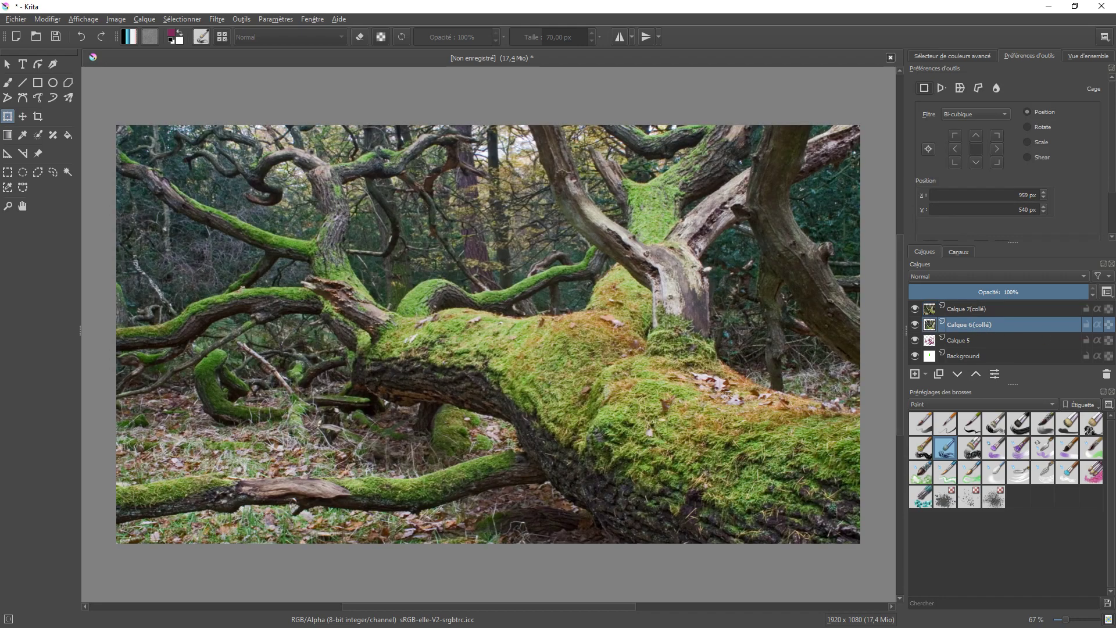
click(1106, 374)
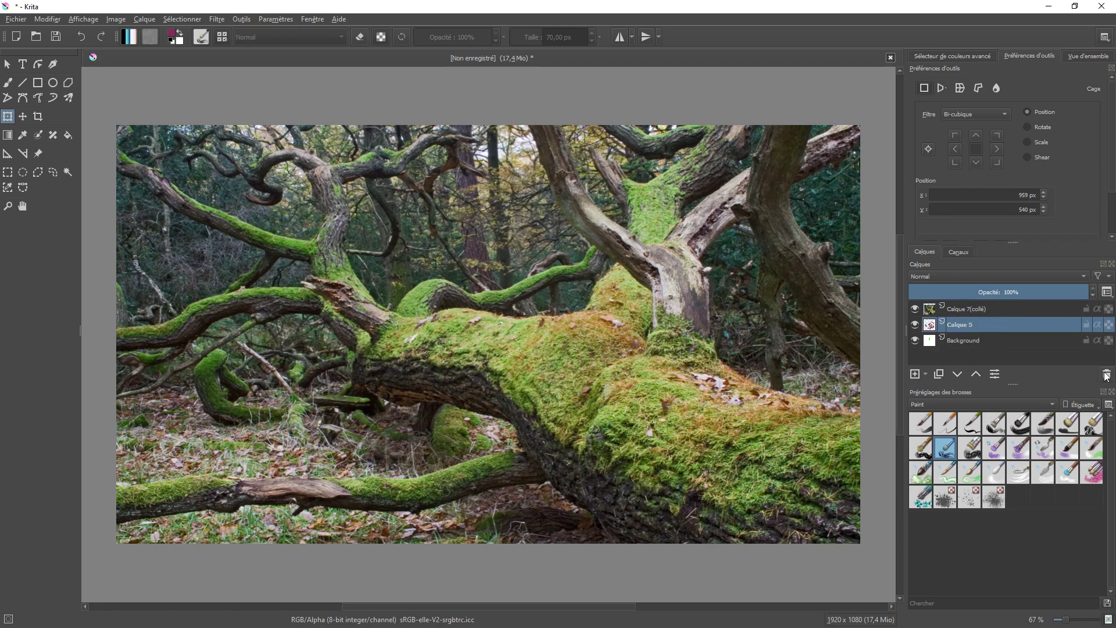
click(1106, 375)
click(1019, 311)
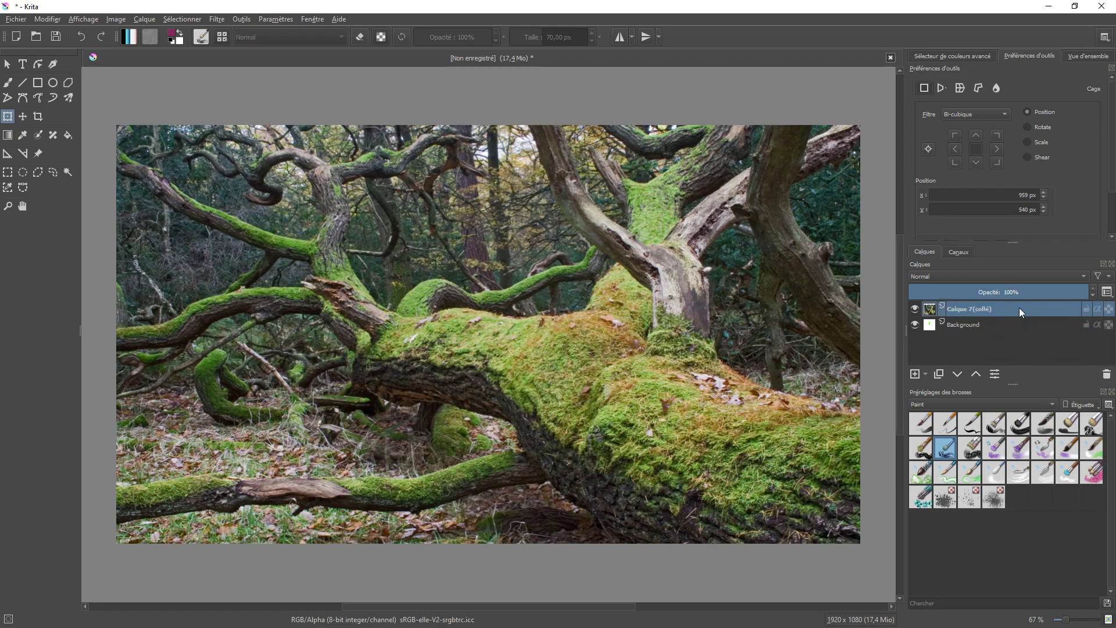
Try duplicating the Calque 7(collé) photo layer and delete the copy.
mouse_move(991, 306)
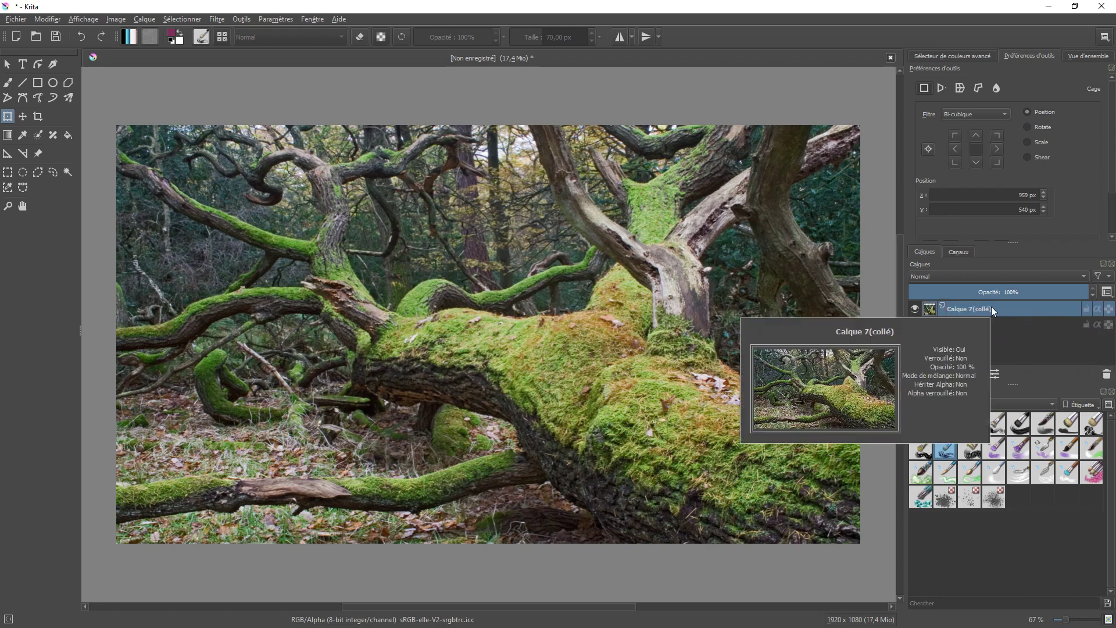
mouse_move(996, 308)
mouse_down()
mouse_move(916, 373)
mouse_move(1007, 311)
mouse_up()
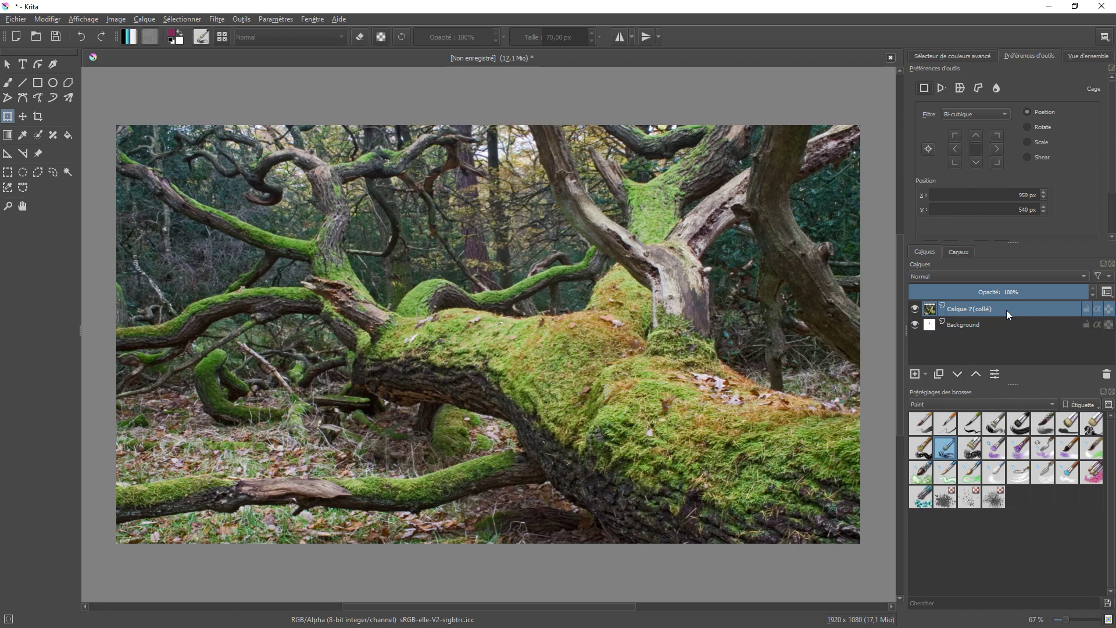
key(ctrl+j)
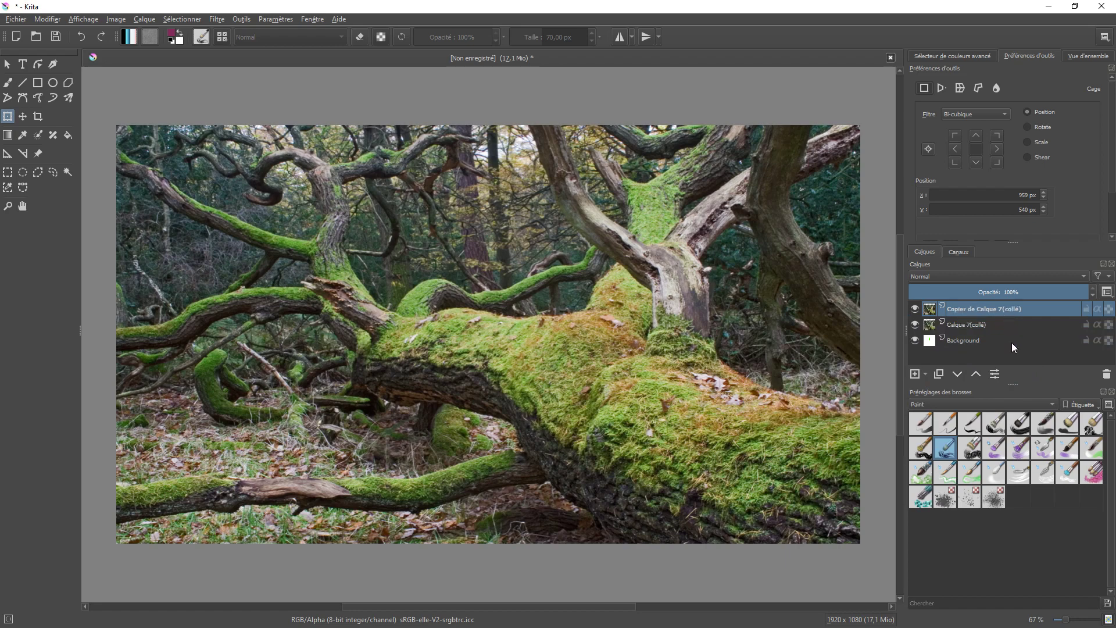
mouse_move(995, 337)
key(shift+Delete)
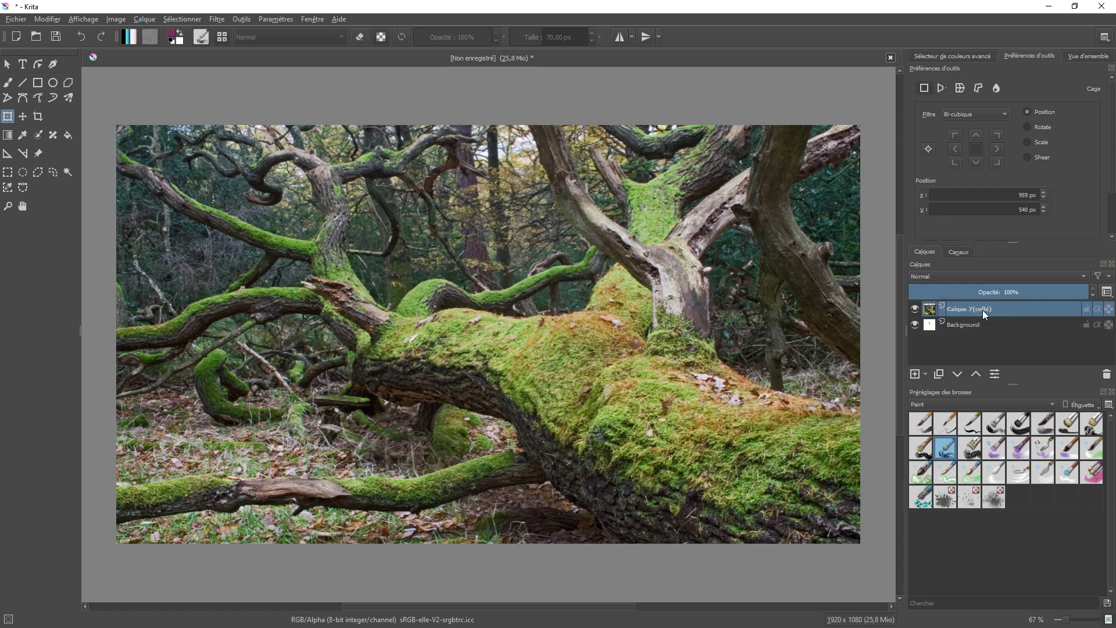
Duplicate the Calque 7(collé) layer and hide the original beneath the copy.
key(ctrl+j)
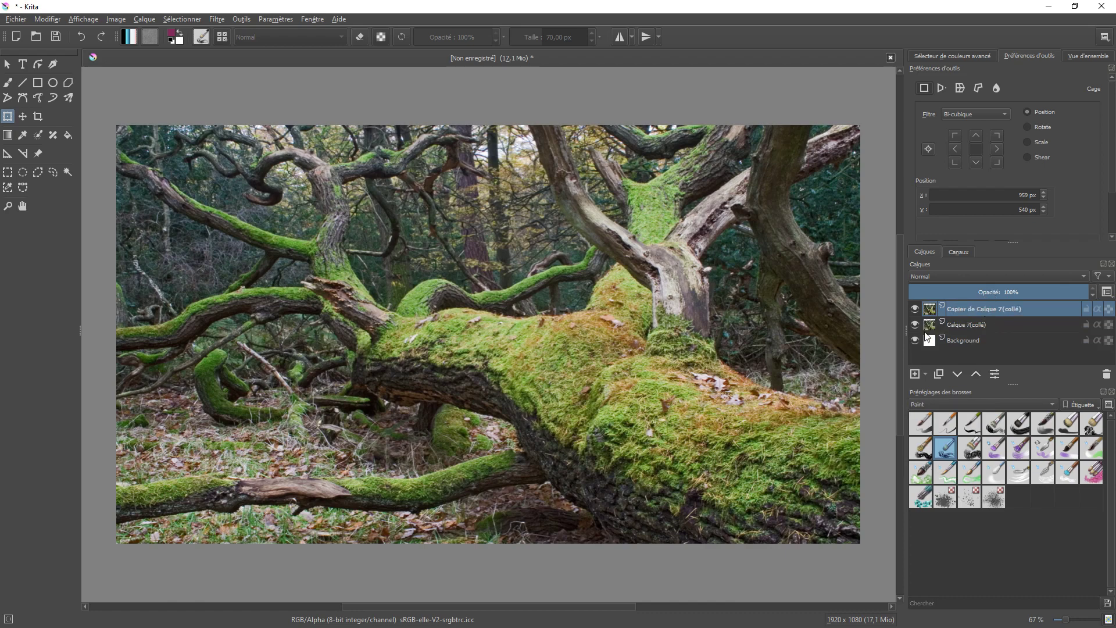
click(915, 325)
Browse the Digital brush presets and the complete preset collection, enlarging the preset thumbnails.
click(988, 405)
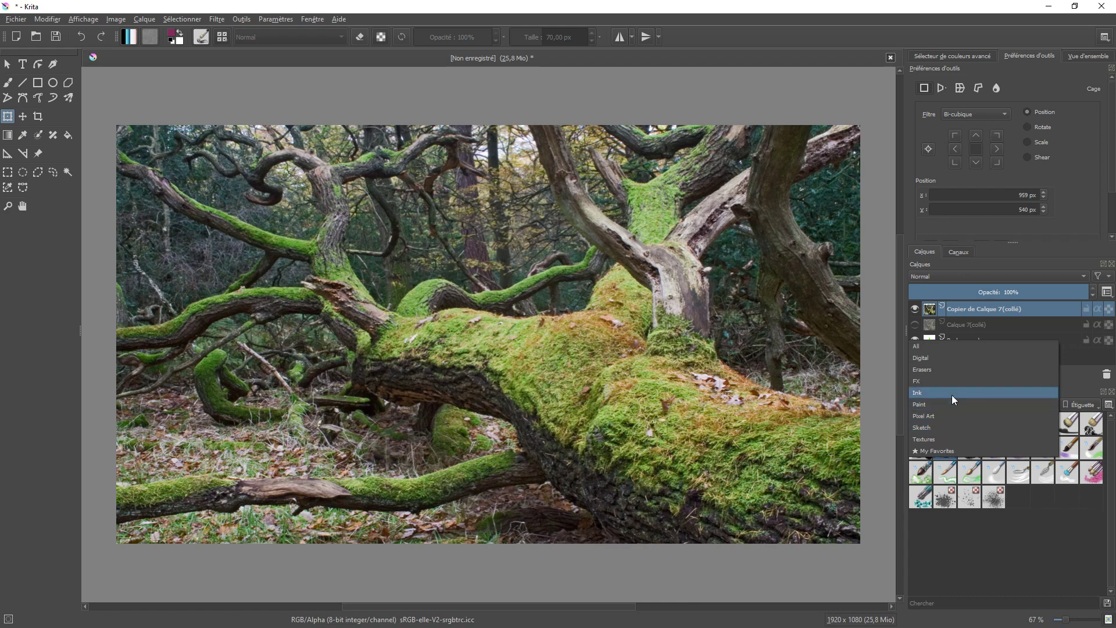
click(976, 356)
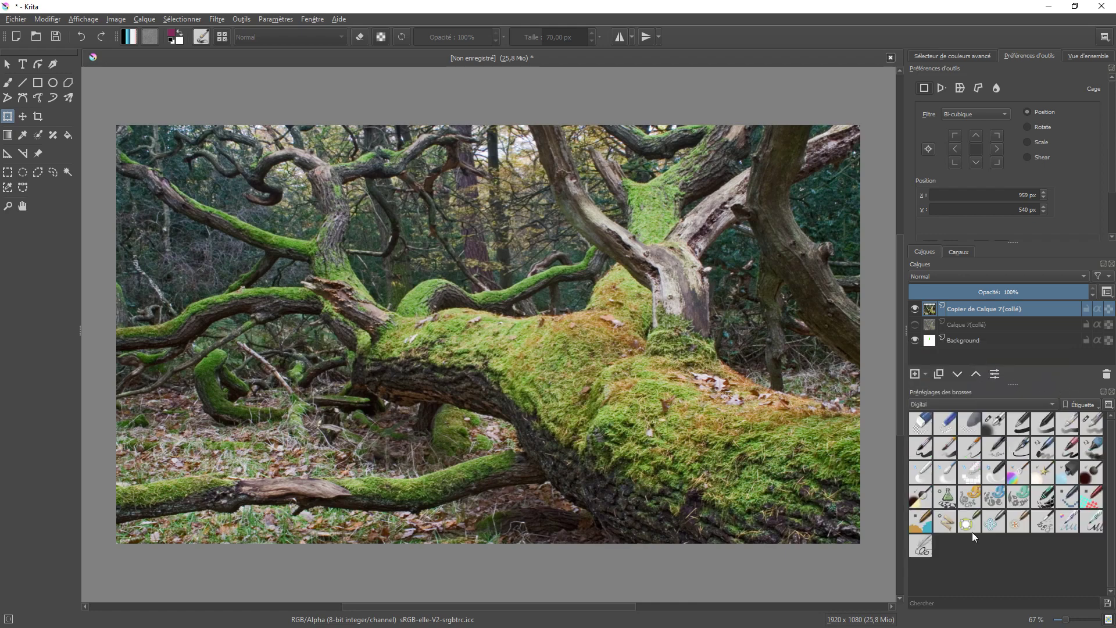
click(923, 405)
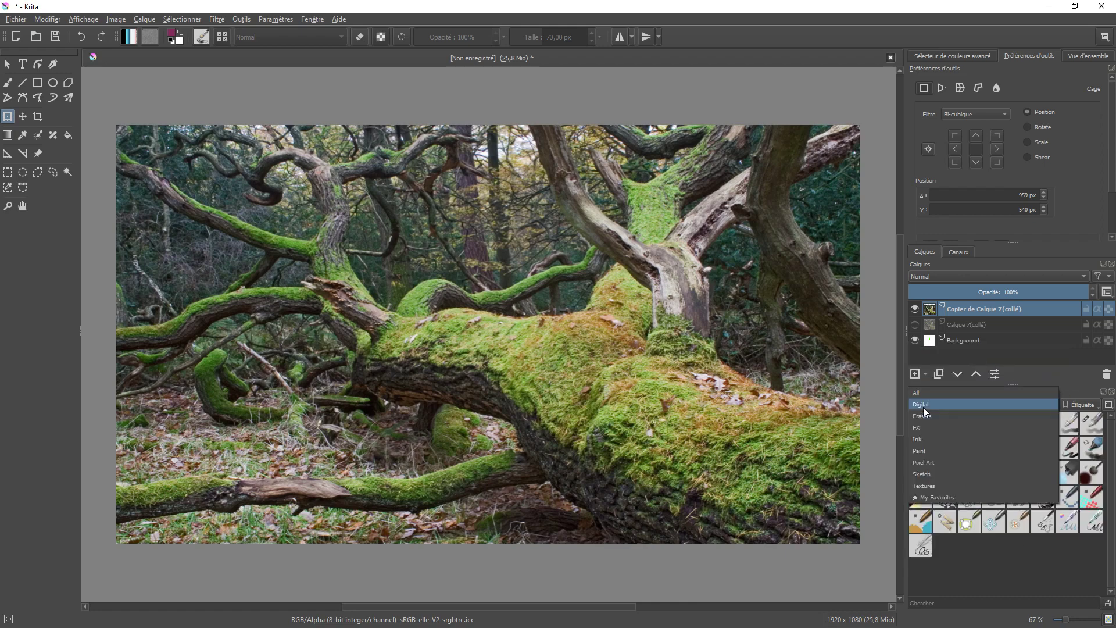
click(927, 396)
ctrl+scroll(1051, 518, up, 4)
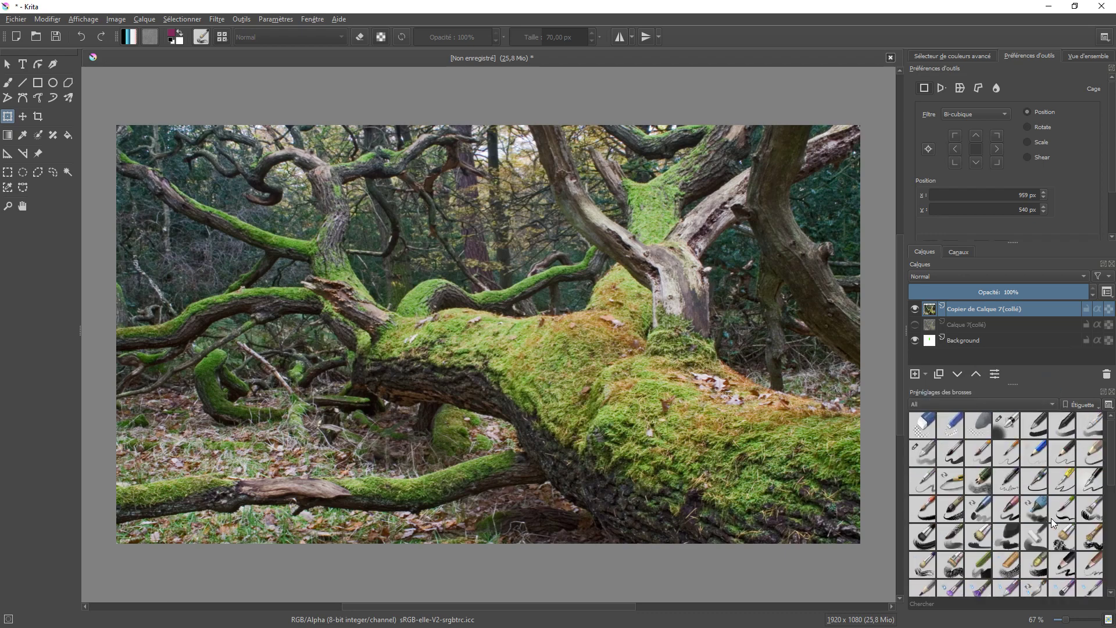
scroll(1052, 519, up, 3)
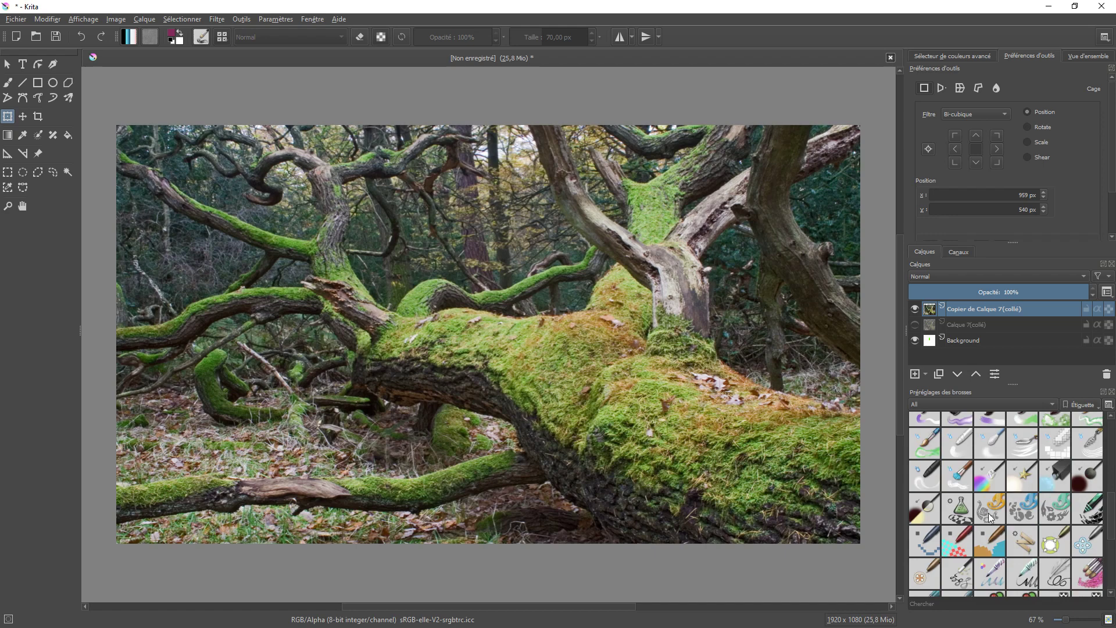
click(965, 403)
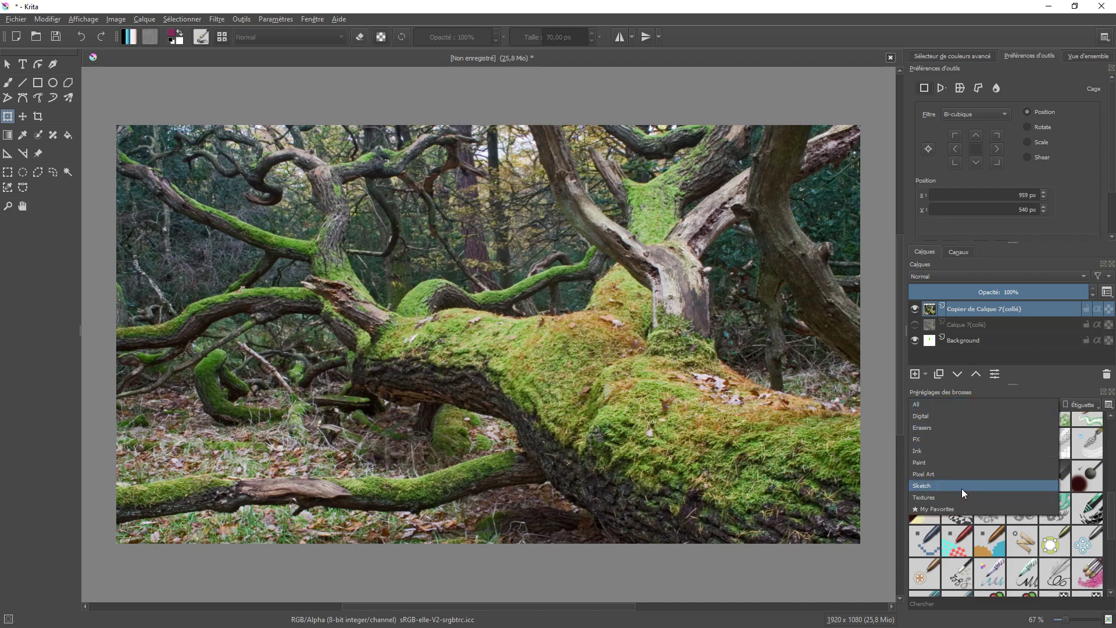
Switch to the web browser and look over the Krita 4.2 manual's welcome page.
click(947, 6)
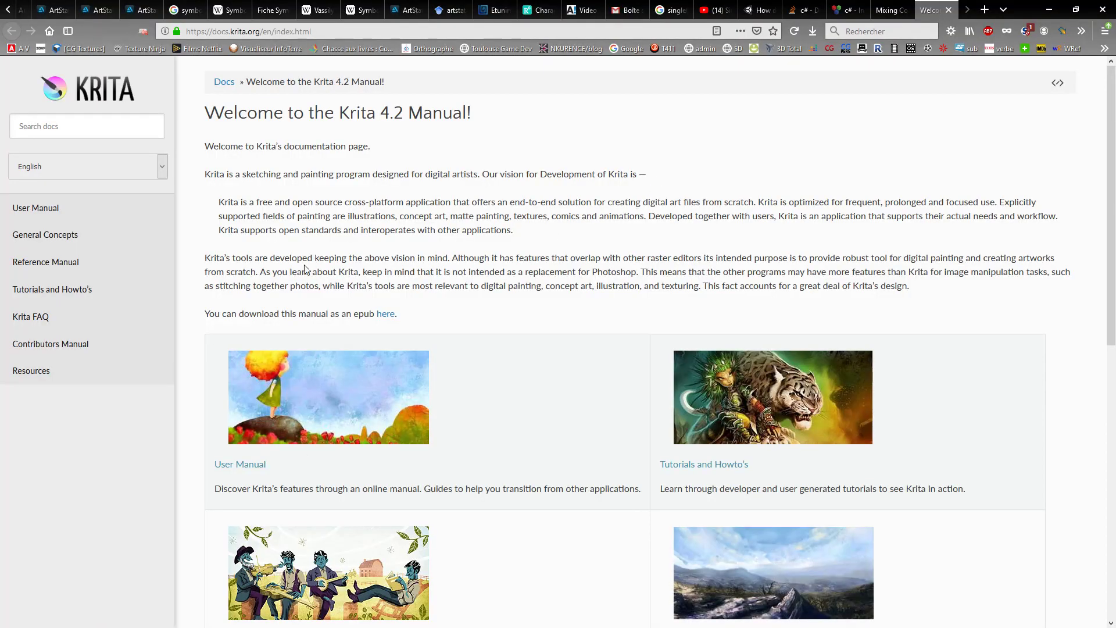
scroll(354, 370, down, 4)
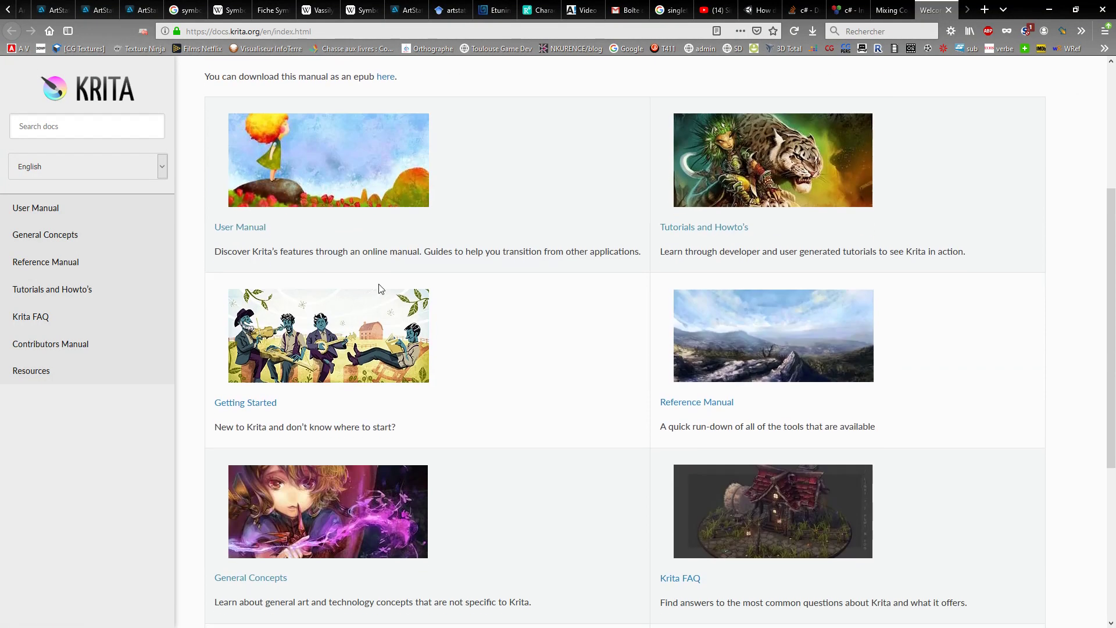
scroll(354, 371, up, 3)
Read the Glazing, Smudging and Scumbling sections of the manual's Mixing Colors page and return to Krita.
click(889, 10)
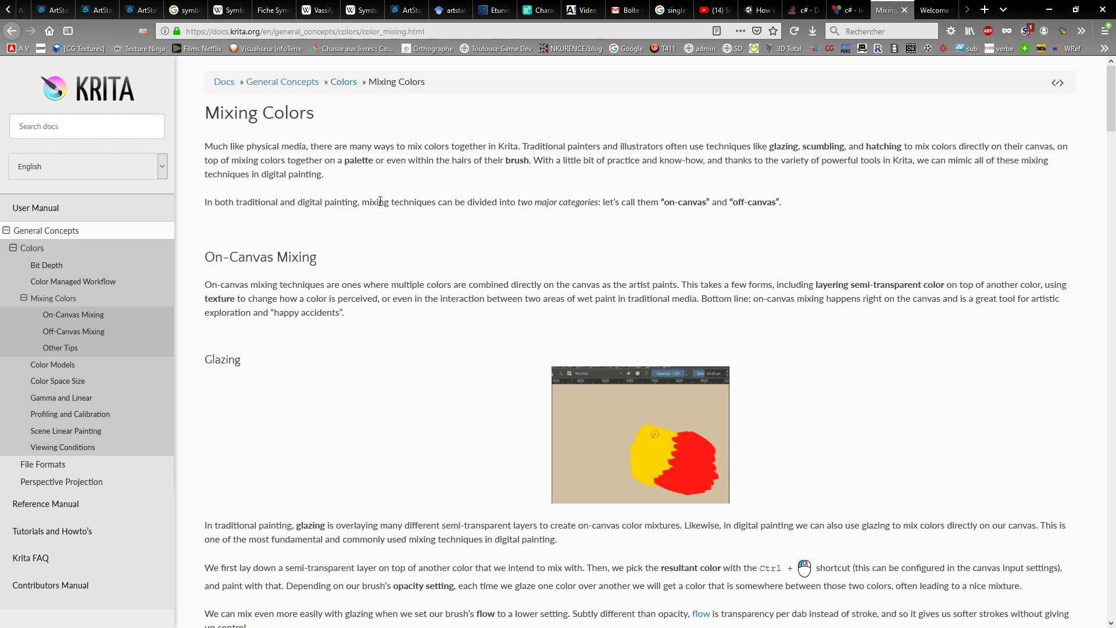
scroll(309, 224, down, 2)
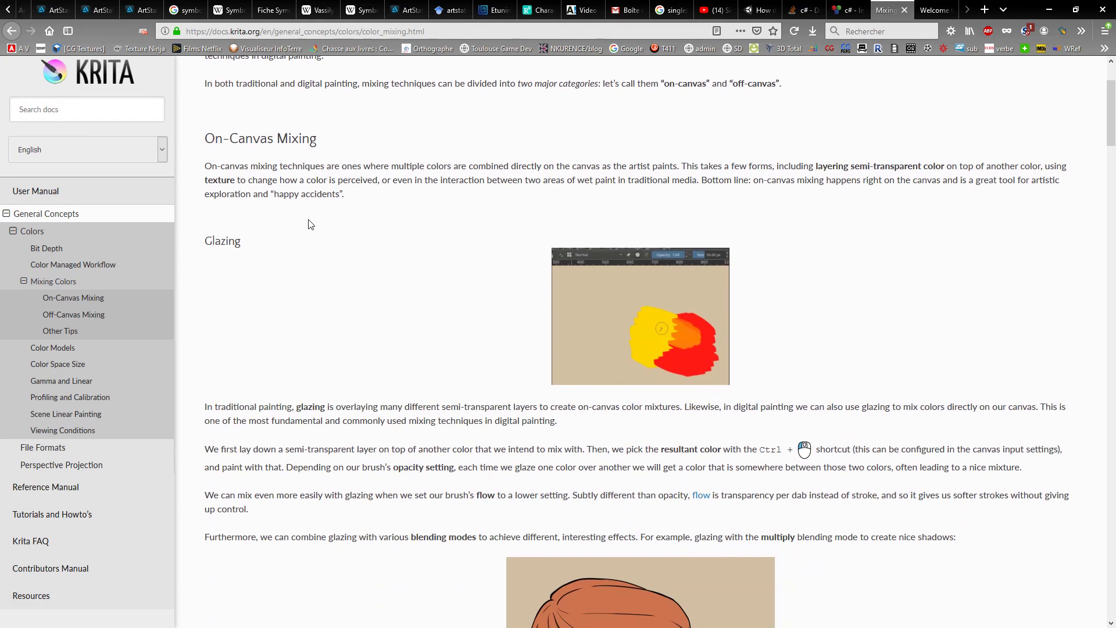
scroll(255, 215, down, 17)
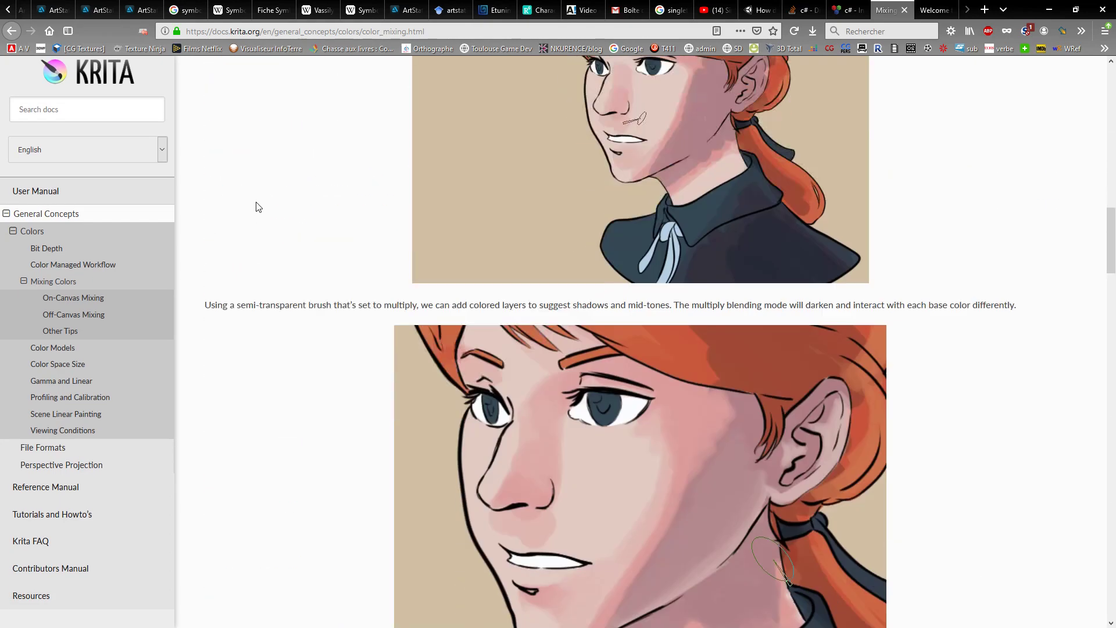
scroll(258, 207, down, 15)
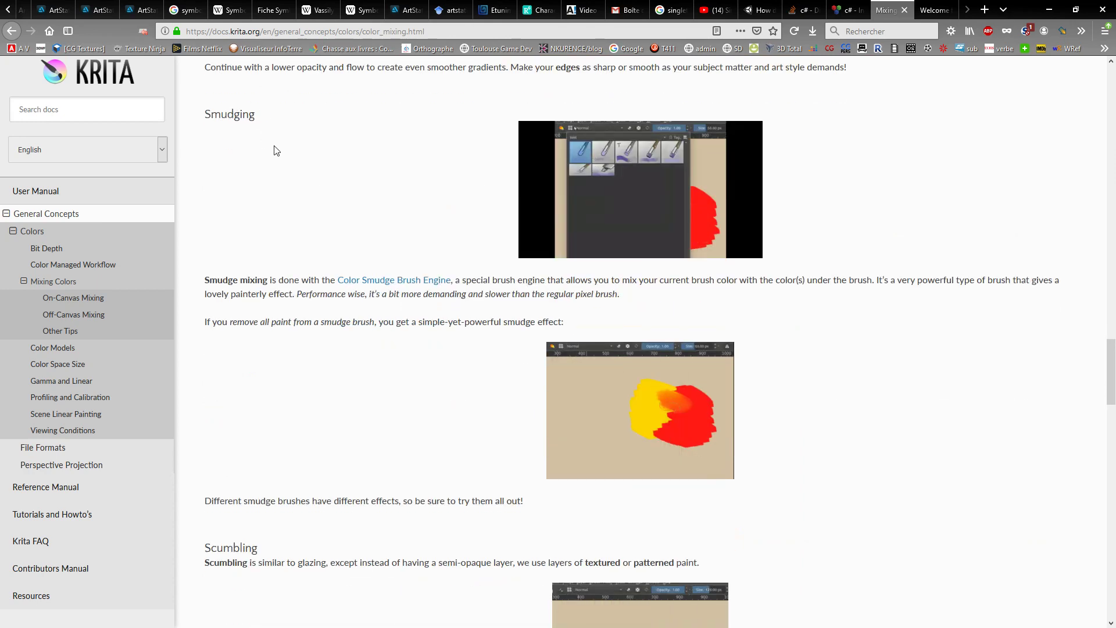
scroll(299, 231, down, 4)
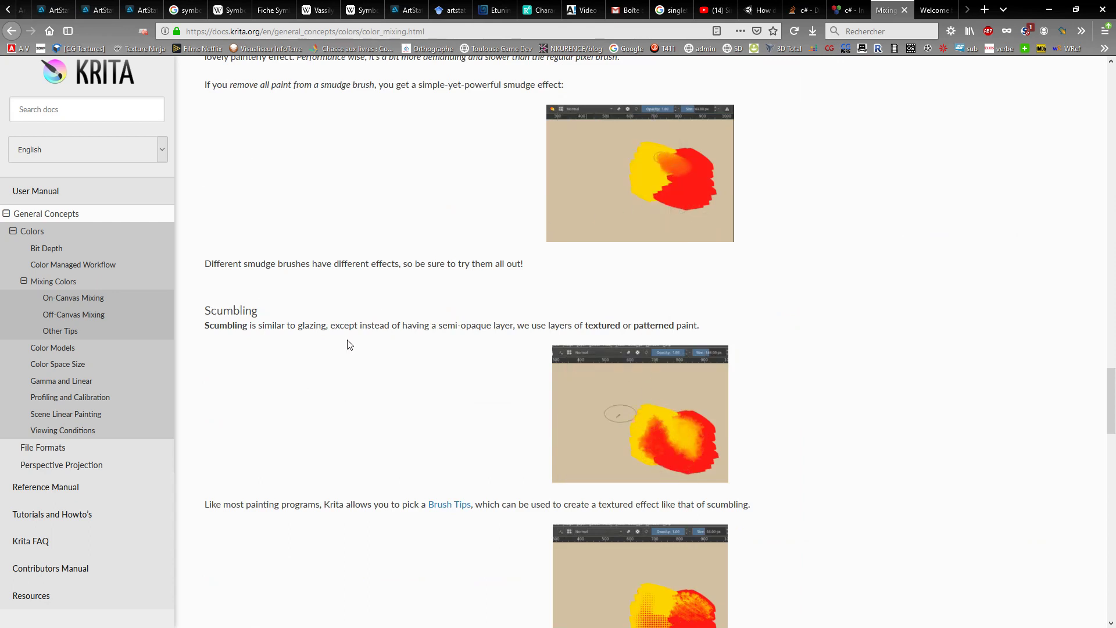
scroll(349, 344, down, 3)
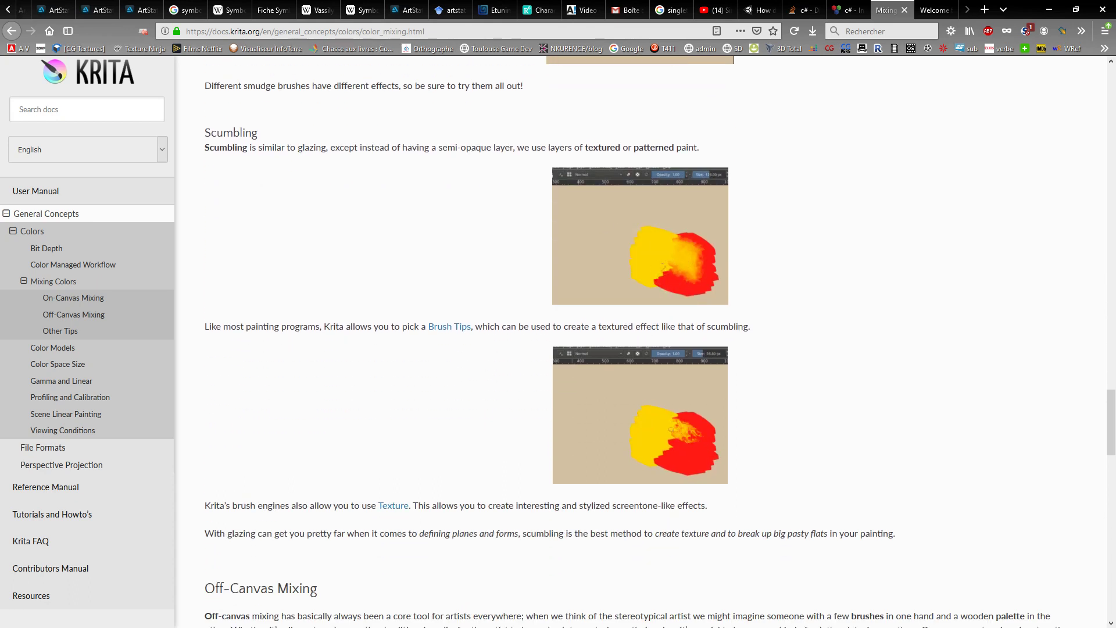
key(alt+Tab)
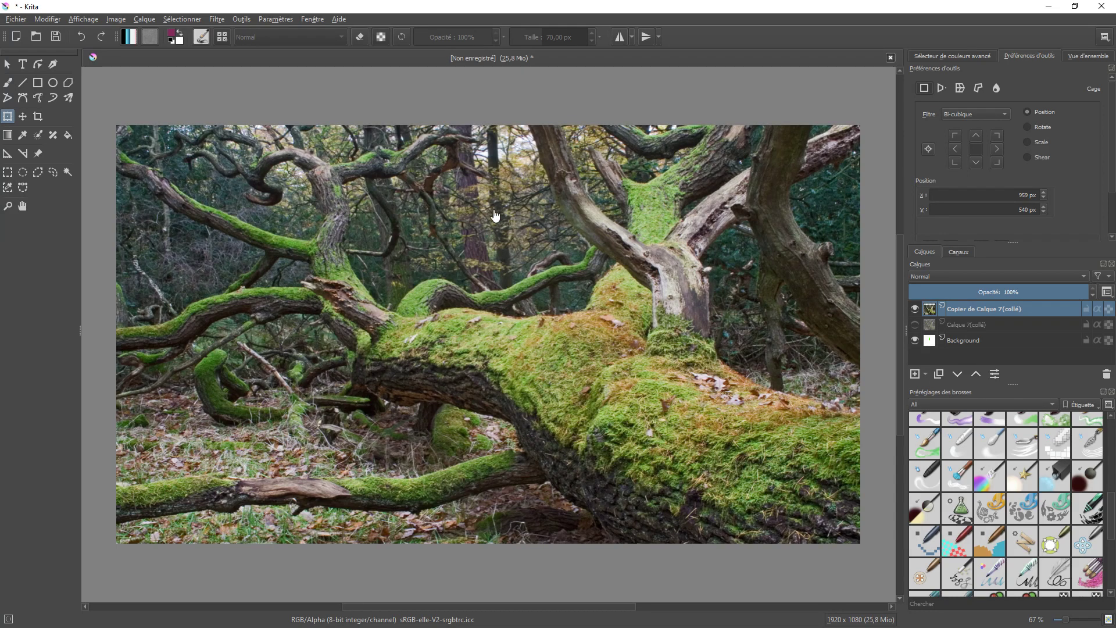
Activate the Freehand Brush tool and filter the brush presets to the Paint tag.
click(586, 225)
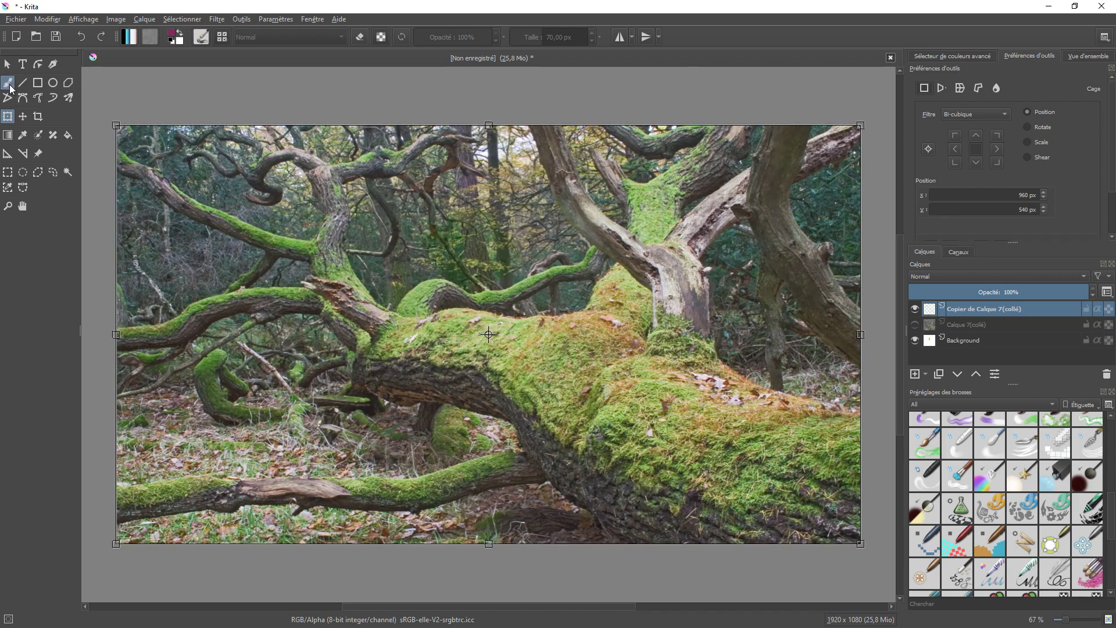
click(8, 83)
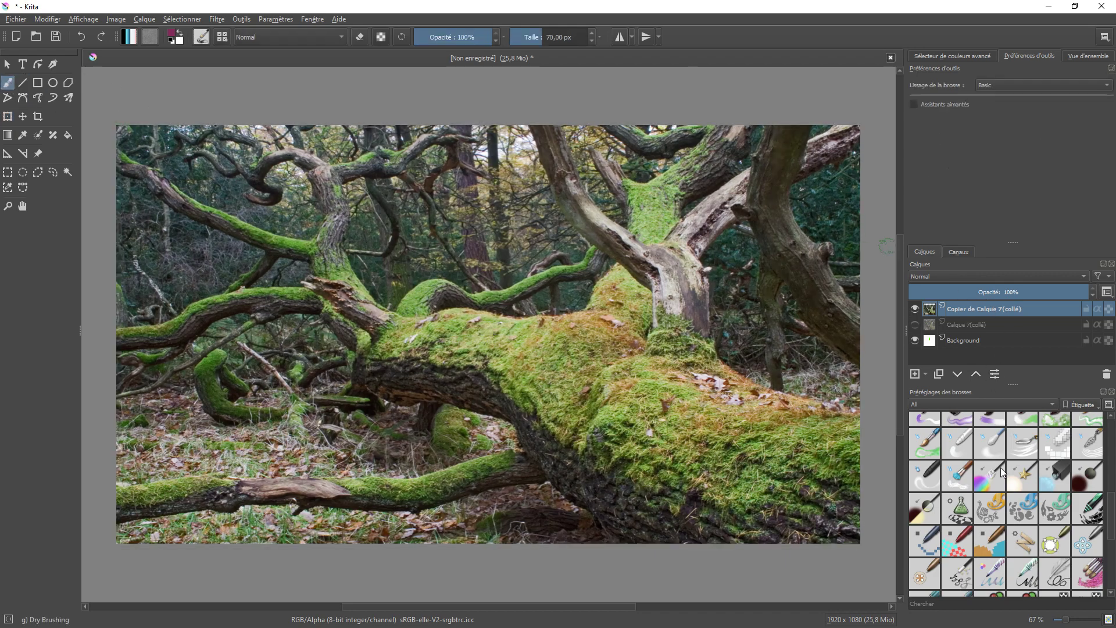
click(943, 403)
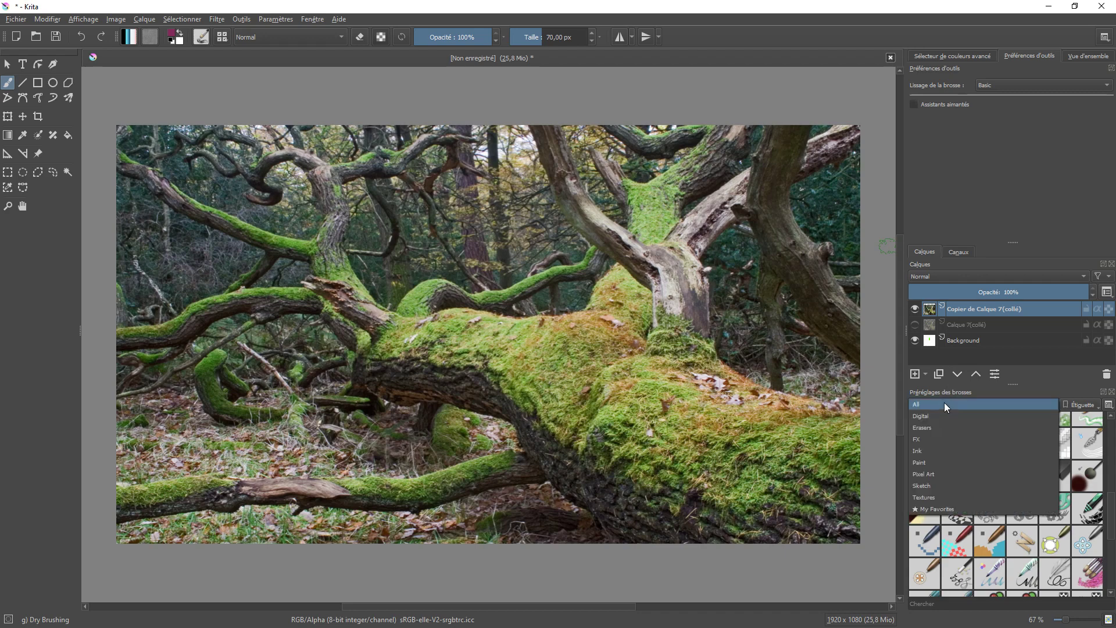
click(924, 463)
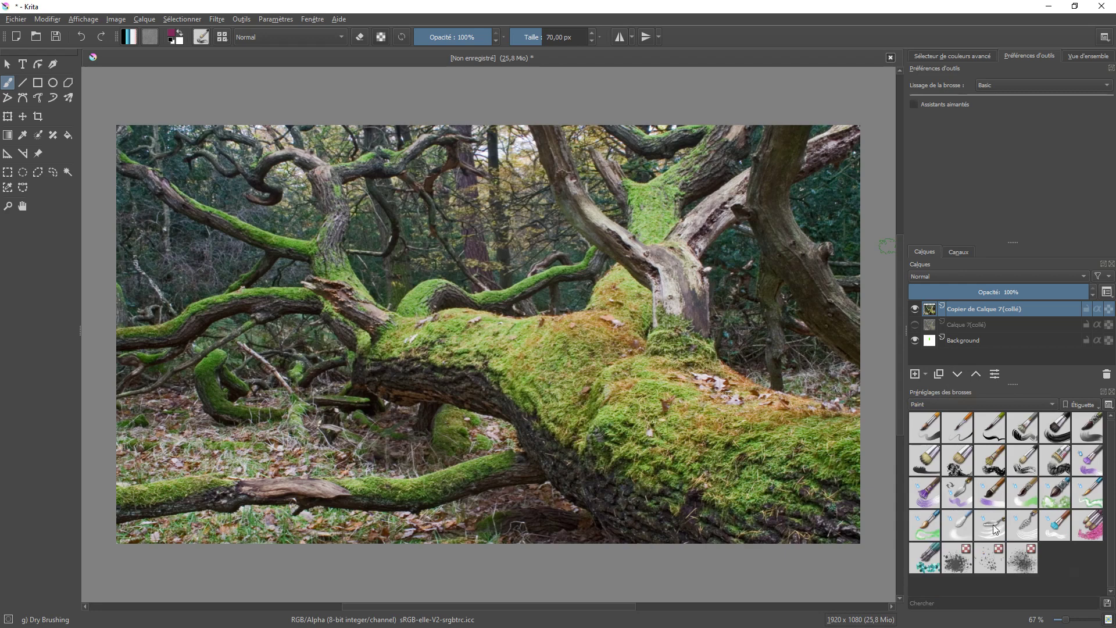
Try the Blender Blur brush across the mossy trunk on the copied layer and undo the stroke.
click(960, 528)
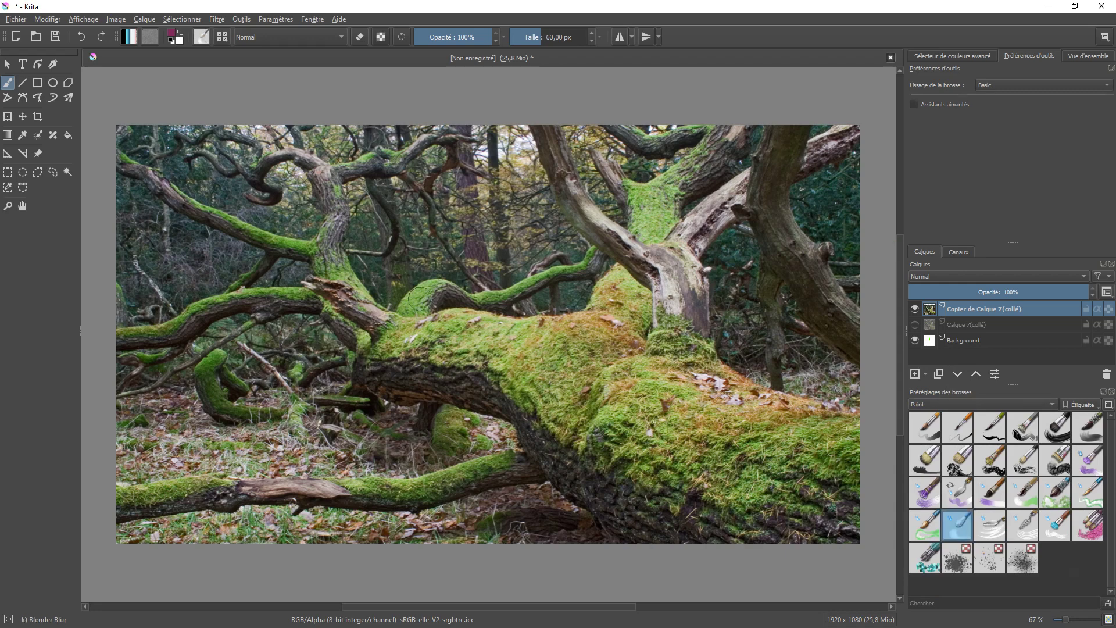
mouse_move(418, 298)
mouse_down()
mouse_move(473, 294)
mouse_move(468, 327)
mouse_move(508, 336)
mouse_move(569, 324)
mouse_move(507, 411)
mouse_move(593, 347)
mouse_up()
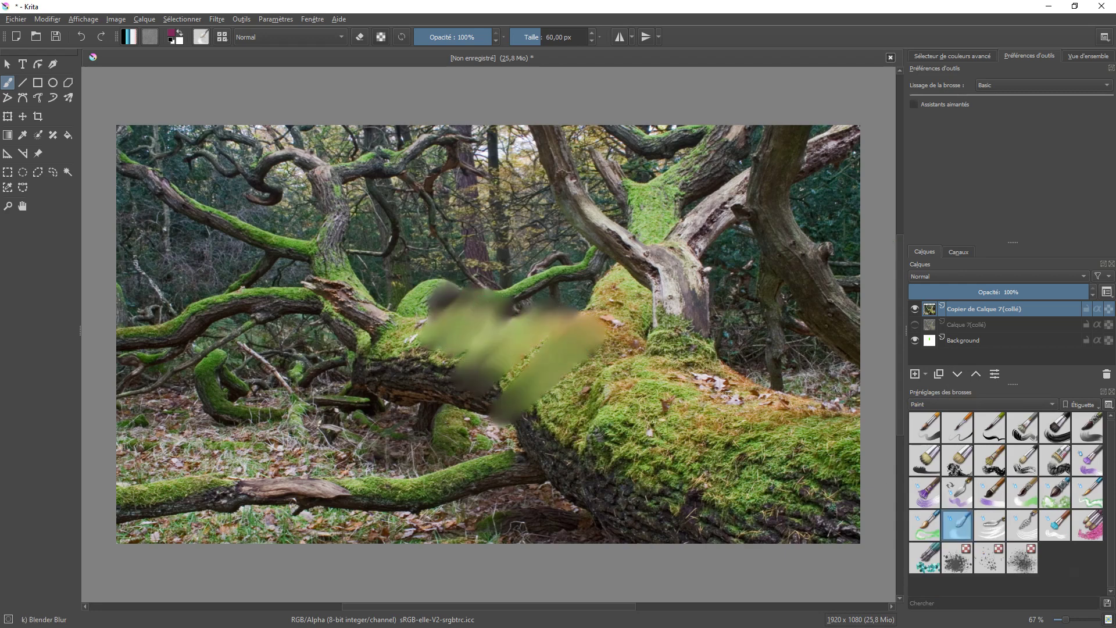
key(ctrl+z)
Try several Blender Knife Edge strokes on the middle of the mossy trunk and undo them.
click(992, 527)
mouse_move(494, 340)
mouse_down()
mouse_move(512, 316)
mouse_move(532, 331)
mouse_move(555, 305)
mouse_move(541, 396)
mouse_up()
mouse_move(569, 326)
mouse_down()
mouse_move(475, 379)
mouse_move(522, 340)
mouse_move(523, 441)
mouse_move(519, 397)
mouse_move(537, 419)
mouse_up()
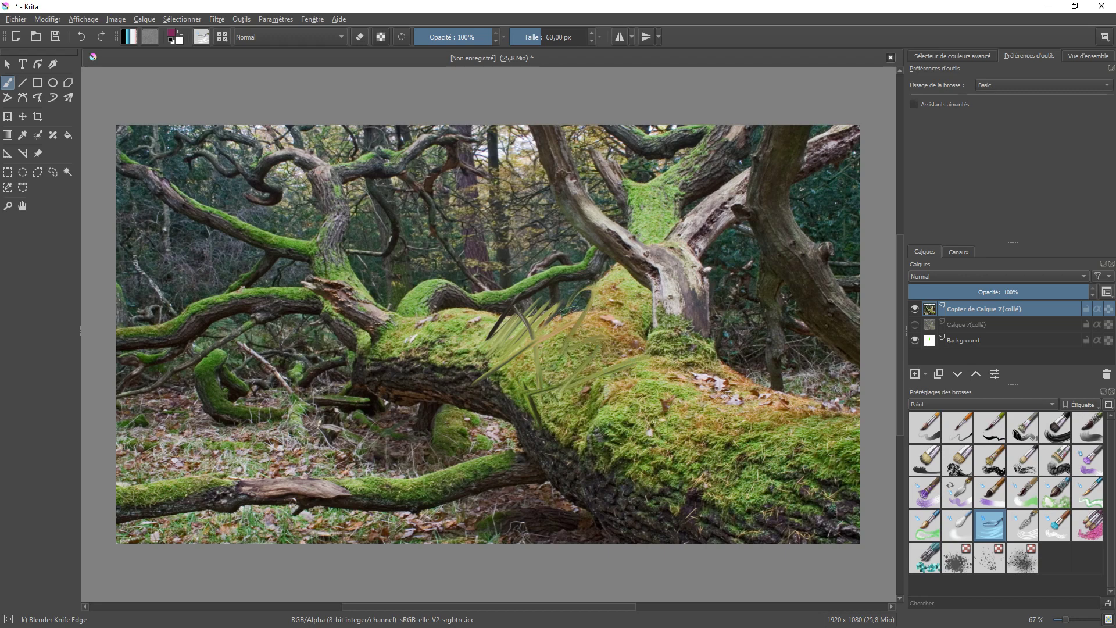
key(ctrl+z)
key(ctrl+z)
key(ctrl+z)
key(ctrl+z)
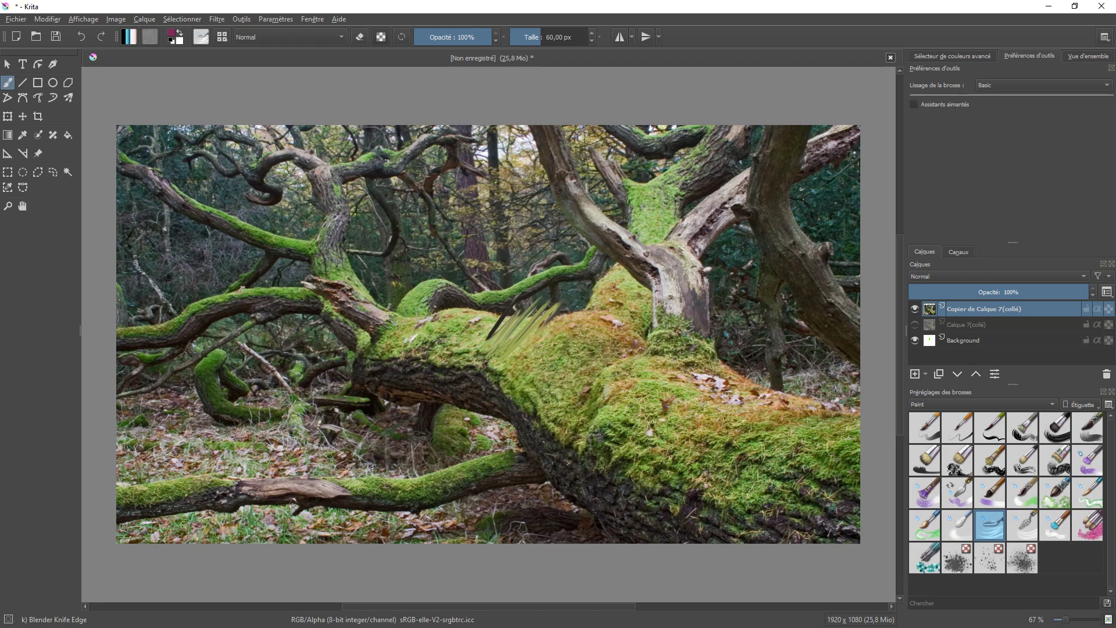
Try the Blender Rake brush on the middle of the mossy trunk and undo its strokes.
click(1023, 524)
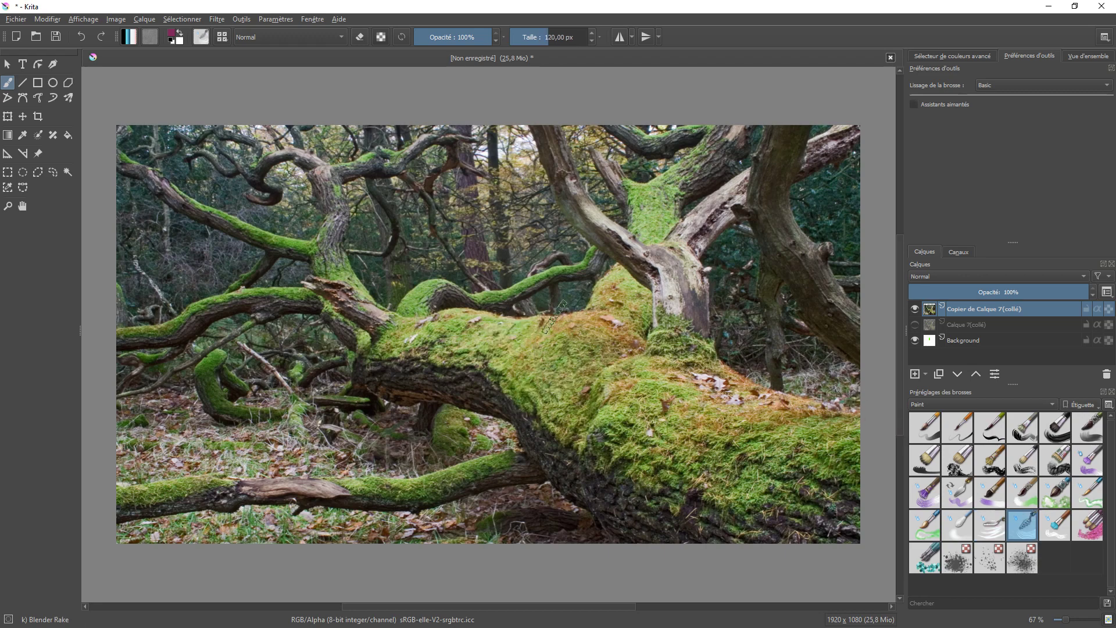
mouse_move(569, 326)
mouse_down()
mouse_move(522, 355)
mouse_move(532, 339)
mouse_up()
key(ctrl+z)
key(ctrl+z)
key(ctrl+z)
key(ctrl+z)
Try the Blender Textured Soft brush on the moss beside the upright branches and undo its strokes.
click(1053, 517)
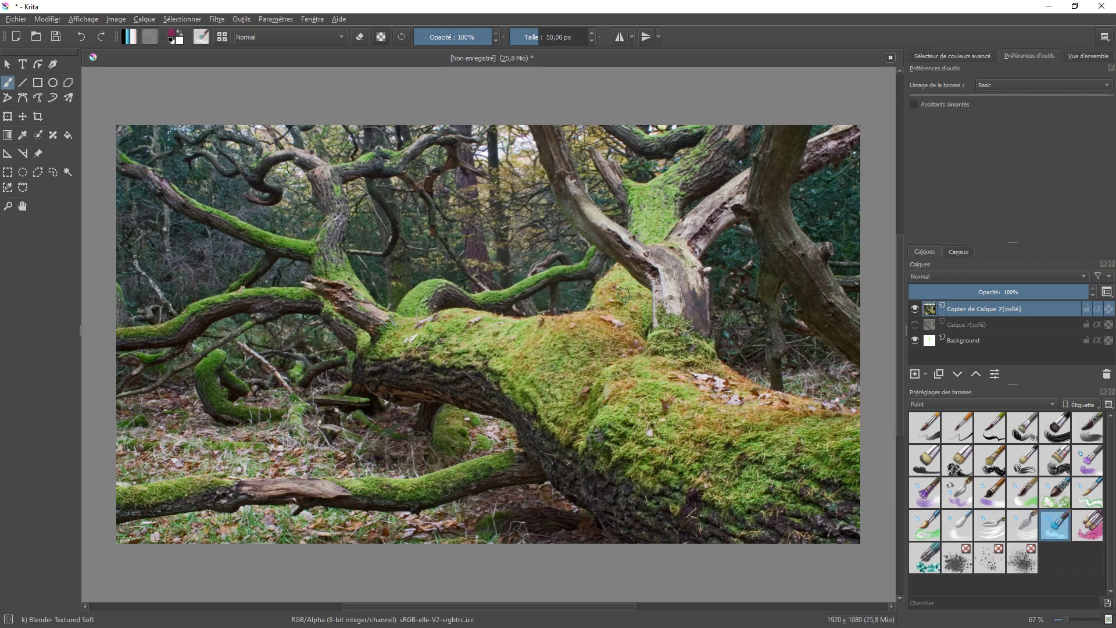
mouse_move(623, 271)
mouse_down()
mouse_move(603, 302)
mouse_move(600, 282)
mouse_move(606, 302)
mouse_move(631, 308)
mouse_move(630, 326)
mouse_move(639, 297)
mouse_up()
key(ctrl+z)
key(ctrl+z)
Try the Wet Knife brush with a diagonal stroke over the mossy trunk and undo it.
click(954, 494)
mouse_move(574, 280)
mouse_down()
mouse_move(605, 311)
mouse_move(627, 370)
mouse_up()
key(ctrl+z)
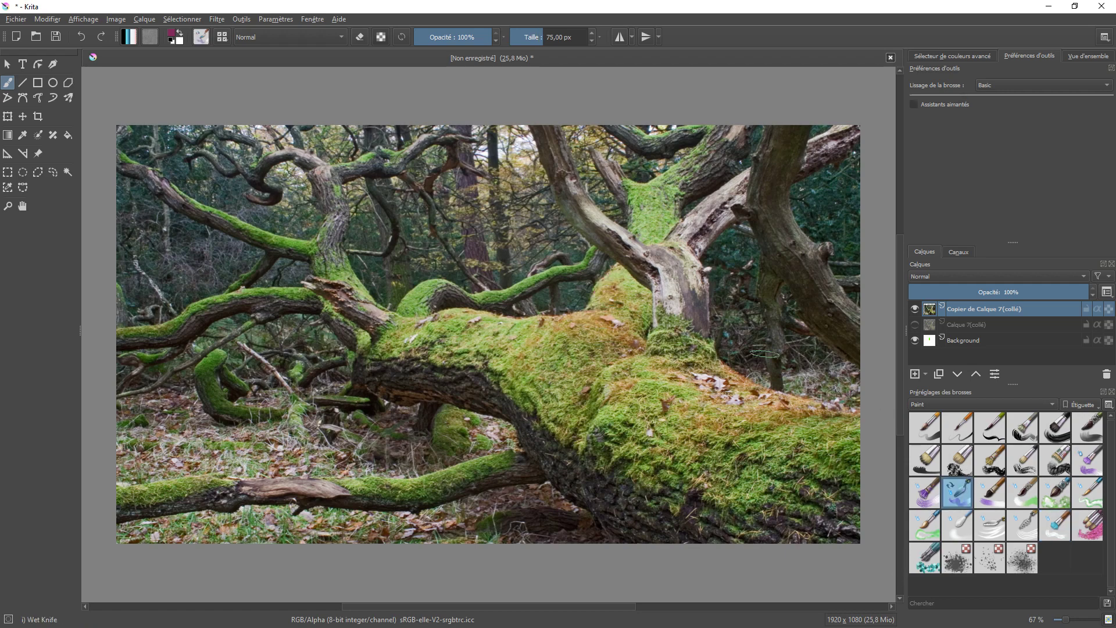
Try the Dry Textured Creases brush with a stroke down the mossy trunk and undo it.
click(1062, 459)
mouse_move(581, 308)
mouse_down()
mouse_move(573, 349)
mouse_move(599, 378)
mouse_up()
key(ctrl+z)
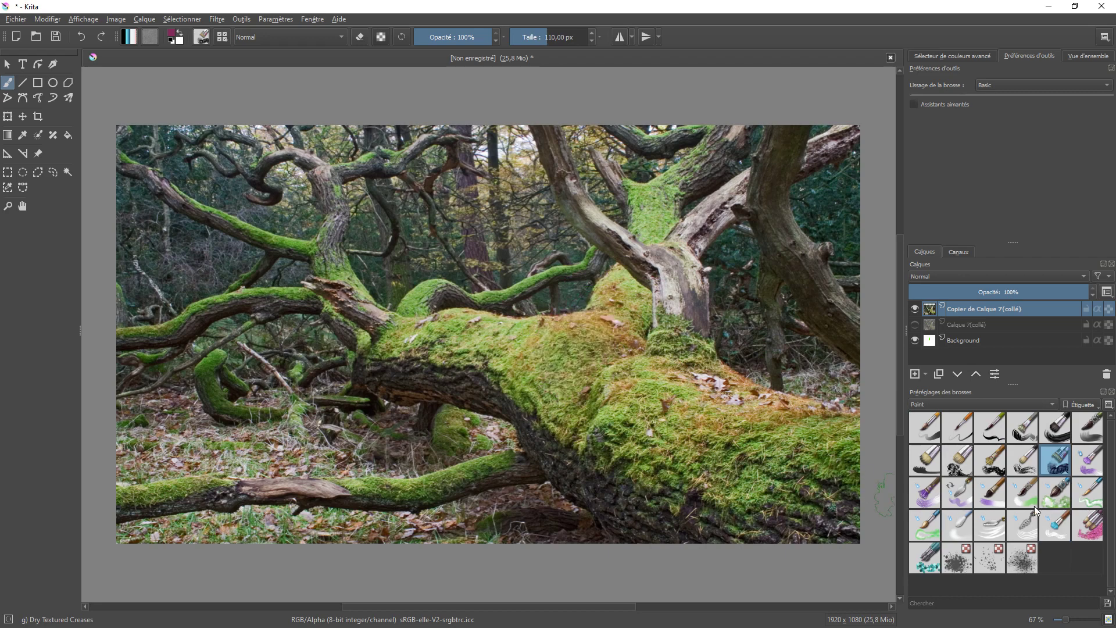
Smudge the dark bark on the trunk's underside and the moss just above it with the Blender Rake brush.
click(1025, 527)
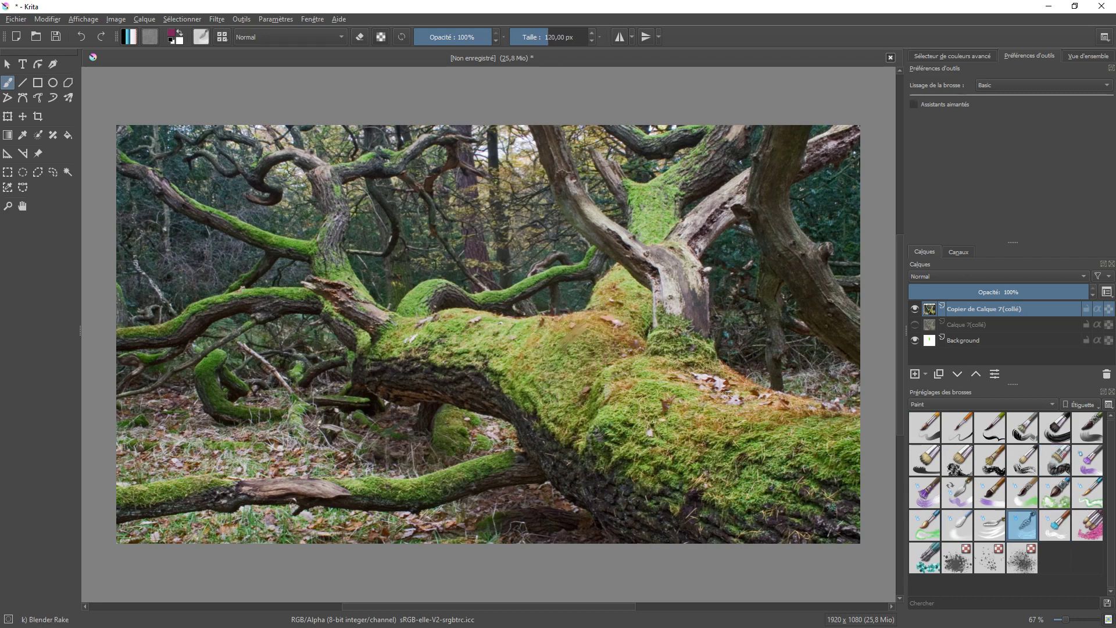
drag(544, 382, 552, 400)
mouse_move(583, 481)
mouse_down()
mouse_move(552, 455)
mouse_move(572, 484)
mouse_move(530, 426)
mouse_move(646, 514)
mouse_up()
drag(572, 484, 642, 537)
mouse_move(534, 450)
mouse_down()
mouse_move(582, 501)
mouse_move(474, 378)
mouse_move(446, 385)
mouse_up()
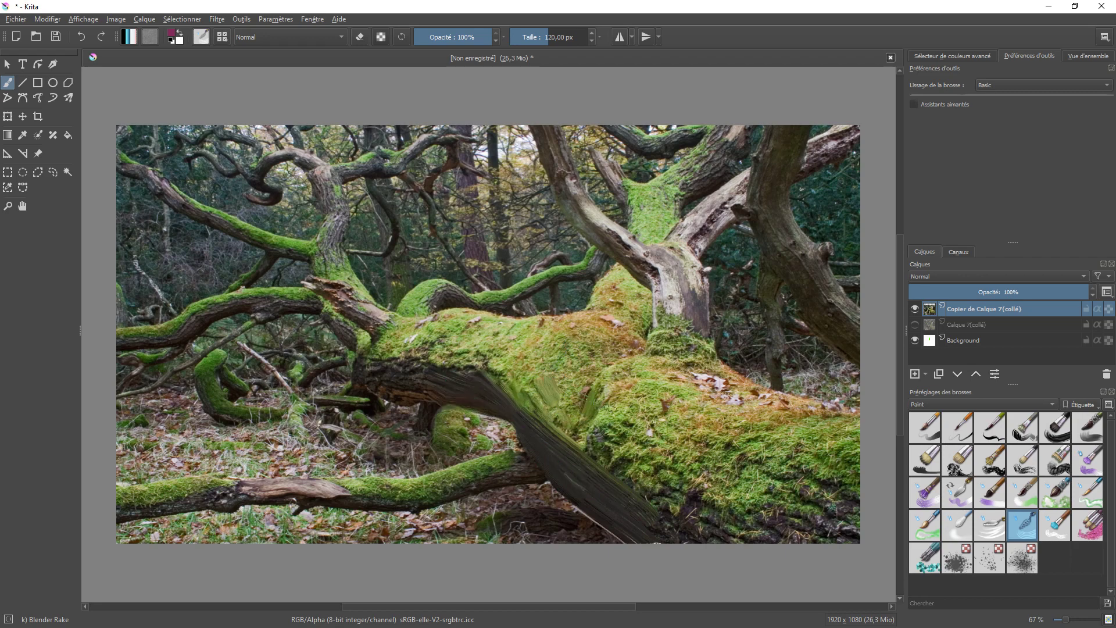
mouse_move(598, 385)
mouse_down()
mouse_move(595, 410)
mouse_move(563, 430)
mouse_move(584, 380)
mouse_move(509, 370)
mouse_up()
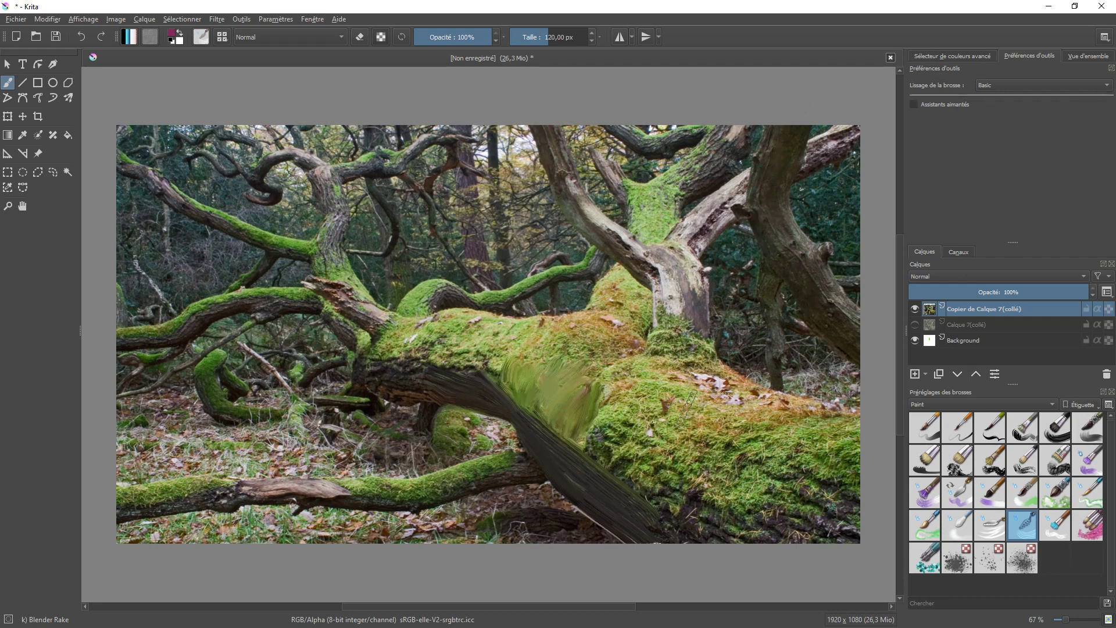
Extend the smudged dark bark along the trunk's underside to the photo's lower-right corner, undoing two strokes along the way.
mouse_move(546, 447)
mouse_down()
mouse_move(583, 451)
mouse_move(674, 517)
mouse_move(700, 554)
mouse_up()
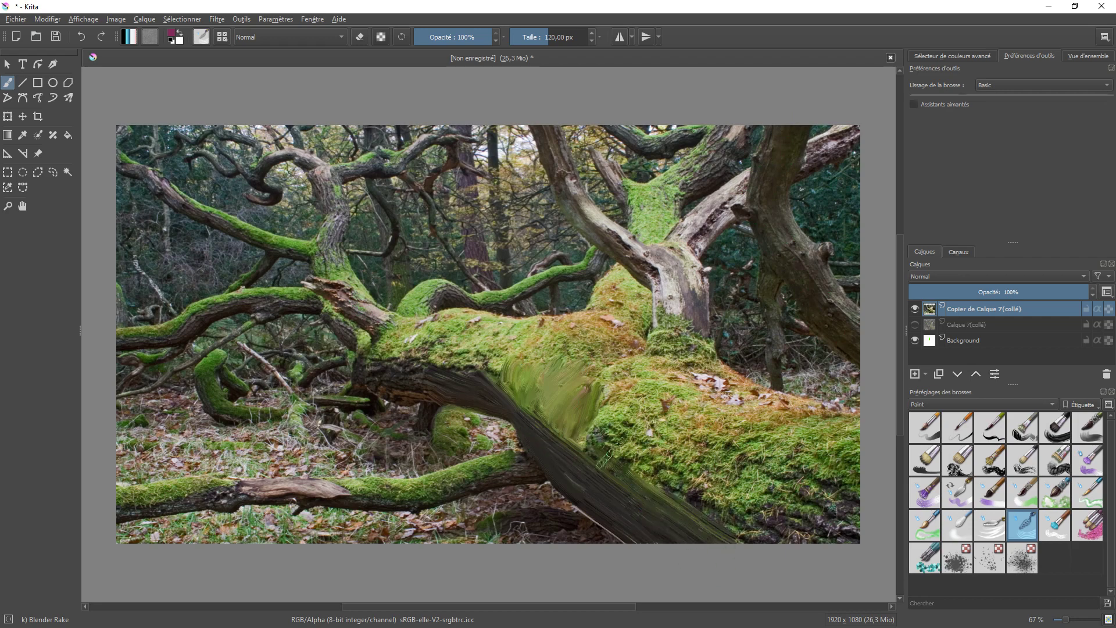
mouse_move(590, 436)
mouse_down()
mouse_move(737, 536)
mouse_move(782, 546)
mouse_move(846, 533)
mouse_move(796, 474)
mouse_move(837, 491)
mouse_move(799, 487)
mouse_up()
key(ctrl+z)
key(ctrl+z)
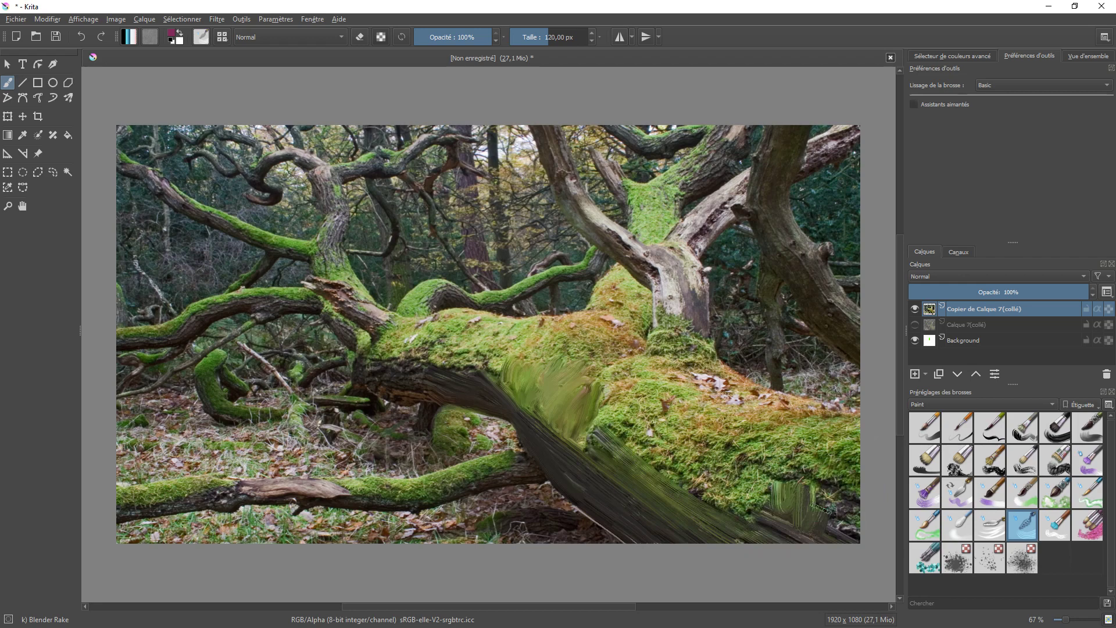
mouse_move(788, 496)
mouse_down()
mouse_move(809, 512)
mouse_move(795, 472)
mouse_move(834, 483)
mouse_up()
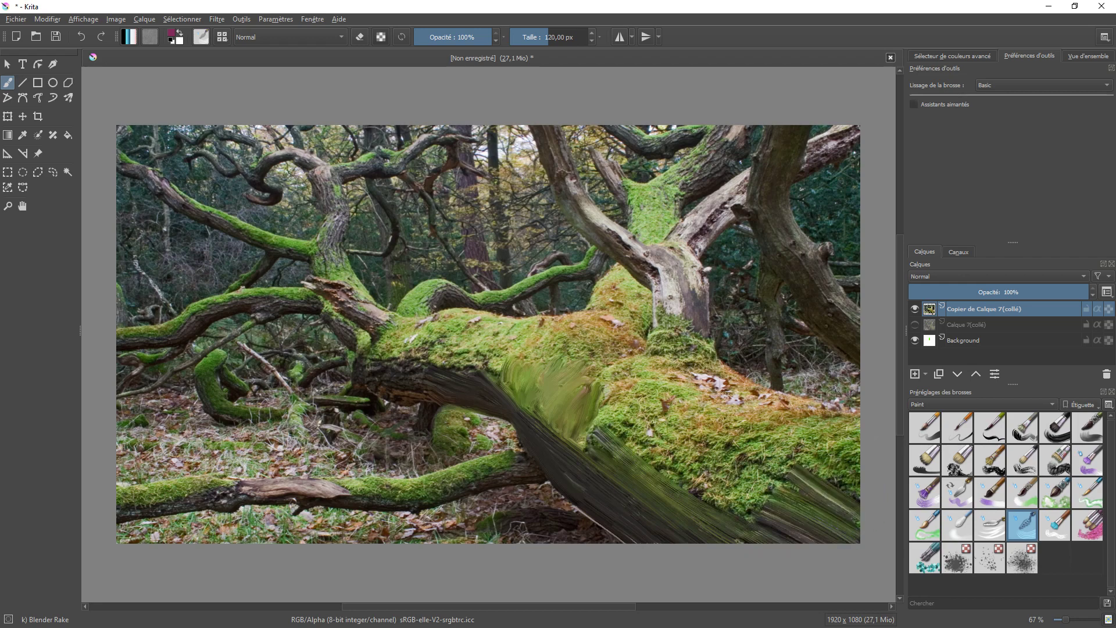
Smudge the orange and green moss in front of the upright branches and the grey wood at their base.
mouse_move(581, 369)
mouse_down()
mouse_move(613, 338)
mouse_move(619, 288)
mouse_move(633, 288)
mouse_move(634, 318)
mouse_move(581, 323)
mouse_move(592, 319)
mouse_up()
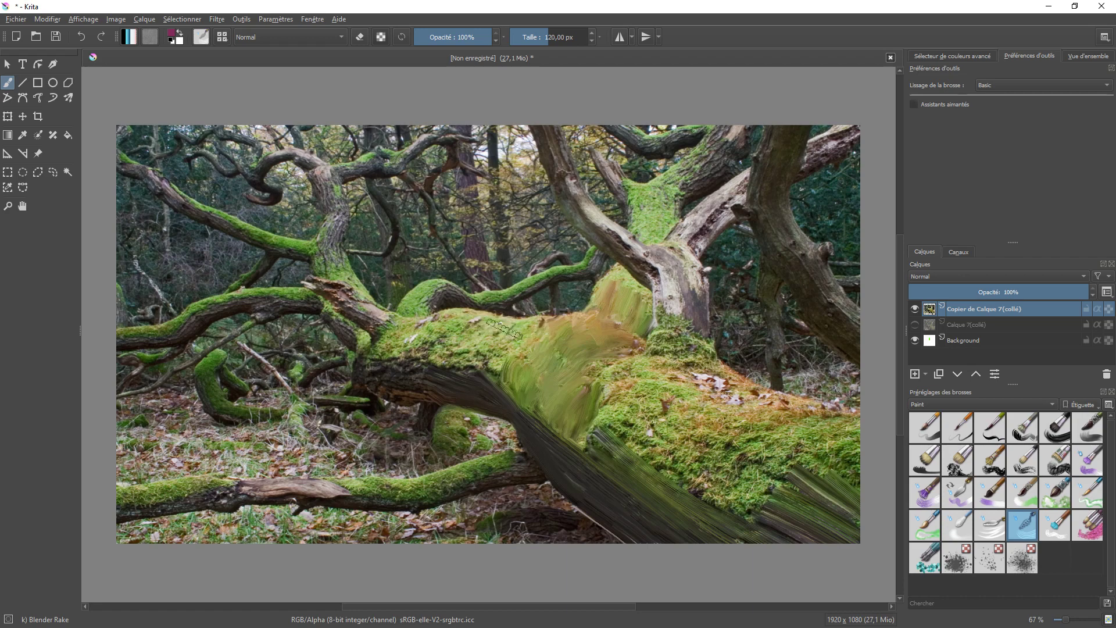
mouse_move(496, 340)
mouse_down()
mouse_move(504, 365)
mouse_move(530, 329)
mouse_move(499, 364)
mouse_up()
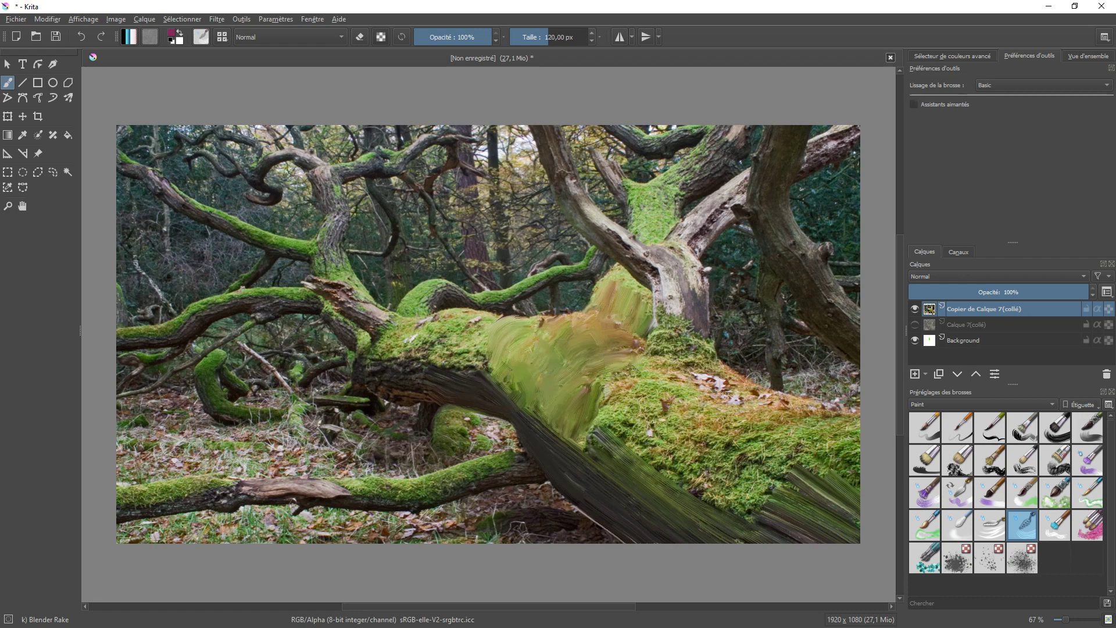
mouse_move(647, 336)
mouse_down()
mouse_move(712, 323)
mouse_move(659, 341)
mouse_move(695, 345)
mouse_up()
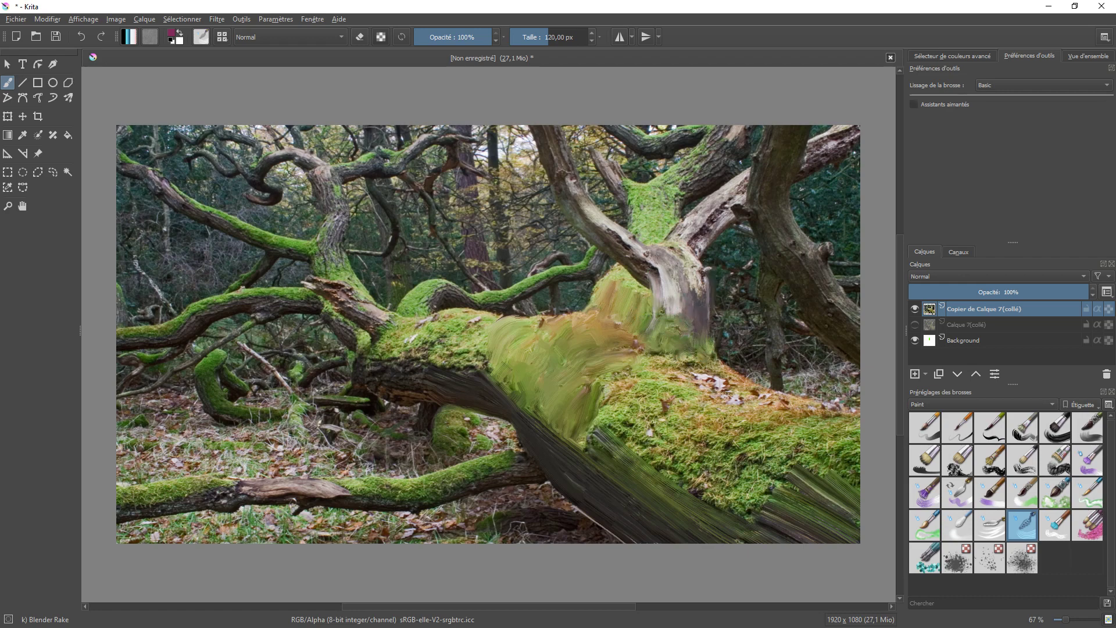
drag(690, 260, 692, 294)
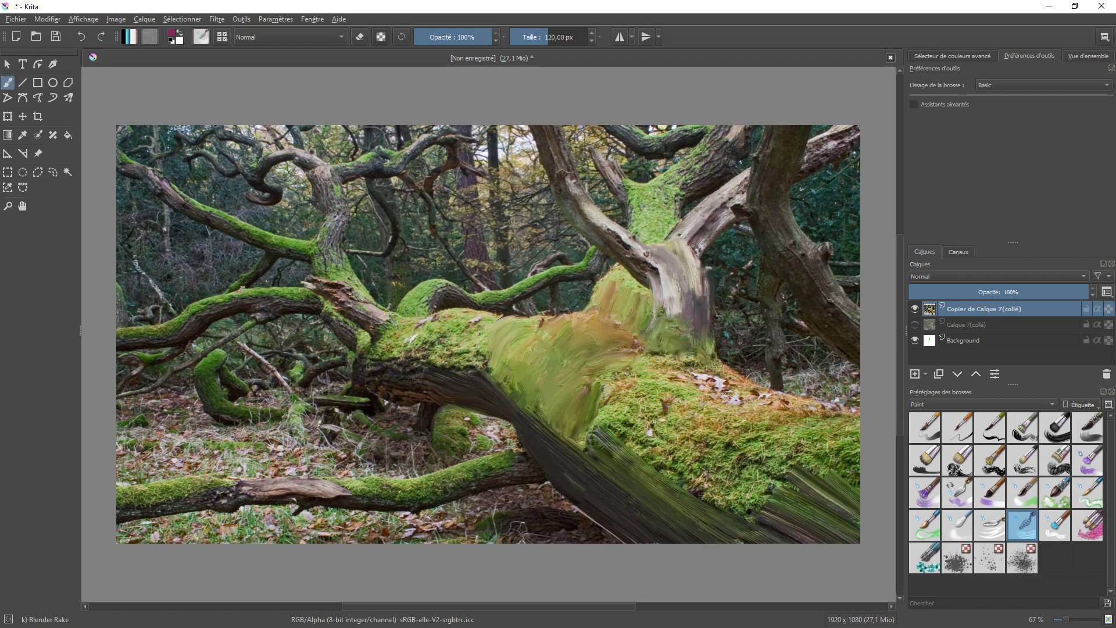
Smudge the leaf-covered moss along the trunk's upper side, from the base of the upright branches to the photo's right edge.
click(713, 418)
mouse_move(693, 423)
mouse_down()
mouse_move(610, 411)
mouse_move(635, 395)
mouse_up()
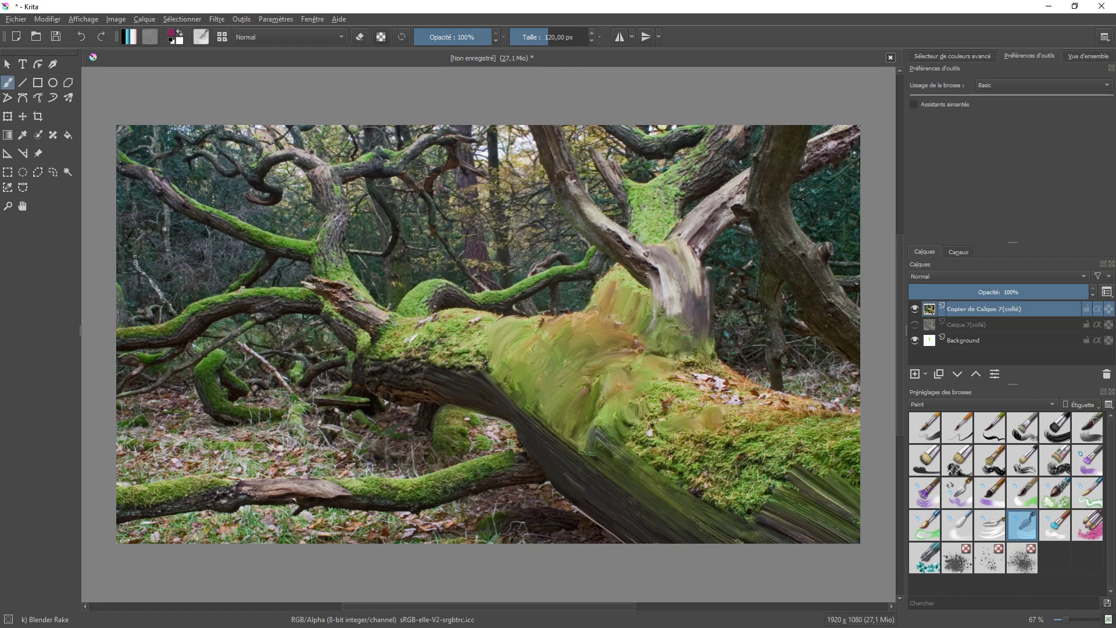
mouse_move(601, 424)
mouse_down()
mouse_move(601, 443)
mouse_move(631, 448)
mouse_up()
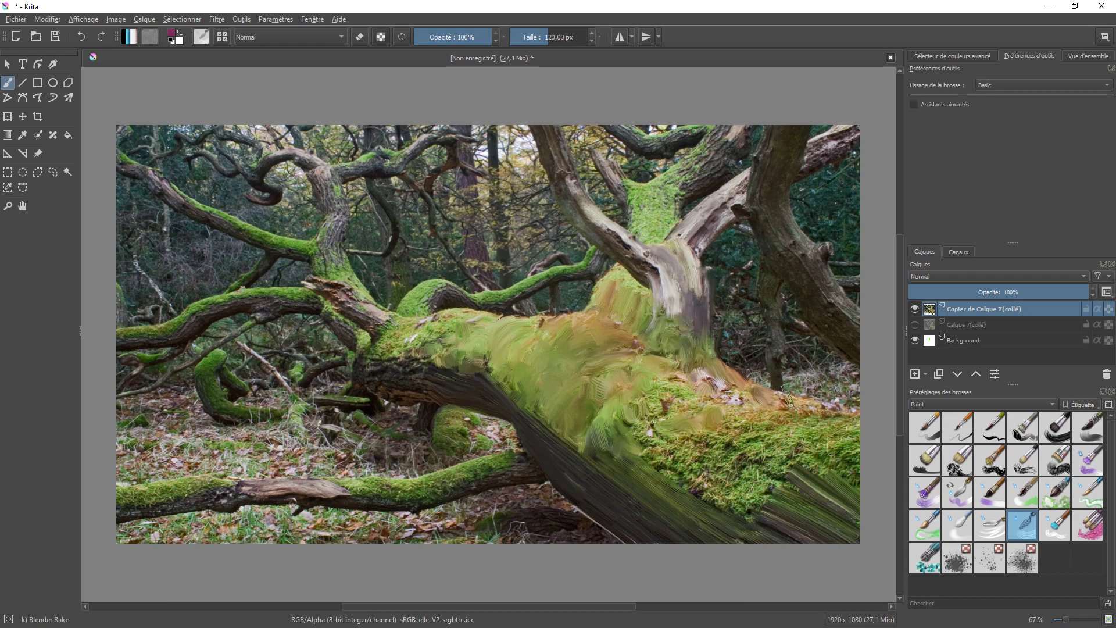
drag(805, 401, 835, 416)
mouse_move(757, 403)
mouse_down()
mouse_move(715, 411)
mouse_move(694, 396)
mouse_move(650, 396)
mouse_move(662, 410)
mouse_move(685, 406)
mouse_move(644, 431)
mouse_move(667, 449)
mouse_up()
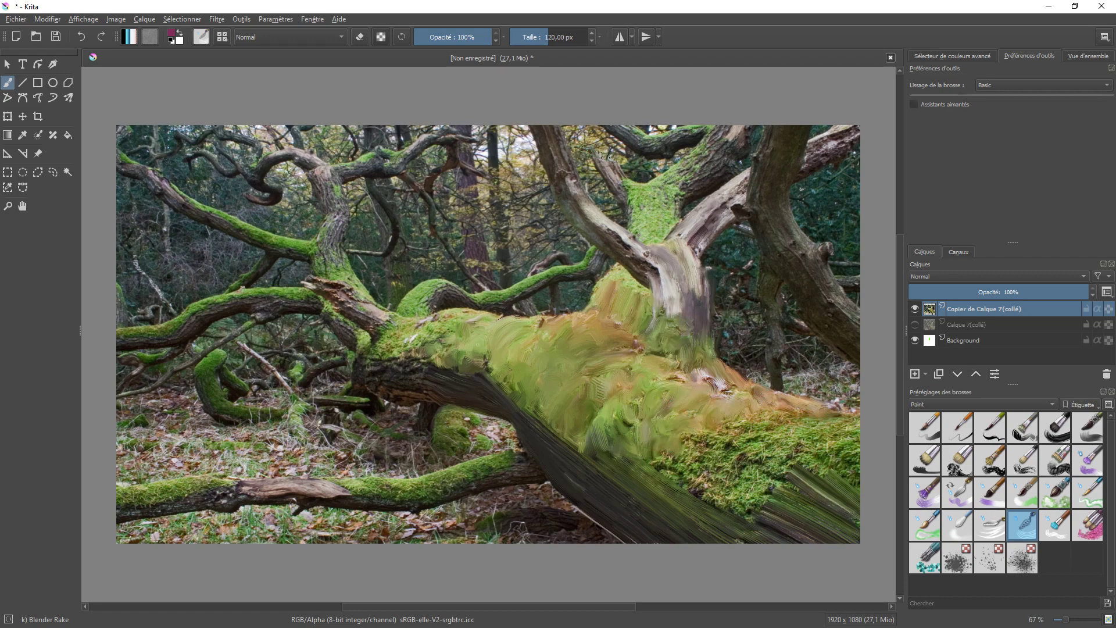
Smudge the remaining green moss on the trunk's thick right end and blend it into the dark bark below.
mouse_move(692, 444)
mouse_down()
mouse_move(689, 468)
mouse_move(661, 465)
mouse_move(674, 462)
mouse_up()
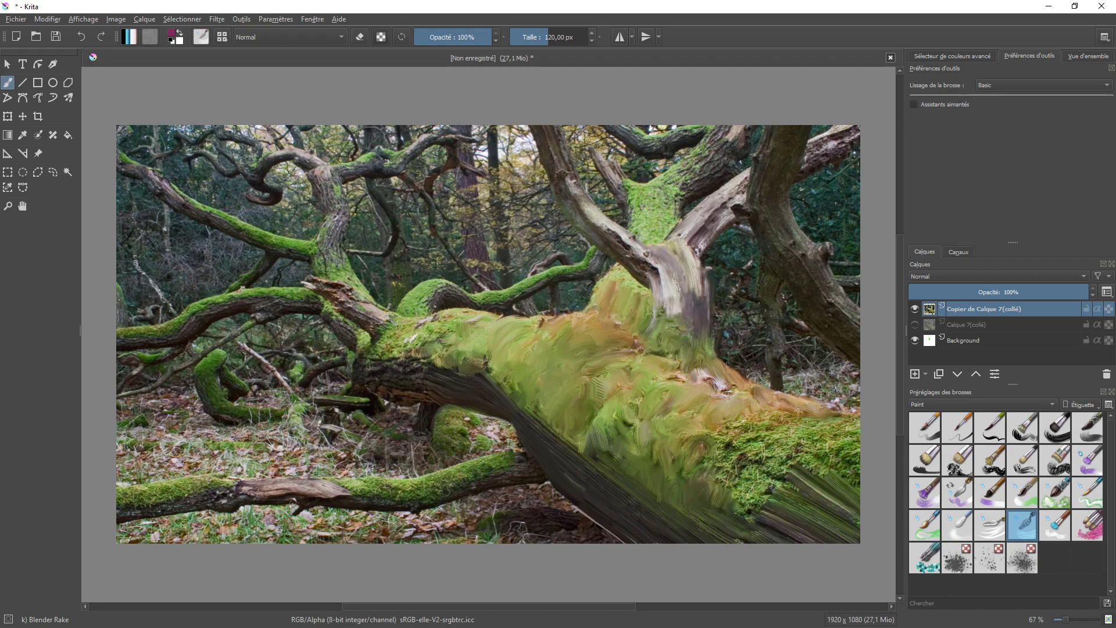
mouse_move(754, 491)
mouse_down()
mouse_move(725, 472)
mouse_move(720, 433)
mouse_move(720, 447)
mouse_move(764, 411)
mouse_move(768, 422)
mouse_move(754, 422)
mouse_up()
mouse_move(814, 422)
mouse_down()
mouse_move(854, 439)
mouse_move(850, 411)
mouse_move(776, 438)
mouse_move(735, 465)
mouse_move(755, 494)
mouse_move(781, 482)
mouse_move(778, 451)
mouse_up()
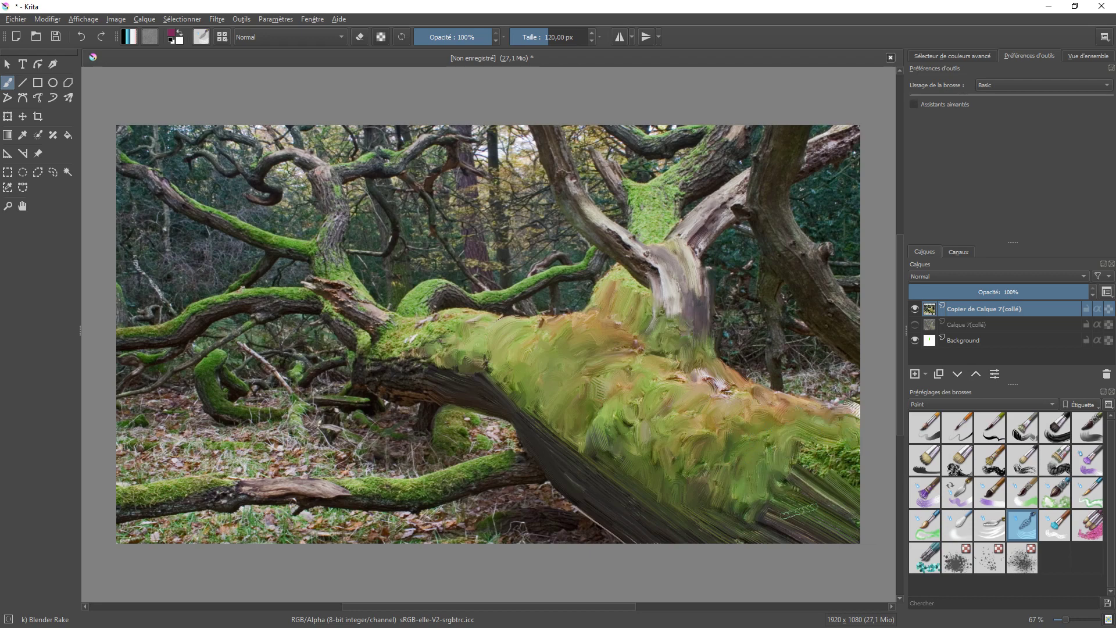
mouse_move(809, 472)
mouse_down()
mouse_move(795, 479)
mouse_move(823, 491)
mouse_move(808, 448)
mouse_move(828, 469)
mouse_move(852, 457)
mouse_move(853, 482)
mouse_move(794, 480)
mouse_move(847, 507)
mouse_move(844, 518)
mouse_up()
drag(779, 498, 758, 512)
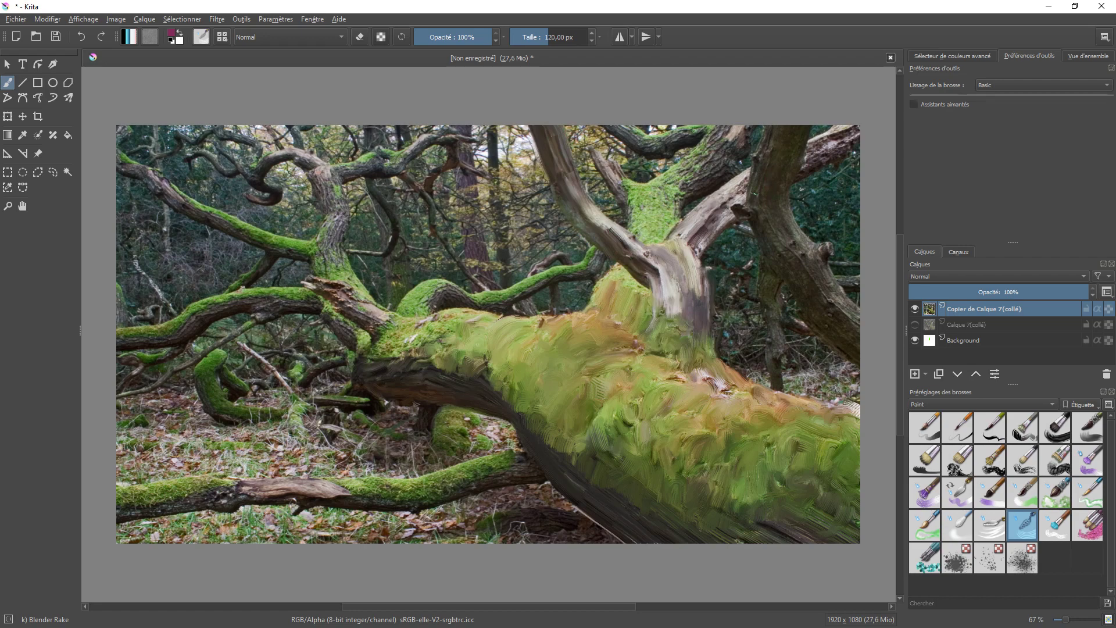
Smudge the dark branch near the photo's right edge and the forest background beneath it with the Blender Rake brush.
drag(794, 126, 779, 184)
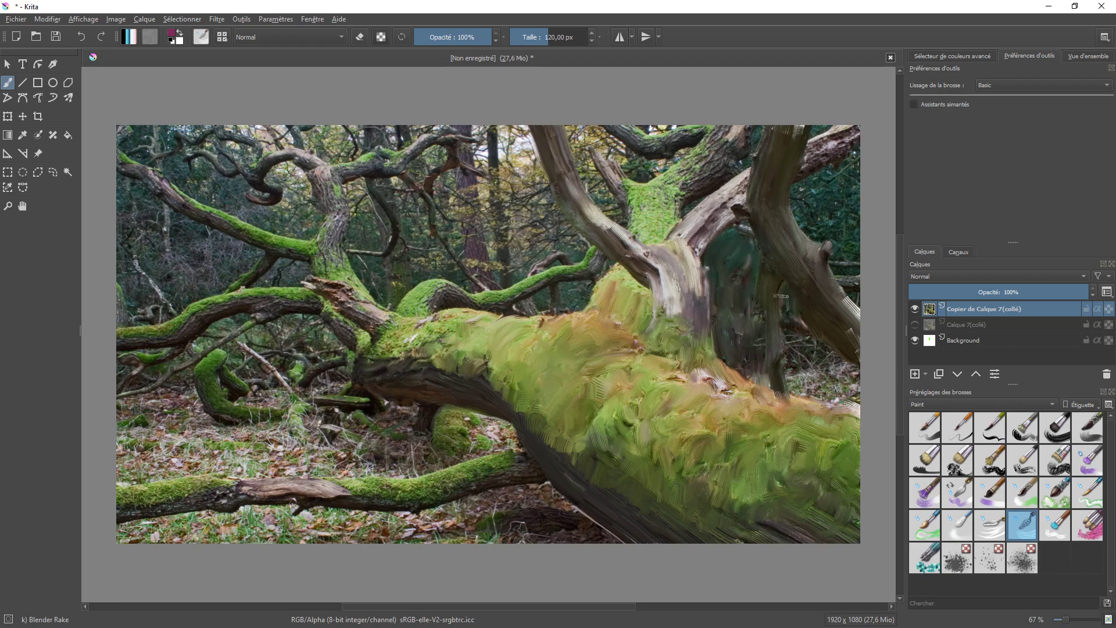
mouse_move(791, 372)
mouse_down()
mouse_move(820, 352)
mouse_move(824, 387)
mouse_move(793, 395)
mouse_move(825, 372)
mouse_move(840, 395)
mouse_move(845, 375)
mouse_up()
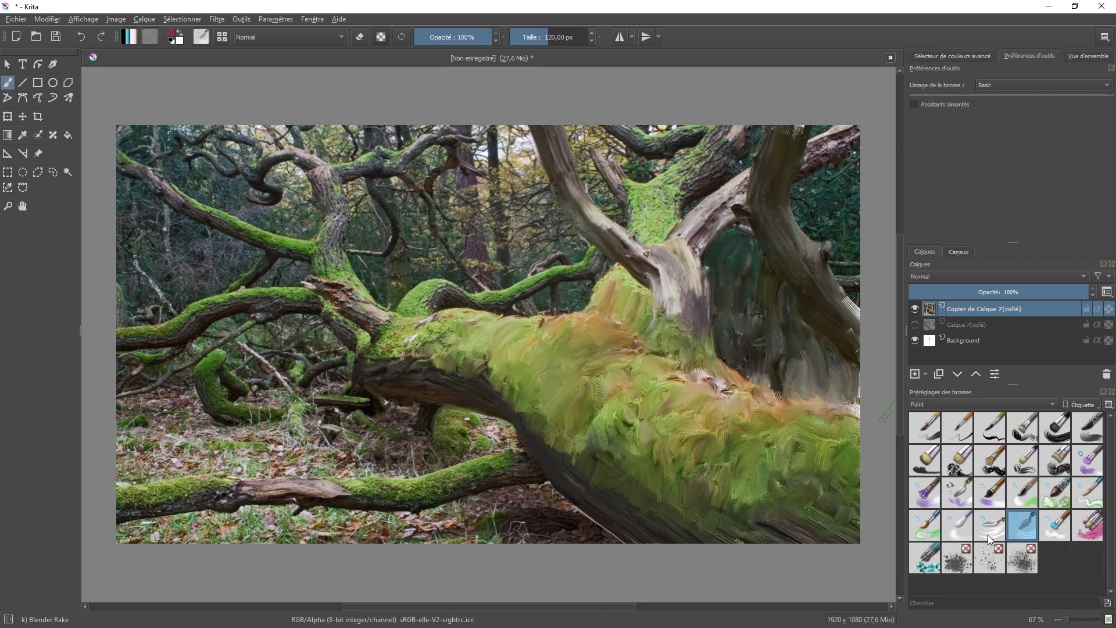
Soften the background beneath the dark branch with the Blender Blur brush, and rework it with Blender Rake strokes.
click(957, 525)
mouse_move(723, 248)
mouse_down()
mouse_move(747, 255)
mouse_move(710, 263)
mouse_move(743, 277)
mouse_move(726, 353)
mouse_move(747, 361)
mouse_move(749, 315)
mouse_move(753, 346)
mouse_move(798, 324)
mouse_move(790, 294)
mouse_move(799, 382)
mouse_move(837, 358)
mouse_up()
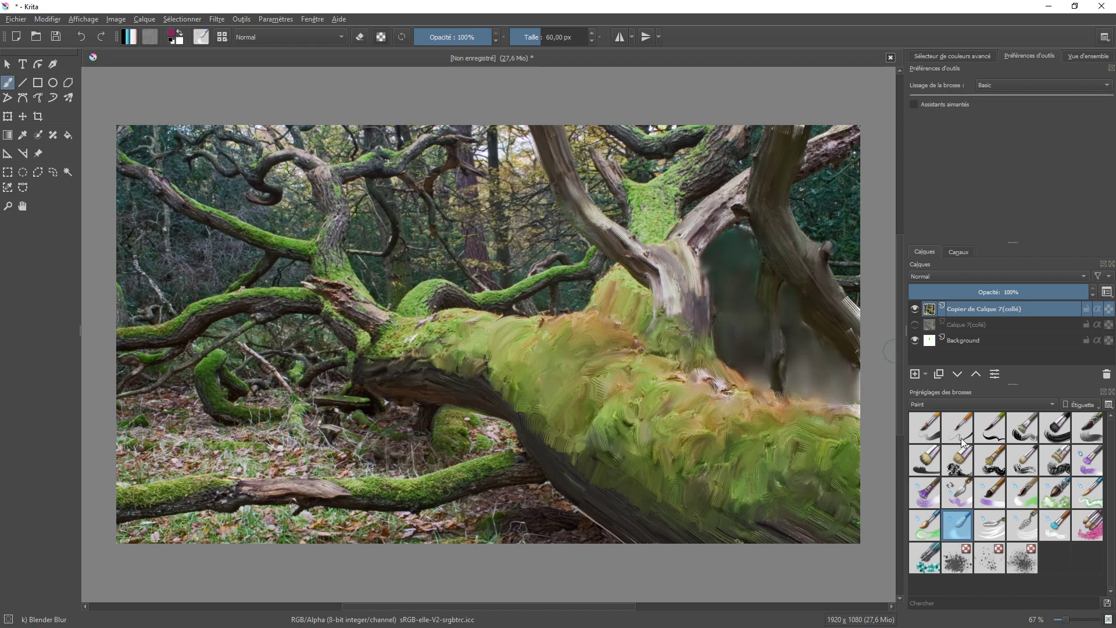
click(1034, 525)
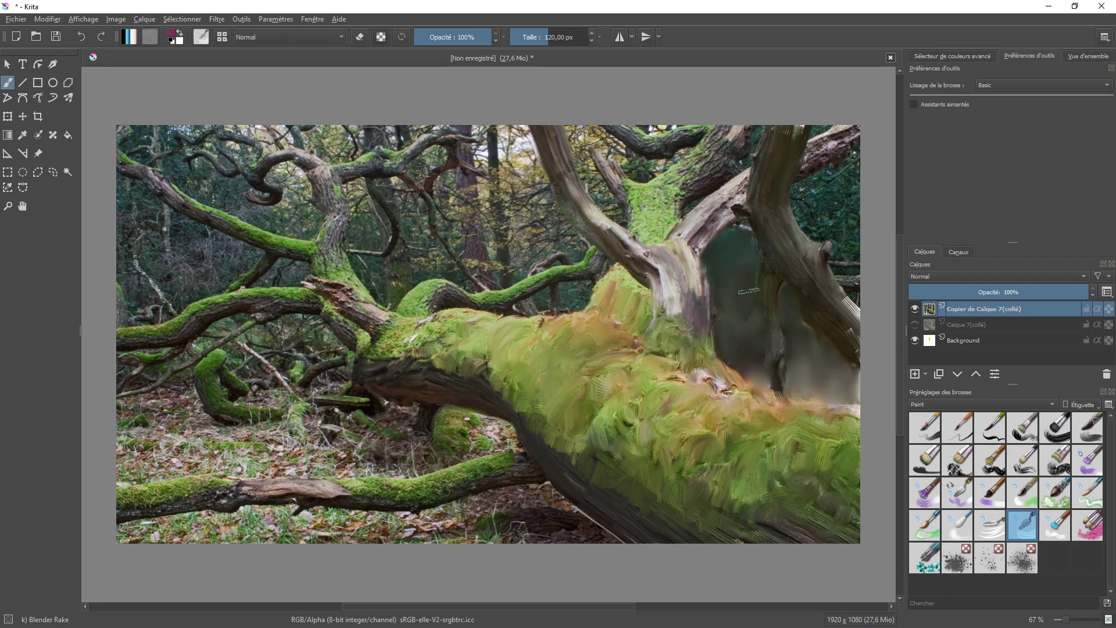
drag(750, 355, 753, 385)
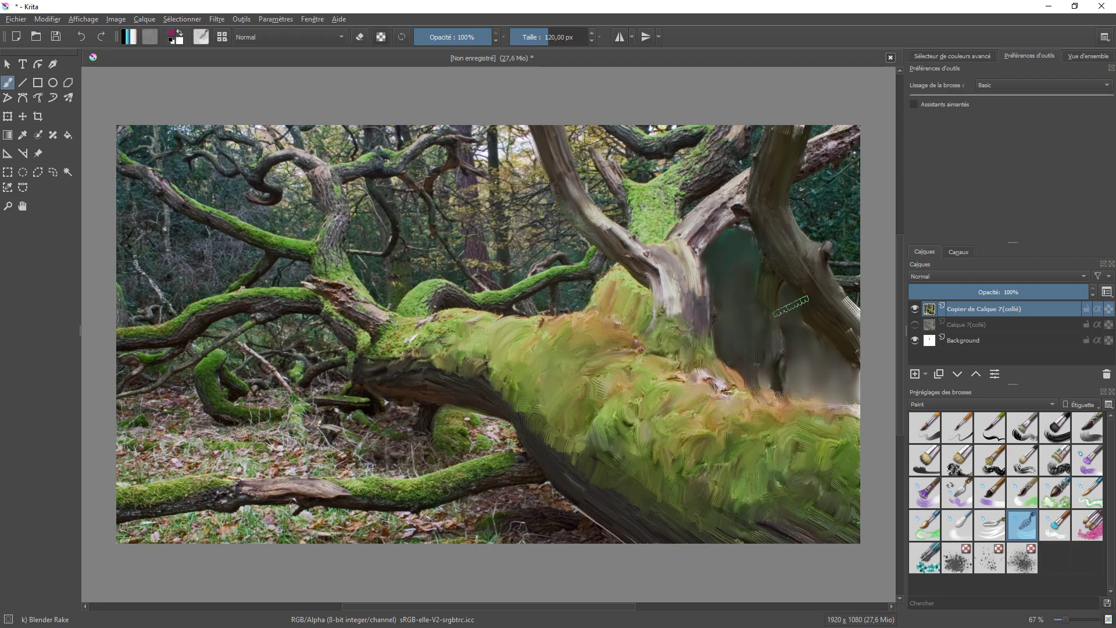
drag(821, 368, 832, 395)
Paint colours sampled from the photo into the dark gap between the branches with the Basic-5 Size Opacity brush.
click(933, 428)
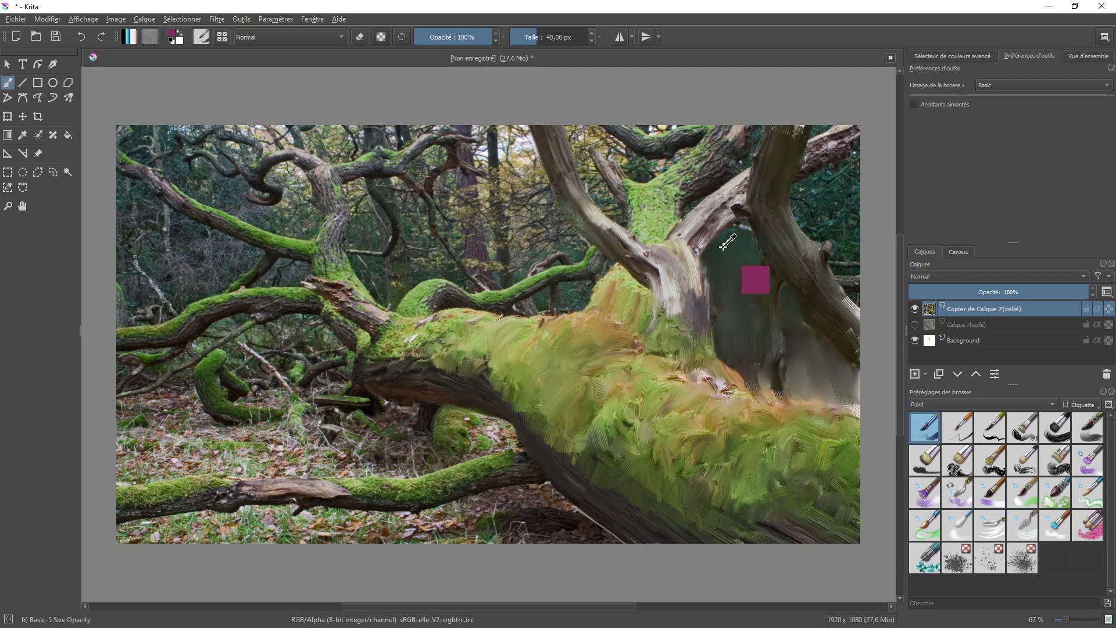
ctrl+click(503, 172)
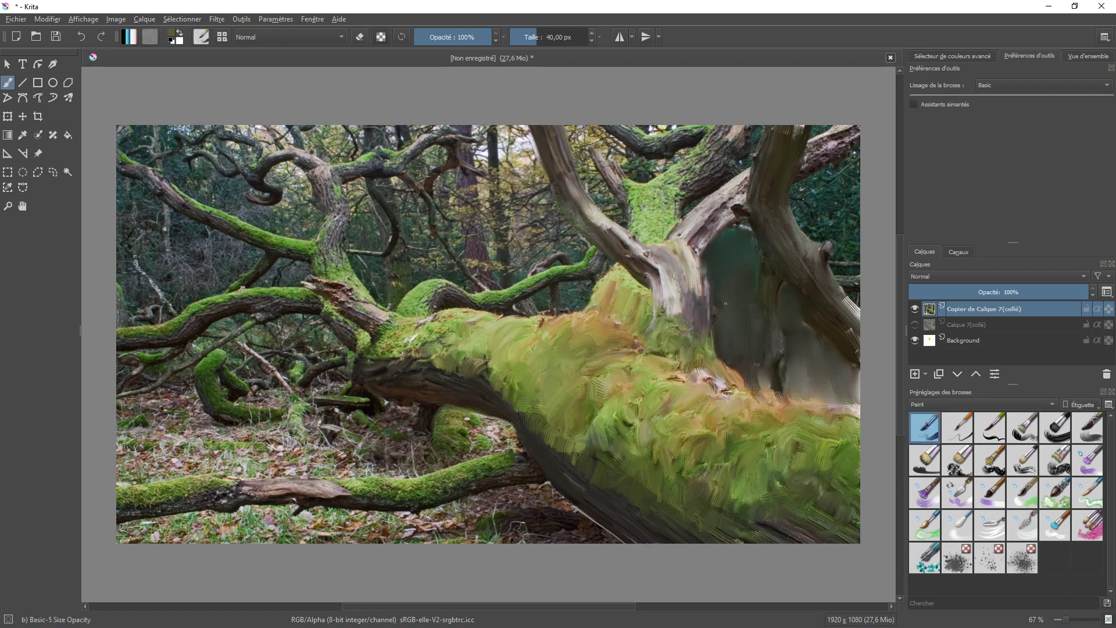
mouse_move(733, 272)
mouse_down()
mouse_move(727, 245)
mouse_move(749, 253)
mouse_move(717, 250)
mouse_move(751, 286)
mouse_up()
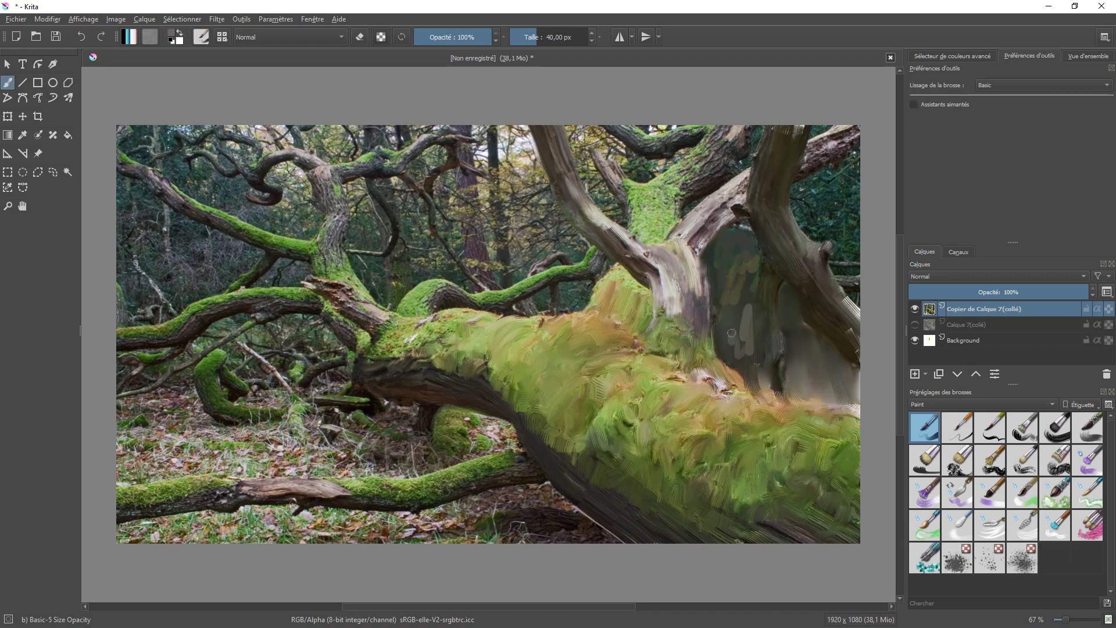
ctrl+click(727, 315)
ctrl+click(739, 315)
mouse_move(728, 314)
mouse_down()
mouse_move(773, 313)
mouse_move(725, 335)
mouse_move(746, 365)
mouse_move(756, 343)
mouse_move(751, 255)
mouse_move(776, 320)
mouse_move(758, 363)
mouse_move(799, 337)
mouse_move(785, 351)
mouse_move(734, 277)
mouse_move(718, 241)
mouse_move(740, 223)
mouse_move(718, 247)
mouse_move(742, 257)
mouse_move(757, 303)
mouse_up()
Cover the gap beneath the dark branch with sampled muted tones at a brush size of 80.77 px, and blend them with Blender Rake.
ctrl+click(794, 238)
drag(762, 232, 823, 325)
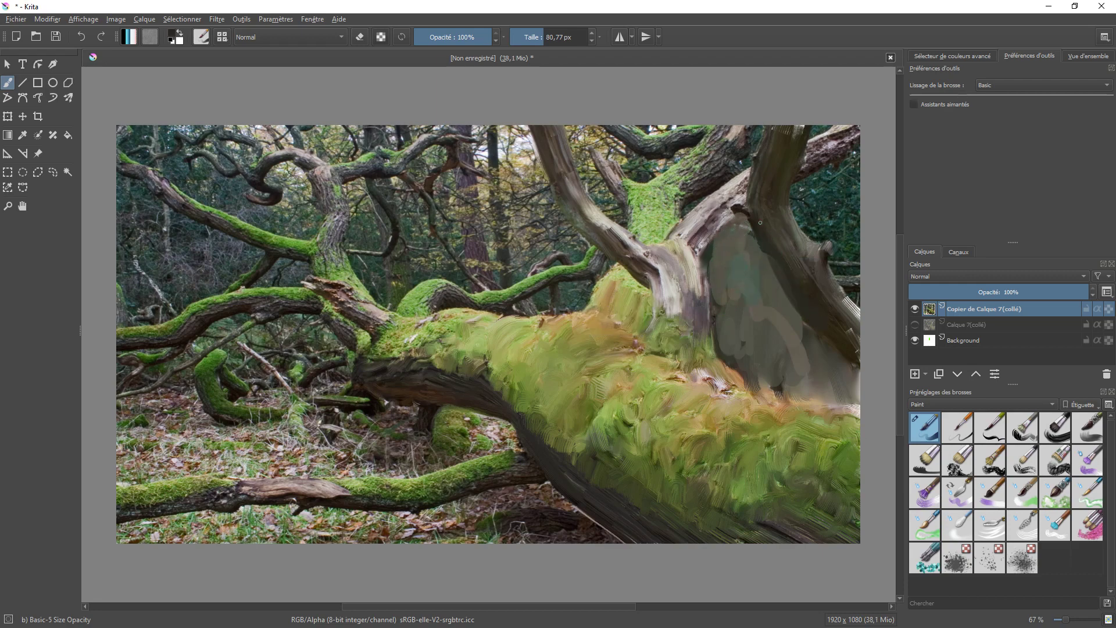
ctrl+click(841, 340)
mouse_move(805, 309)
mouse_down()
mouse_move(851, 370)
mouse_move(851, 394)
mouse_up()
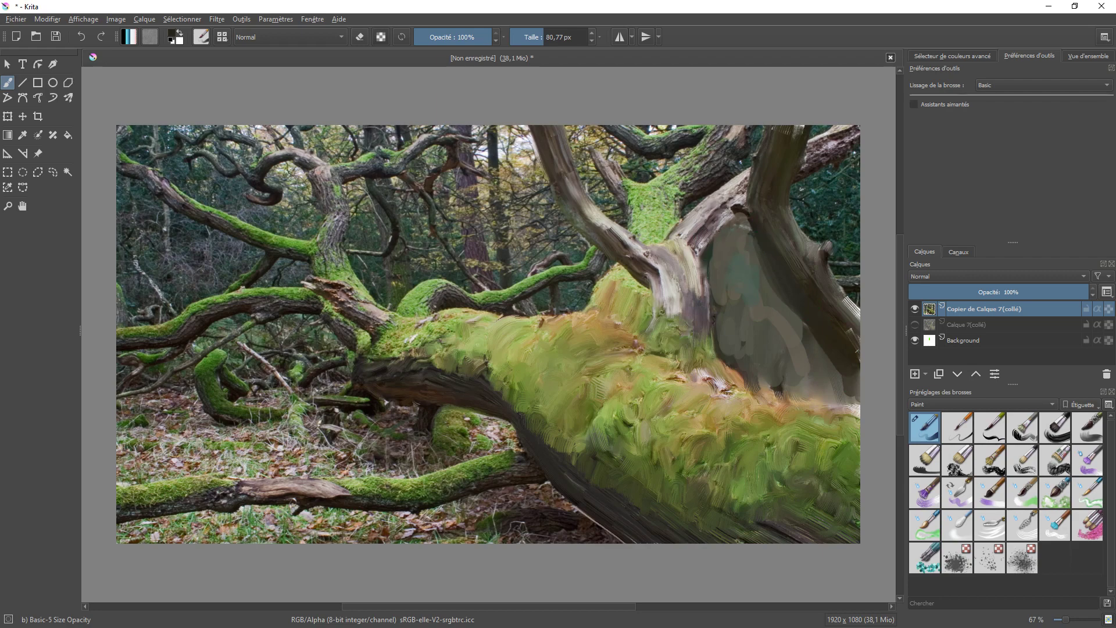
click(1029, 525)
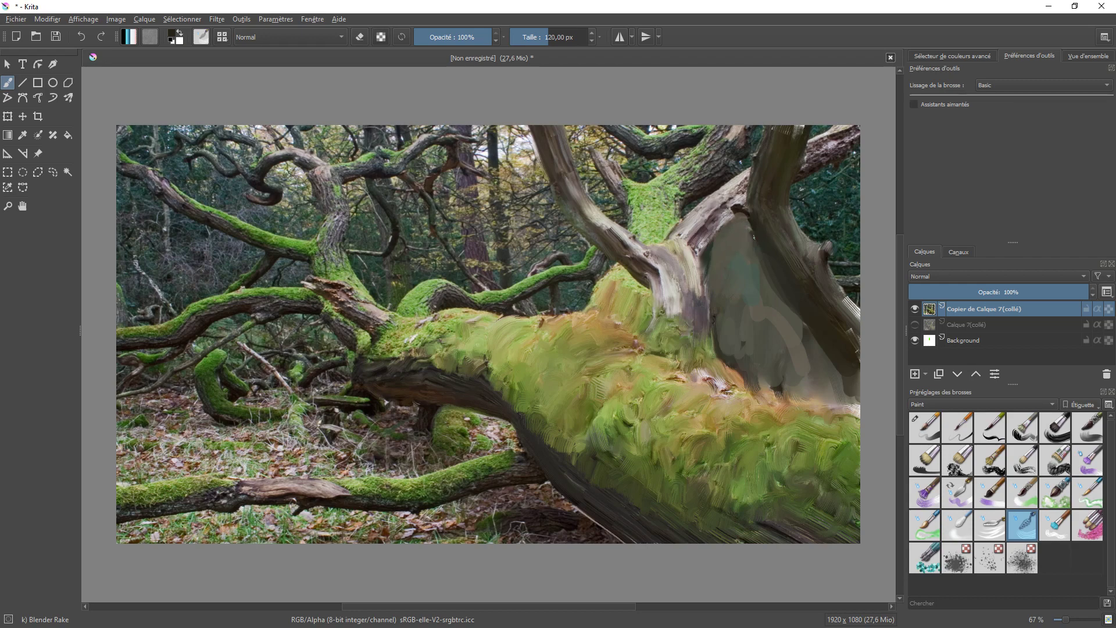
drag(754, 236, 785, 289)
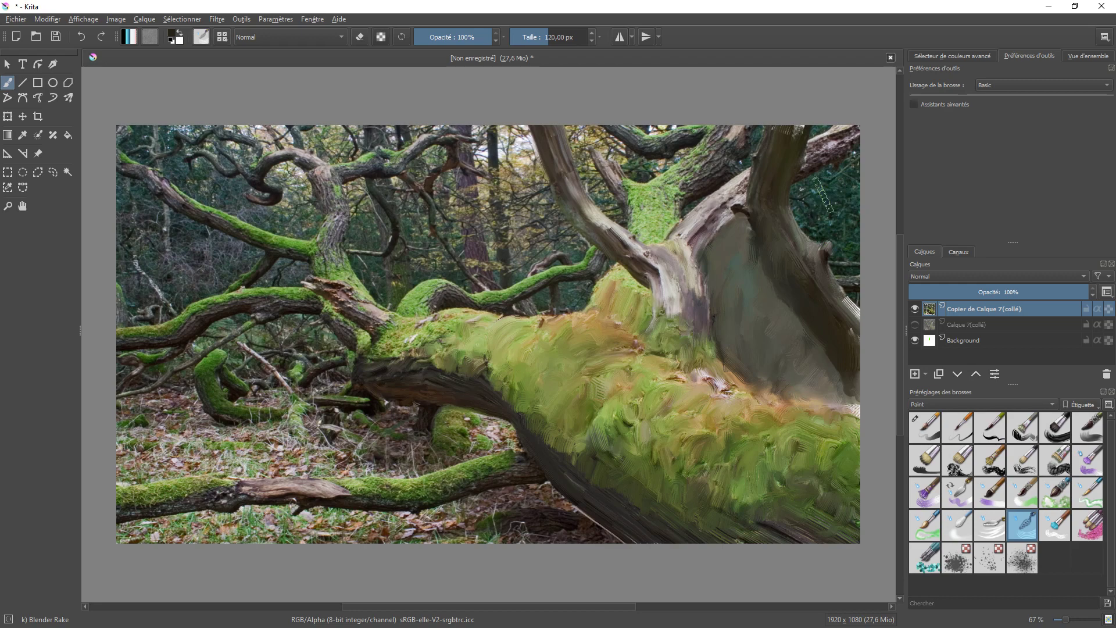
Paint over the forest beyond the dark branch and the small gaps above it using Basic-5 Size Opacity and sampled background tones.
click(933, 428)
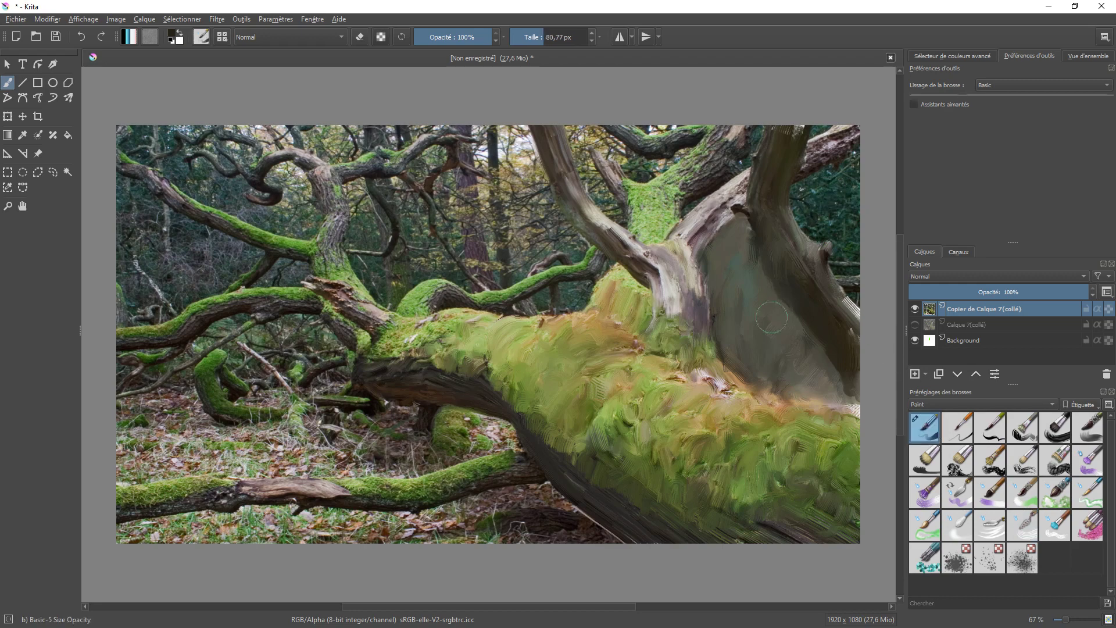
mouse_move(821, 162)
mouse_down()
mouse_move(796, 201)
mouse_move(847, 160)
mouse_move(823, 183)
mouse_move(810, 223)
mouse_move(826, 217)
mouse_move(822, 225)
mouse_move(850, 178)
mouse_move(839, 254)
mouse_move(864, 302)
mouse_move(850, 263)
mouse_up()
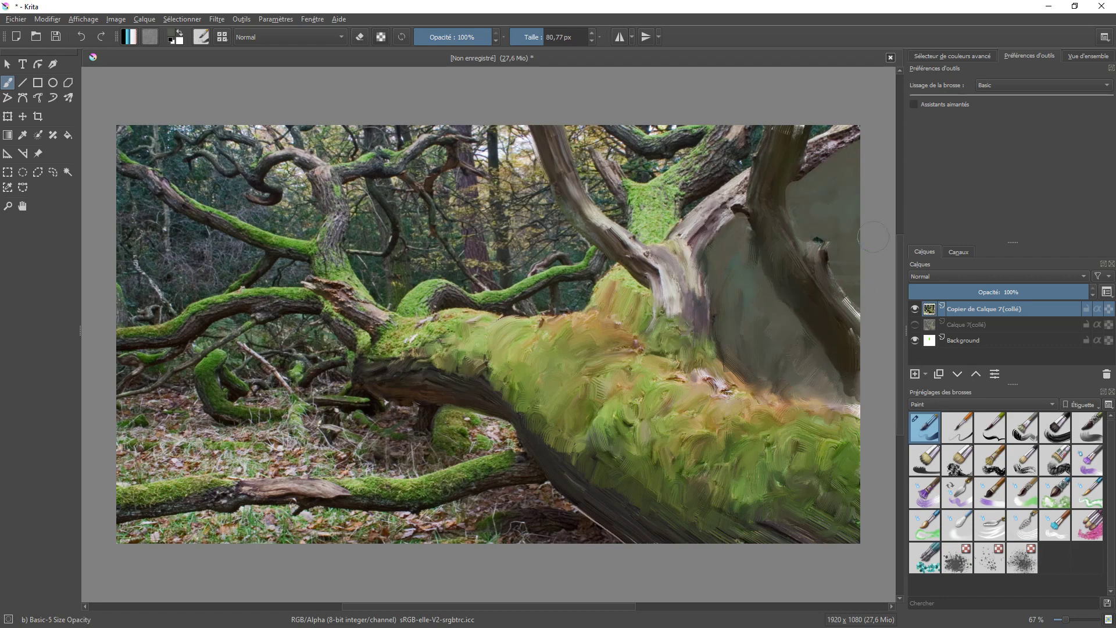
ctrl+click(754, 151)
ctrl+click(735, 241)
drag(799, 136, 822, 123)
drag(757, 130, 746, 163)
Paint the background gap between the tall upright branches with a muted colour sampled from the painted area above the trunk.
mouse_move(588, 134)
mouse_down()
mouse_move(609, 158)
mouse_move(685, 151)
mouse_move(634, 177)
mouse_up()
ctrl+click(804, 383)
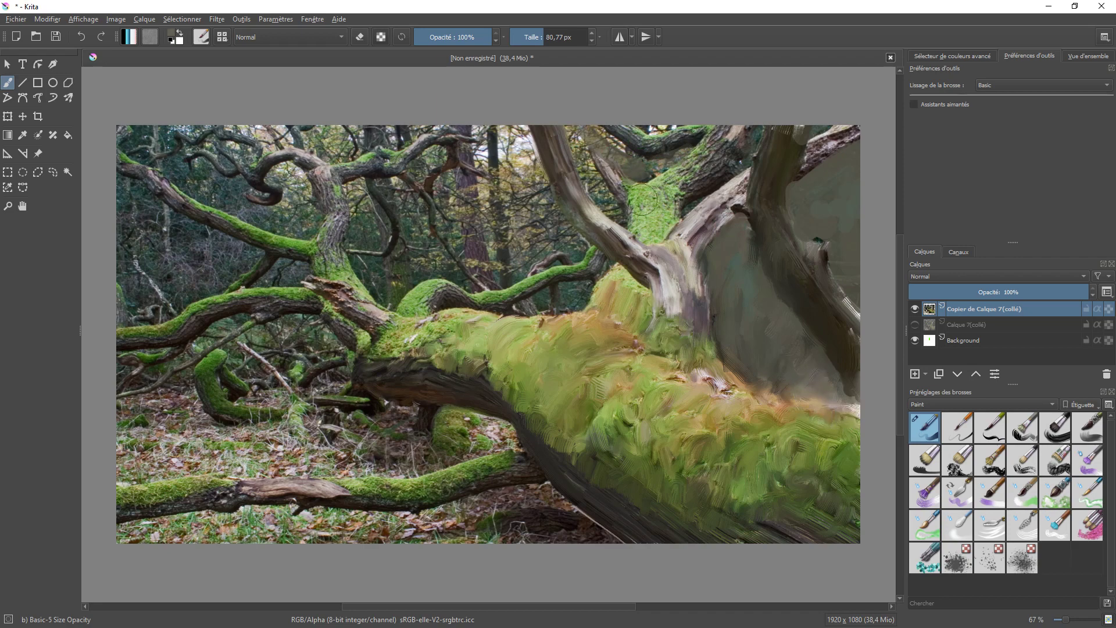
mouse_move(578, 141)
mouse_down()
mouse_move(613, 217)
mouse_move(579, 152)
mouse_move(644, 160)
mouse_move(680, 147)
mouse_up()
Paint the same muted tone over the central forest background, between the tall upright branch and the twisted mossy branches.
mouse_move(494, 149)
mouse_down()
mouse_move(497, 192)
mouse_move(531, 233)
mouse_move(567, 212)
mouse_up()
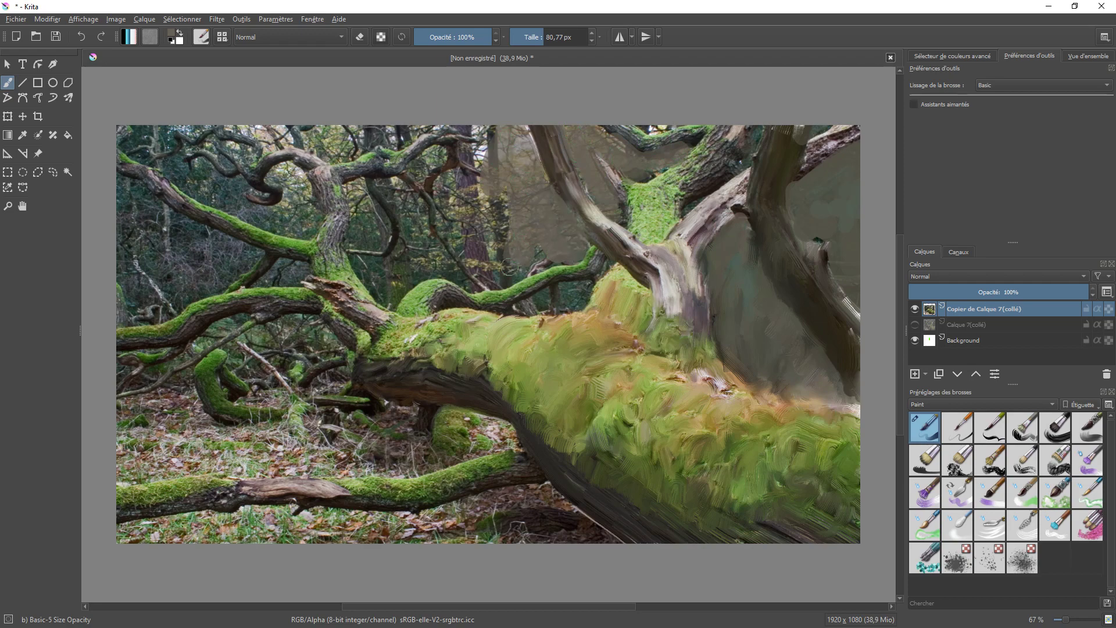
mouse_move(508, 267)
mouse_down()
mouse_move(550, 272)
mouse_move(563, 298)
mouse_move(596, 282)
mouse_move(540, 303)
mouse_move(548, 287)
mouse_move(575, 286)
mouse_up()
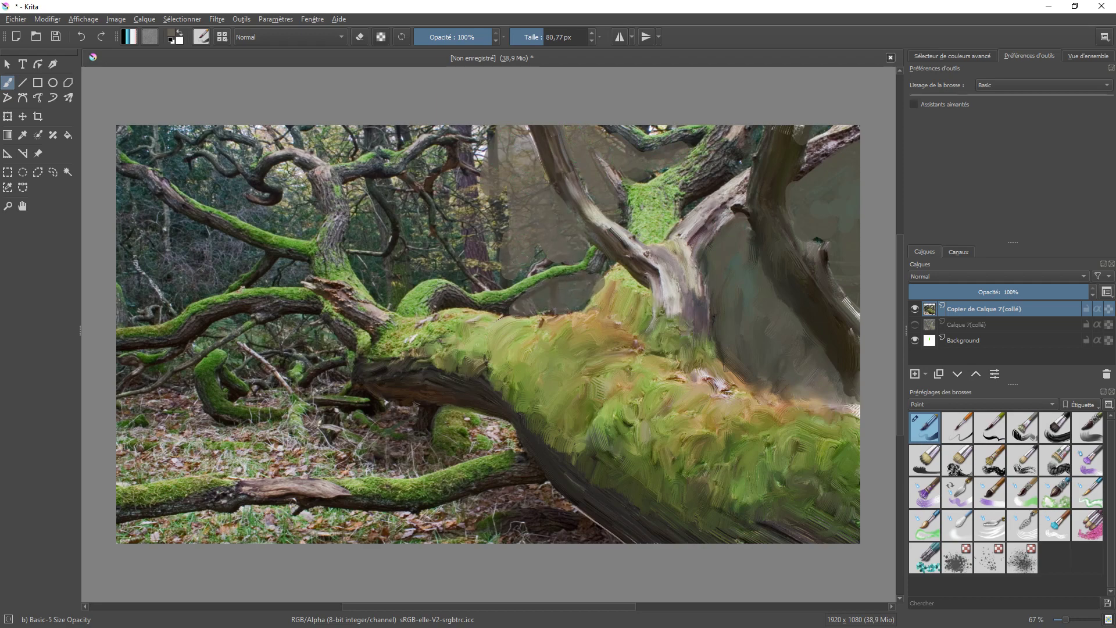
drag(480, 128, 495, 259)
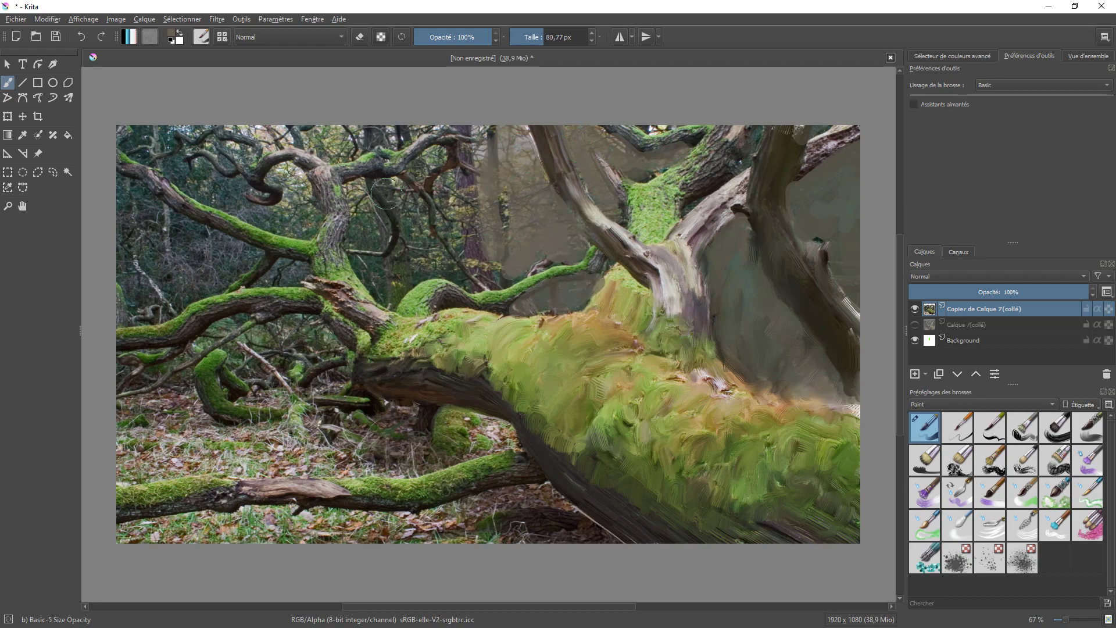
drag(416, 175, 401, 294)
mouse_move(355, 177)
mouse_down()
mouse_move(377, 197)
mouse_move(351, 238)
mouse_move(407, 290)
mouse_move(398, 215)
mouse_move(457, 266)
mouse_move(372, 279)
mouse_move(445, 297)
mouse_up()
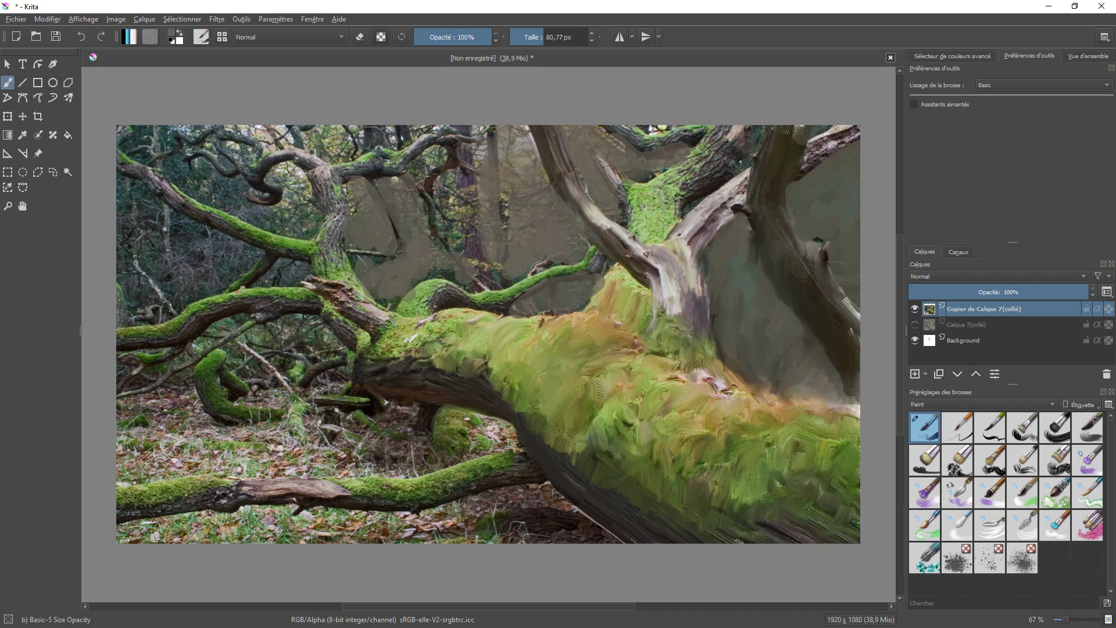
Paint the muted tone over the forest behind the mossy branches on the picture's left and centre at a brush size of 176.29 px.
drag(234, 146, 285, 183)
key(ctrl+z)
shift+drag(203, 169, 237, 173)
mouse_move(152, 135)
mouse_down()
mouse_move(219, 152)
mouse_move(156, 158)
mouse_move(118, 137)
mouse_move(310, 210)
mouse_move(170, 164)
mouse_up()
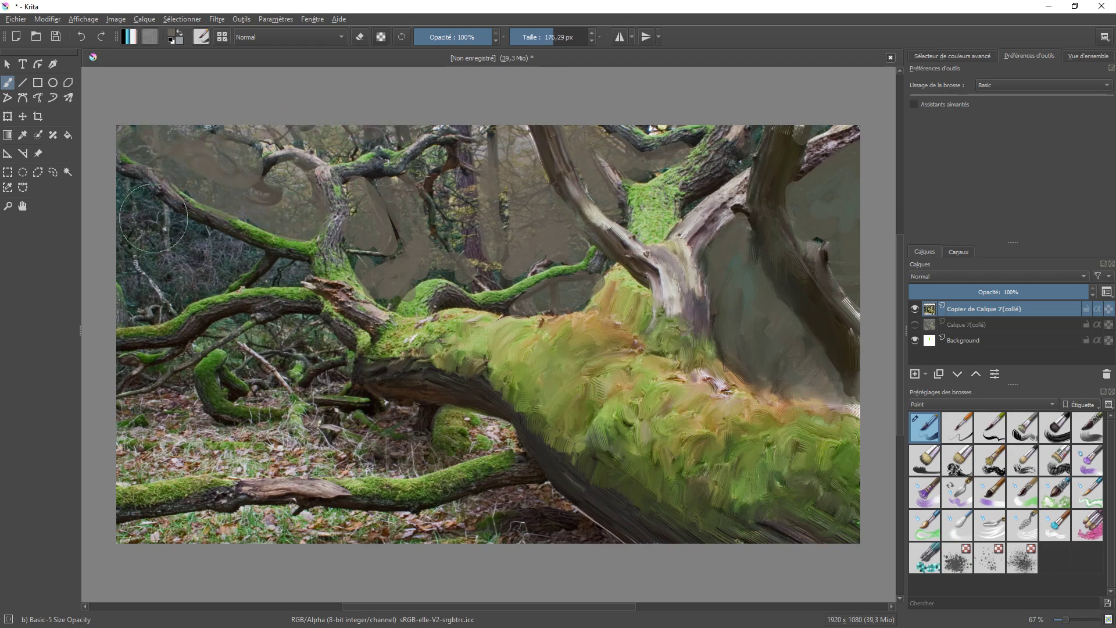
mouse_move(142, 221)
mouse_down()
mouse_move(130, 196)
mouse_move(217, 258)
mouse_move(294, 274)
mouse_move(201, 281)
mouse_move(157, 304)
mouse_move(166, 247)
mouse_move(134, 250)
mouse_move(177, 241)
mouse_move(263, 271)
mouse_move(317, 267)
mouse_move(140, 295)
mouse_move(181, 285)
mouse_move(107, 251)
mouse_move(256, 203)
mouse_up()
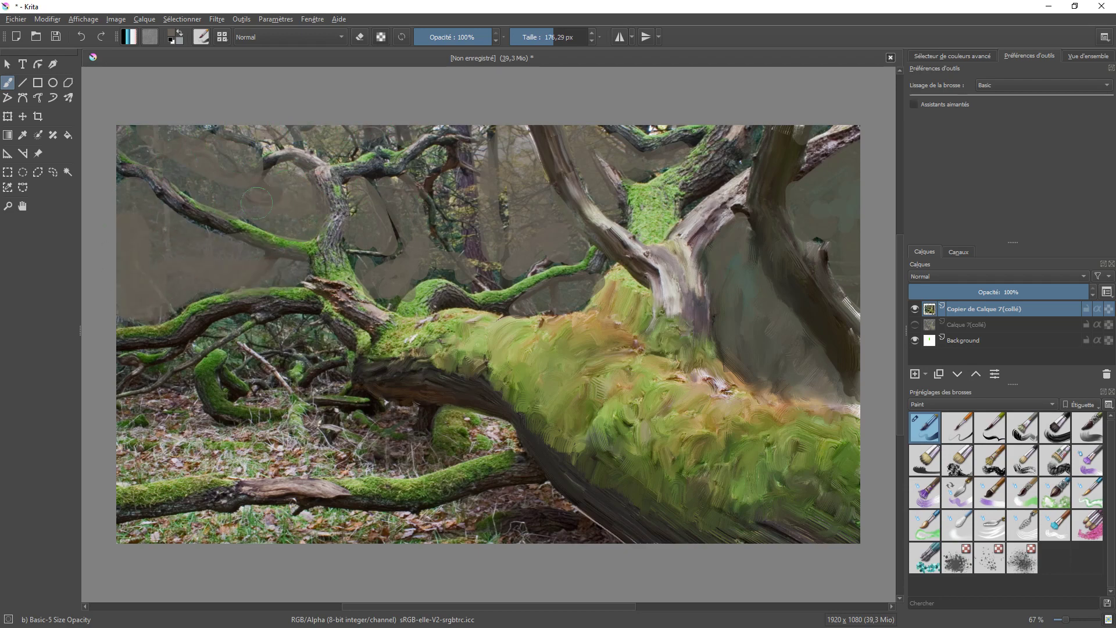
mouse_move(390, 142)
mouse_down()
mouse_move(444, 201)
mouse_move(445, 235)
mouse_move(421, 157)
mouse_move(392, 179)
mouse_move(399, 209)
mouse_move(437, 185)
mouse_up()
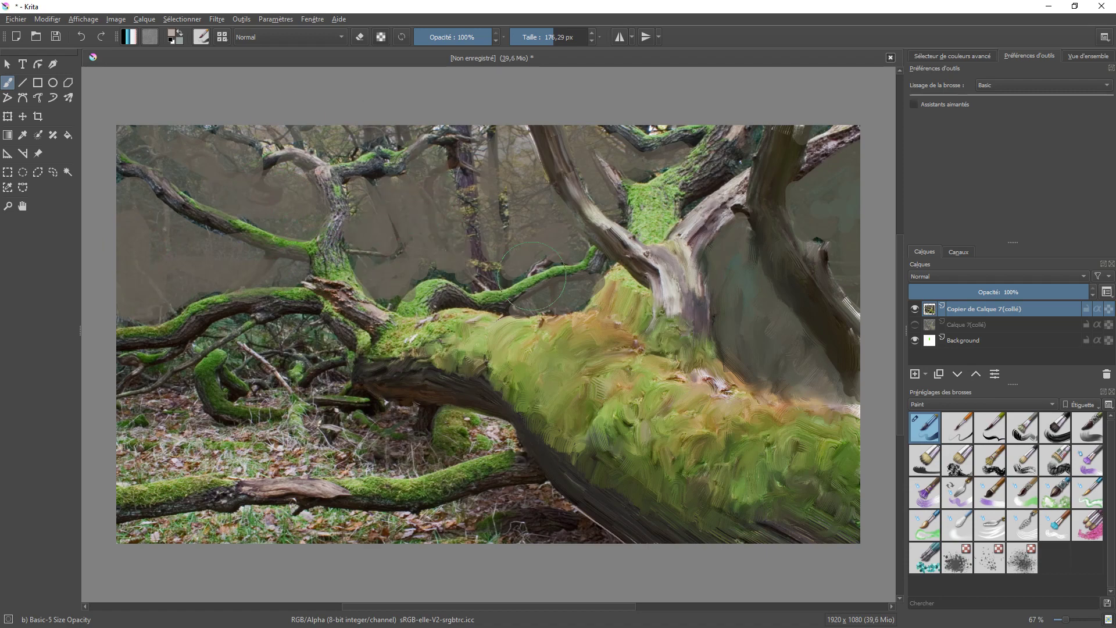
mouse_move(549, 286)
mouse_down()
mouse_move(571, 295)
mouse_move(506, 280)
mouse_move(575, 244)
mouse_move(540, 228)
mouse_move(501, 255)
mouse_move(549, 203)
mouse_move(498, 229)
mouse_move(378, 256)
mouse_up()
Glaze a lighter beige over the background gaps between the branches and beneath the trunk at 31% brush opacity.
drag(480, 39, 438, 38)
mouse_move(406, 244)
mouse_down()
mouse_move(378, 206)
mouse_move(365, 244)
mouse_move(380, 280)
mouse_move(438, 244)
mouse_move(452, 264)
mouse_move(420, 229)
mouse_move(393, 240)
mouse_move(388, 276)
mouse_move(424, 198)
mouse_up()
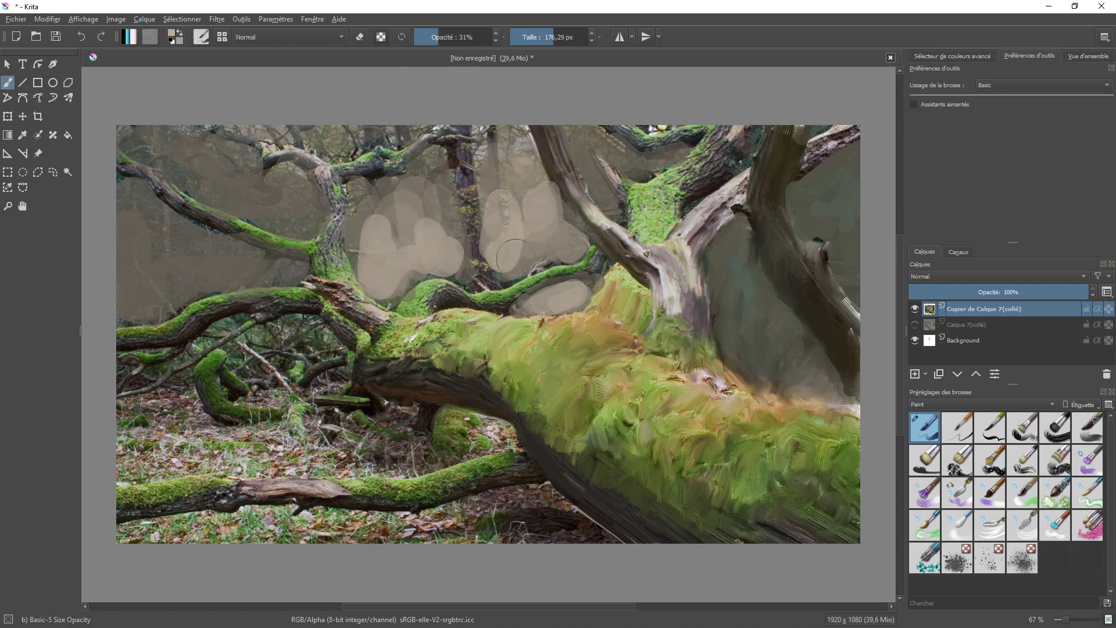
mouse_move(735, 296)
mouse_down()
mouse_move(750, 343)
mouse_move(734, 300)
mouse_move(831, 372)
mouse_move(735, 331)
mouse_move(756, 266)
mouse_move(715, 250)
mouse_move(716, 308)
mouse_move(718, 250)
mouse_move(720, 297)
mouse_move(739, 262)
mouse_up()
mouse_move(729, 325)
mouse_down()
mouse_move(790, 390)
mouse_move(813, 244)
mouse_move(808, 209)
mouse_move(852, 235)
mouse_move(837, 279)
mouse_move(843, 197)
mouse_move(819, 169)
mouse_move(783, 243)
mouse_up()
mouse_move(290, 270)
mouse_down()
mouse_move(250, 268)
mouse_move(273, 285)
mouse_move(214, 262)
mouse_move(140, 325)
mouse_move(198, 250)
mouse_move(319, 198)
mouse_move(279, 192)
mouse_move(250, 203)
mouse_up()
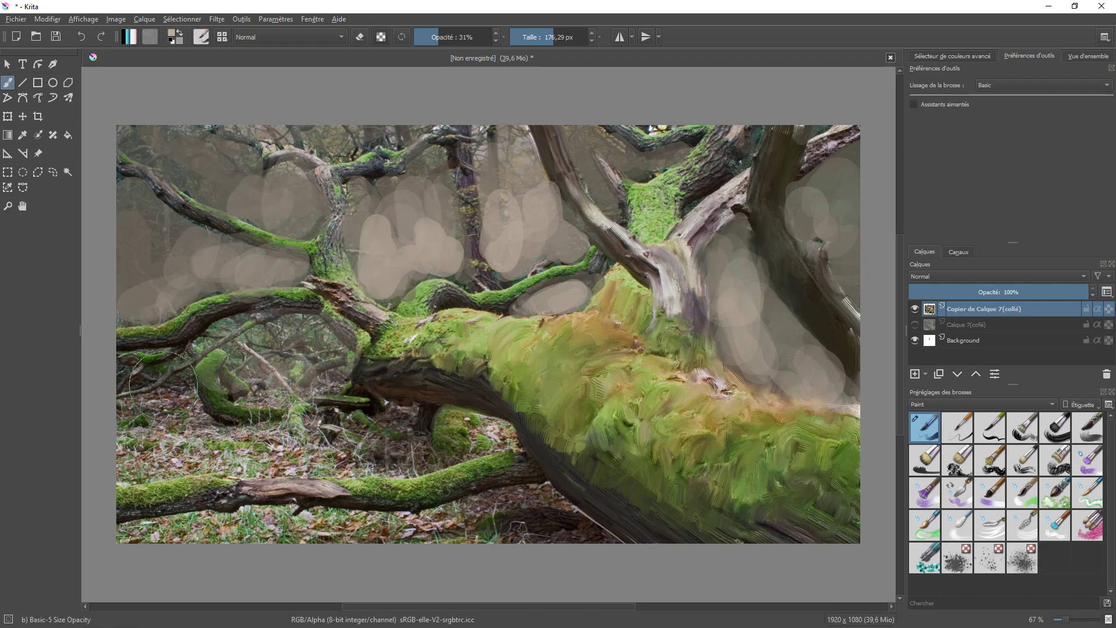
drag(488, 427, 406, 436)
drag(242, 368, 240, 359)
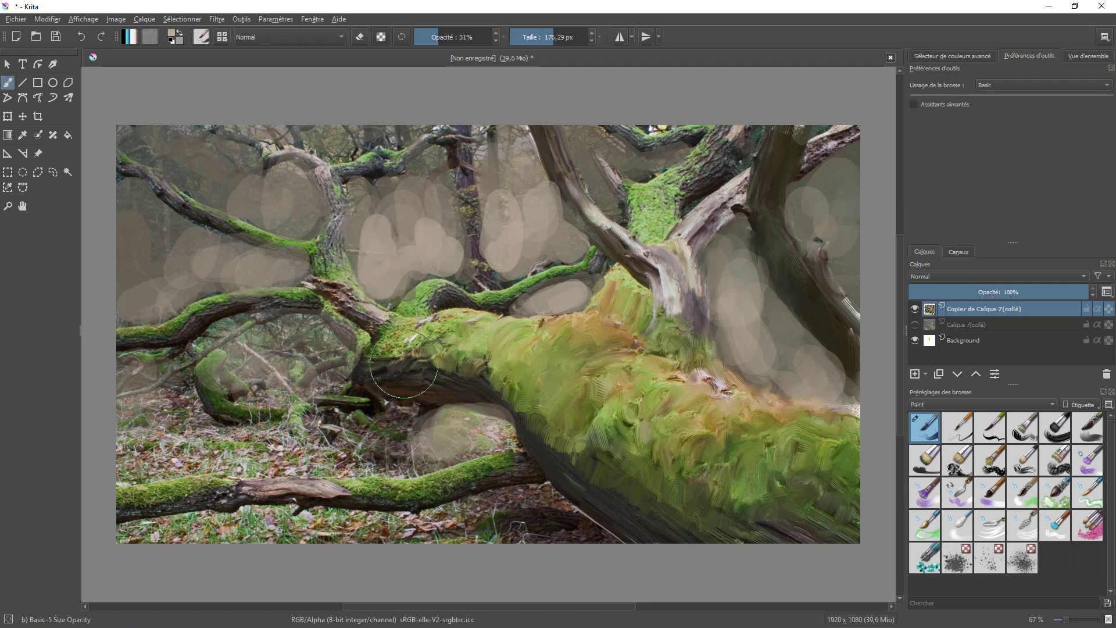
Glaze the leafy ground around the fallen lower branch with a dark brown sampled from the trunk's underside.
ctrl+click(388, 387)
mouse_move(423, 441)
mouse_down()
mouse_move(383, 440)
mouse_move(455, 434)
mouse_move(349, 459)
mouse_move(175, 459)
mouse_move(220, 420)
mouse_move(152, 407)
mouse_move(191, 401)
mouse_move(182, 420)
mouse_move(133, 430)
mouse_move(512, 511)
mouse_move(95, 560)
mouse_move(482, 526)
mouse_up()
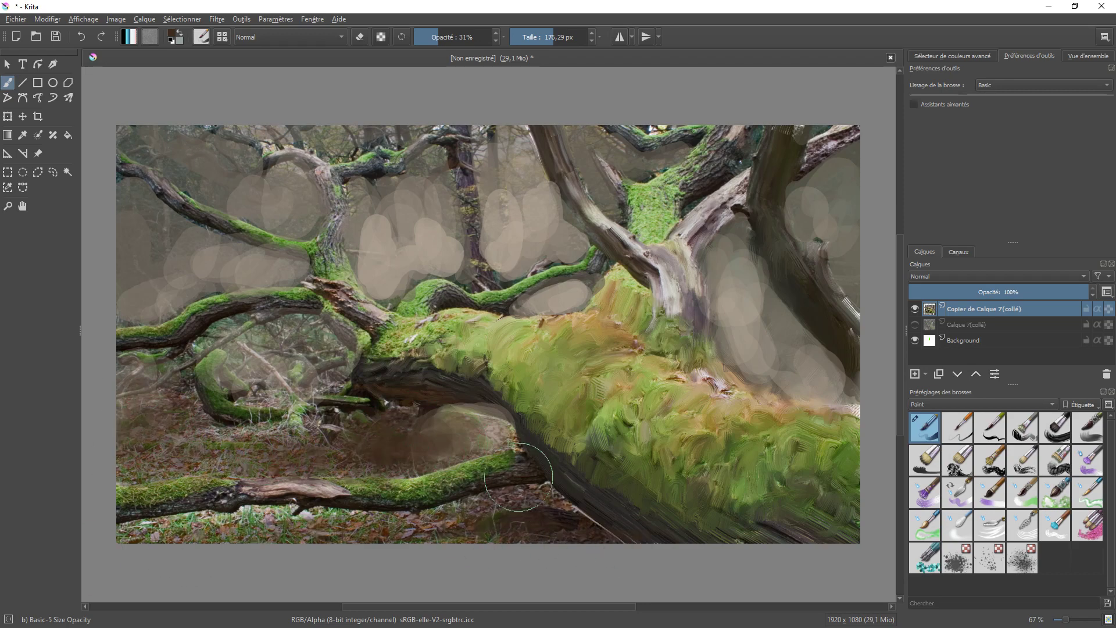
mouse_move(522, 494)
mouse_down()
mouse_move(543, 457)
mouse_move(543, 526)
mouse_move(221, 522)
mouse_move(189, 501)
mouse_move(125, 514)
mouse_up()
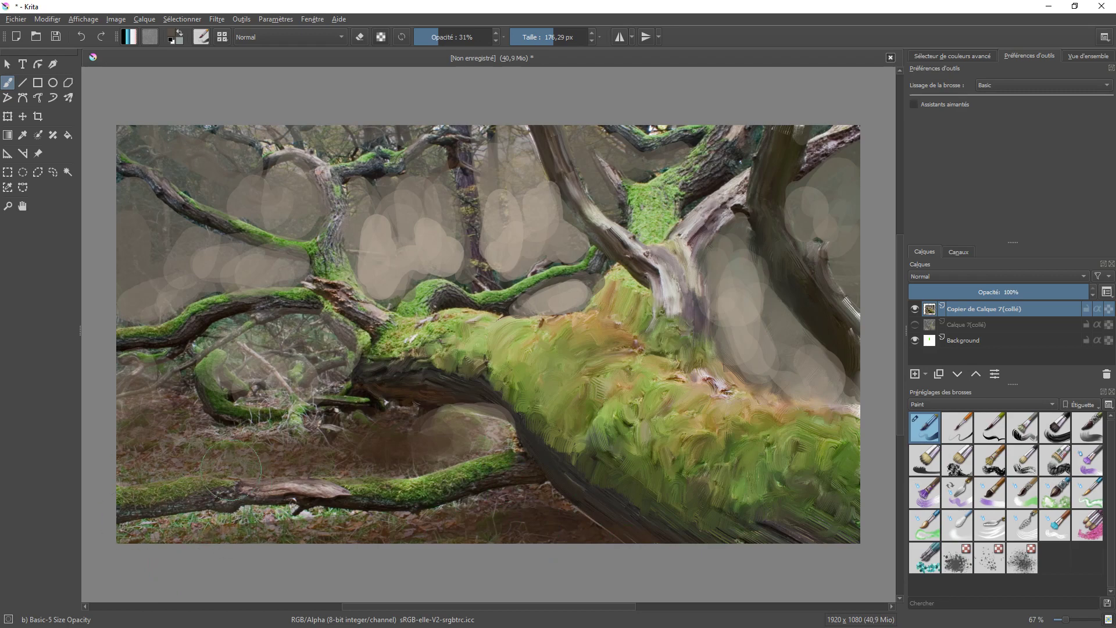
Paint a mossy mound over the picture's lower-left corner at 100% opacity, using sampled greens and a dark tone at its base.
ctrl+click(668, 393)
mouse_move(169, 434)
mouse_down()
mouse_move(131, 462)
mouse_move(180, 553)
mouse_move(138, 483)
mouse_move(151, 443)
mouse_move(148, 483)
mouse_up()
drag(444, 38, 494, 38)
mouse_move(145, 441)
mouse_down()
mouse_move(133, 511)
mouse_move(238, 499)
mouse_move(186, 535)
mouse_up()
ctrl+click(663, 453)
mouse_move(113, 459)
mouse_down()
mouse_move(135, 505)
mouse_move(110, 460)
mouse_move(204, 553)
mouse_up()
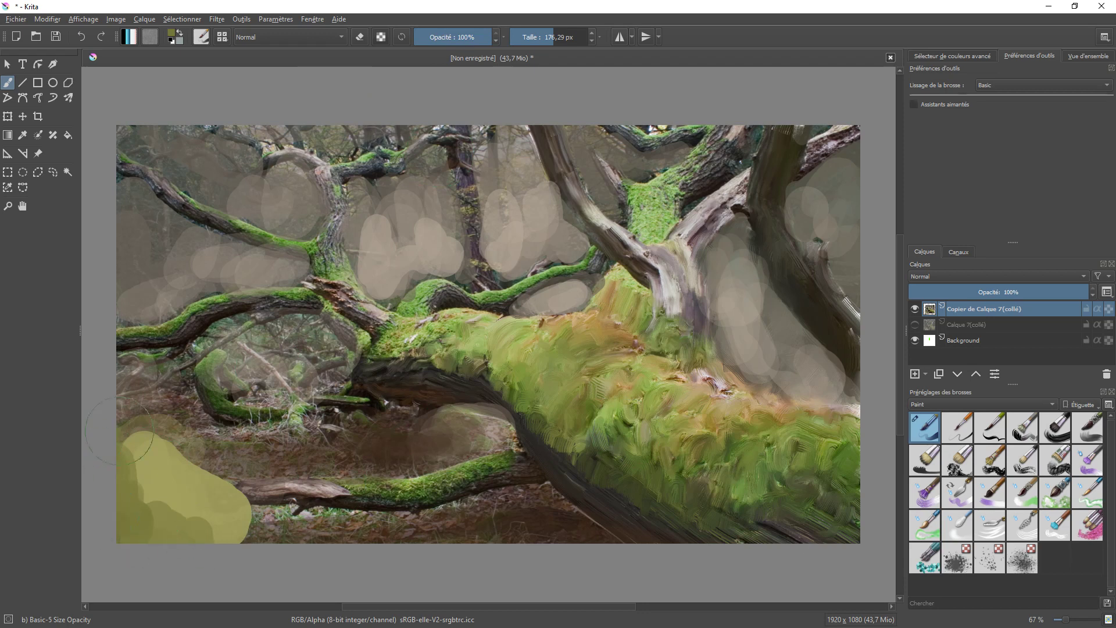
mouse_move(119, 430)
mouse_down()
mouse_move(120, 481)
mouse_move(235, 520)
mouse_up()
ctrl+click(470, 392)
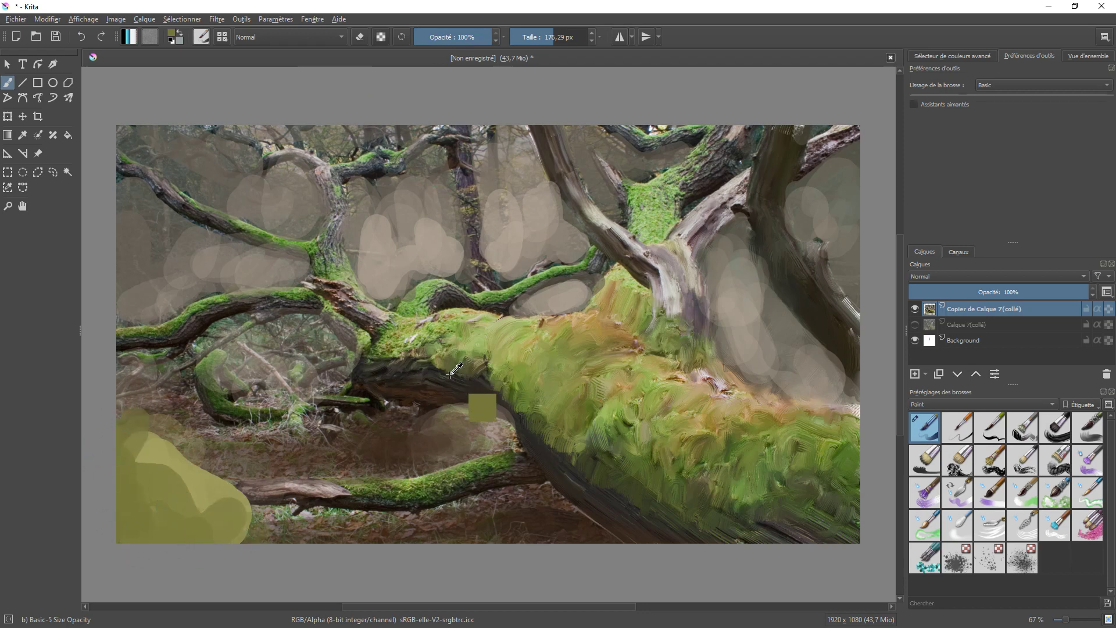
mouse_move(125, 538)
mouse_down()
mouse_move(164, 535)
mouse_move(97, 478)
mouse_move(196, 558)
mouse_move(212, 543)
mouse_move(143, 521)
mouse_up()
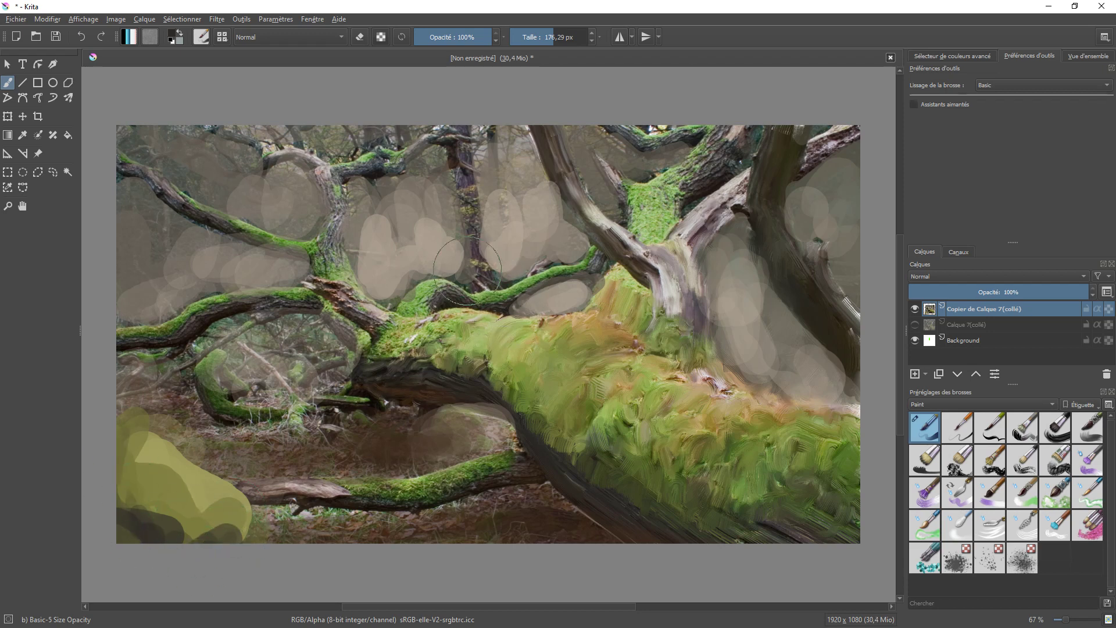
Blend the background below the dark branch, the mossy fork and the upper-right branches with Blender Rake at 120 px.
click(1024, 525)
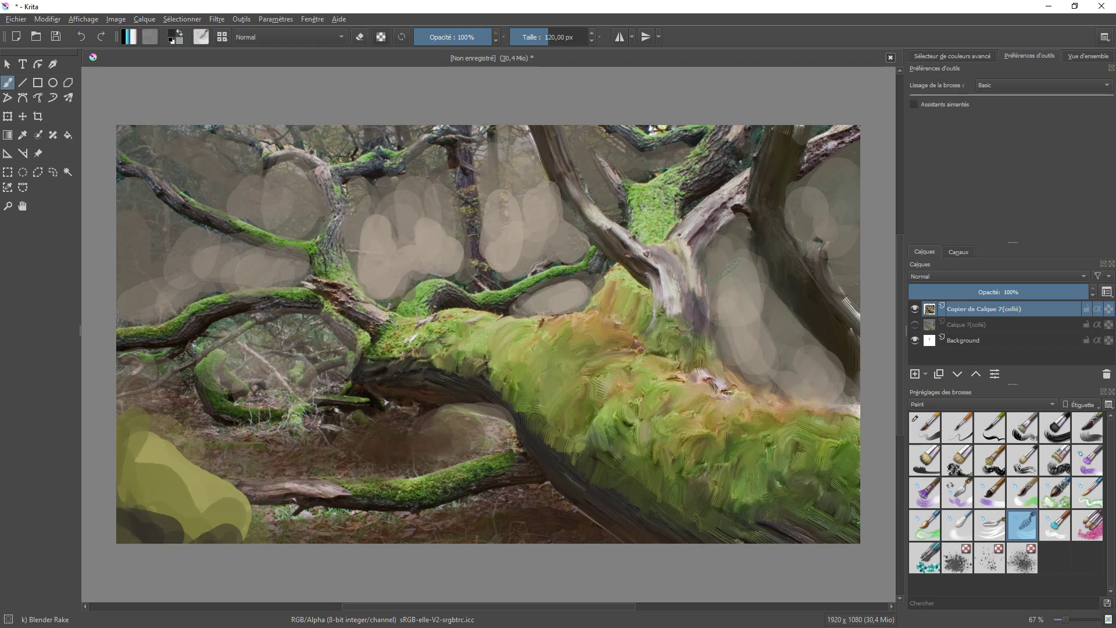
mouse_move(737, 247)
mouse_down()
mouse_move(751, 298)
mouse_move(727, 303)
mouse_move(740, 349)
mouse_move(762, 354)
mouse_up()
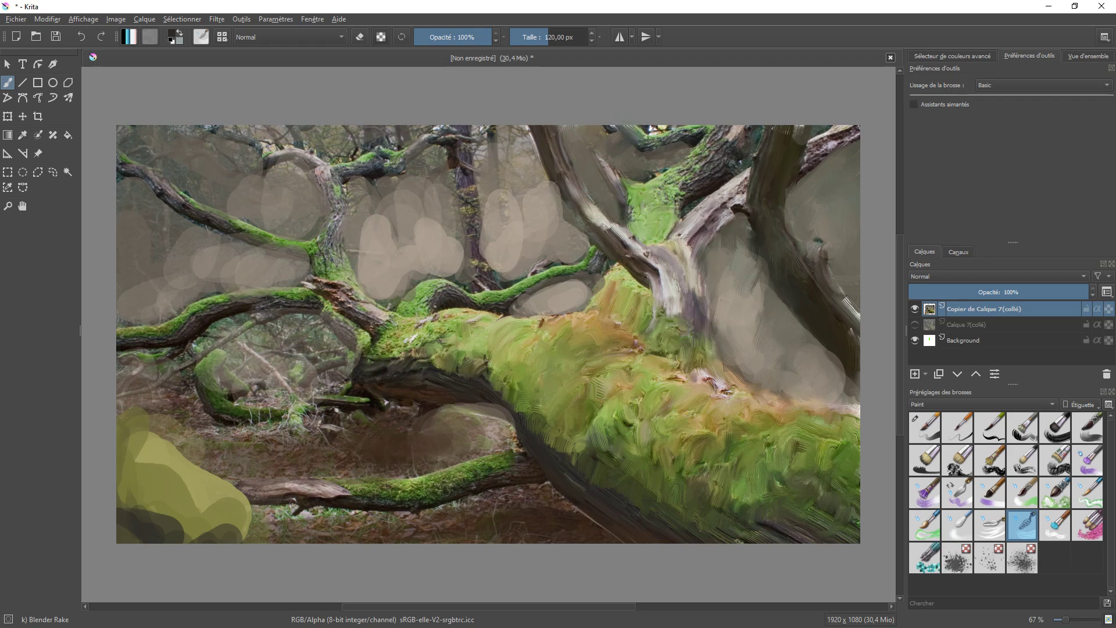
drag(718, 135, 675, 176)
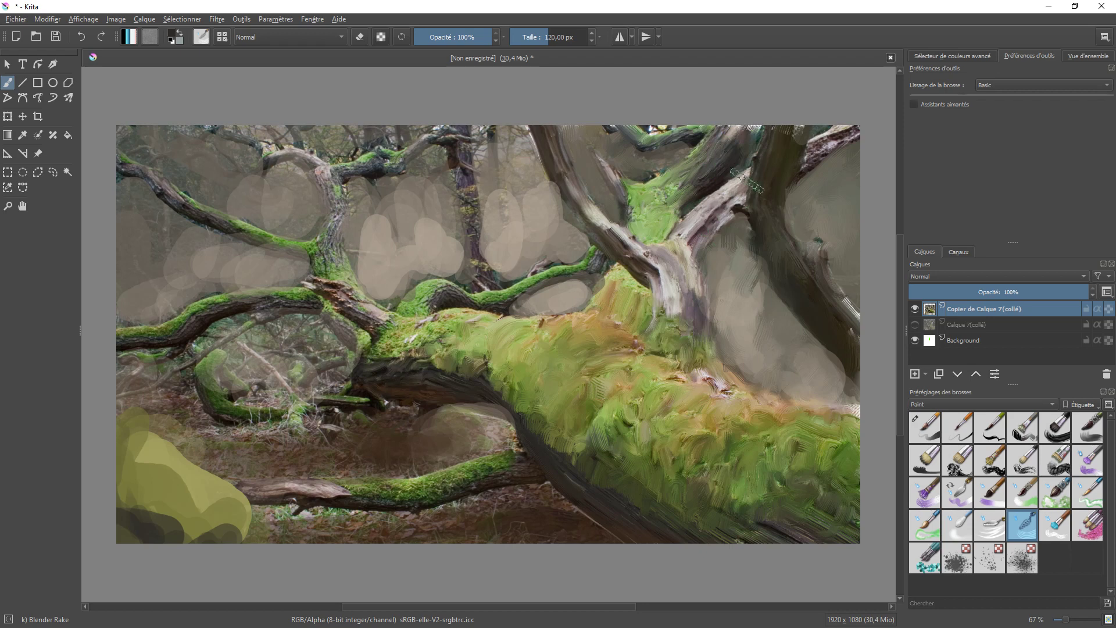
mouse_move(810, 161)
mouse_down()
mouse_move(854, 131)
mouse_move(805, 154)
mouse_up()
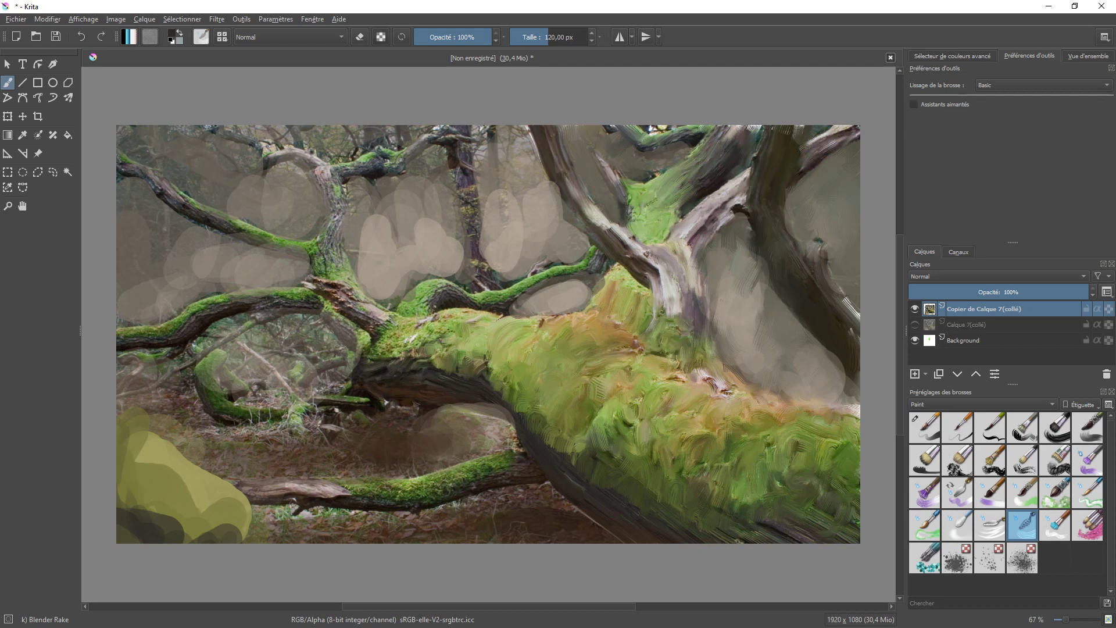
Smudge the pale background beside the tall upright branch, the thin distant trunk and the low mossy branch with Blender Rake.
mouse_move(535, 185)
mouse_down()
mouse_move(511, 118)
mouse_move(550, 204)
mouse_move(522, 121)
mouse_up()
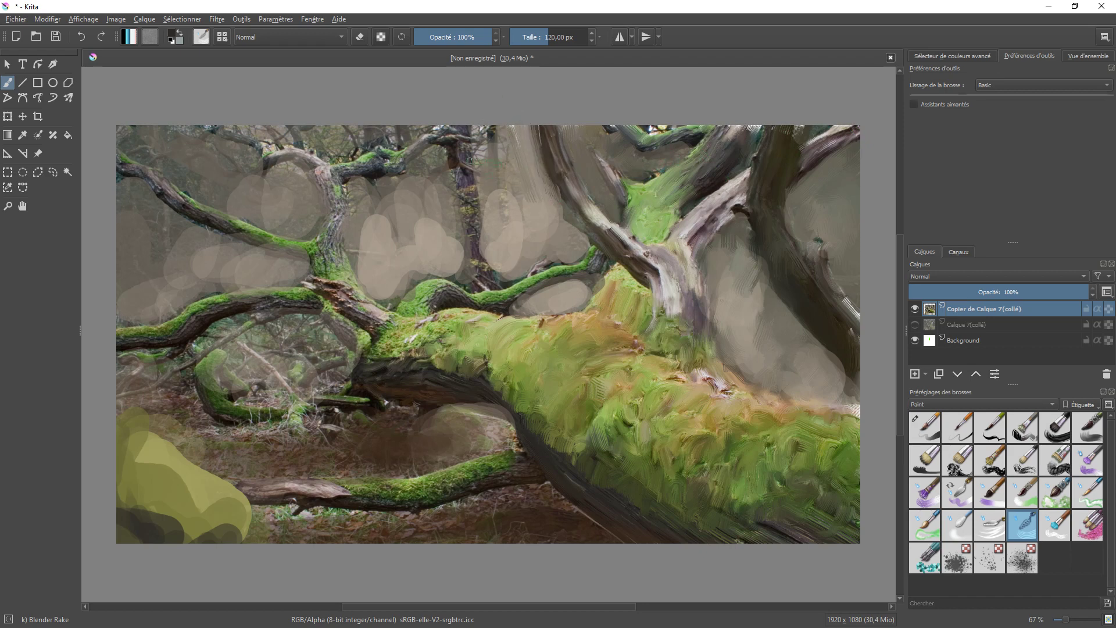
mouse_move(470, 159)
mouse_down()
mouse_move(486, 137)
mouse_move(471, 130)
mouse_move(482, 169)
mouse_move(493, 128)
mouse_move(509, 207)
mouse_move(487, 231)
mouse_up()
drag(514, 282, 558, 261)
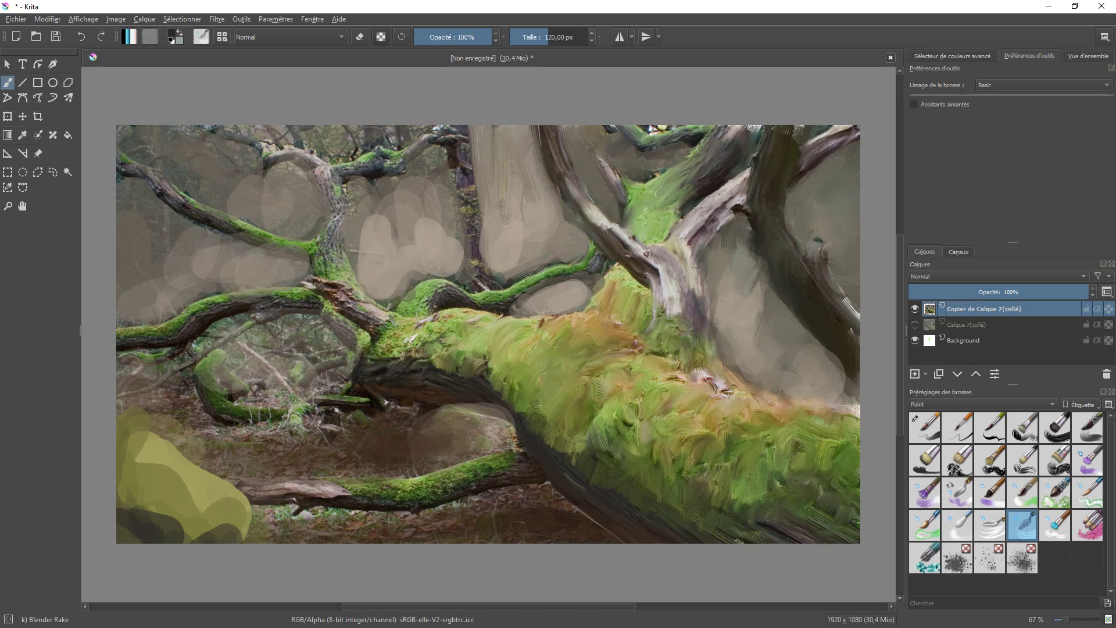
mouse_move(499, 304)
mouse_down()
mouse_move(450, 285)
mouse_move(407, 308)
mouse_move(427, 305)
mouse_up()
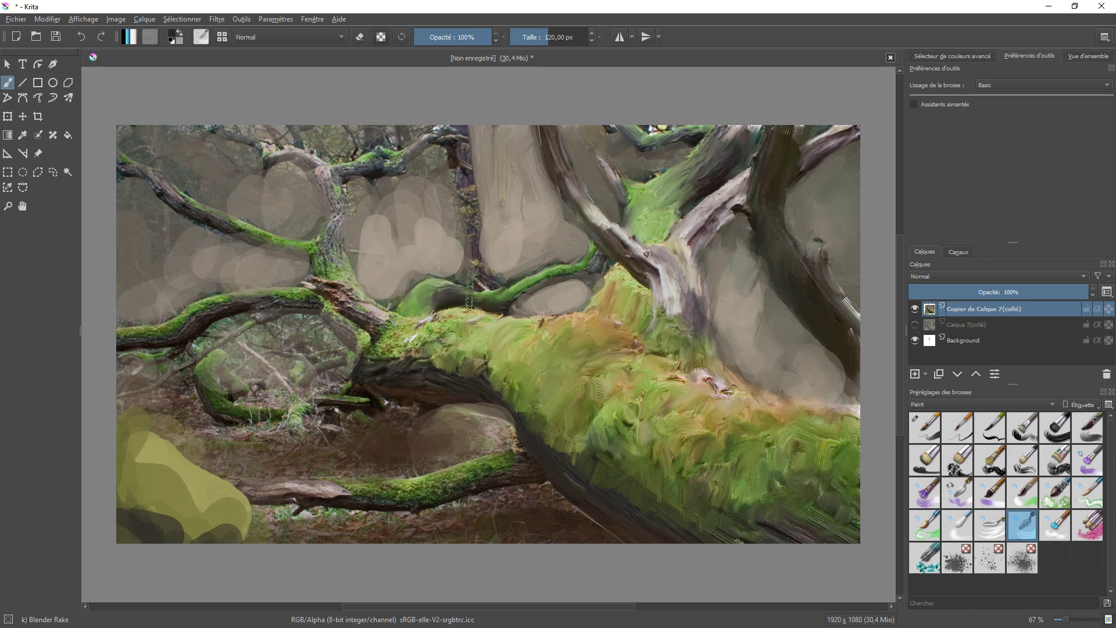
mouse_move(463, 268)
mouse_down()
mouse_move(471, 213)
mouse_move(477, 273)
mouse_up()
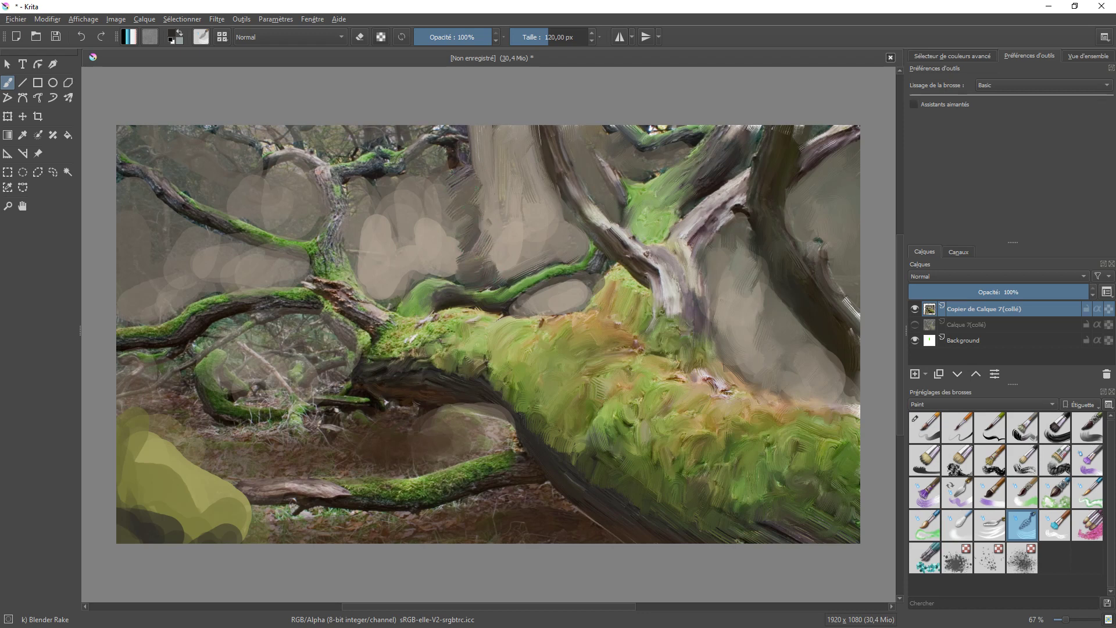
Pull the dark twisted upper branch downward into a tapering limb and smooth the background beside it.
drag(474, 207, 460, 161)
drag(476, 237, 481, 279)
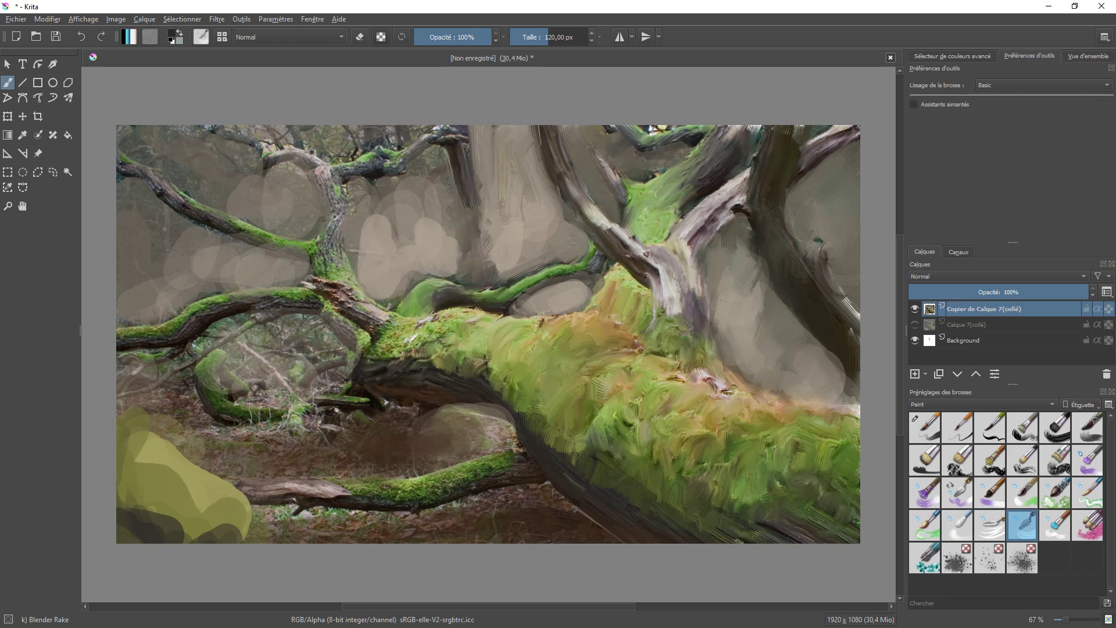
drag(486, 233, 490, 258)
drag(486, 175, 481, 207)
Select the pale forked trunk with a freehand outline, copy it merged, and paste it as a new layer.
click(53, 172)
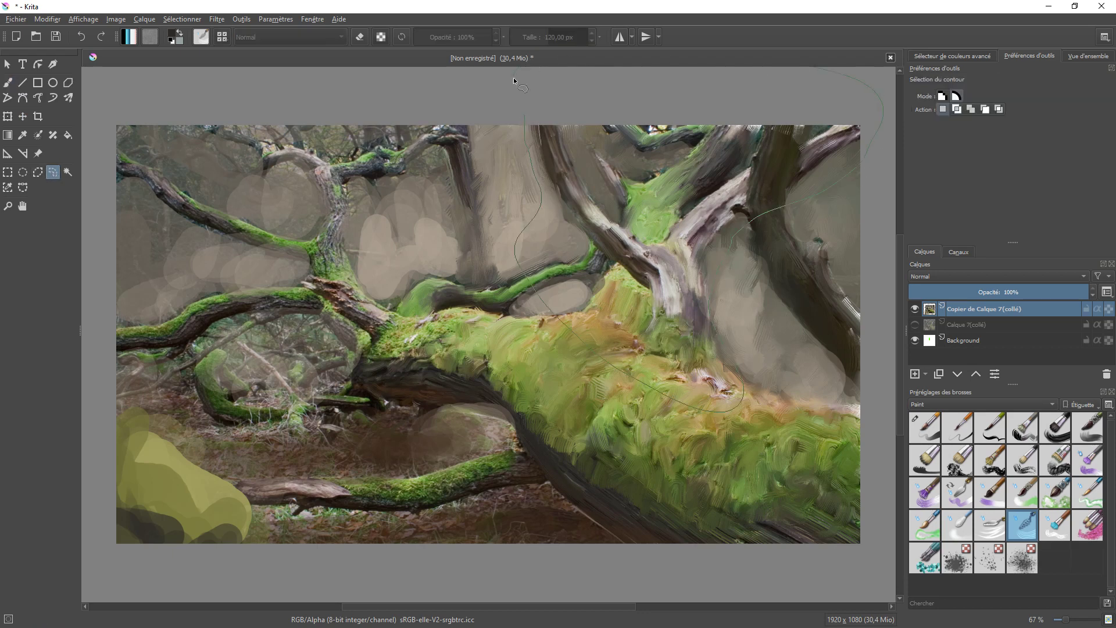
drag(514, 81, 515, 73)
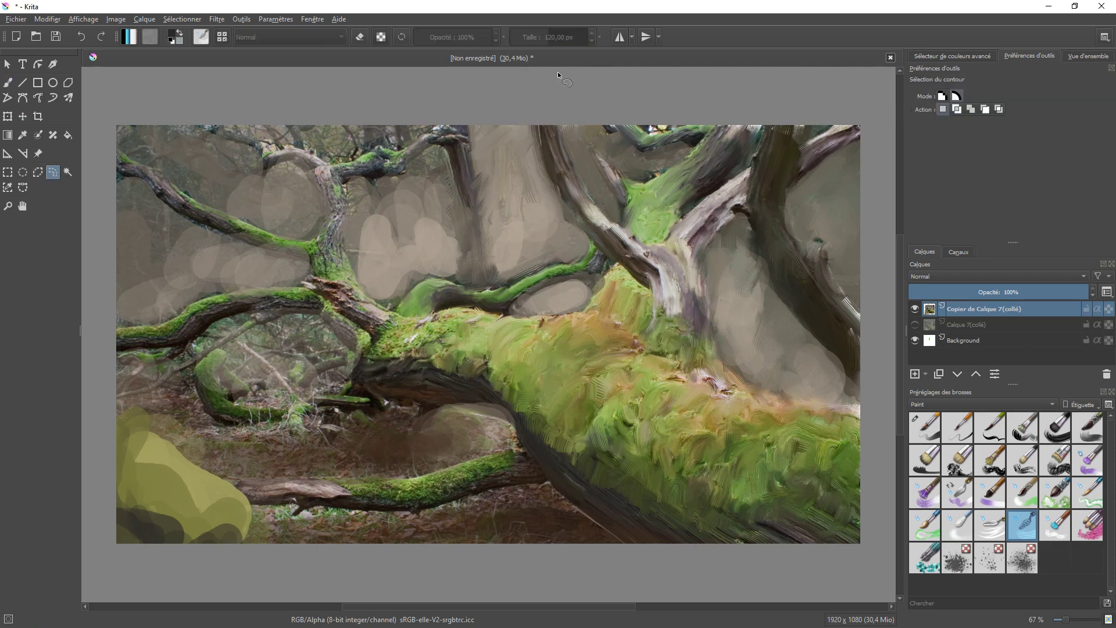
click(47, 18)
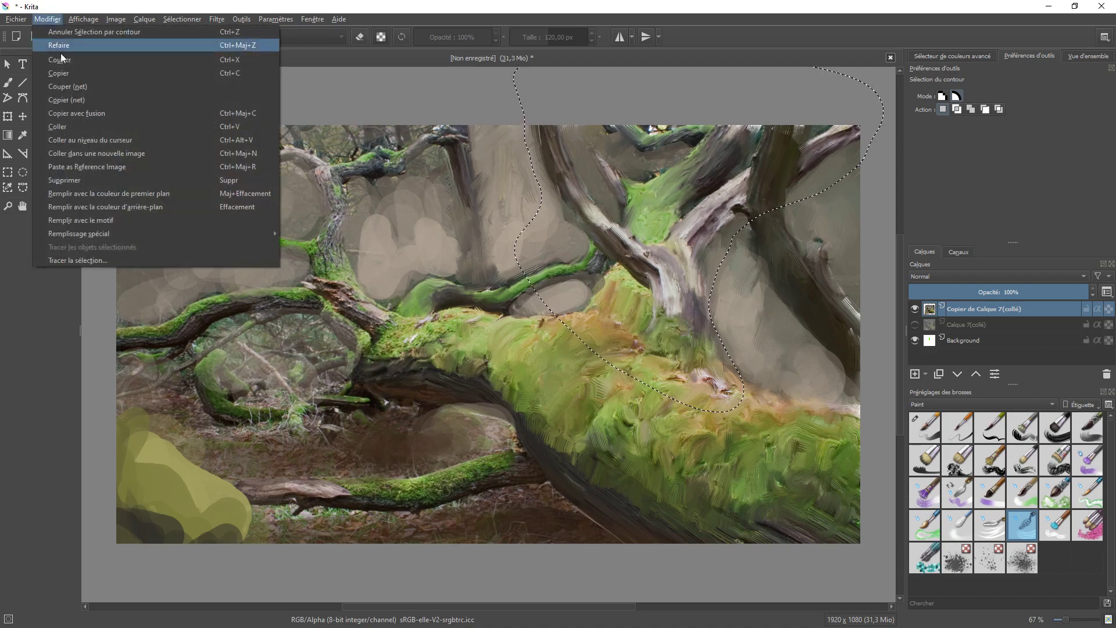
click(82, 113)
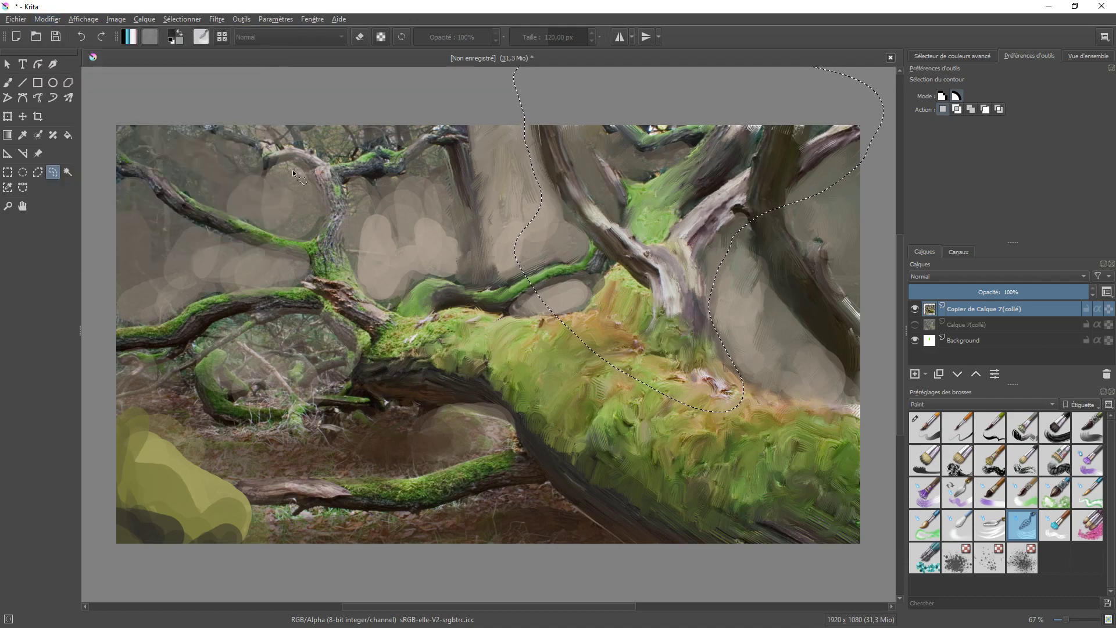
key(ctrl+v)
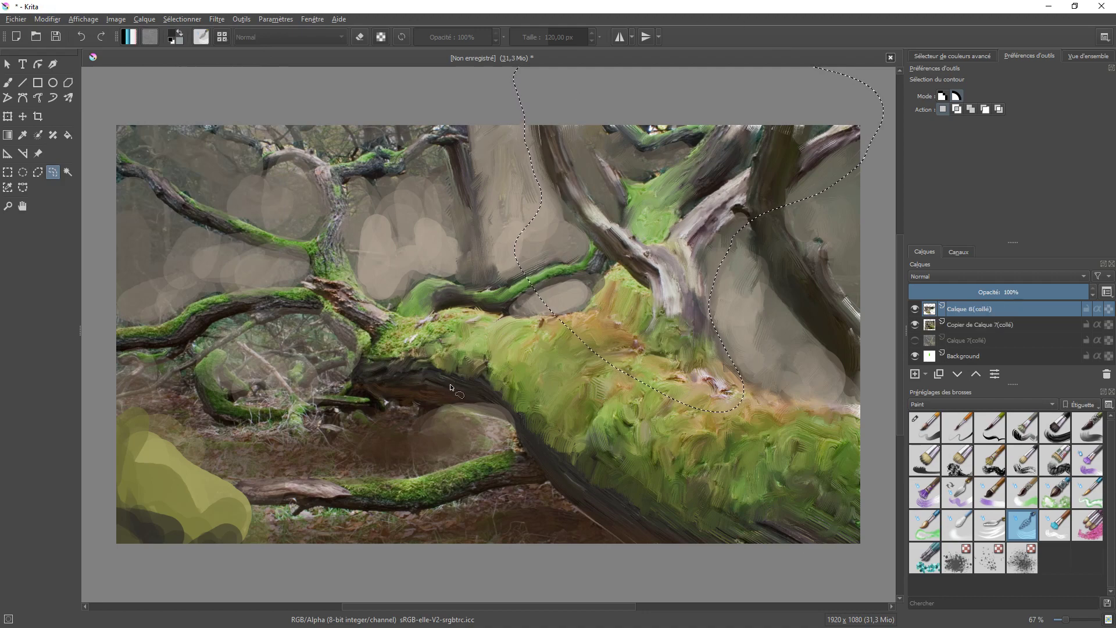
Move the pasted forked trunk over the left branches of the picture and start transforming it.
click(915, 324)
click(915, 324)
click(22, 116)
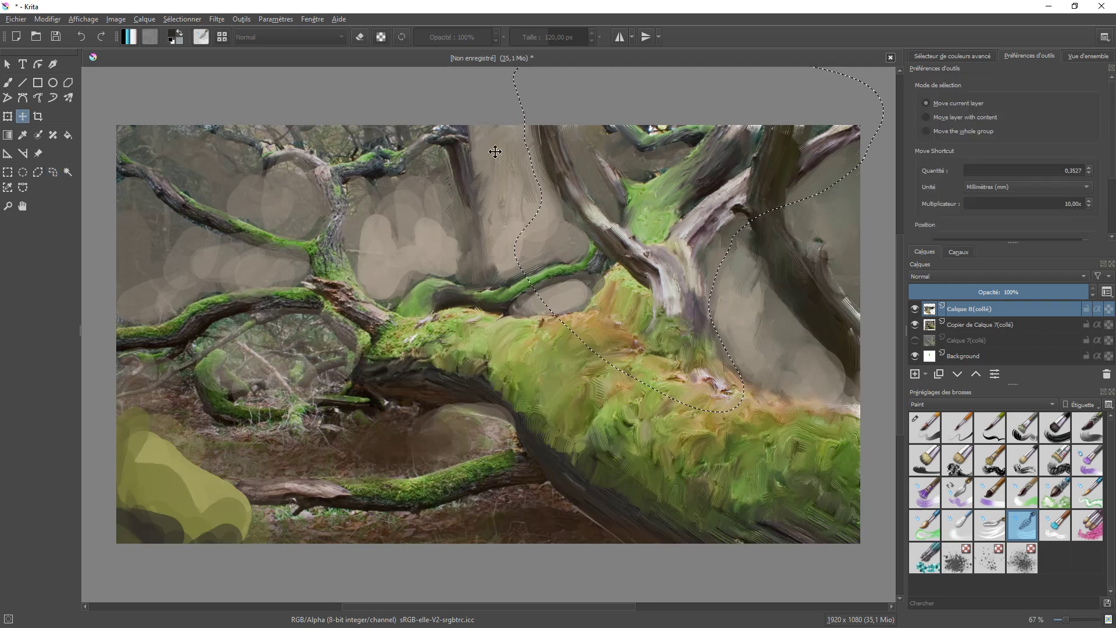
drag(651, 215, 212, 271)
click(7, 115)
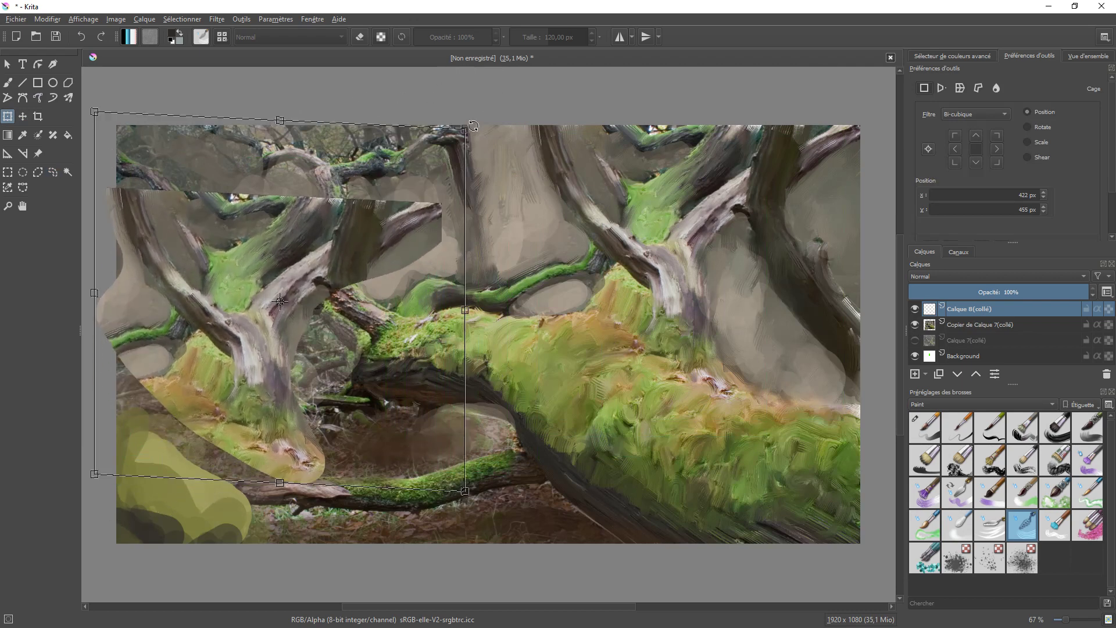
Try to enlarge and reposition the pasted forked trunk using the Free transform mode.
drag(465, 120, 593, 17)
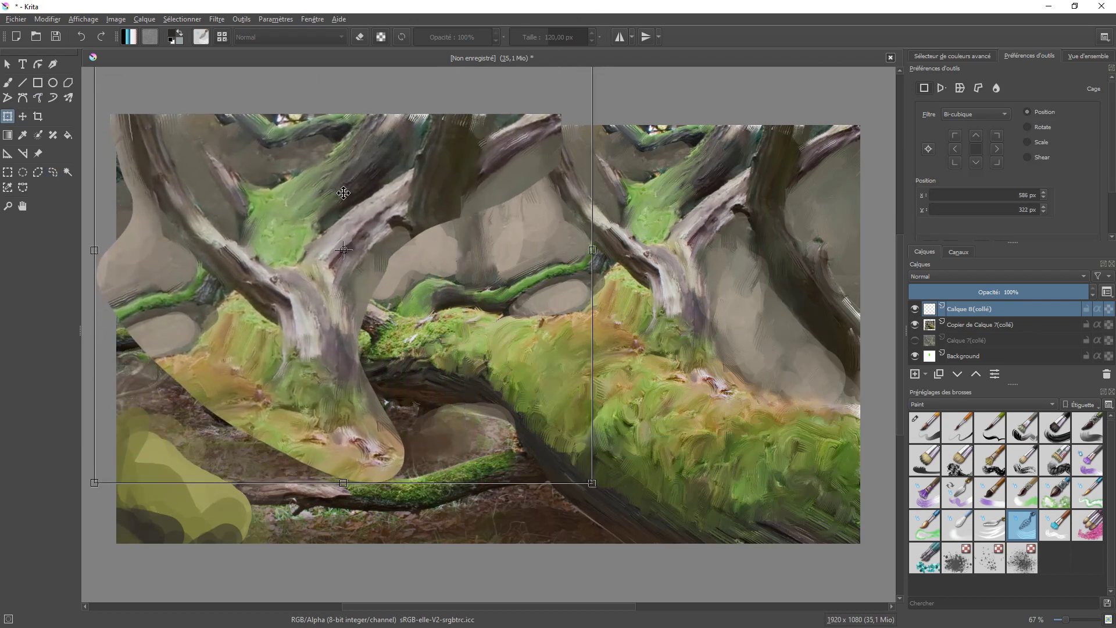
drag(312, 212, 236, 255)
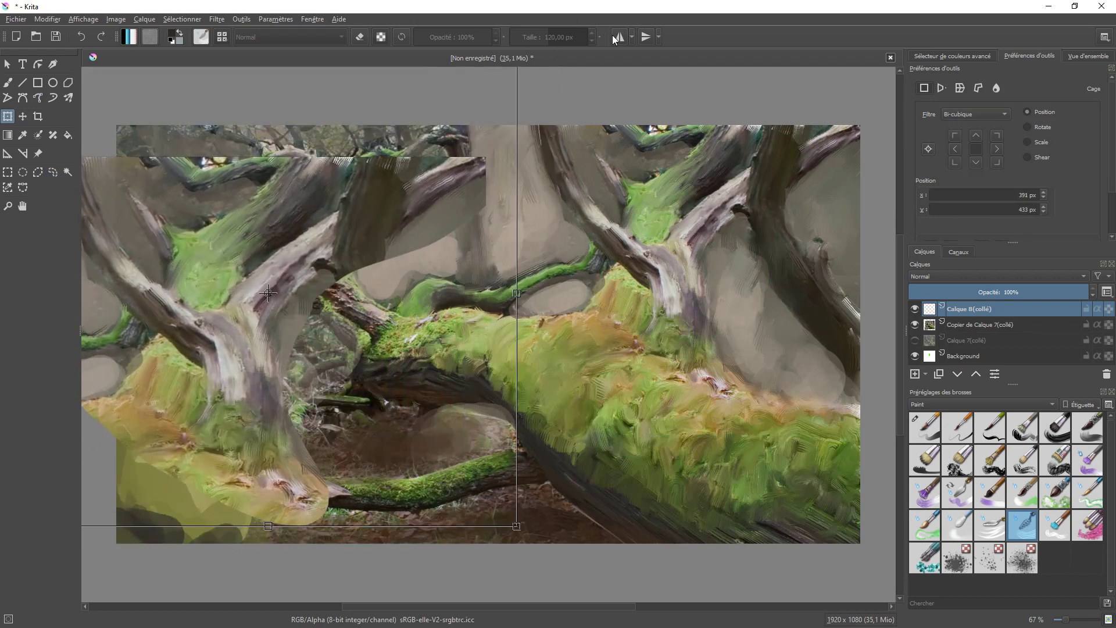
key(minus)
key(minus)
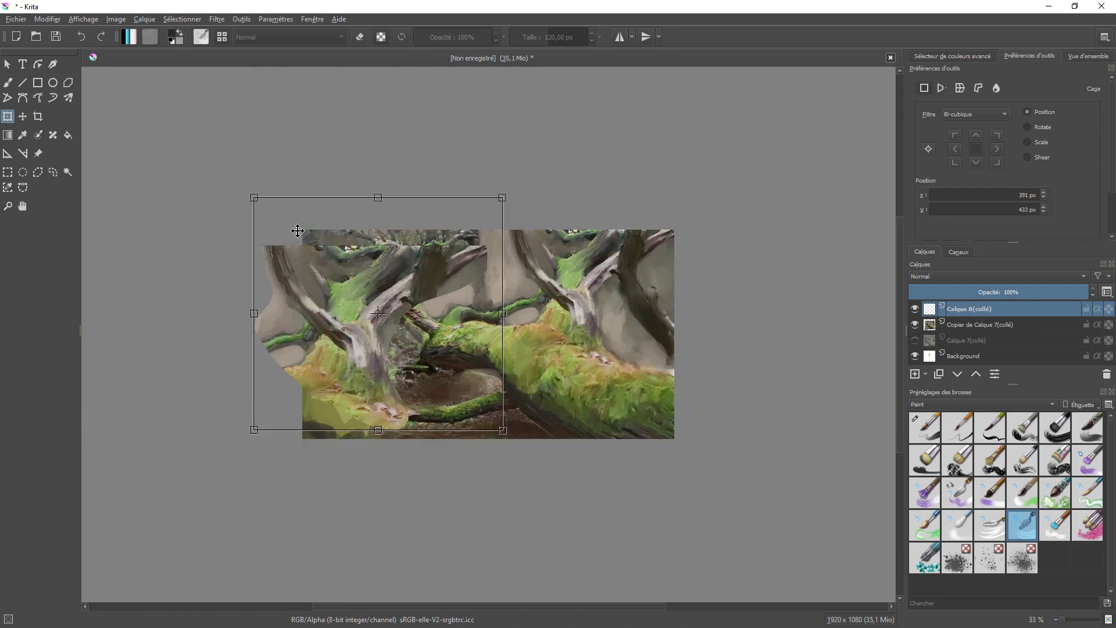
right_click(281, 239)
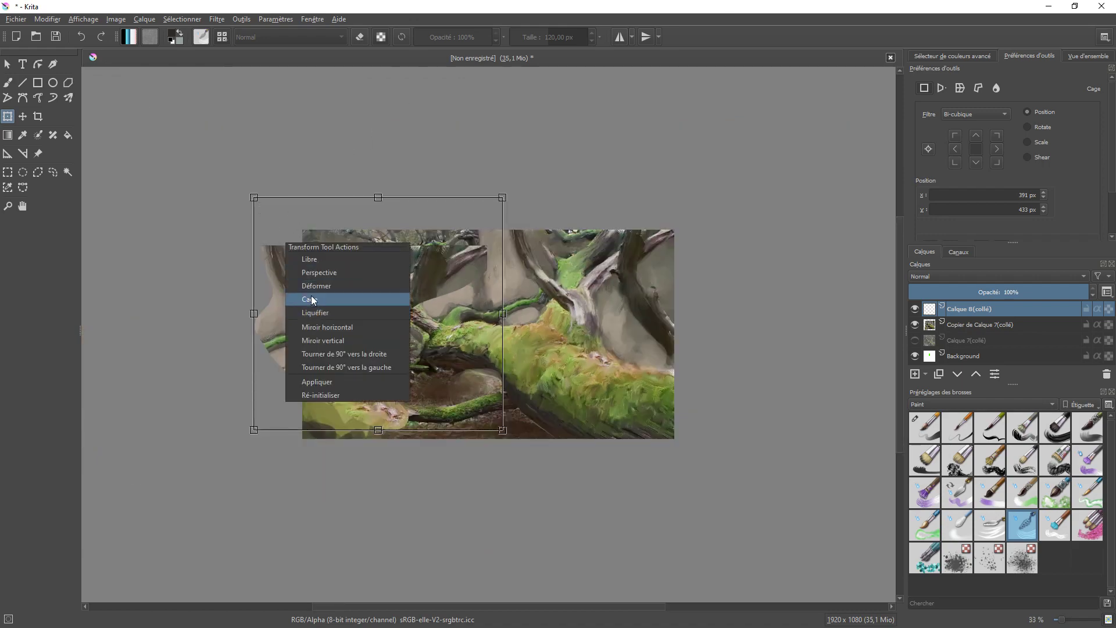
click(312, 260)
mouse_move(251, 194)
mouse_down()
mouse_move(232, 198)
mouse_move(231, 186)
mouse_move(227, 197)
mouse_move(266, 189)
mouse_move(241, 201)
mouse_up()
key(ctrl+z)
drag(507, 196, 474, 217)
key(ctrl+z)
Switch the transform to Warp mode, pull the pasted trunk's right side inward, and stretch its base below the picture's lower edge.
right_click(456, 253)
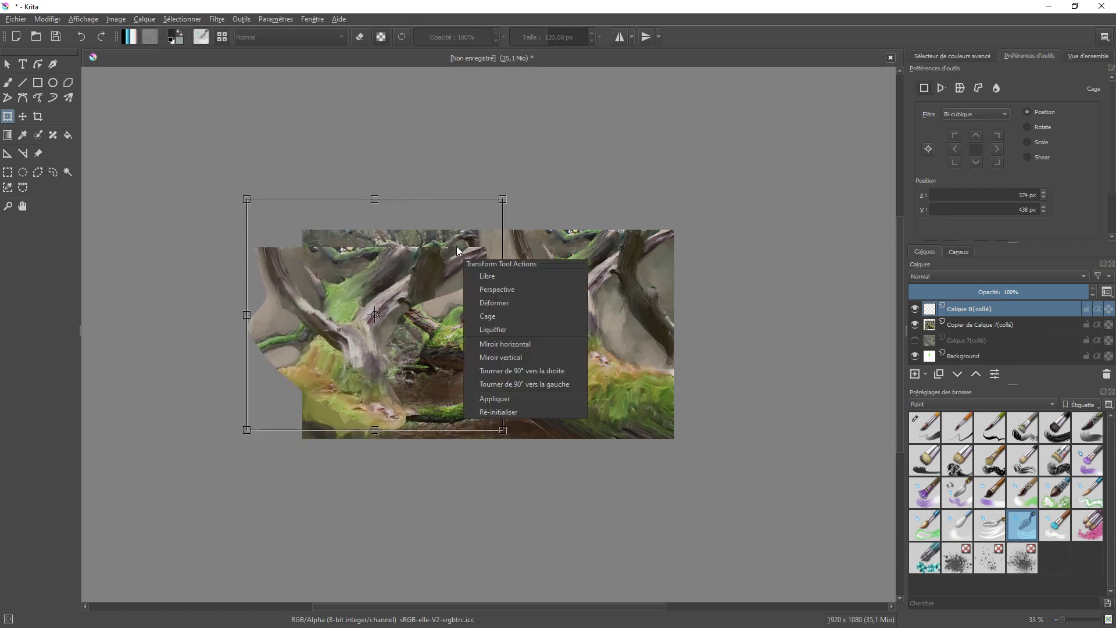
click(505, 303)
drag(476, 227, 410, 239)
key(ctrl+plus)
key(ctrl+plus)
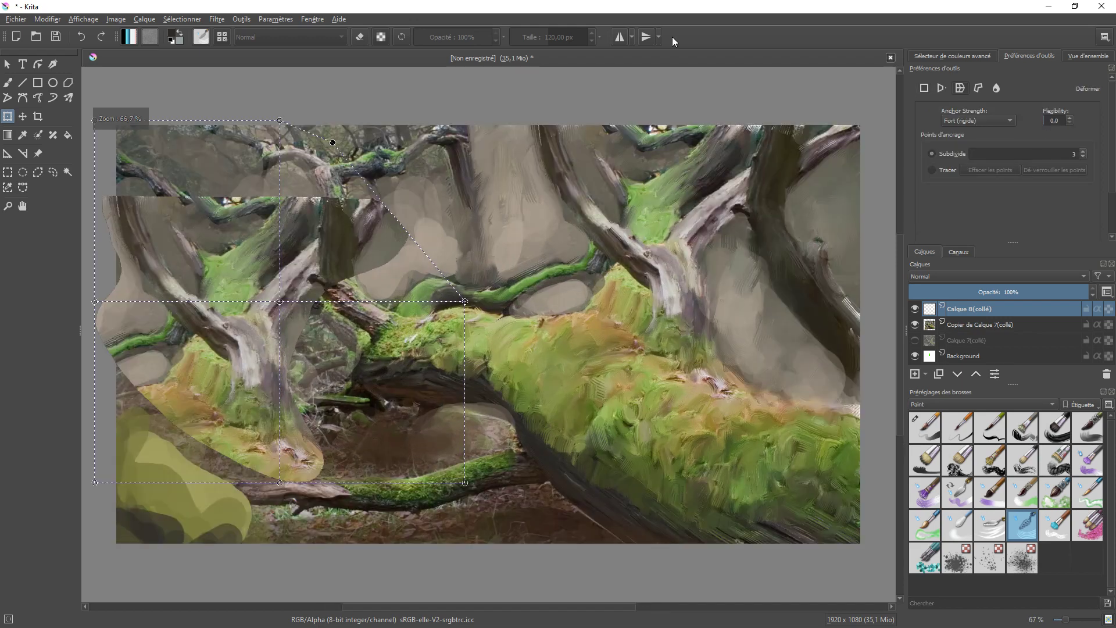
drag(454, 316, 300, 323)
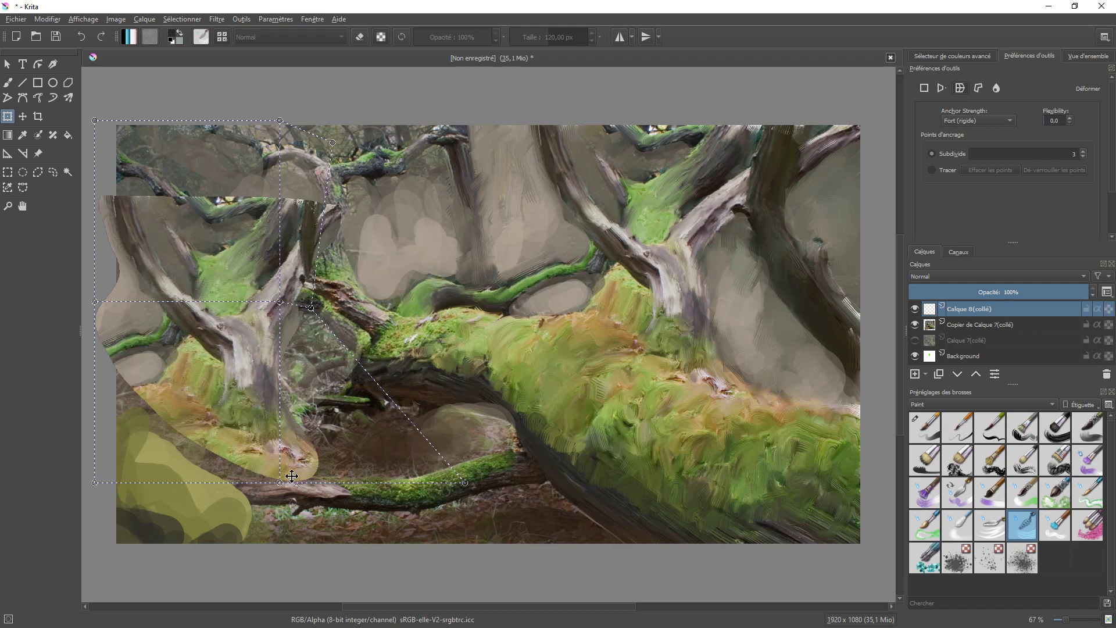
drag(280, 483, 323, 576)
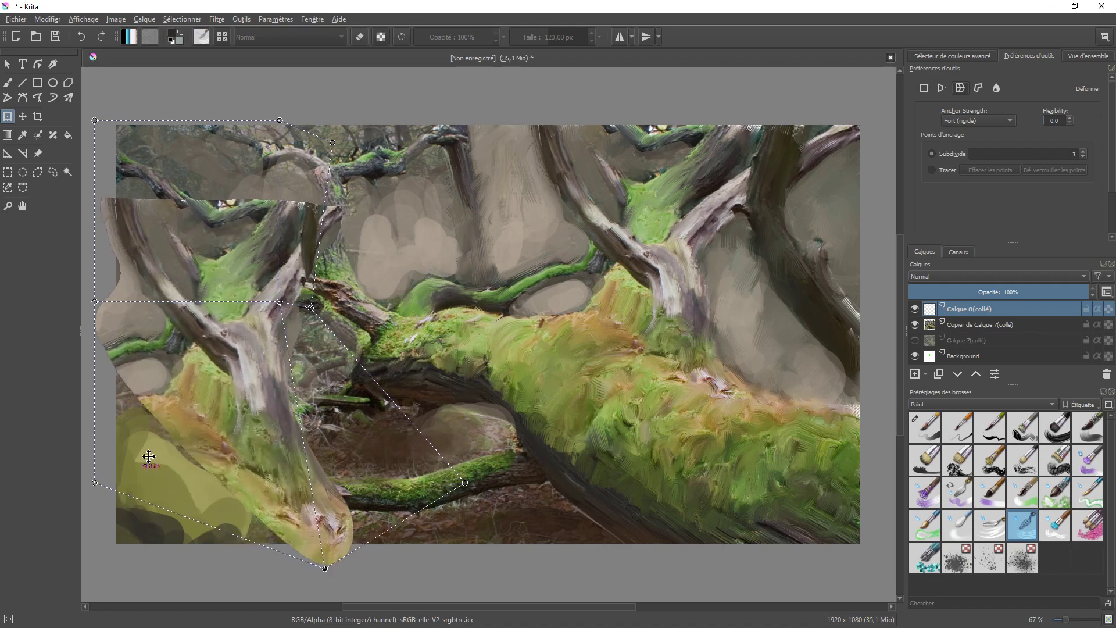
Stretch the warped trunk's top above the picture's upper edge and shift the whole piece toward the picture's left border.
drag(150, 455, 122, 457)
drag(308, 149, 329, 78)
drag(255, 126, 196, 5)
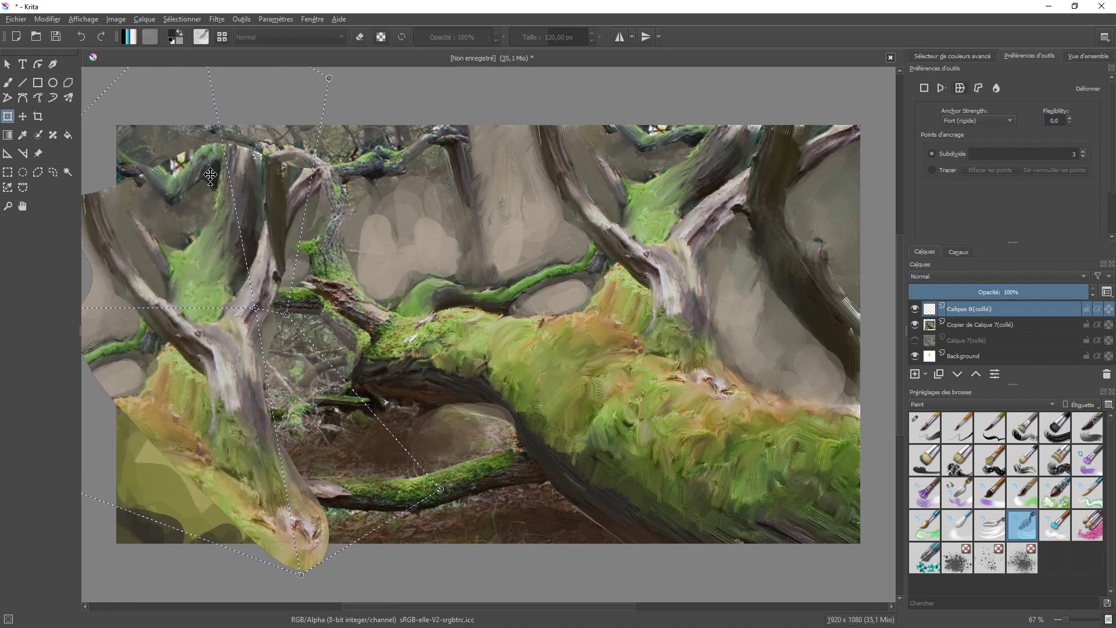
drag(168, 151, 127, 133)
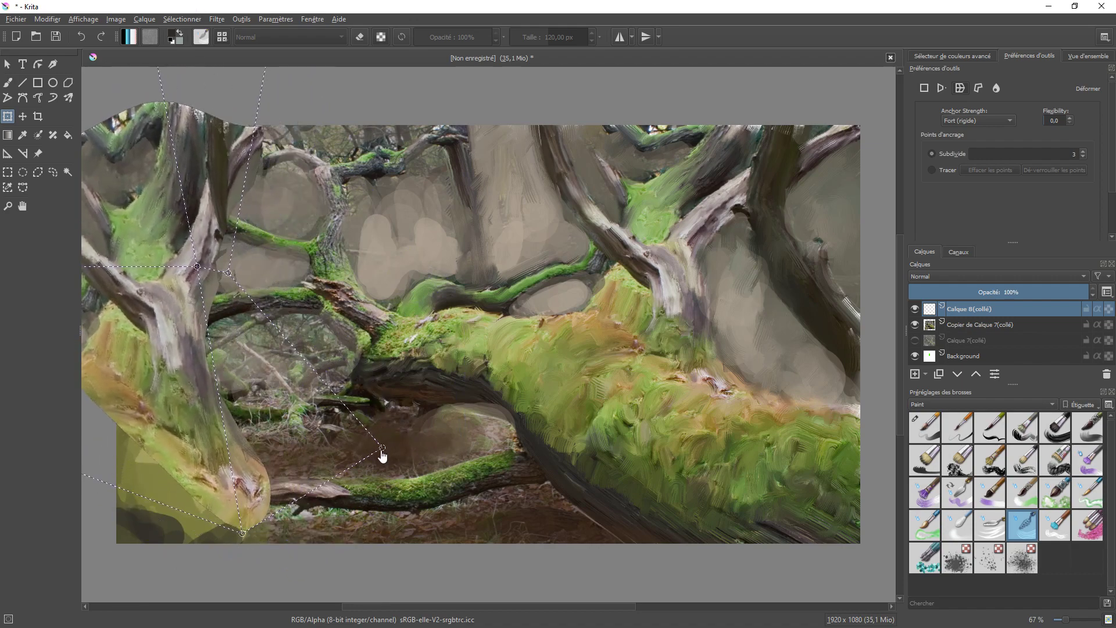
Pull the warp's lower anchor points outward to reshape the trunk's mossy base, and apply the transformation.
drag(382, 448, 459, 592)
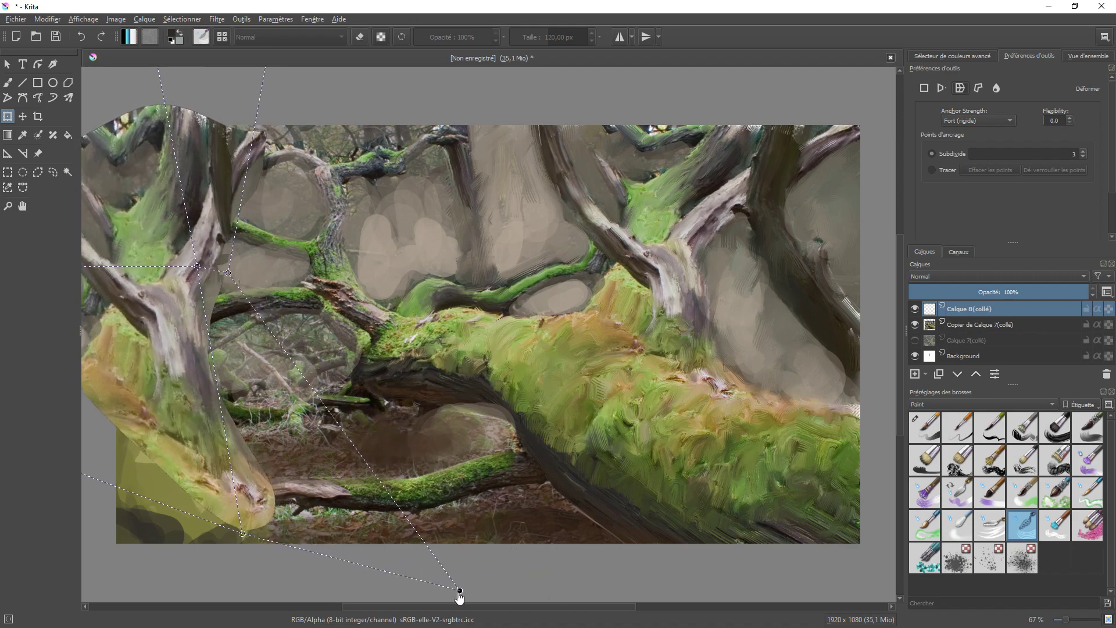
key(minus)
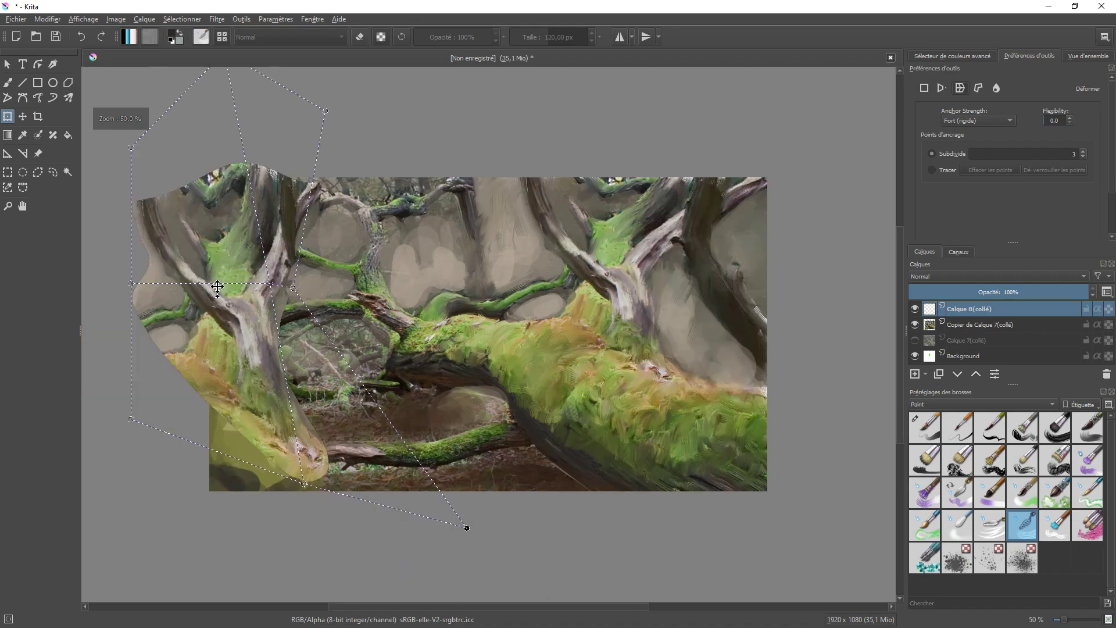
drag(131, 419, 73, 508)
key(Escape)
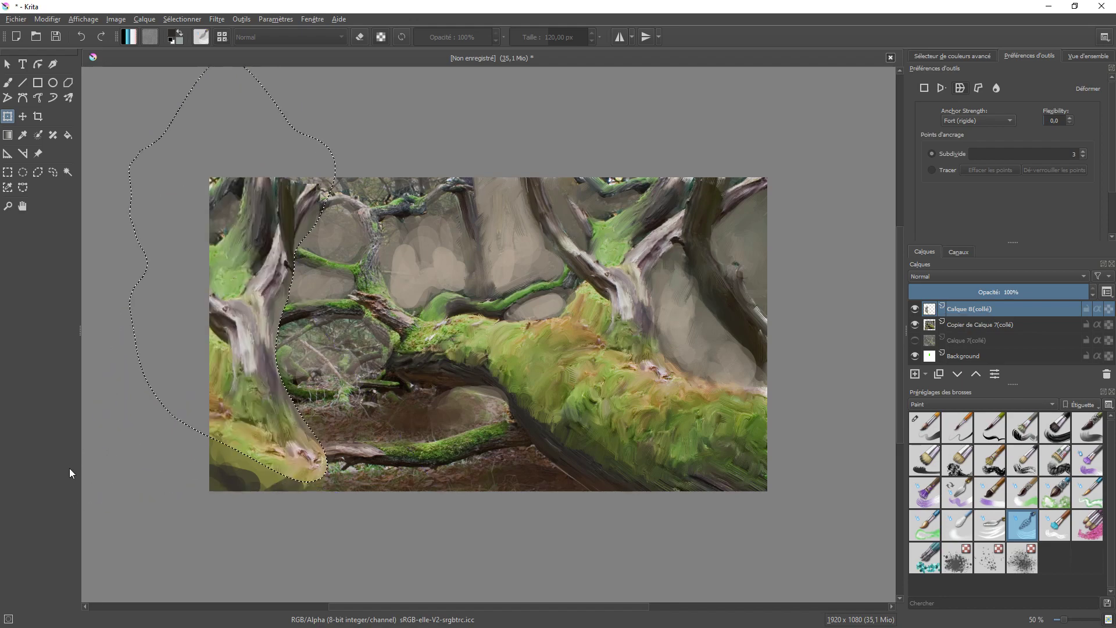
Remove the selection outline around the warped trunk.
key(minus)
key(plus)
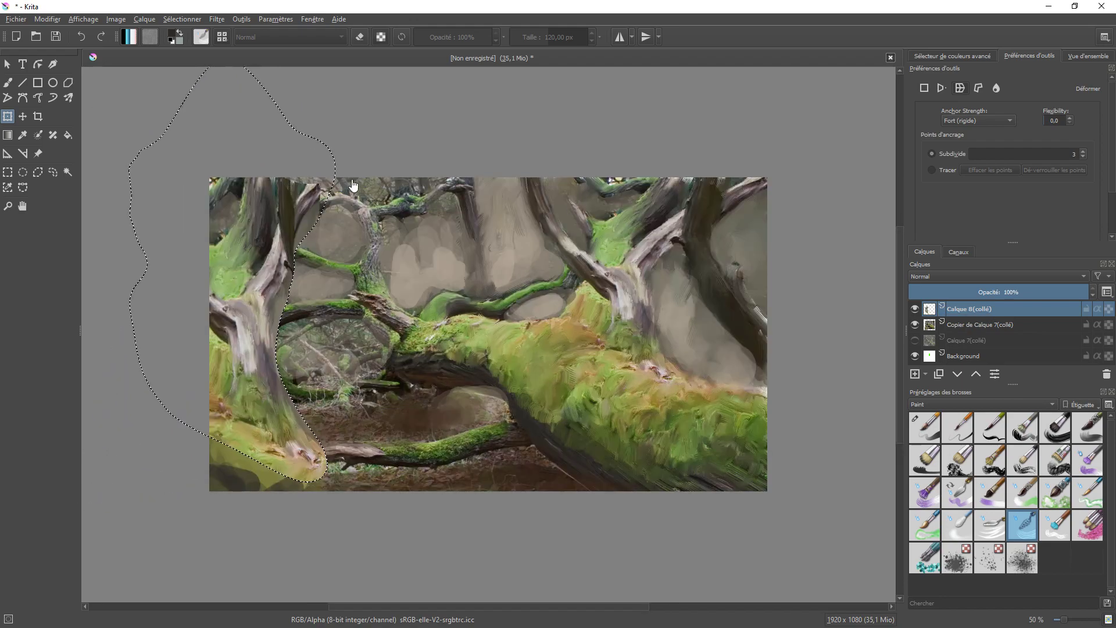
click(48, 19)
mouse_move(166, 23)
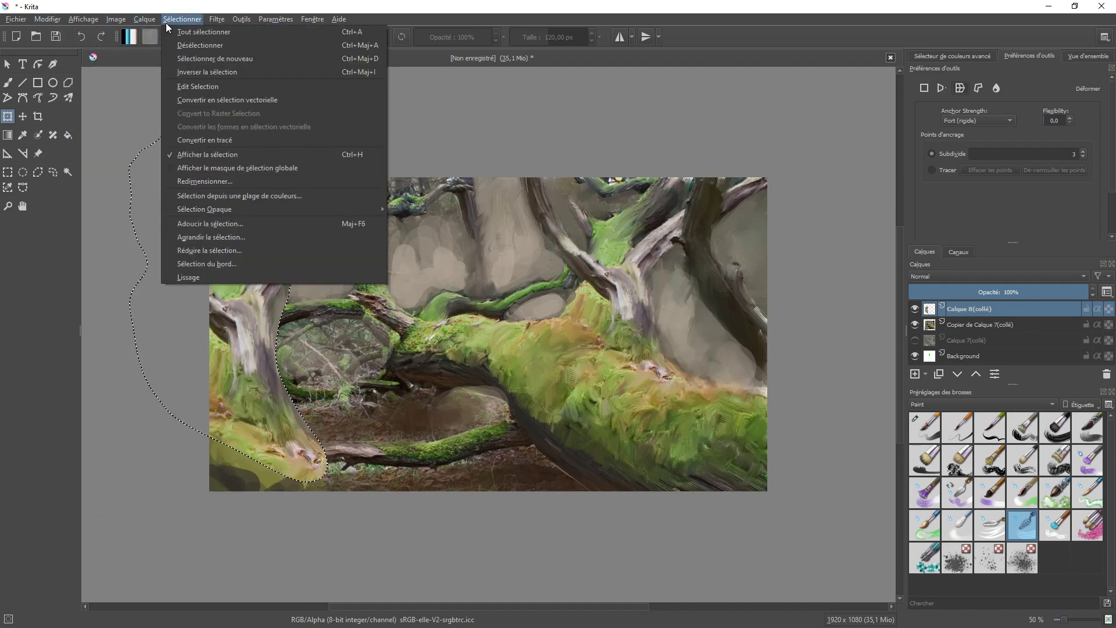
click(206, 46)
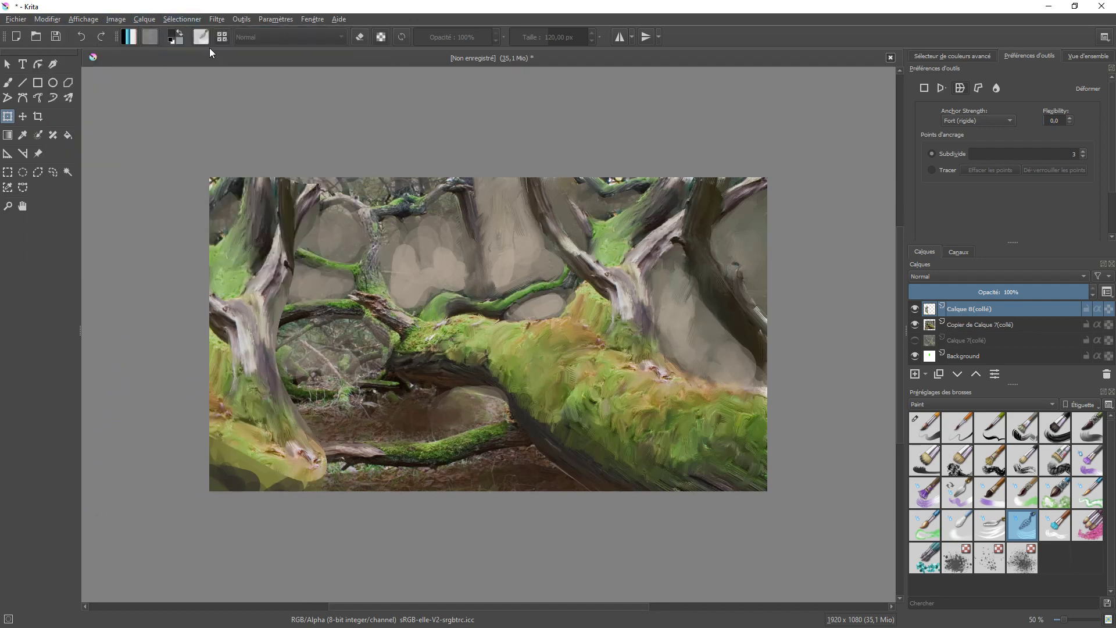
Compare the picture with and without the pasted trunk layer, and merge that layer down into the painted copy beneath it.
click(916, 310)
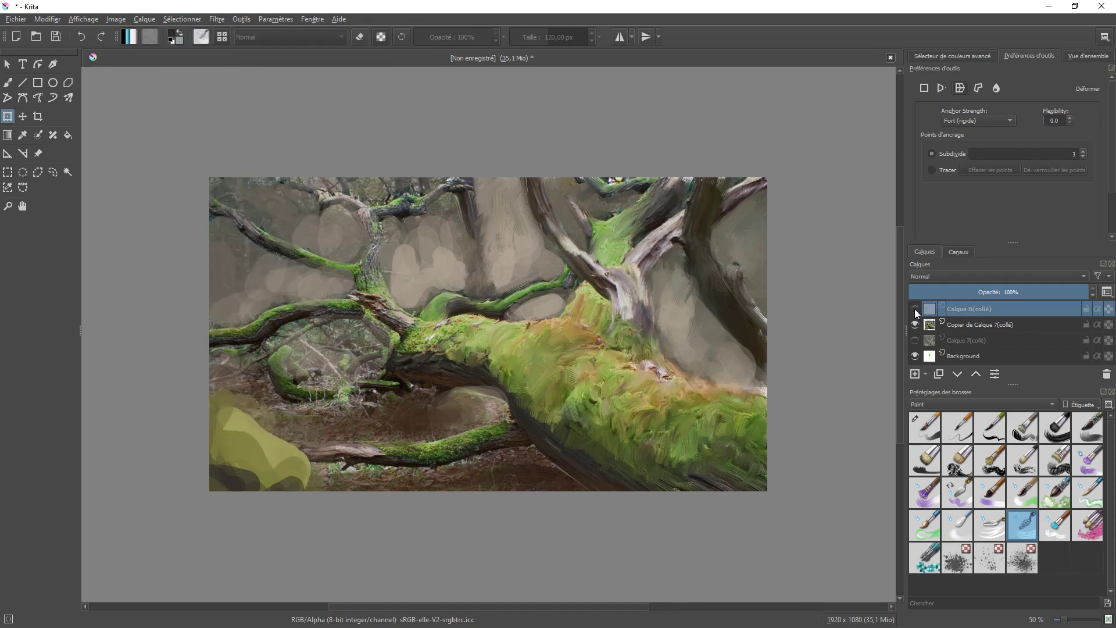
click(915, 309)
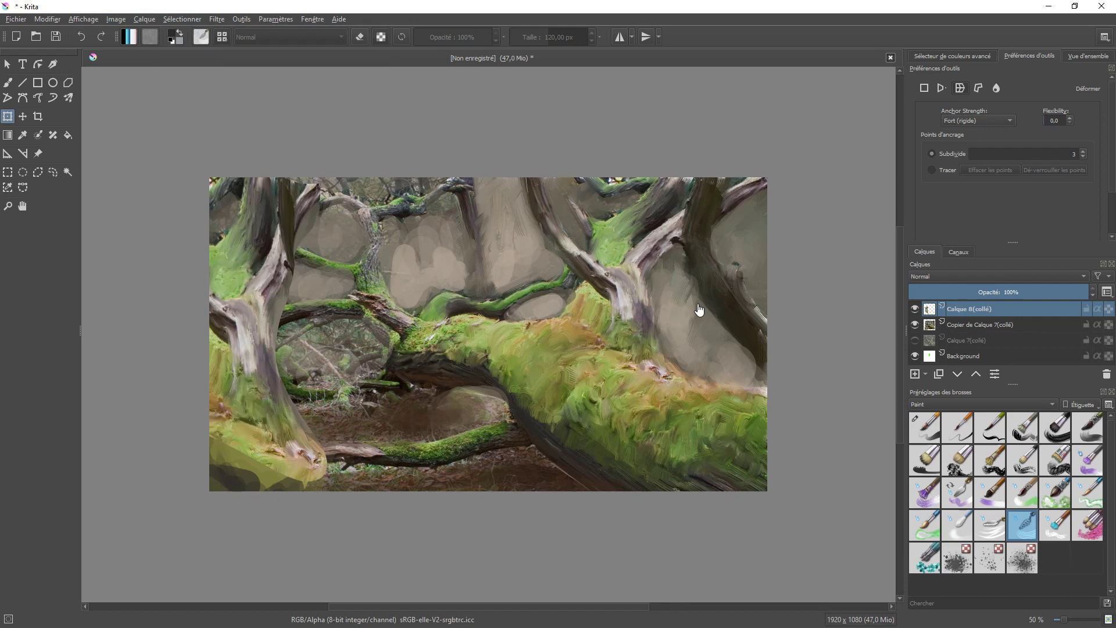
click(915, 309)
click(915, 309)
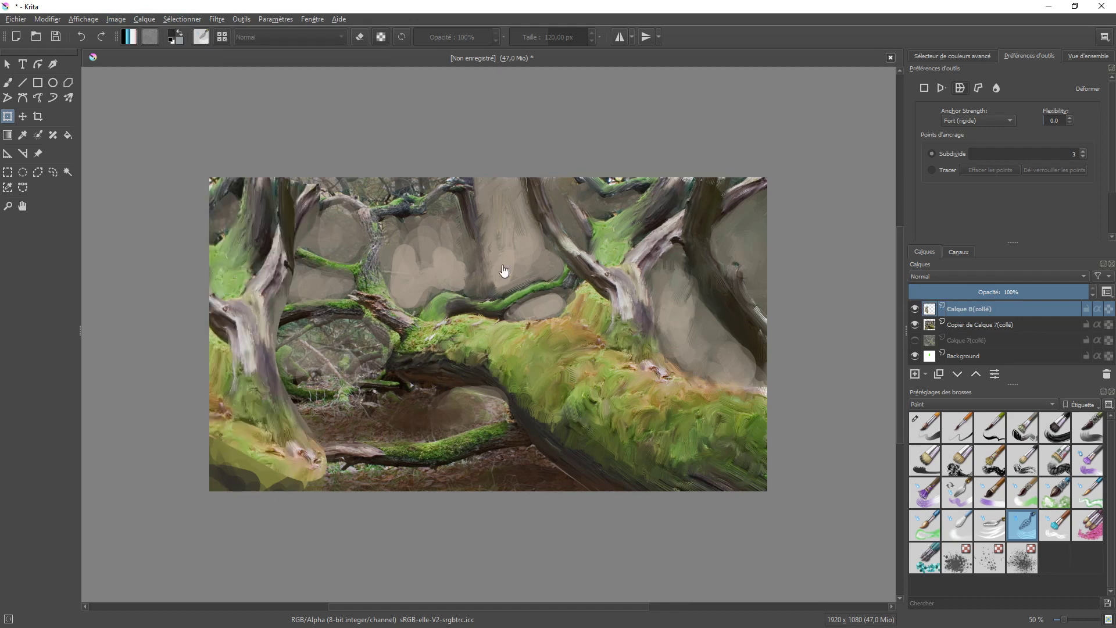
click(144, 19)
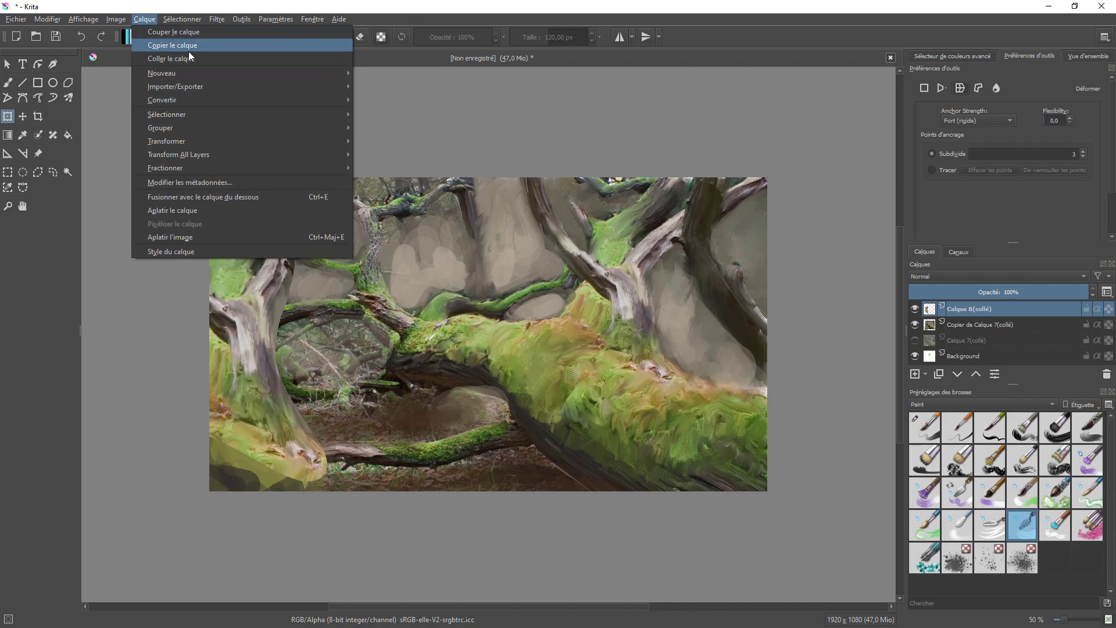
click(204, 198)
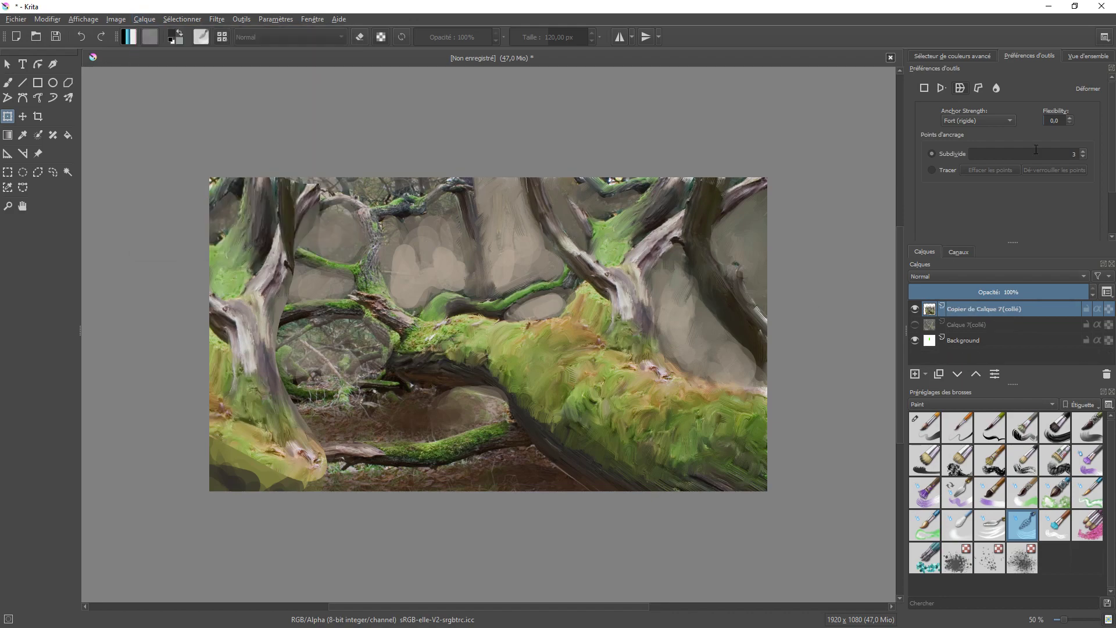
Return to the freehand brush with Blender Rake and smudge the left trunk's mossy base into the adjoining fallen branch.
key(plus)
drag(334, 254, 529, 230)
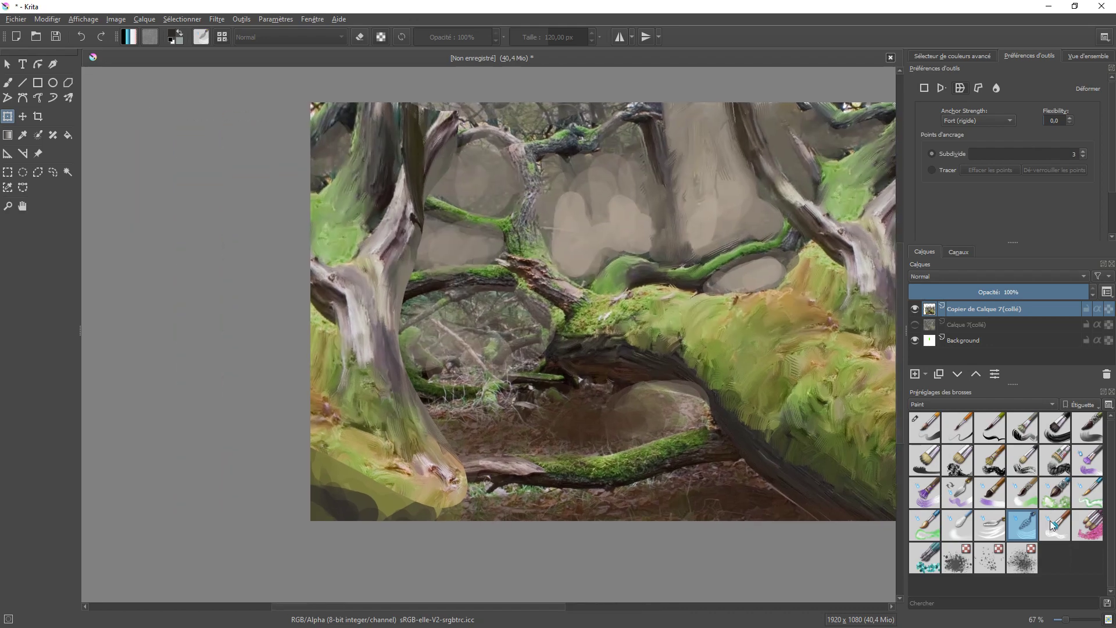
click(401, 311)
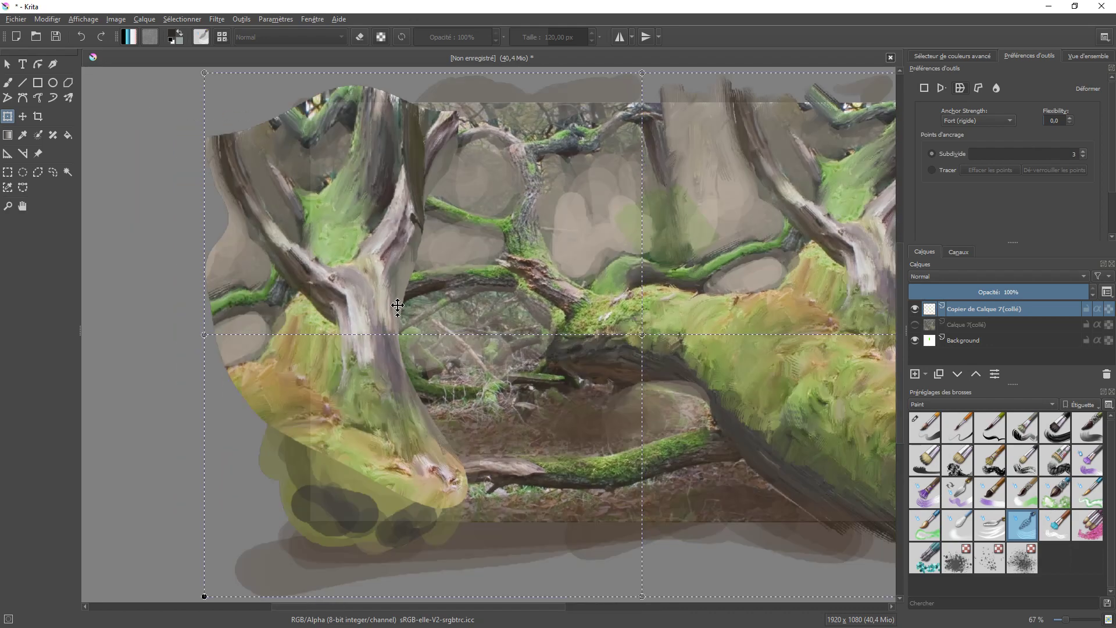
click(8, 82)
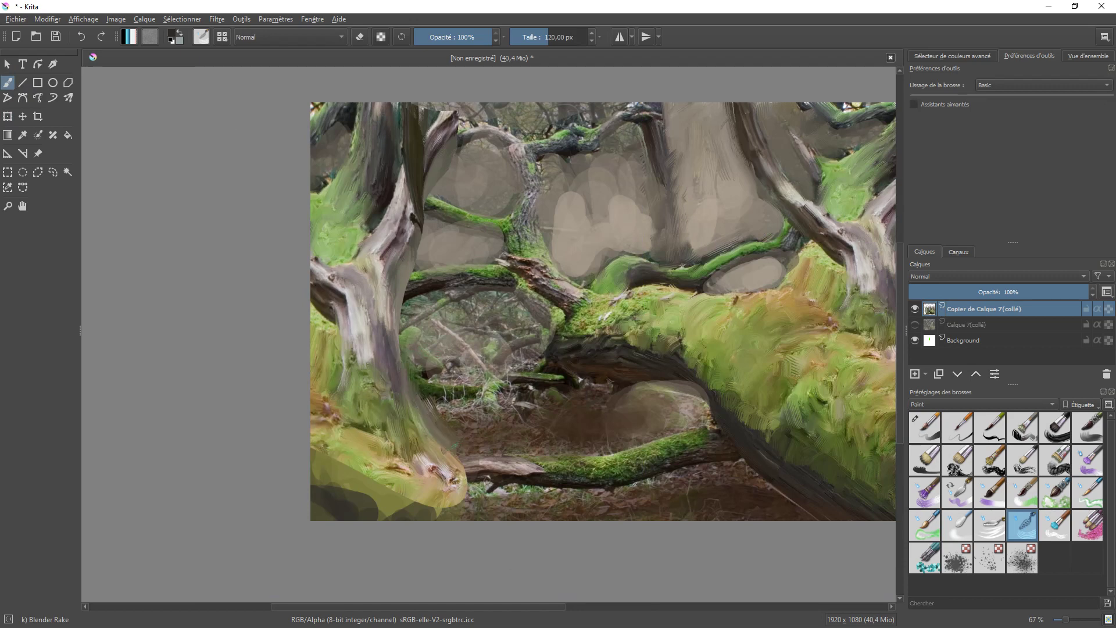
mouse_move(470, 453)
mouse_down()
mouse_move(448, 497)
mouse_move(395, 471)
mouse_move(346, 475)
mouse_move(325, 458)
mouse_move(311, 467)
mouse_move(389, 456)
mouse_up()
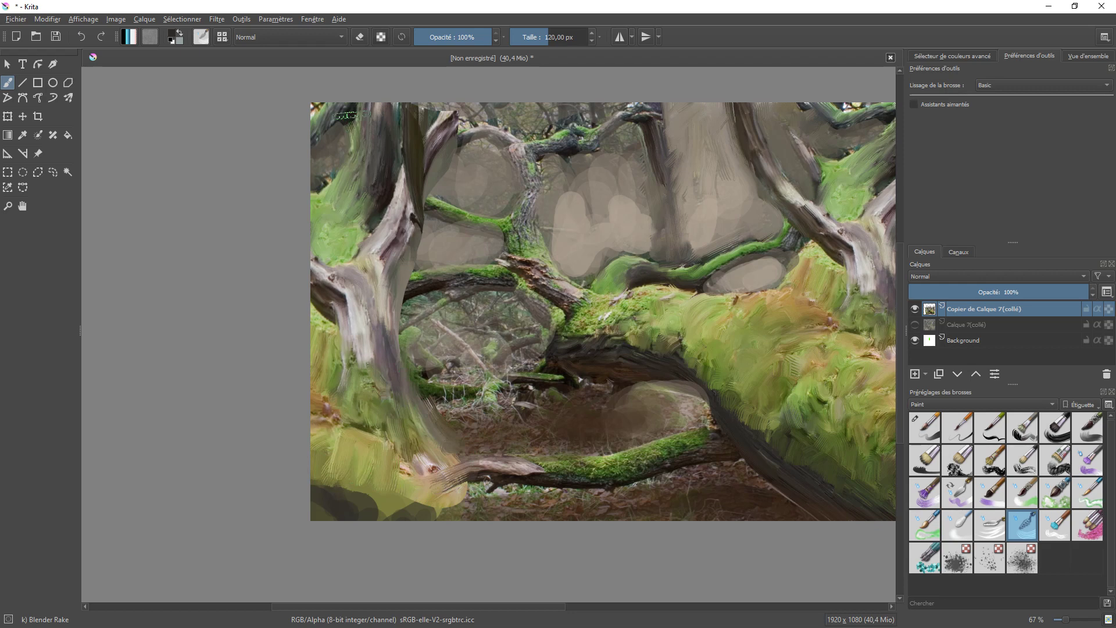
Extend the left trunk's pale upper limb to the picture's upper edge and blend the mossy and dark limbs beside it.
mouse_move(401, 218)
mouse_down()
mouse_move(427, 136)
mouse_move(454, 110)
mouse_up()
drag(412, 236, 442, 118)
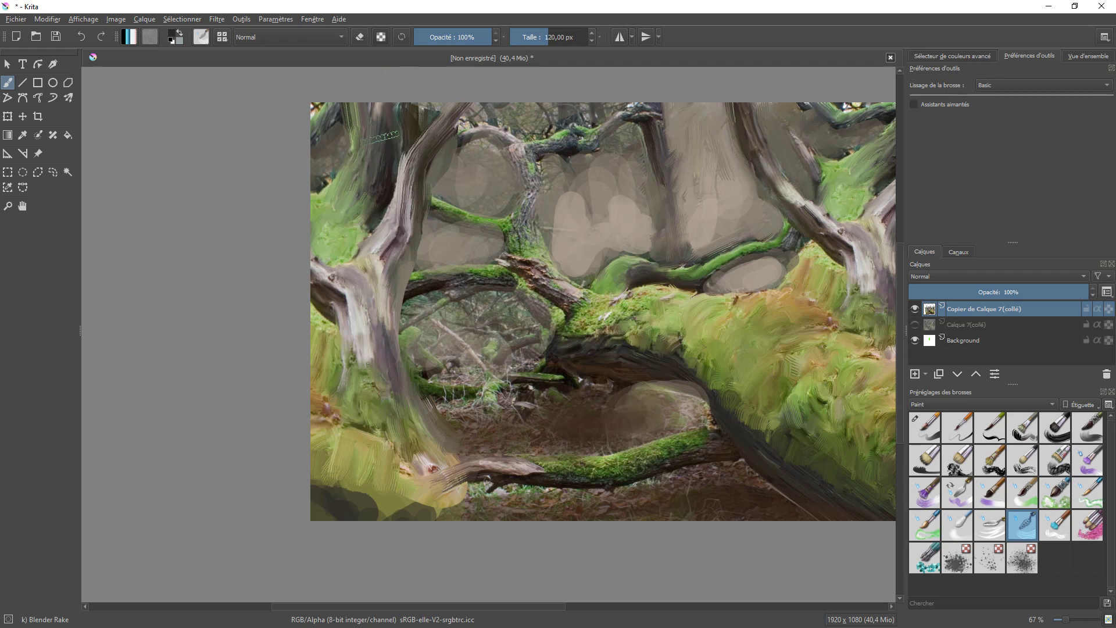
drag(319, 212, 322, 168)
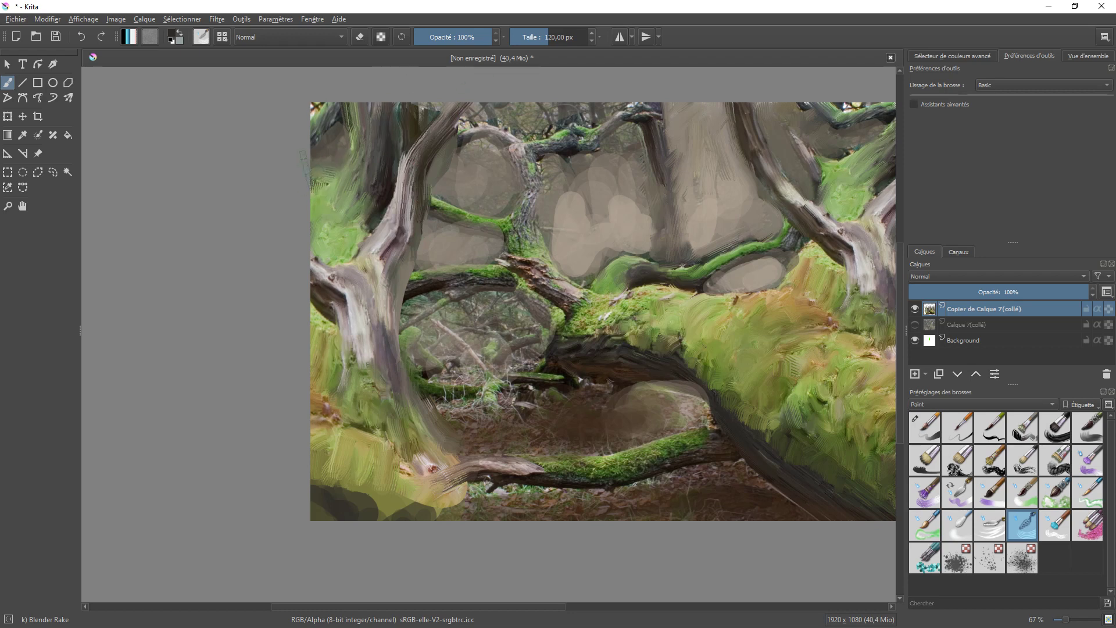
mouse_move(371, 200)
mouse_down()
mouse_move(382, 134)
mouse_move(408, 101)
mouse_up()
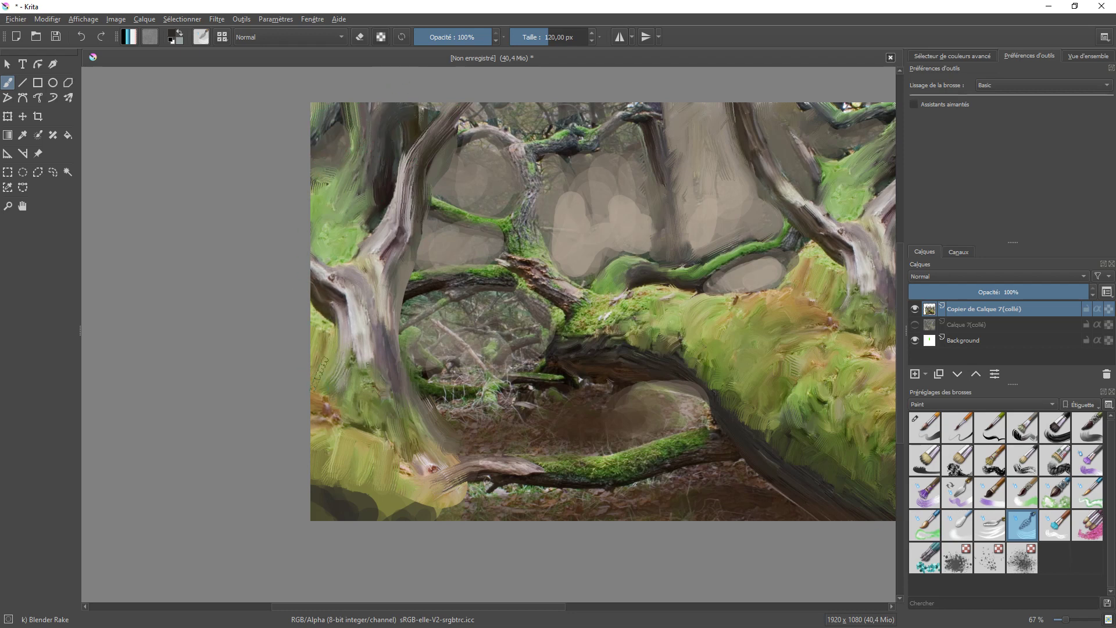
Smudge the left trunk's bark downward and draw its root out to the picture's lower edge.
drag(365, 349, 379, 442)
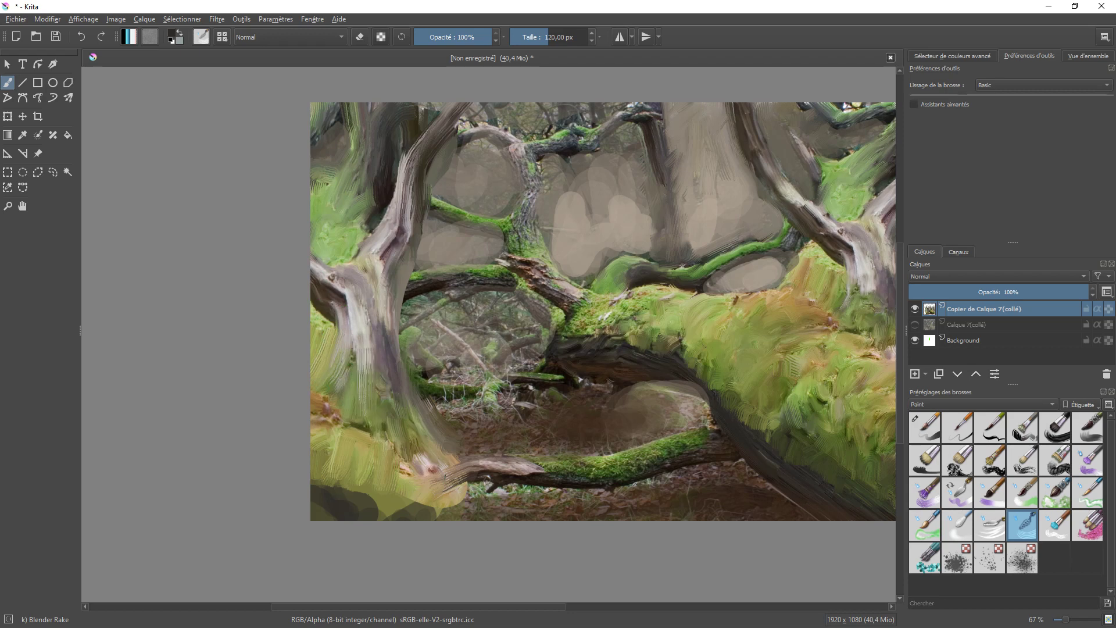
drag(445, 431, 466, 519)
drag(445, 468, 454, 518)
drag(421, 437, 441, 519)
mouse_move(395, 413)
mouse_down()
mouse_move(421, 473)
mouse_move(450, 487)
mouse_move(453, 519)
mouse_up()
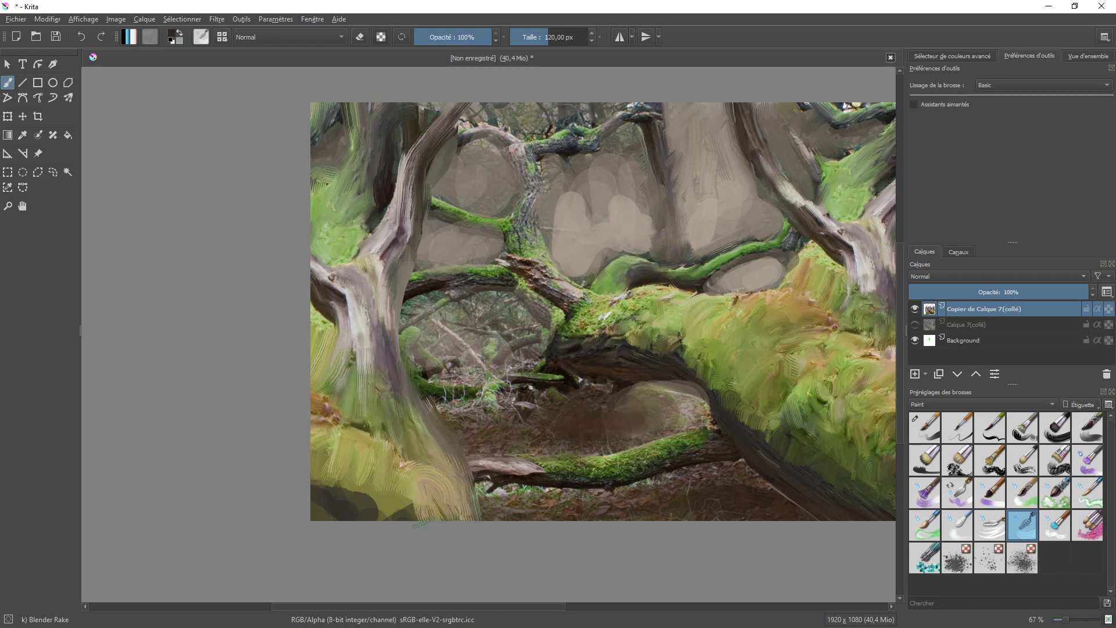
key(minus)
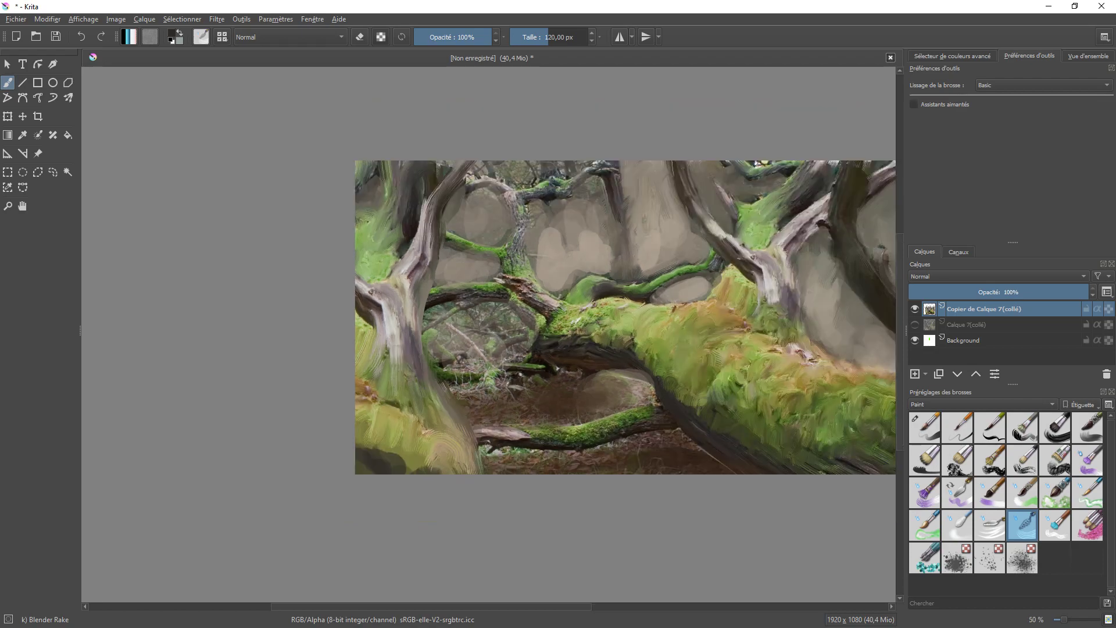
Switch to canvas-only view and smudge the thin twisted branches and the background between the left trunk and the dark hanging limb.
key(plus)
key(Tab)
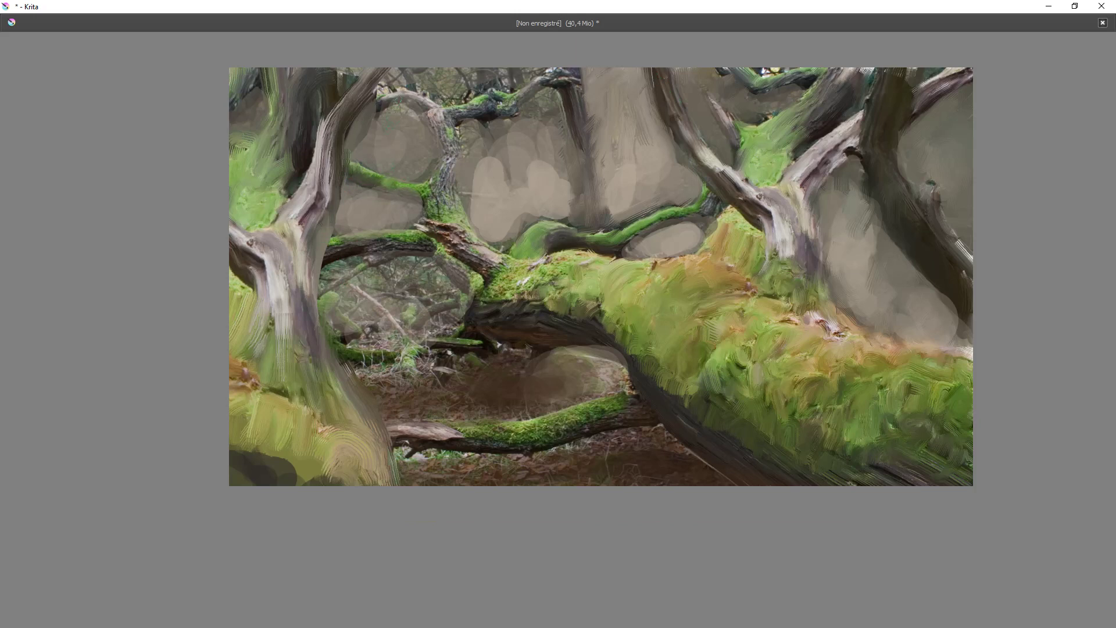
drag(366, 125, 353, 145)
mouse_move(381, 110)
mouse_down()
mouse_move(435, 119)
mouse_move(405, 94)
mouse_move(406, 75)
mouse_up()
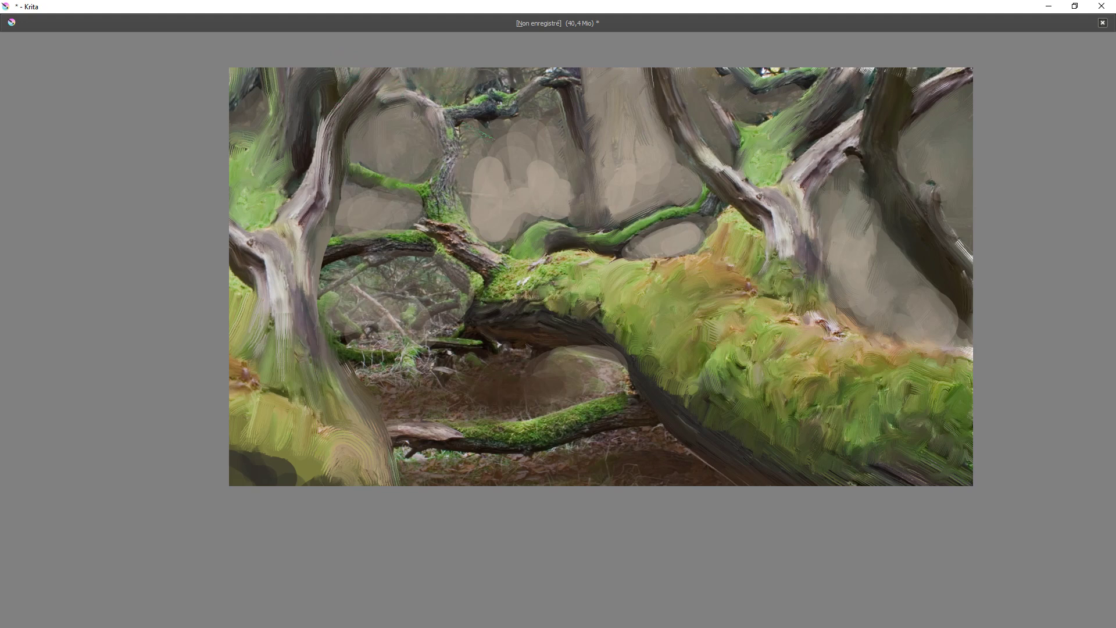
drag(489, 97, 444, 108)
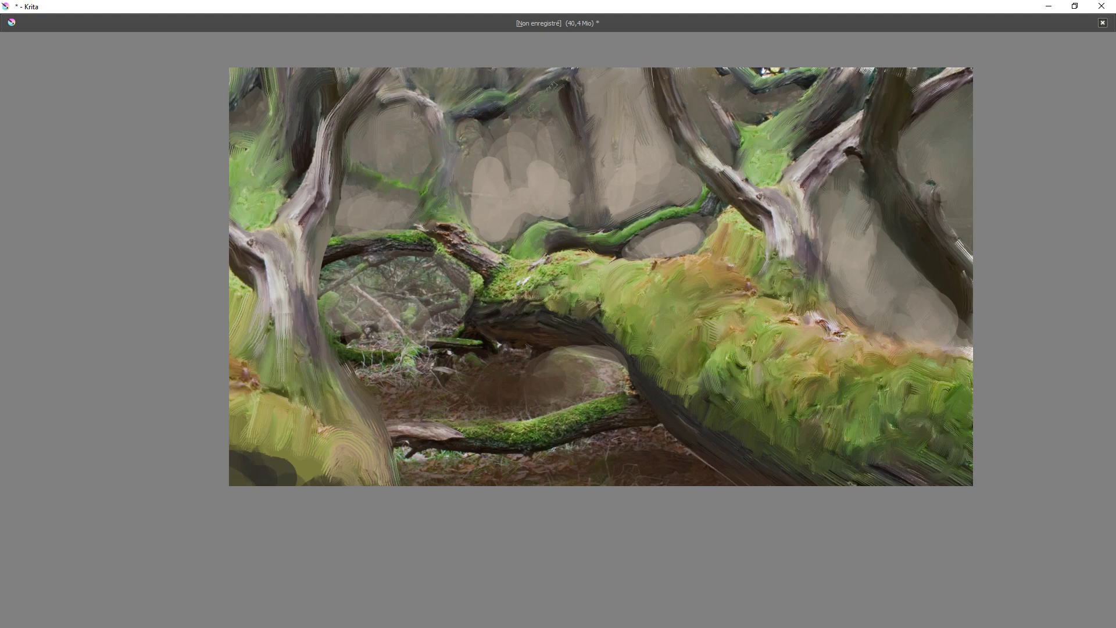
Smudge the broken stump and the mossy end of the log, and blend the arching branch and tangled twigs beside them.
mouse_move(440, 227)
mouse_down()
mouse_move(511, 263)
mouse_move(517, 281)
mouse_move(562, 256)
mouse_move(548, 285)
mouse_move(488, 294)
mouse_move(473, 287)
mouse_move(483, 280)
mouse_up()
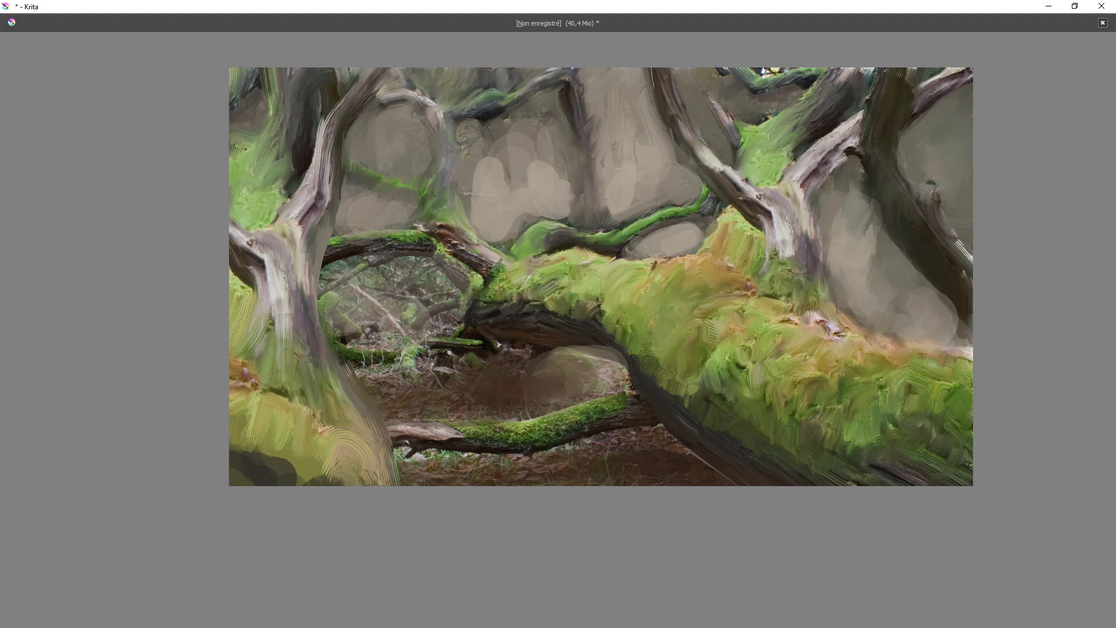
drag(502, 276, 498, 248)
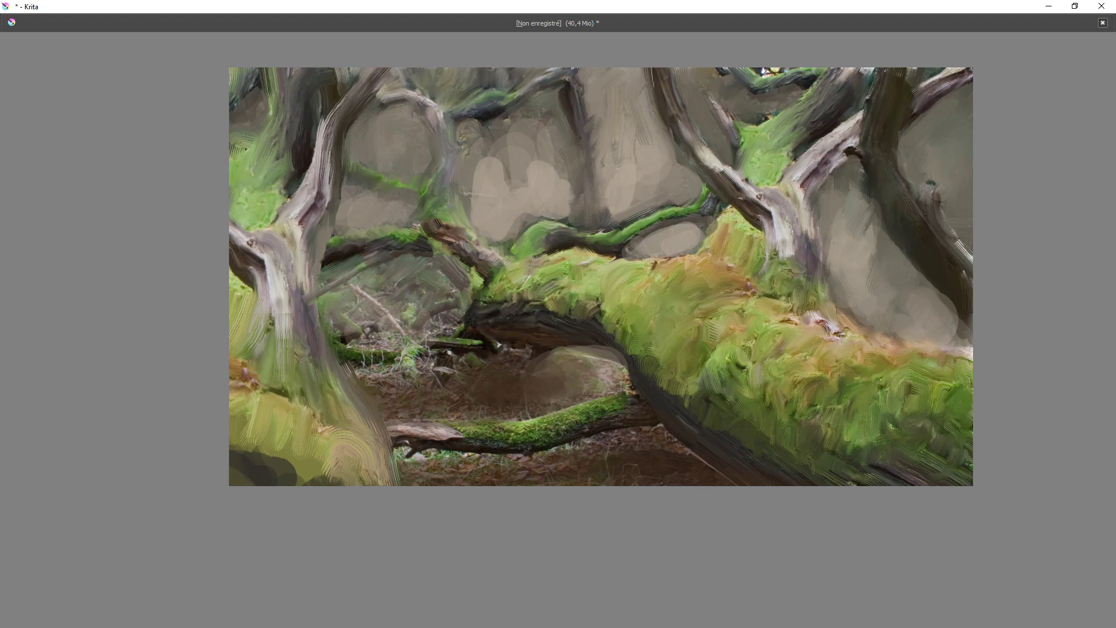
mouse_move(372, 299)
mouse_down()
mouse_move(356, 288)
mouse_move(383, 327)
mouse_move(408, 317)
mouse_move(418, 292)
mouse_up()
Soften the pale background above the log, and smudge the leafy ground and fallen mossy branch beneath it.
drag(495, 170, 463, 118)
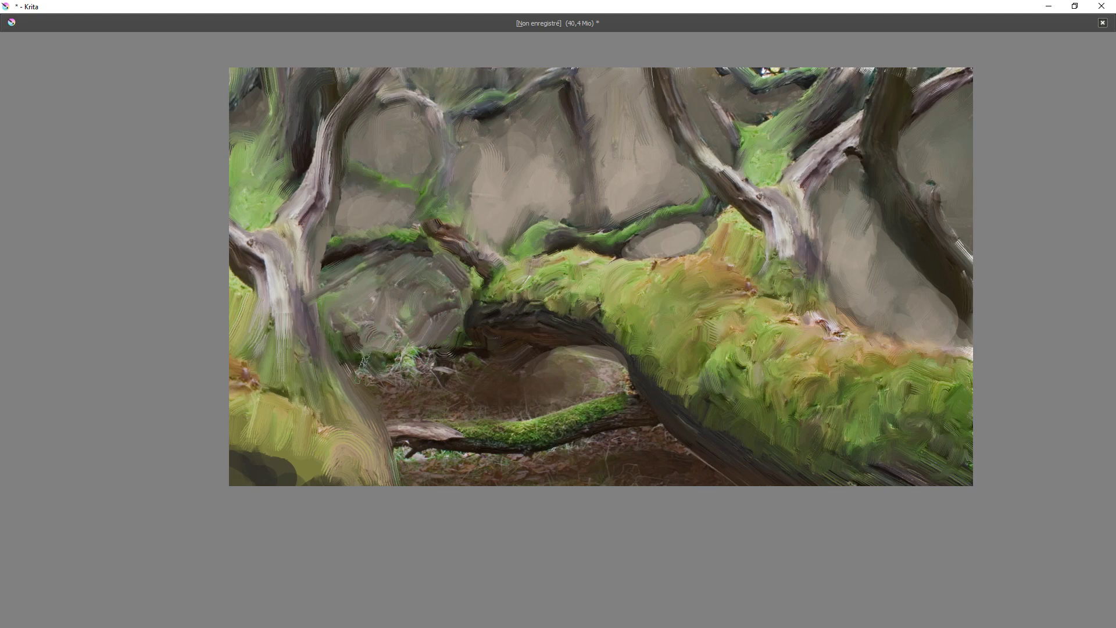
mouse_move(382, 365)
mouse_down()
mouse_move(442, 382)
mouse_move(493, 366)
mouse_move(486, 382)
mouse_move(584, 365)
mouse_move(621, 379)
mouse_move(583, 362)
mouse_move(594, 352)
mouse_move(619, 388)
mouse_move(507, 422)
mouse_move(491, 415)
mouse_move(506, 406)
mouse_move(465, 407)
mouse_move(454, 391)
mouse_move(404, 397)
mouse_move(379, 383)
mouse_up()
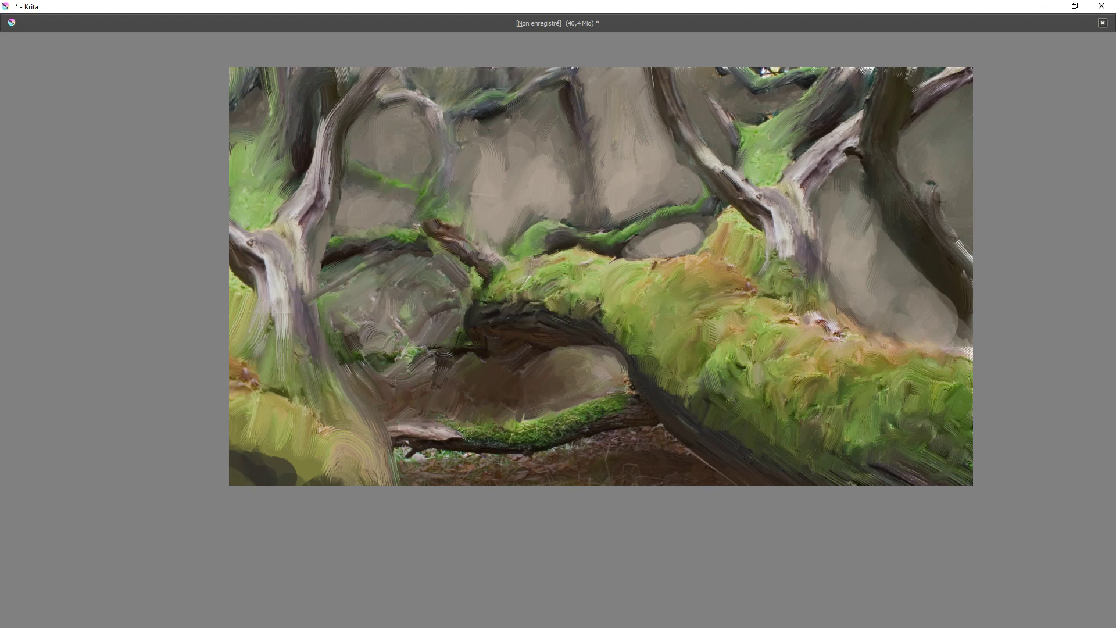
mouse_move(392, 427)
mouse_down()
mouse_move(518, 430)
mouse_move(497, 437)
mouse_move(615, 412)
mouse_up()
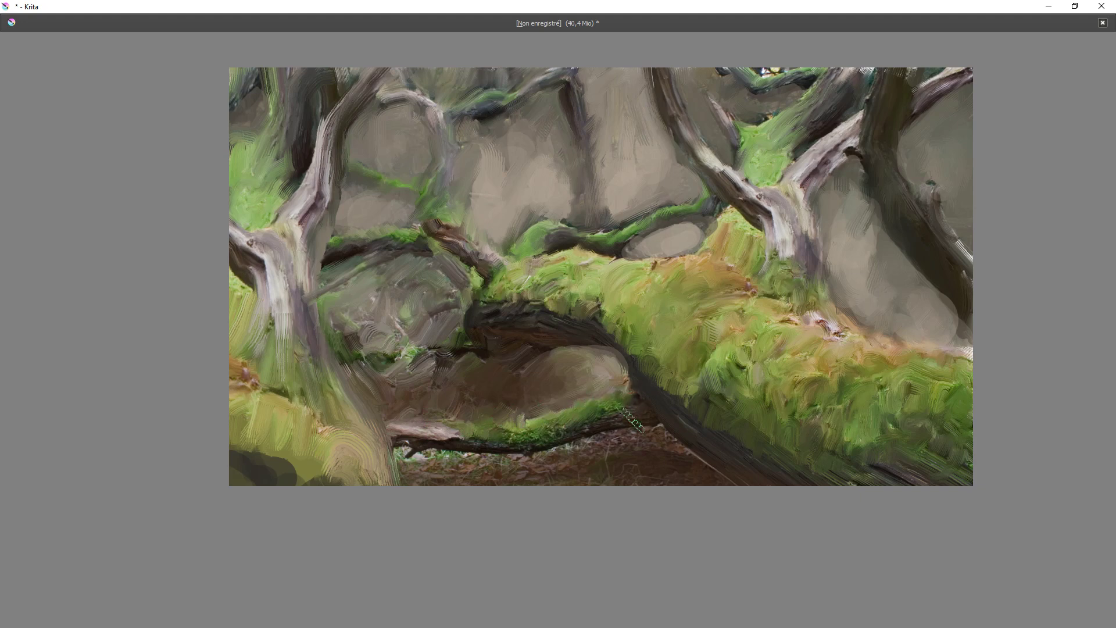
Smudge the fallen branch's dark underside and the leafy ground beneath it, near the left trunk's root.
drag(586, 433, 619, 420)
drag(519, 437, 412, 441)
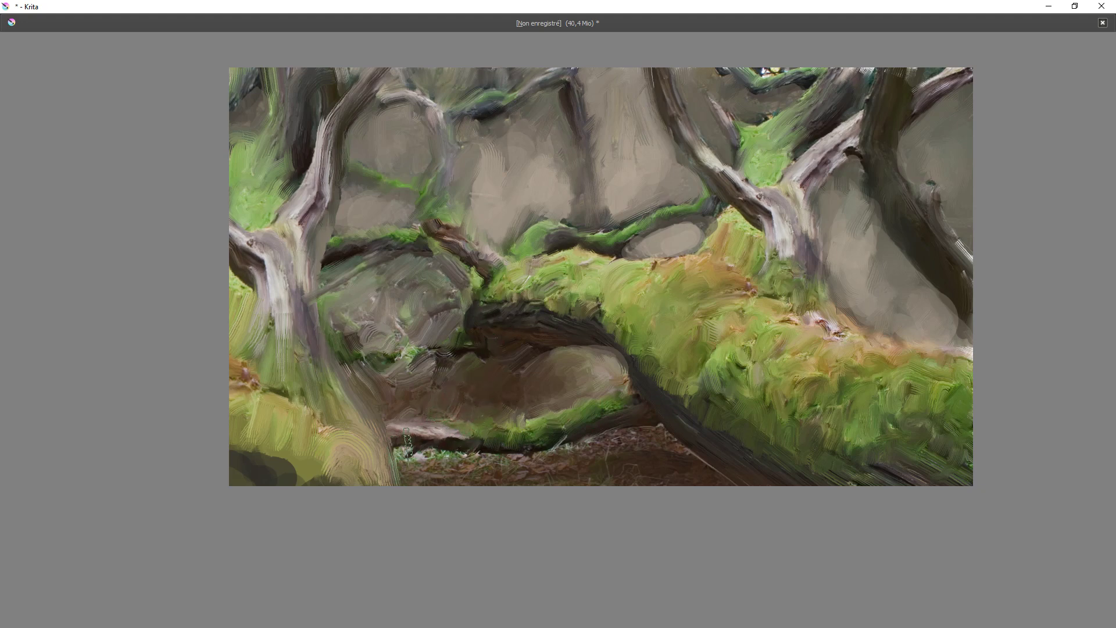
drag(447, 456, 429, 460)
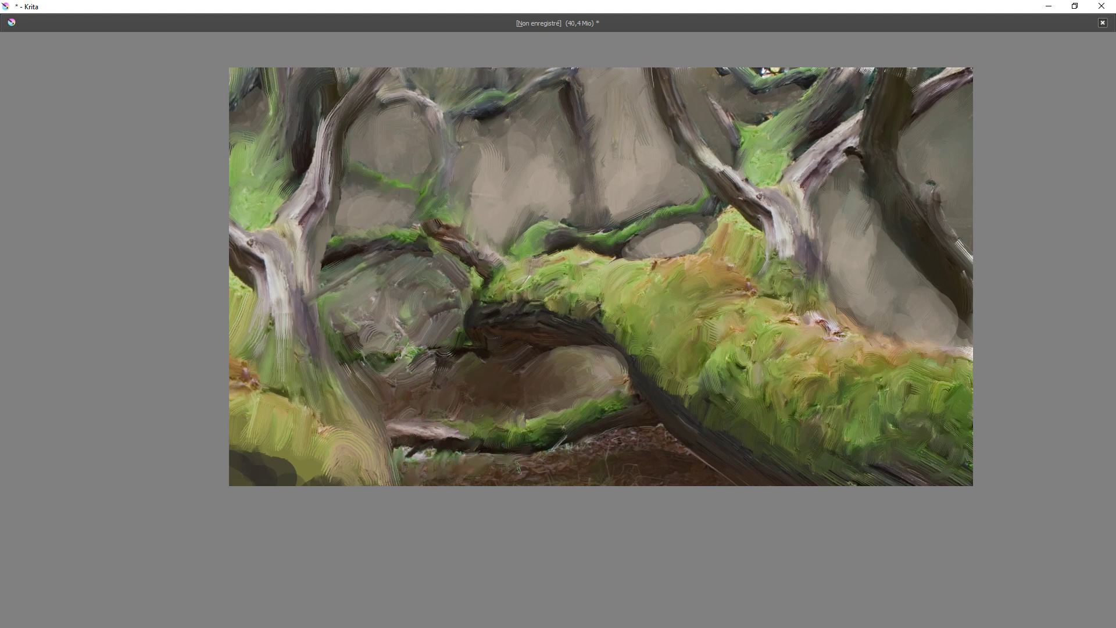
mouse_move(496, 475)
mouse_down()
mouse_move(535, 475)
mouse_move(552, 455)
mouse_up()
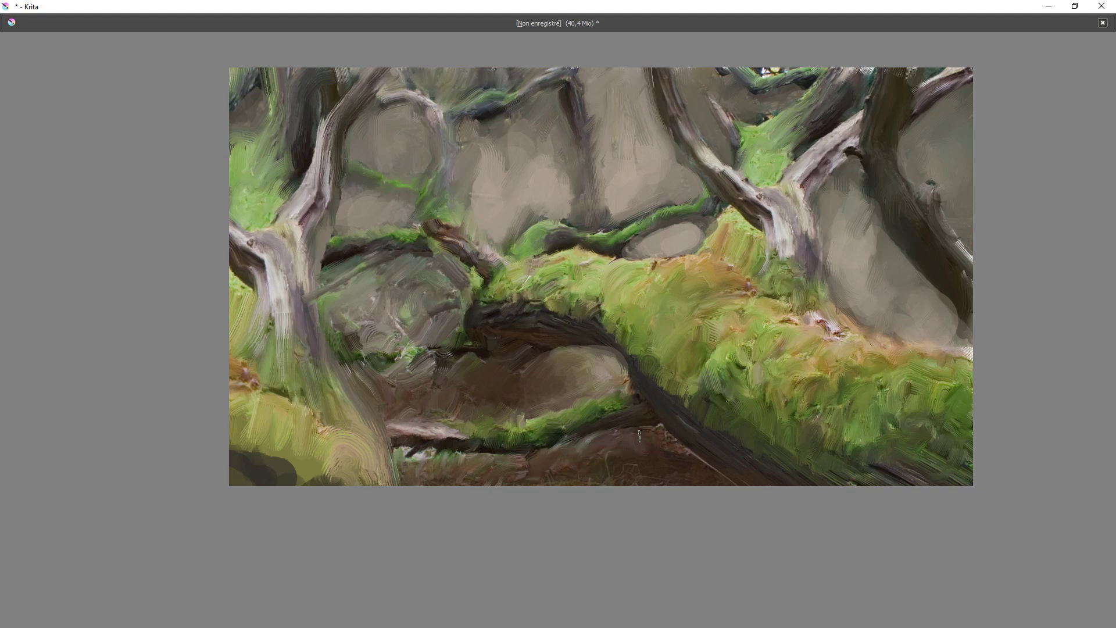
Blend the brown ground along the picture's lower edge, and touch up the twigs by the left trunk and the knot on the dark right limb.
mouse_move(690, 446)
mouse_down()
mouse_move(710, 476)
mouse_move(706, 468)
mouse_up()
drag(628, 489, 633, 469)
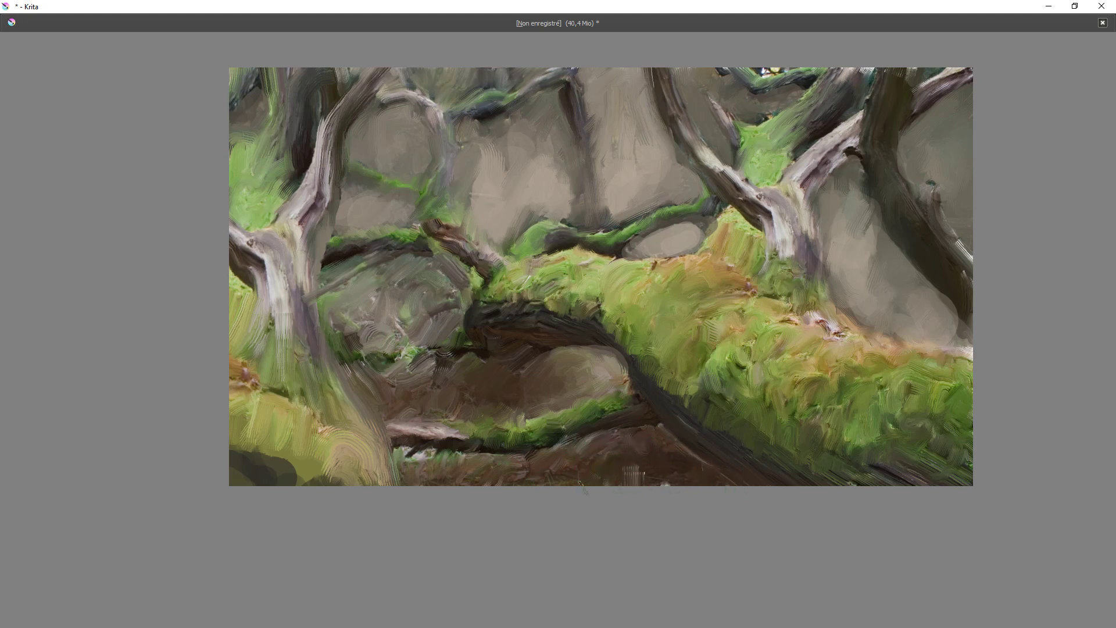
mouse_move(555, 482)
mouse_down()
mouse_move(552, 468)
mouse_move(515, 468)
mouse_up()
drag(619, 466, 664, 481)
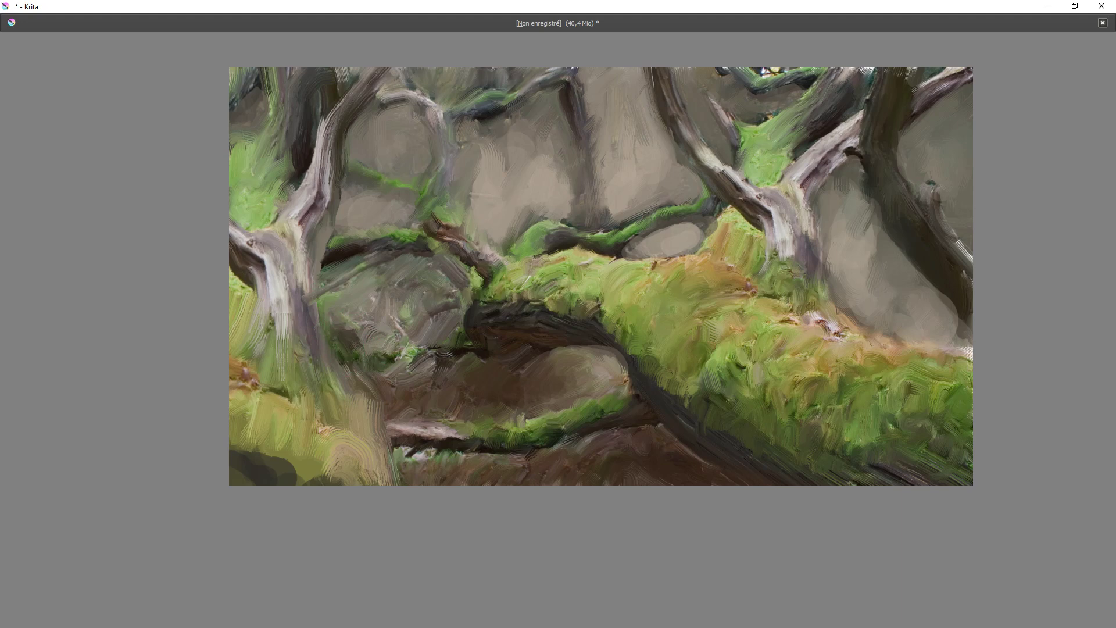
drag(386, 363, 403, 352)
drag(859, 143, 842, 153)
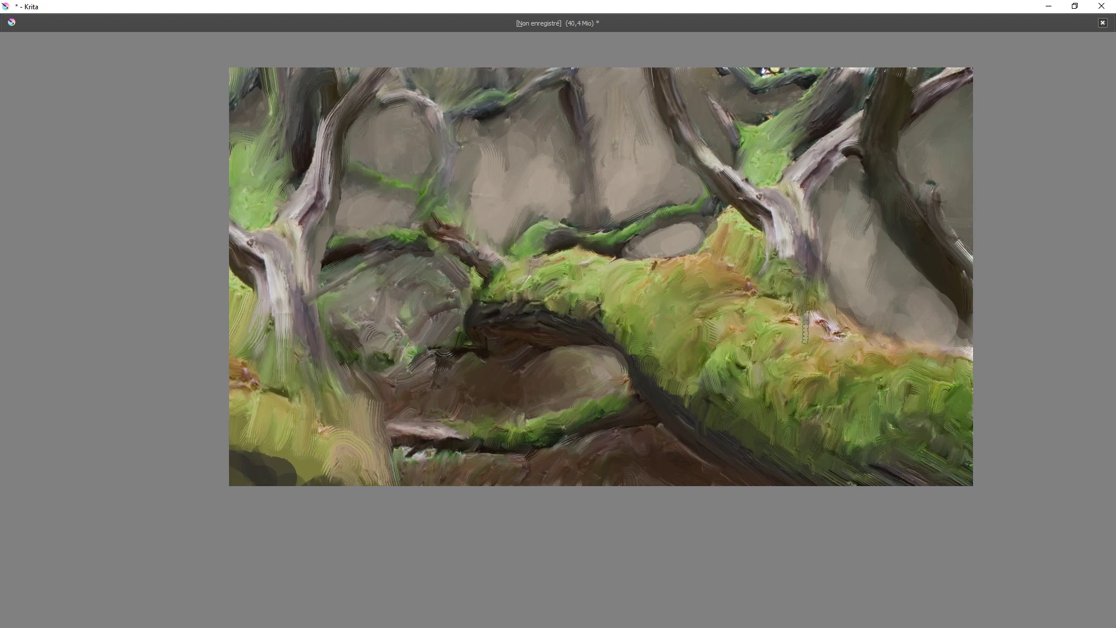
key(Tab)
key(Tab)
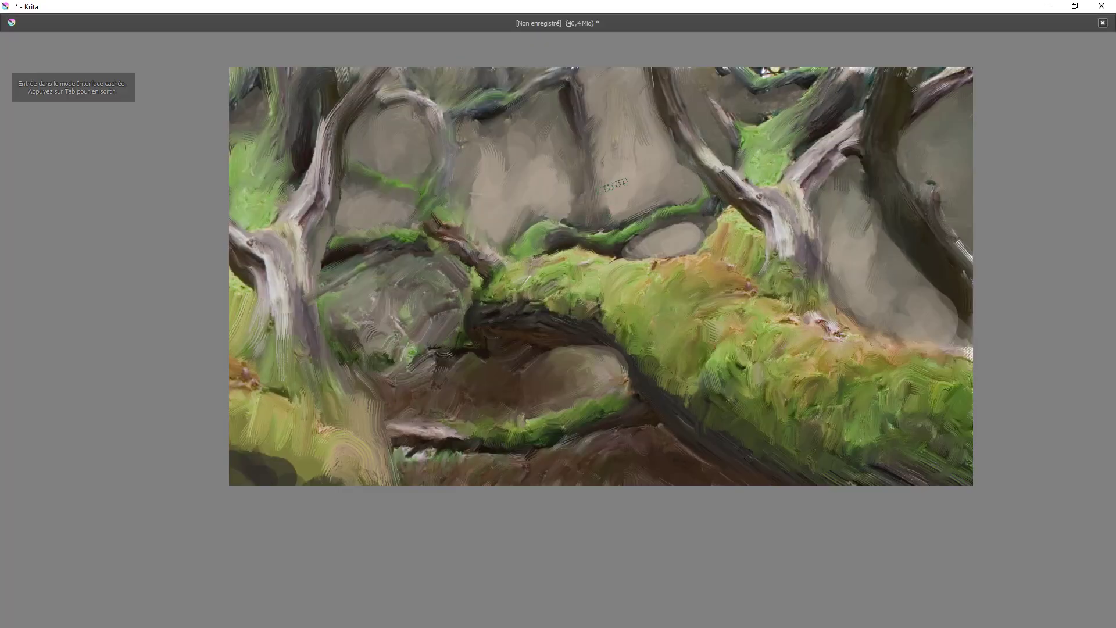
key(Tab)
key(Tab)
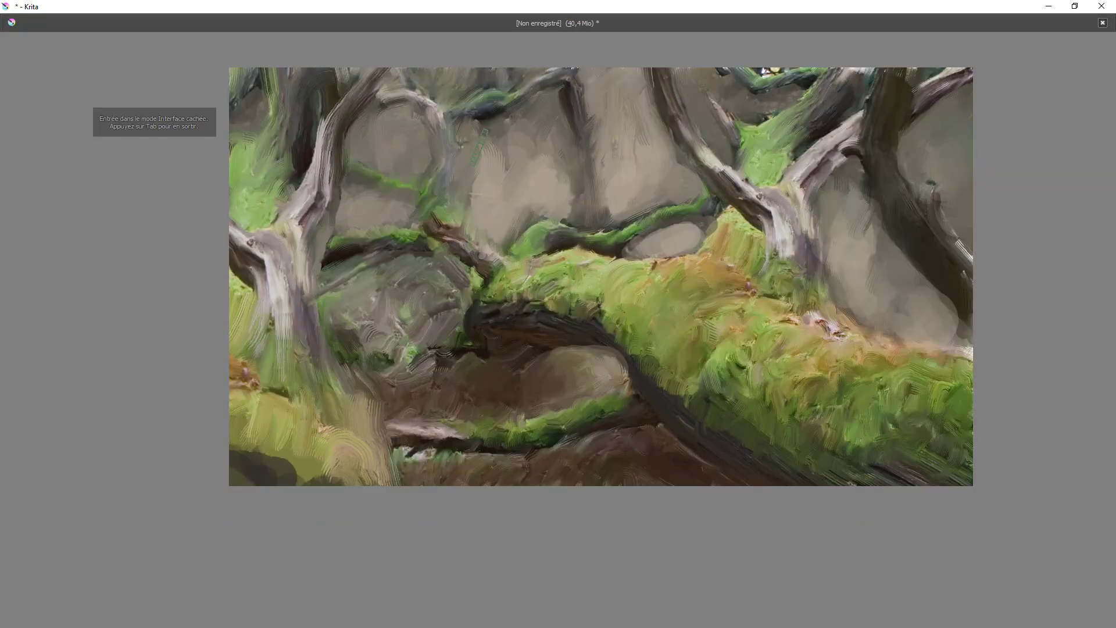
key(Tab)
key(Tab)
key(Tab)
key(Tab)
key(Tab)
key(Tab)
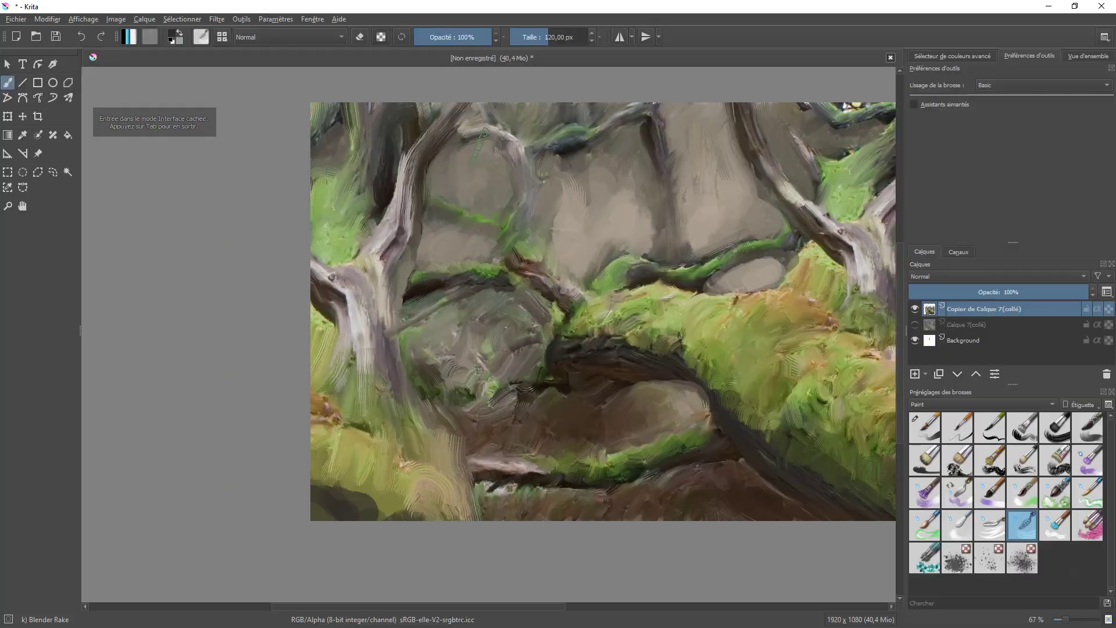
key(Tab)
key(Tab)
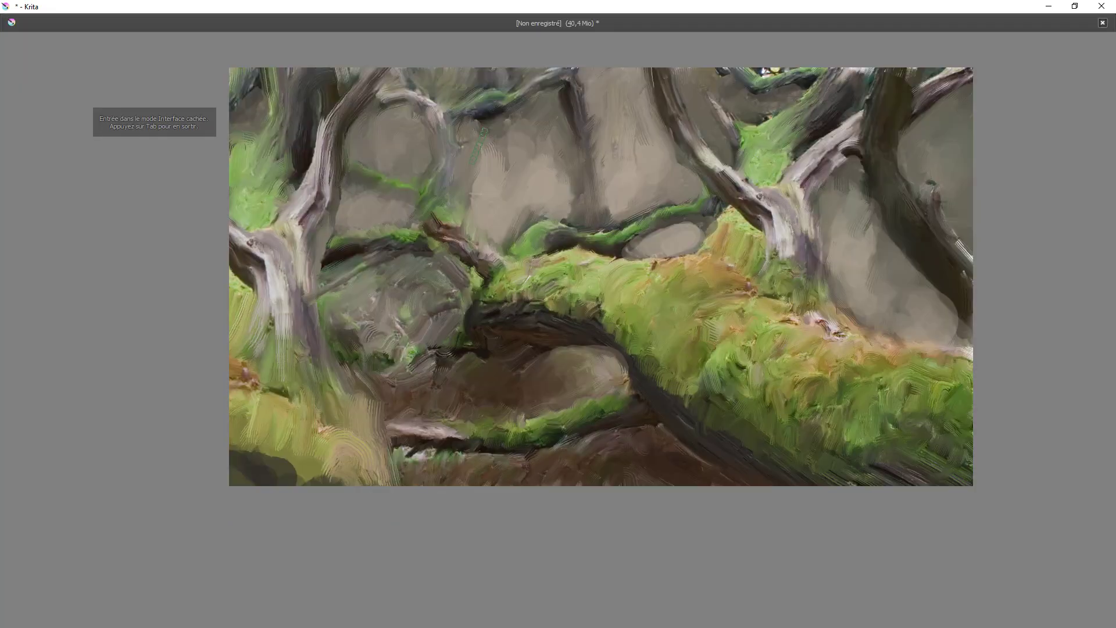
Add a paint layer above the painting and shade the left trunk's outer side in sampled dark brown with the Basic-5 Size Opacity brush.
key(Tab)
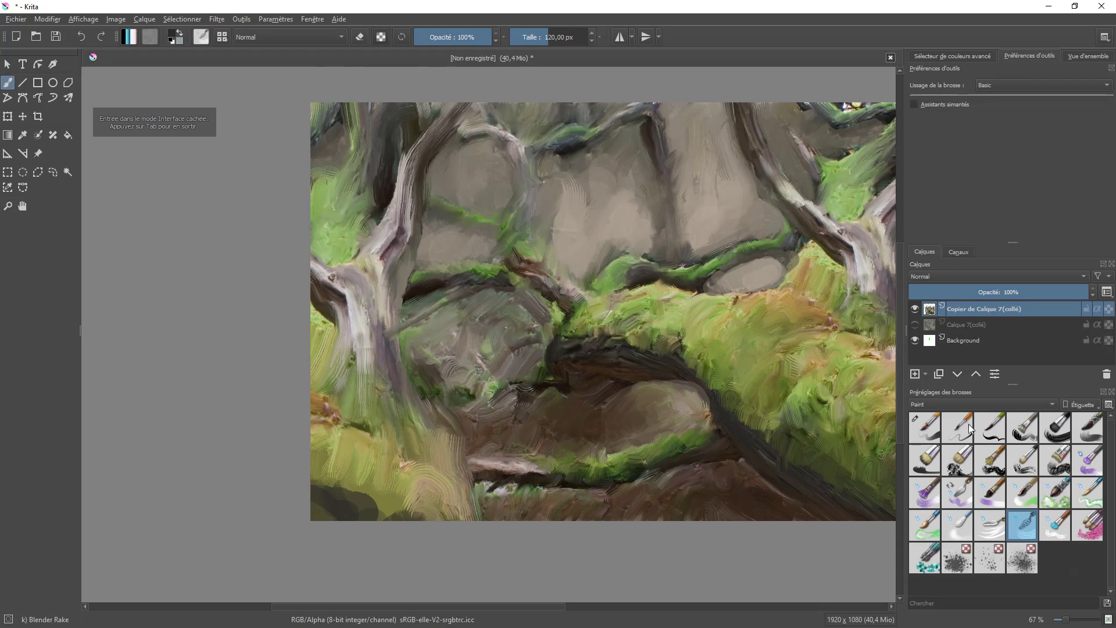
click(926, 437)
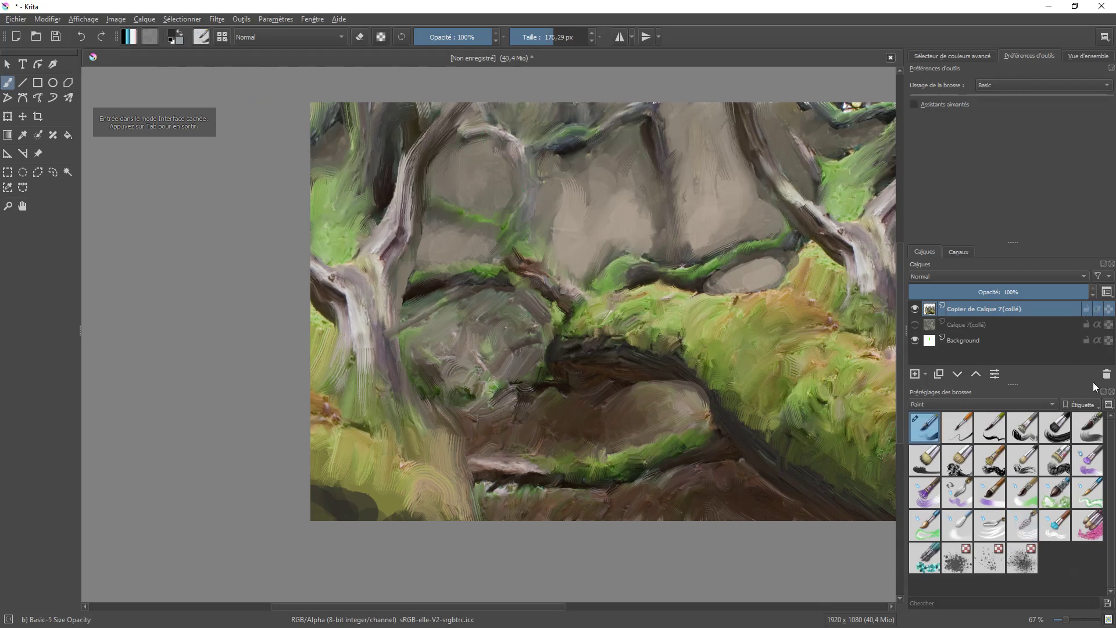
click(915, 375)
click(957, 428)
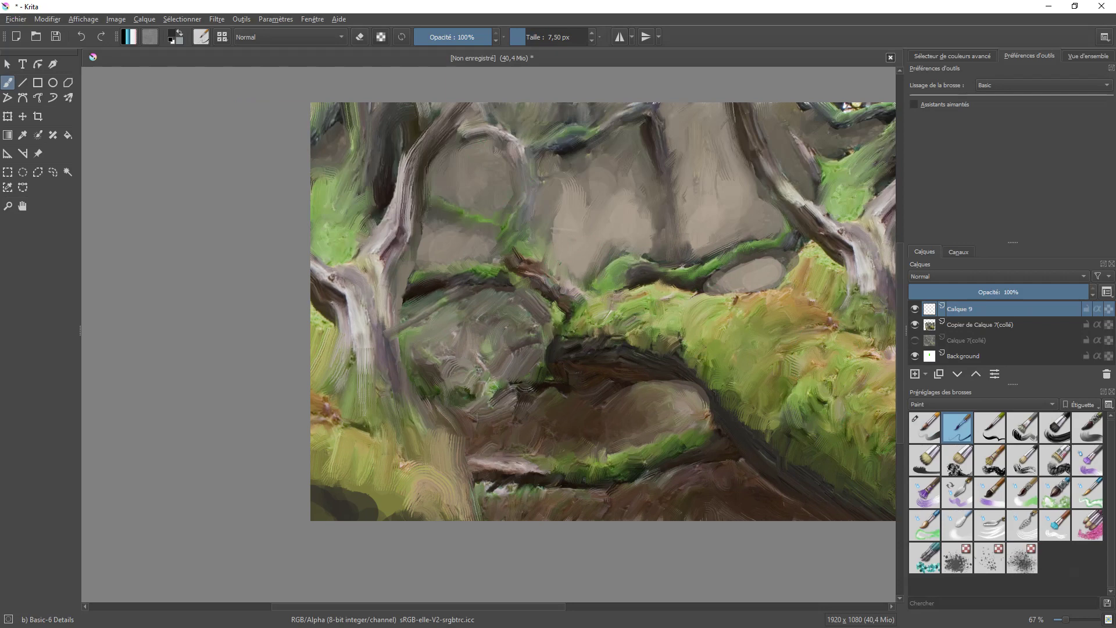
click(928, 429)
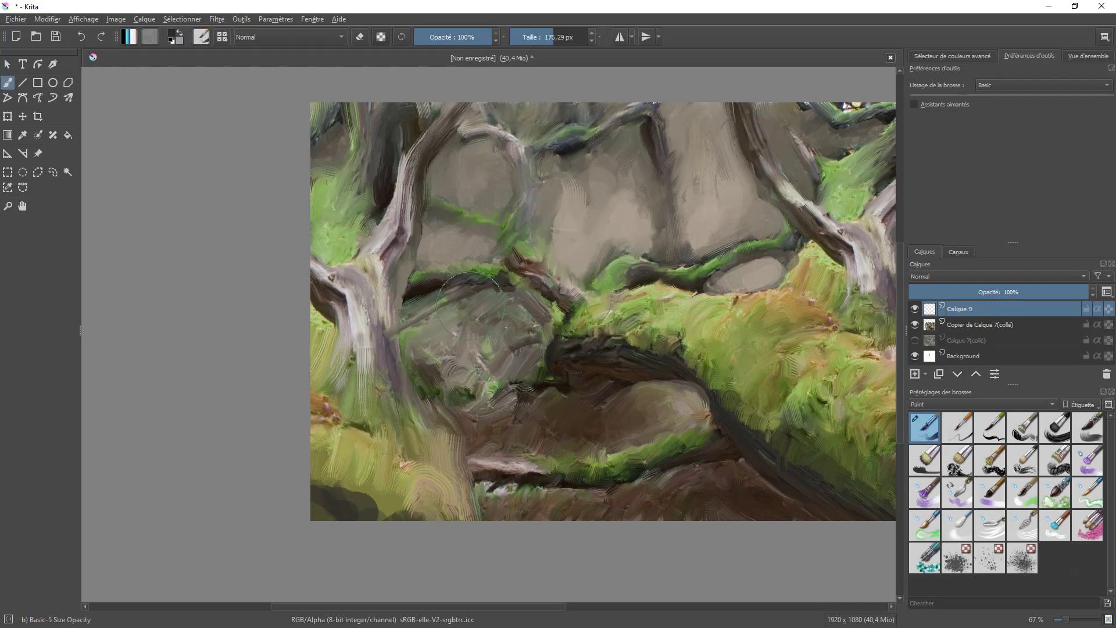
ctrl+click(597, 366)
drag(328, 300, 341, 333)
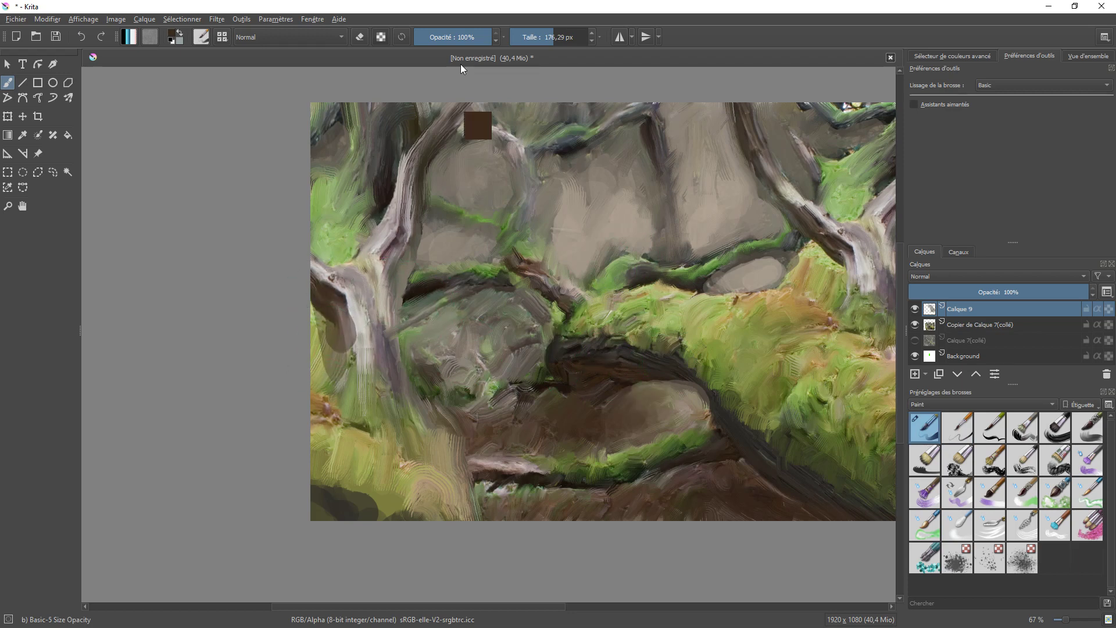
Darken the area beside the left trunk and the bright moss above it with the Bristles-4 Glaze brush at 70 px.
click(445, 37)
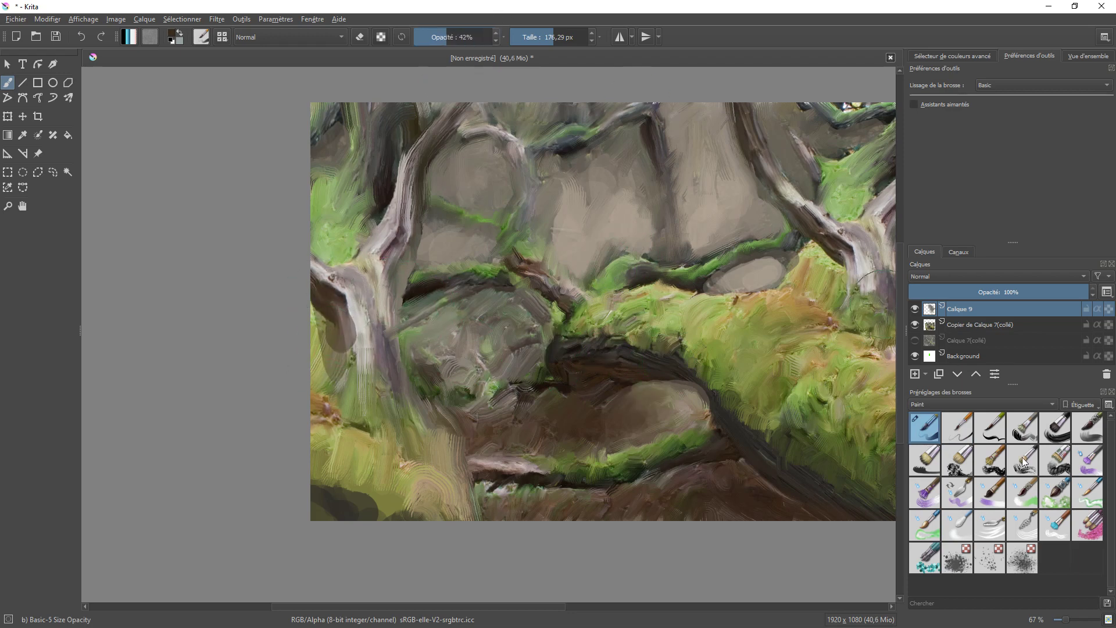
click(1086, 433)
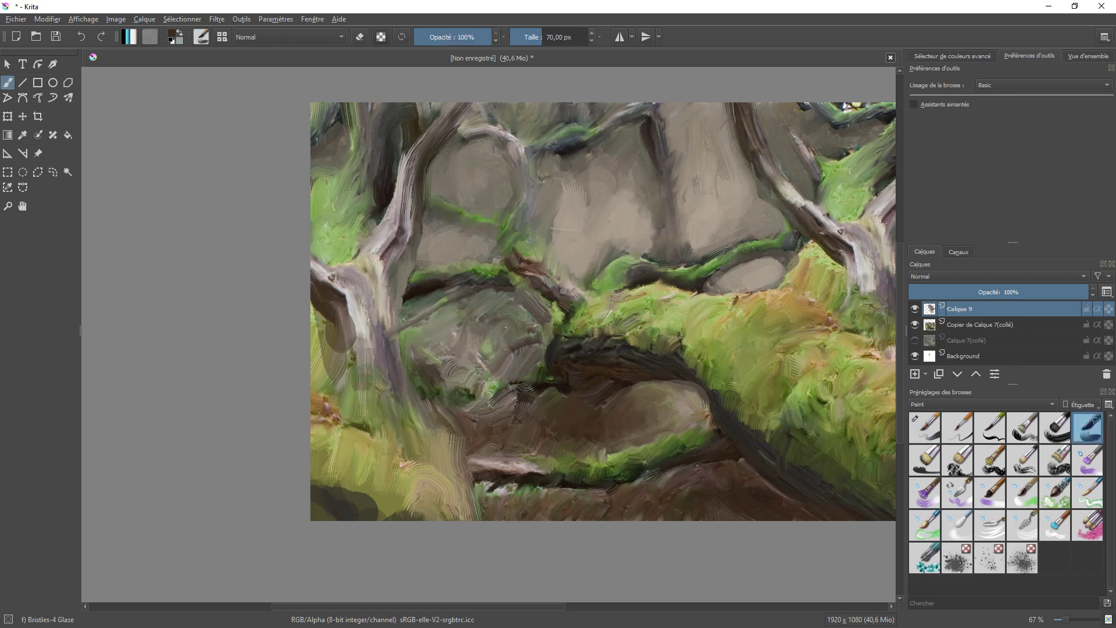
mouse_move(340, 319)
mouse_down()
mouse_move(343, 394)
mouse_move(318, 384)
mouse_up()
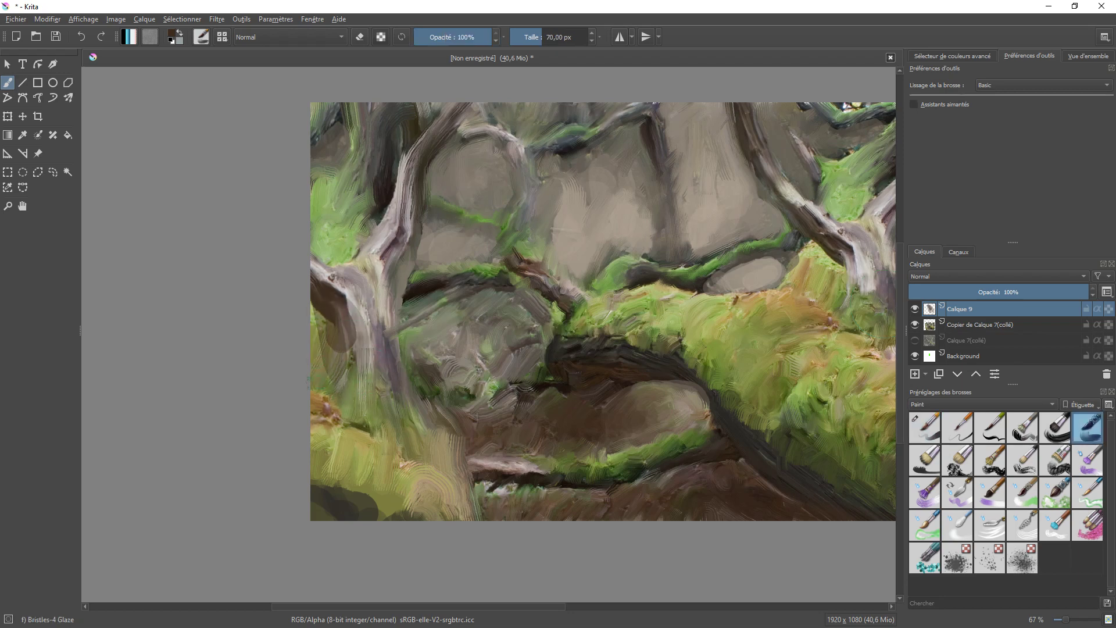
mouse_move(329, 340)
mouse_down()
mouse_move(332, 401)
mouse_move(352, 395)
mouse_up()
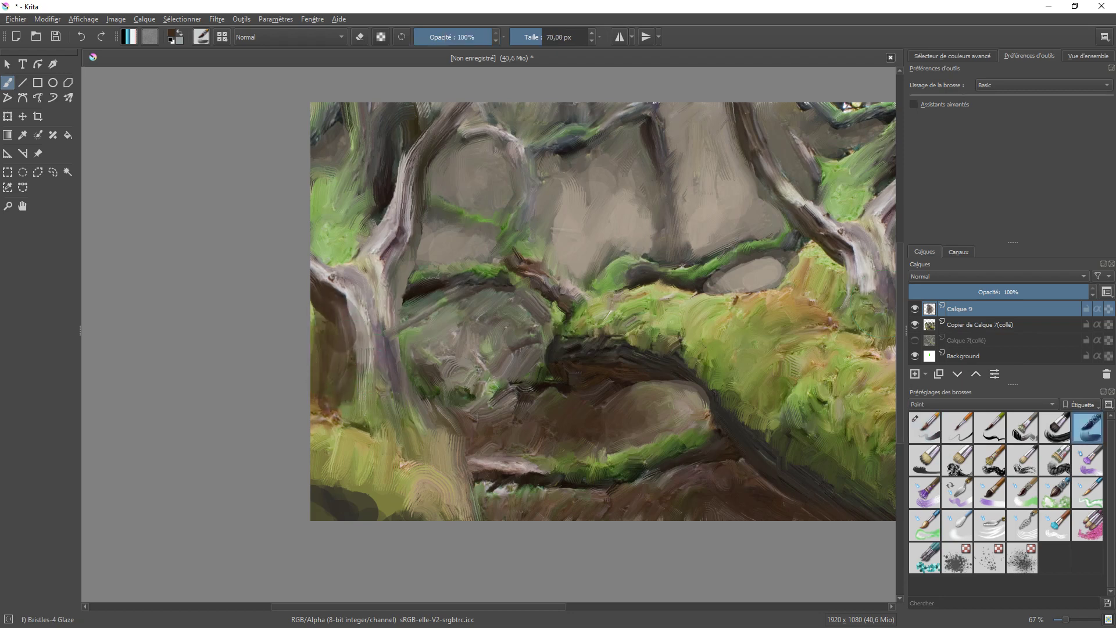
key(Tab)
mouse_move(247, 138)
mouse_down()
mouse_move(236, 183)
mouse_move(259, 220)
mouse_move(240, 198)
mouse_move(249, 189)
mouse_up()
drag(273, 209, 292, 184)
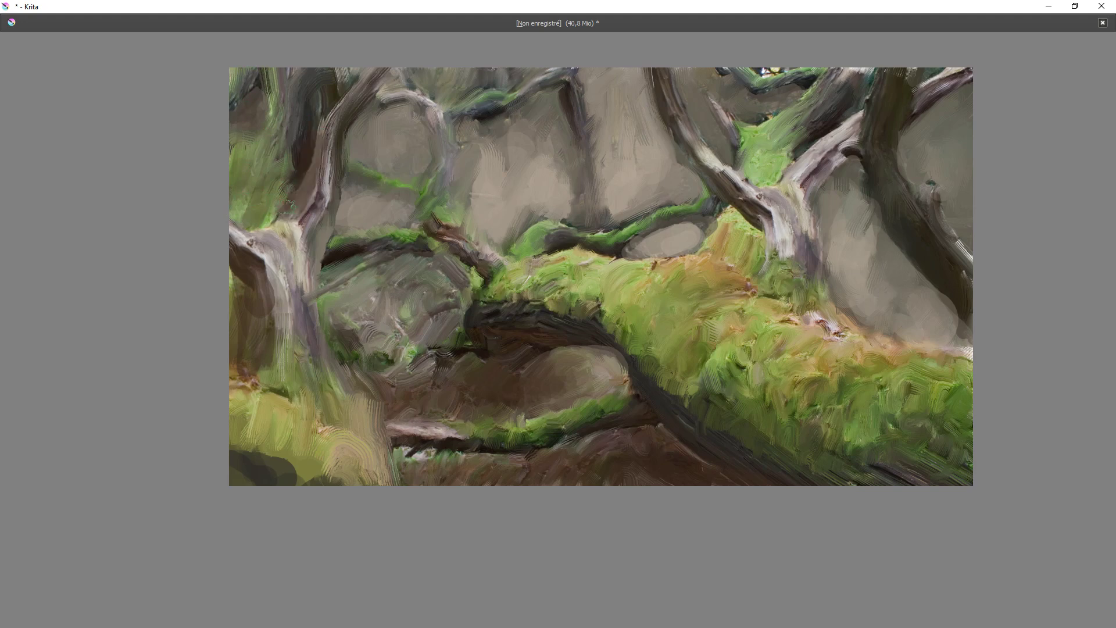
Glaze pale and tan strokes along the left trunk's root to widen it down to the picture's lower edge.
mouse_move(240, 402)
mouse_down()
mouse_move(208, 447)
mouse_move(255, 436)
mouse_up()
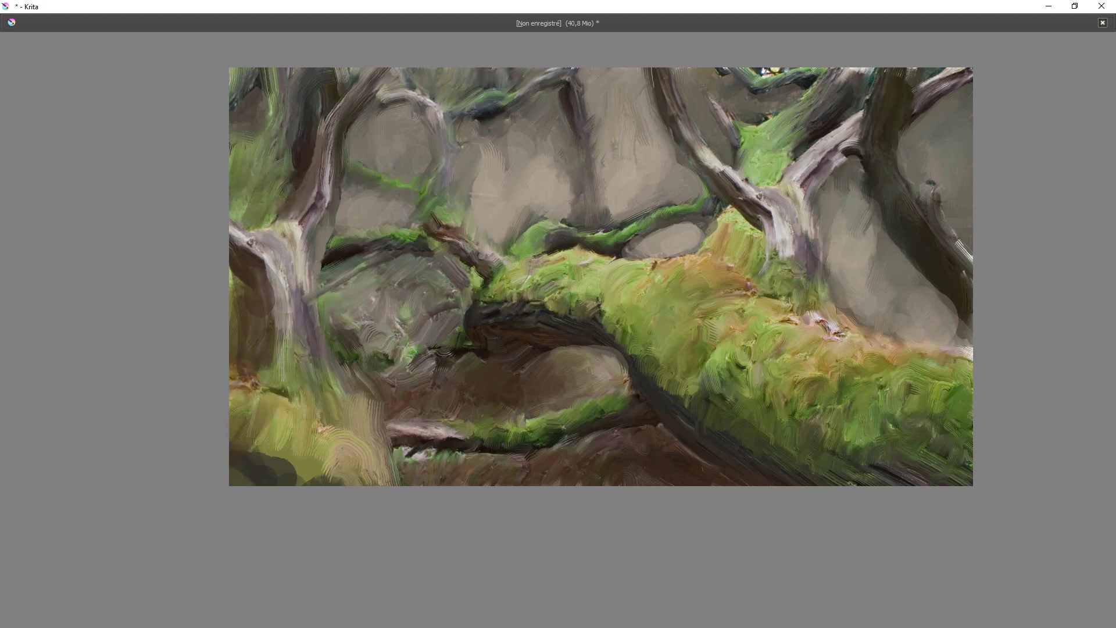
mouse_move(358, 393)
mouse_down()
mouse_move(379, 453)
mouse_move(414, 465)
mouse_move(428, 492)
mouse_up()
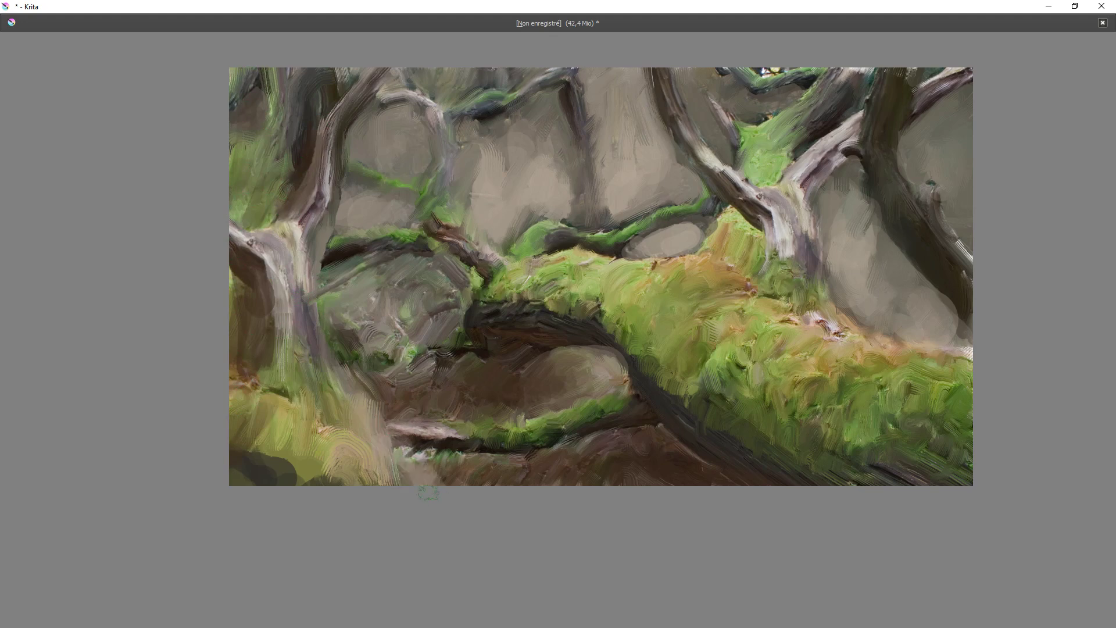
mouse_move(351, 400)
mouse_down()
mouse_move(384, 433)
mouse_move(374, 459)
mouse_move(380, 430)
mouse_move(408, 461)
mouse_move(418, 501)
mouse_up()
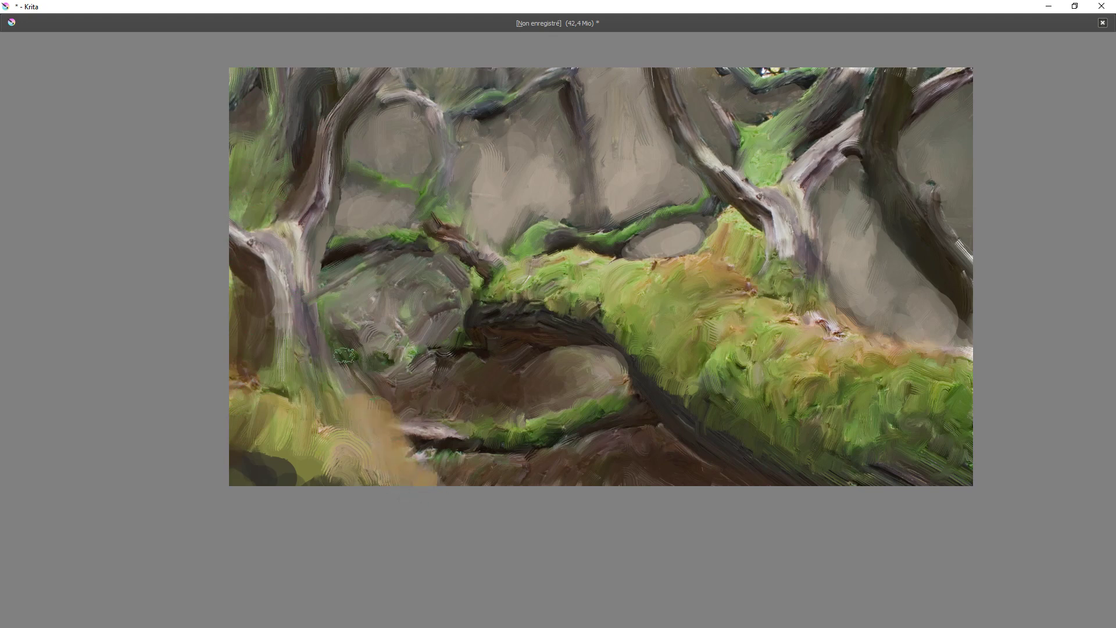
Sample the yellow-green of the log's moss and glaze it over the left trunk's root and the mossy mound.
ctrl+click(623, 265)
drag(339, 405, 382, 432)
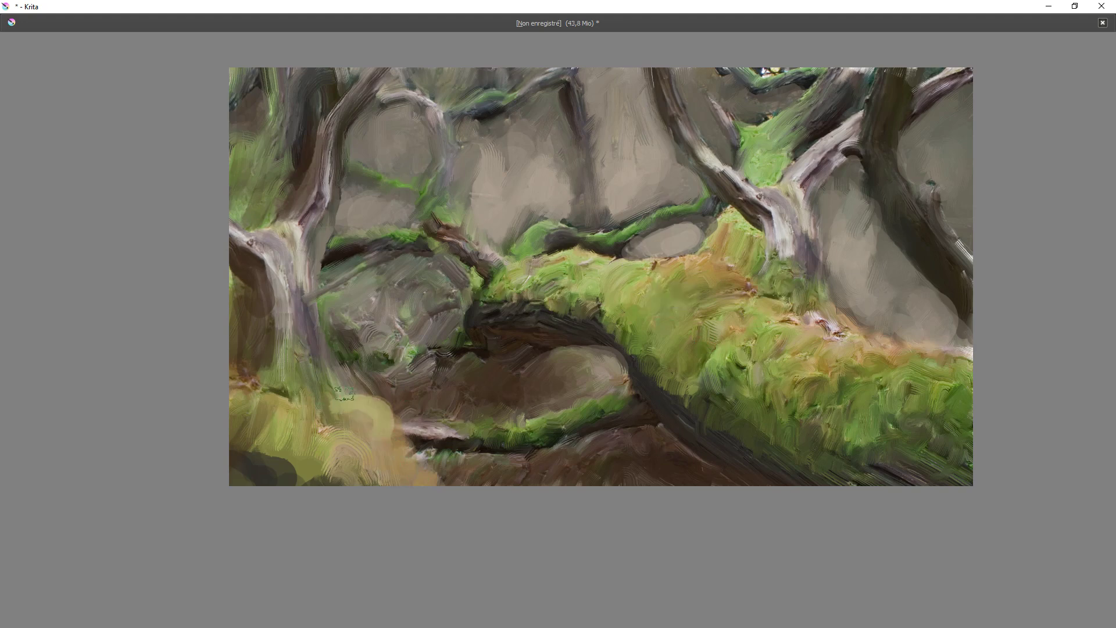
mouse_move(344, 393)
mouse_down()
mouse_move(376, 408)
mouse_move(419, 467)
mouse_move(450, 470)
mouse_move(426, 474)
mouse_move(396, 441)
mouse_move(407, 422)
mouse_move(413, 476)
mouse_move(419, 445)
mouse_move(436, 480)
mouse_up()
drag(334, 439, 342, 472)
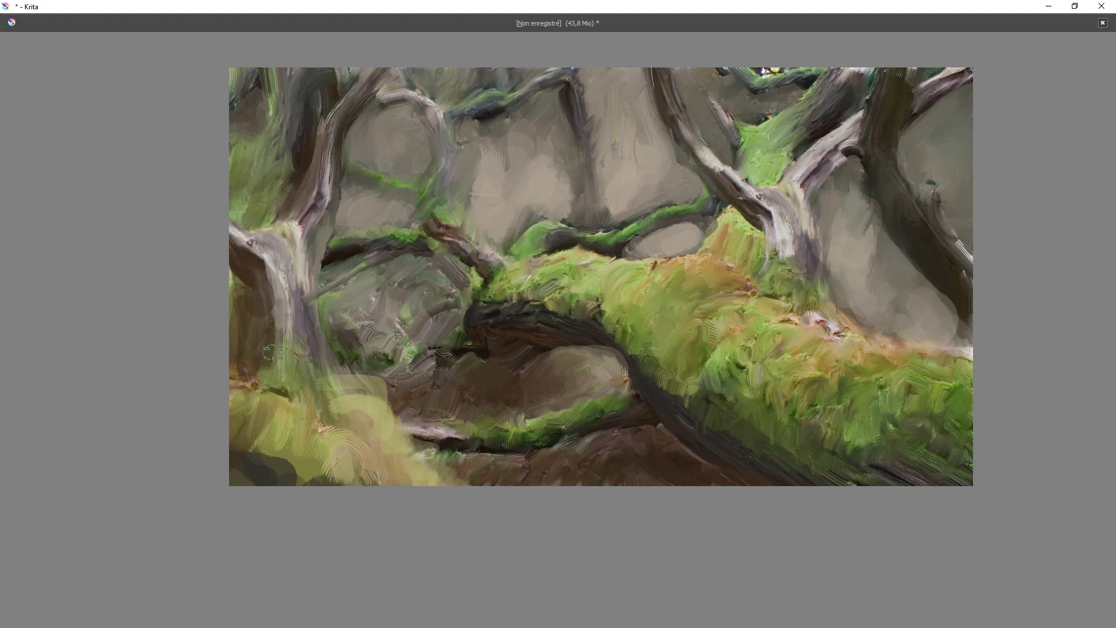
Cover the dark patch in the painting's lower-left corner with pale tones sampled from the left trunk and the log.
ctrl+click(297, 278)
mouse_move(294, 397)
mouse_down()
mouse_move(265, 460)
mouse_move(255, 456)
mouse_move(257, 494)
mouse_up()
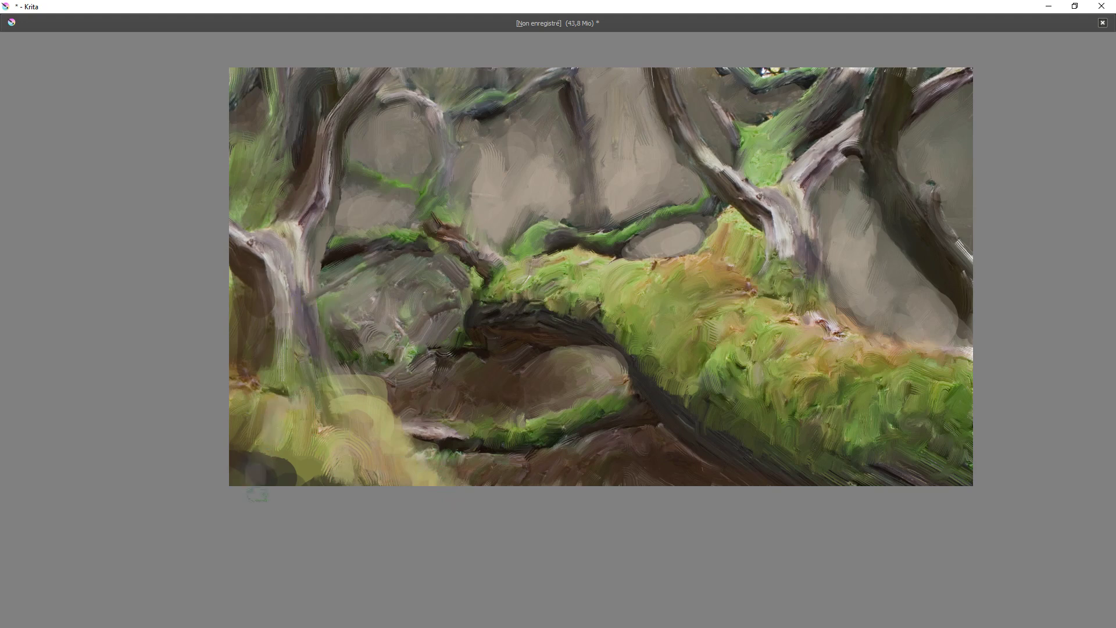
mouse_move(293, 444)
mouse_down()
mouse_move(272, 460)
mouse_move(299, 464)
mouse_move(273, 451)
mouse_up()
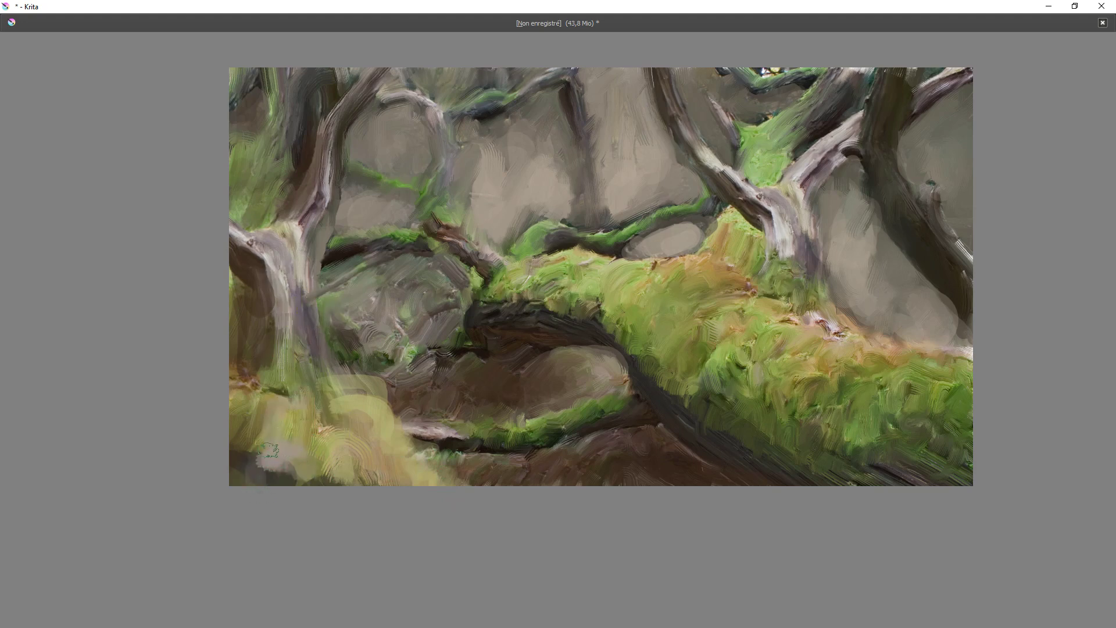
ctrl+click(821, 314)
Sample the brown beneath the log and glaze it over the left trunk's shadow, the upper-left foliage and the upper-right branch and background.
ctrl+click(606, 372)
mouse_move(281, 296)
mouse_down()
mouse_move(250, 262)
mouse_move(236, 319)
mouse_move(273, 354)
mouse_move(206, 399)
mouse_up()
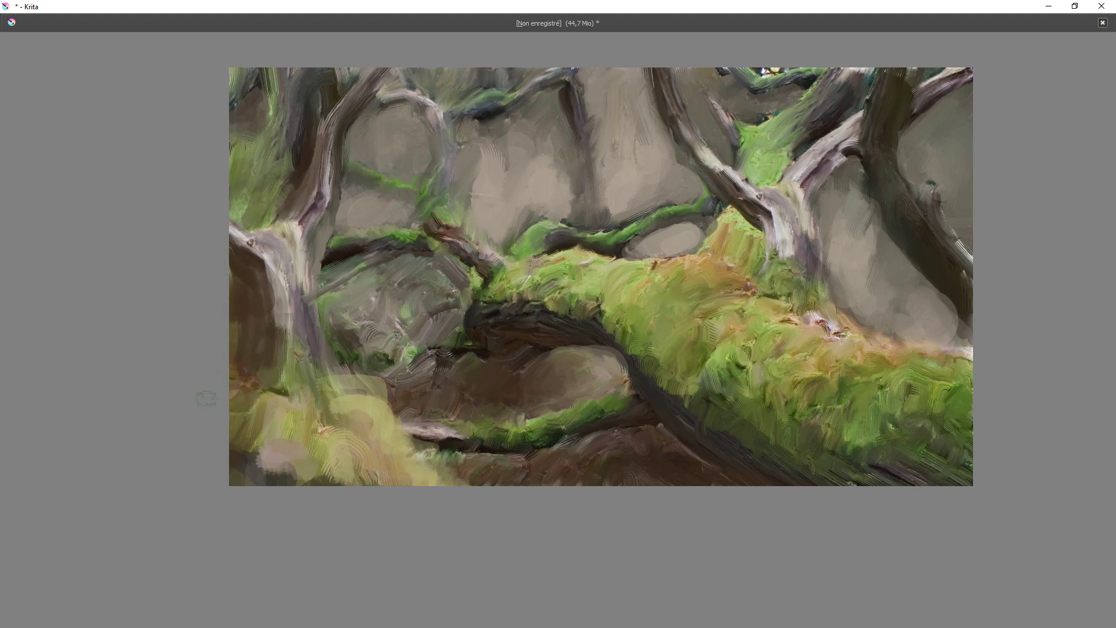
mouse_move(239, 127)
mouse_down()
mouse_move(236, 151)
mouse_move(264, 110)
mouse_up()
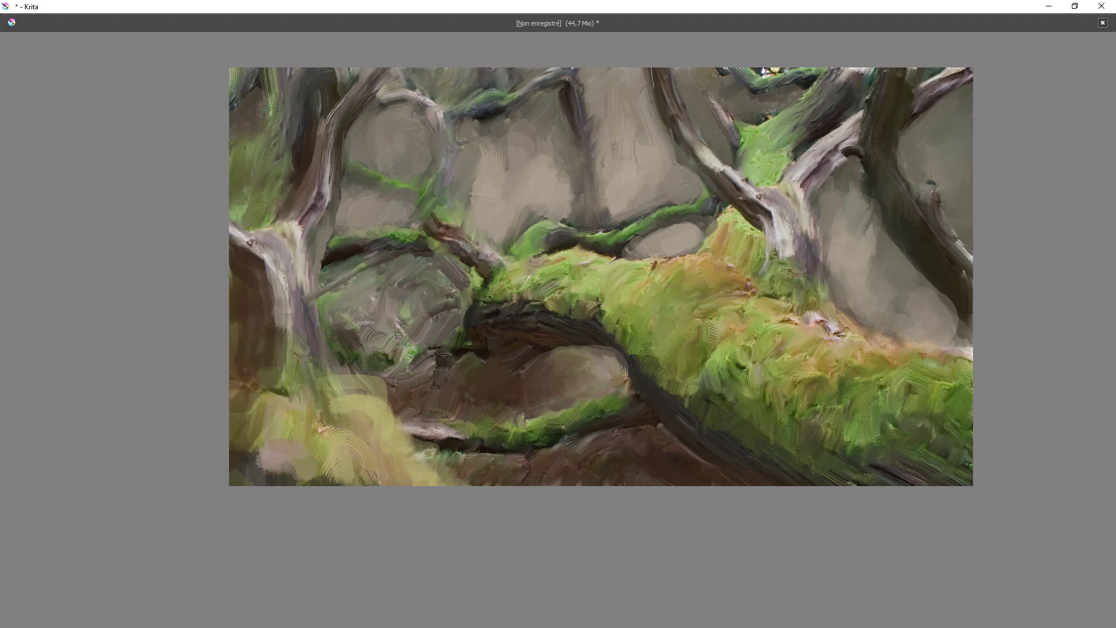
drag(253, 54, 256, 130)
drag(256, 131, 290, 76)
mouse_move(936, 66)
mouse_down()
mouse_move(923, 110)
mouse_move(946, 60)
mouse_move(963, 89)
mouse_move(969, 70)
mouse_move(911, 111)
mouse_move(925, 87)
mouse_move(940, 117)
mouse_move(905, 171)
mouse_move(905, 127)
mouse_move(928, 115)
mouse_move(961, 138)
mouse_move(976, 231)
mouse_up()
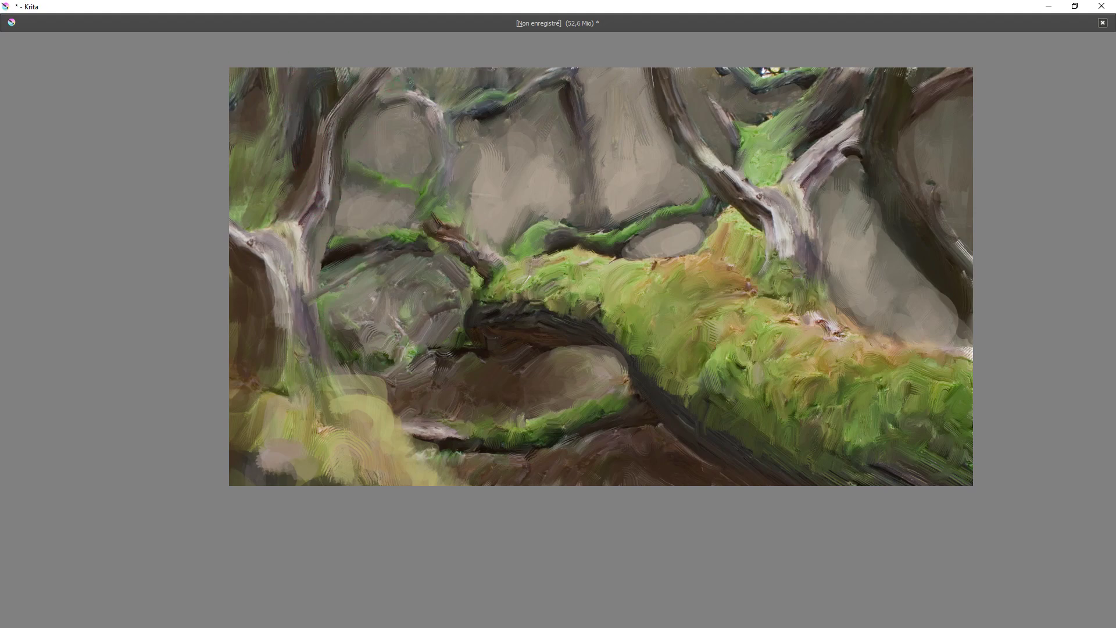
Try sketching thin dark branches on the pale background above the log with the Bristles-1 Details brush, and undo them.
key(Tab)
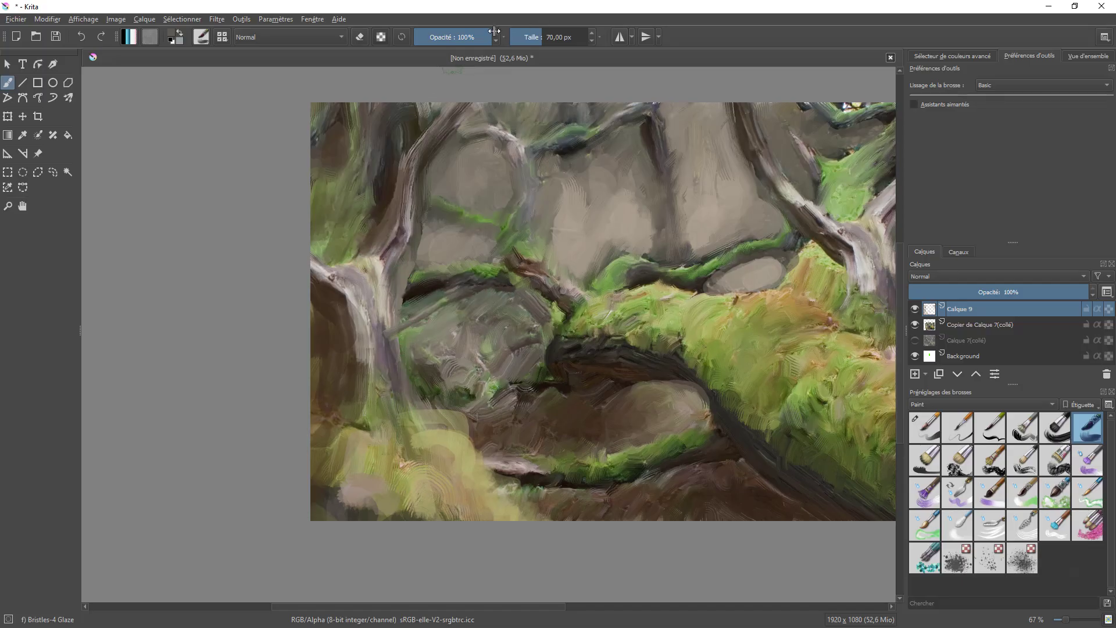
click(958, 426)
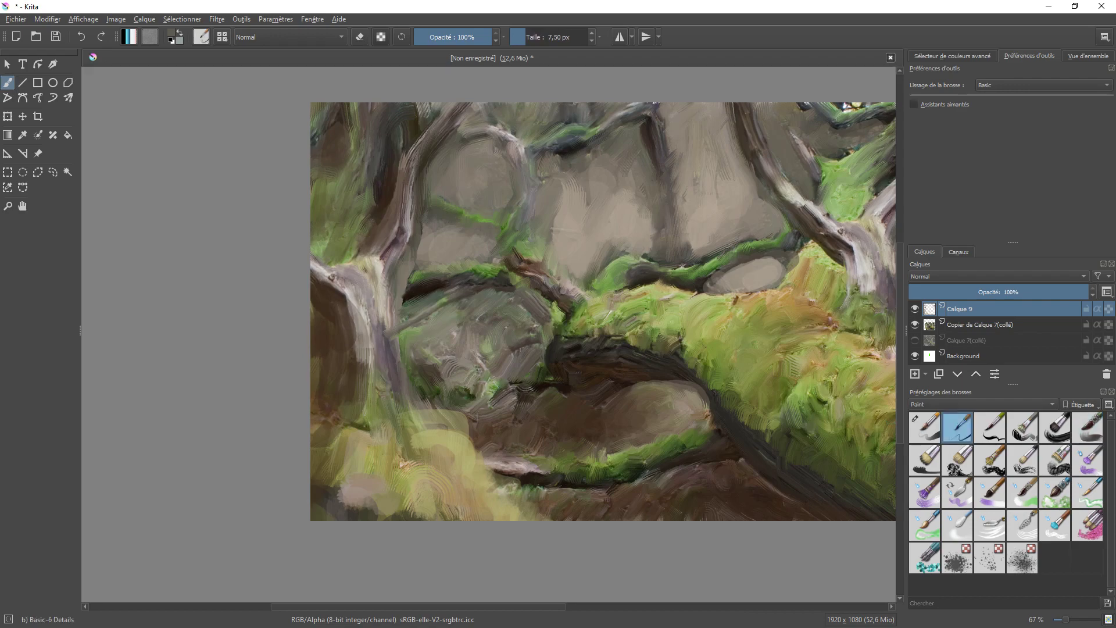
click(990, 427)
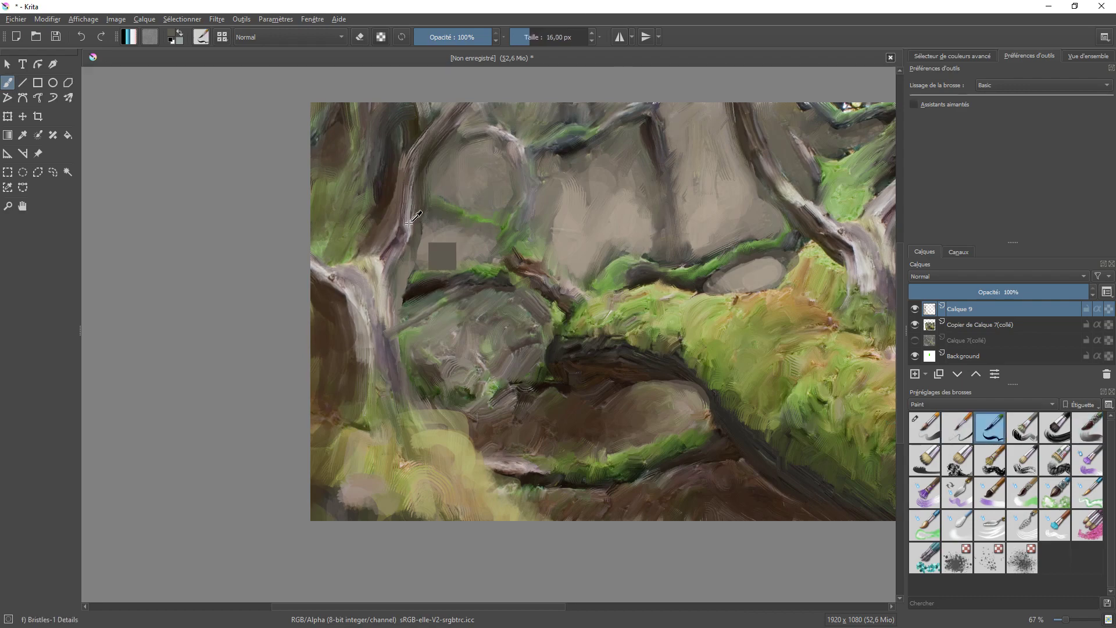
key(Tab)
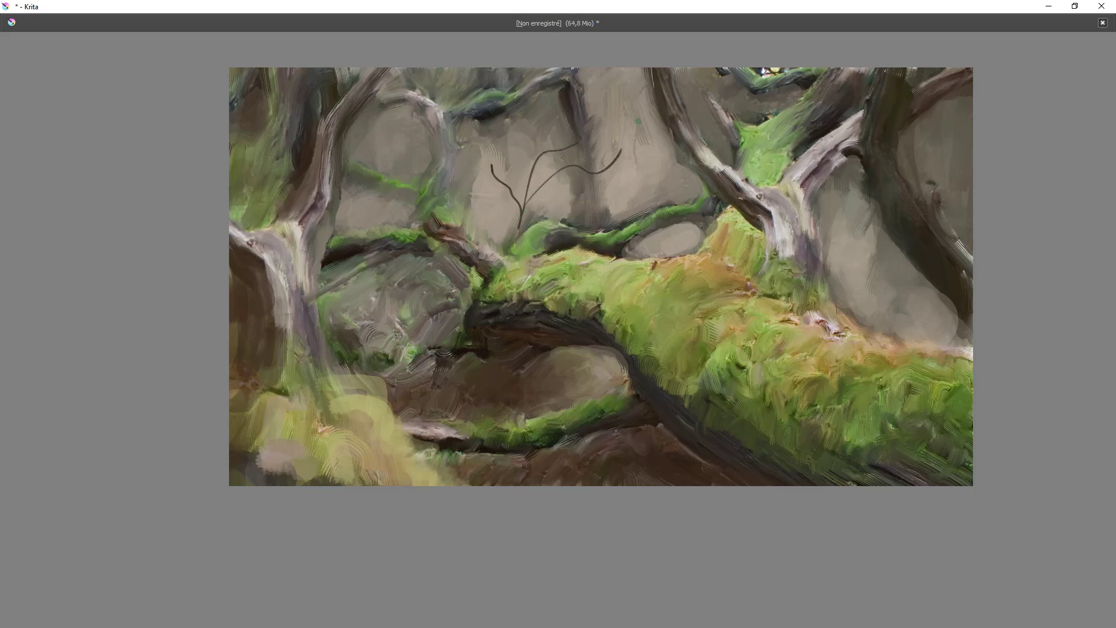
key(ctrl+z)
key(ctrl+z)
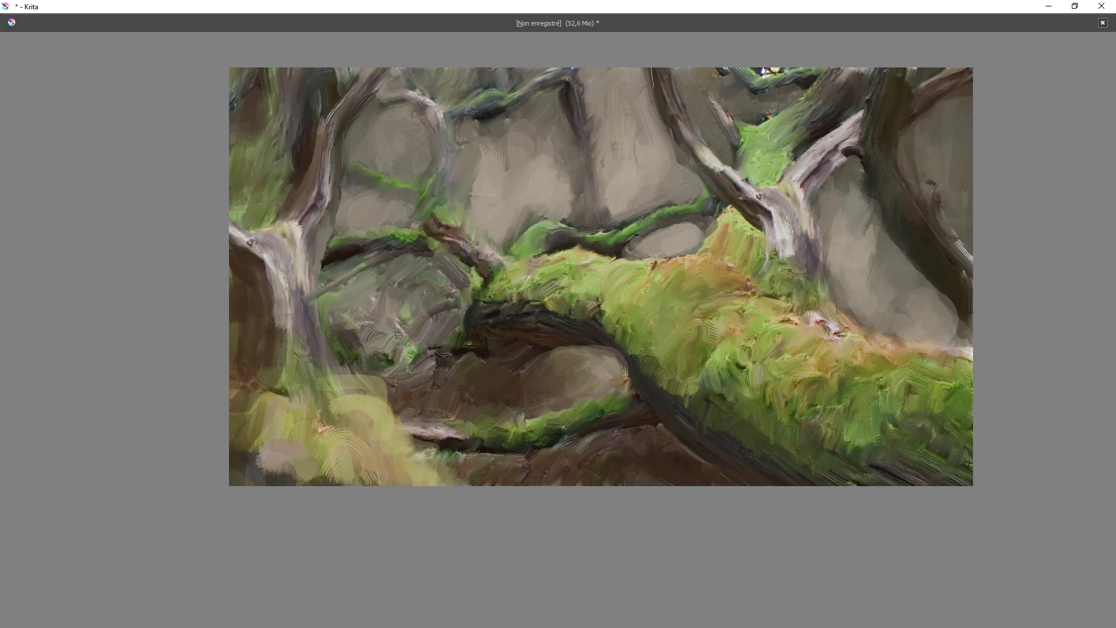
Sketch thin pale contour lines along the left trunk's inner edge, its spreading root and the branch arching towards the canvas's upper edge.
drag(350, 354, 463, 495)
key(ctrl+z)
drag(312, 264, 333, 379)
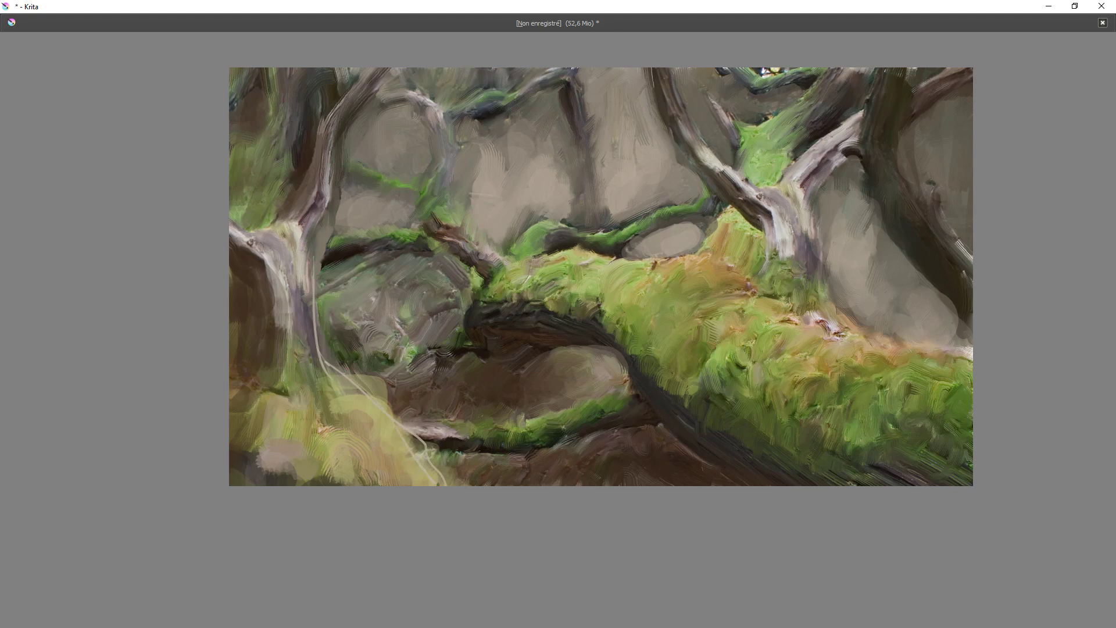
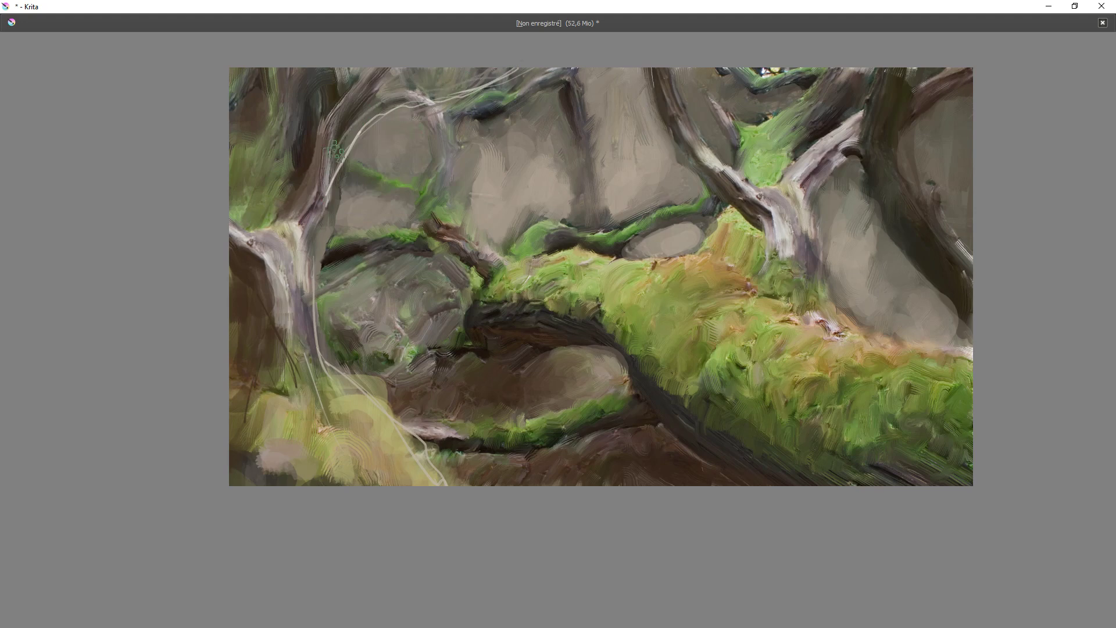
mouse_move(334, 160)
mouse_down()
mouse_move(377, 117)
mouse_move(517, 68)
mouse_move(455, 85)
mouse_up()
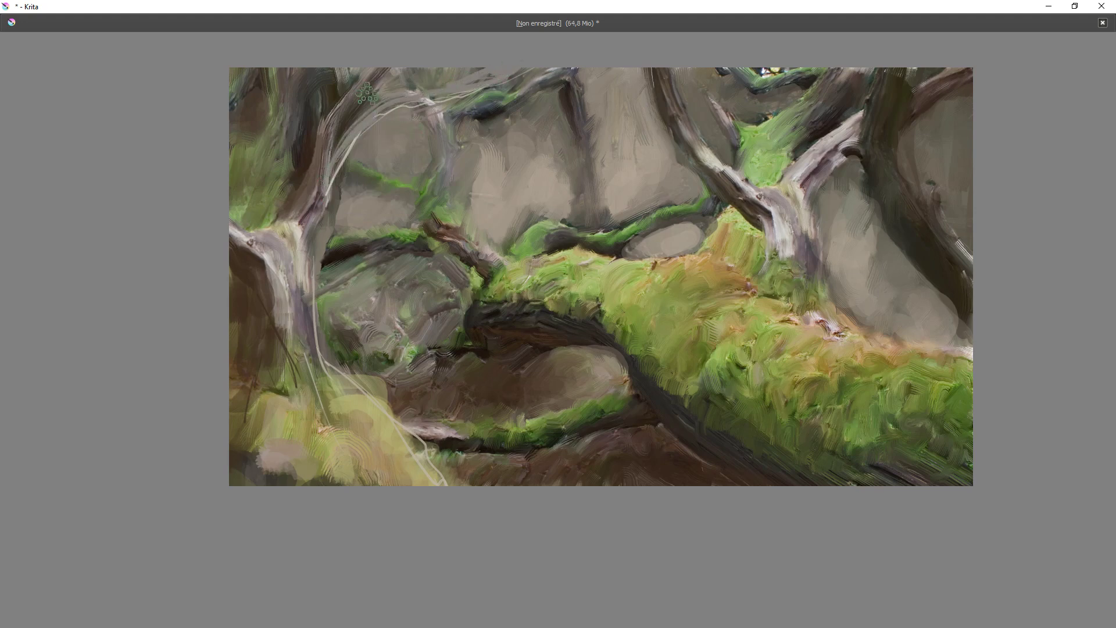
Build up the left tree's inner branch with sampled dark brown, grey and pale bark strokes, from the trunk to the canvas's upper edge.
ctrl+click(348, 125)
drag(340, 145, 437, 91)
drag(510, 67, 336, 137)
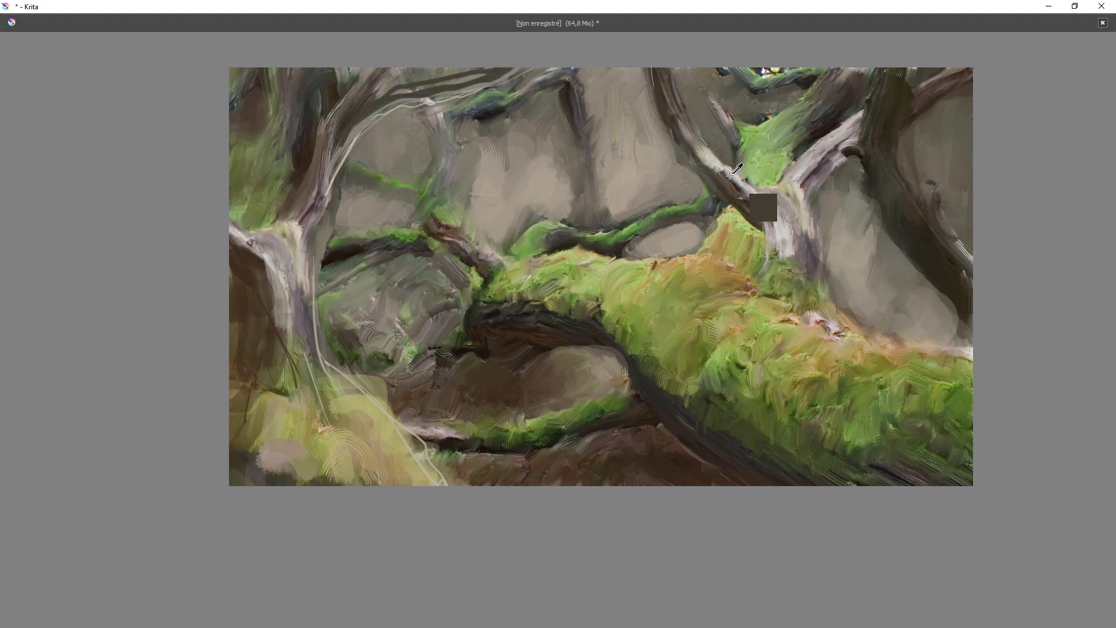
drag(395, 96, 505, 65)
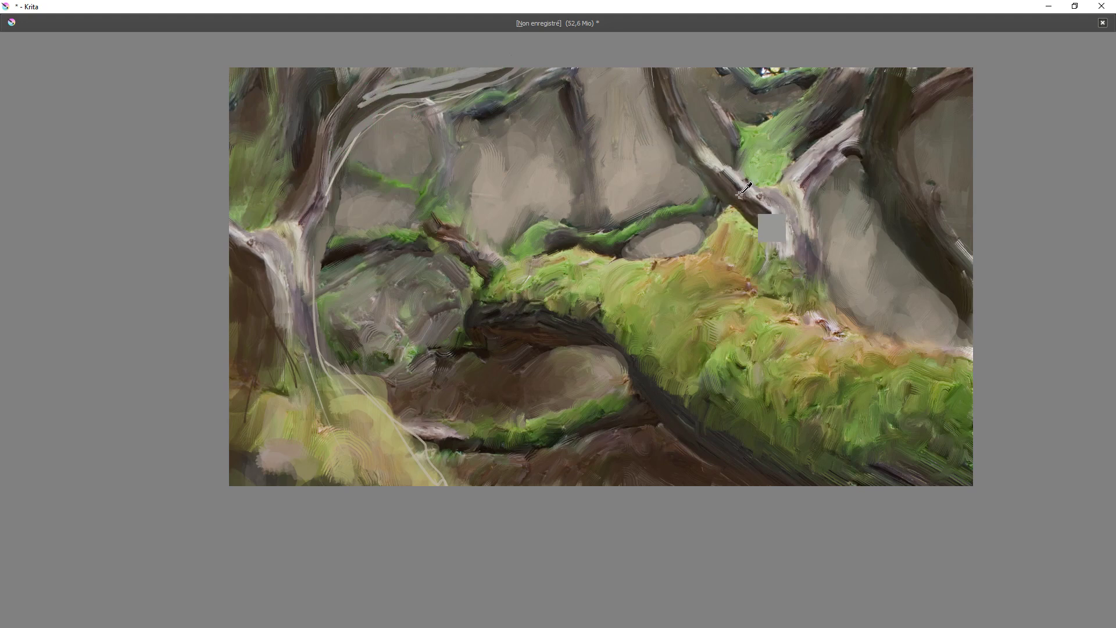
mouse_move(335, 169)
mouse_down()
mouse_move(343, 145)
mouse_move(404, 106)
mouse_move(395, 109)
mouse_move(489, 80)
mouse_move(374, 113)
mouse_move(322, 197)
mouse_move(303, 281)
mouse_move(296, 246)
mouse_move(355, 108)
mouse_move(492, 70)
mouse_up()
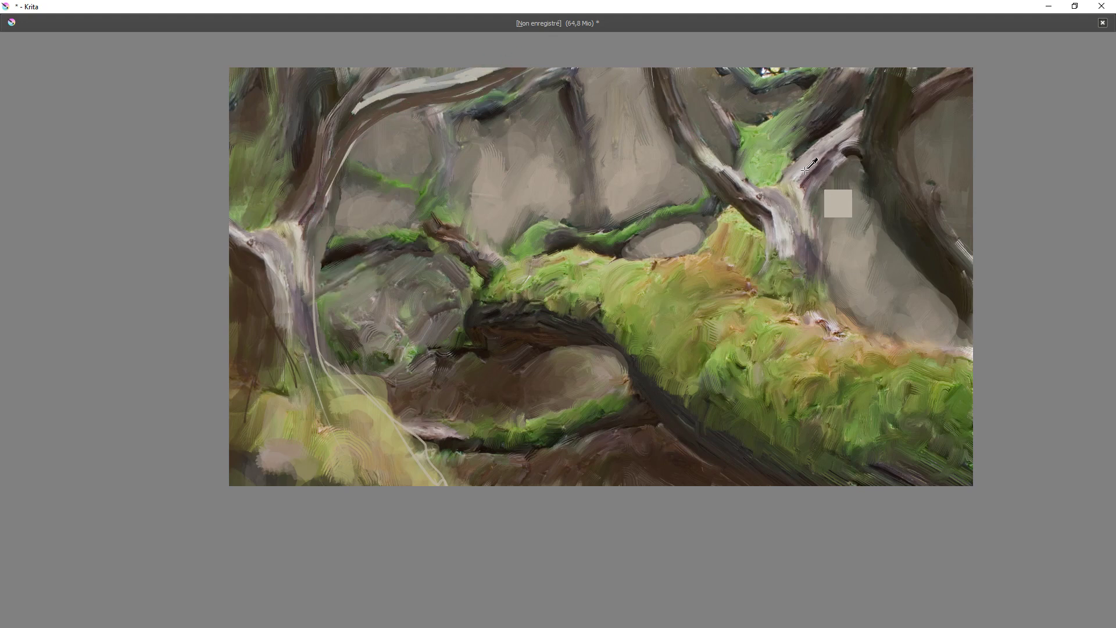
drag(349, 88, 384, 65)
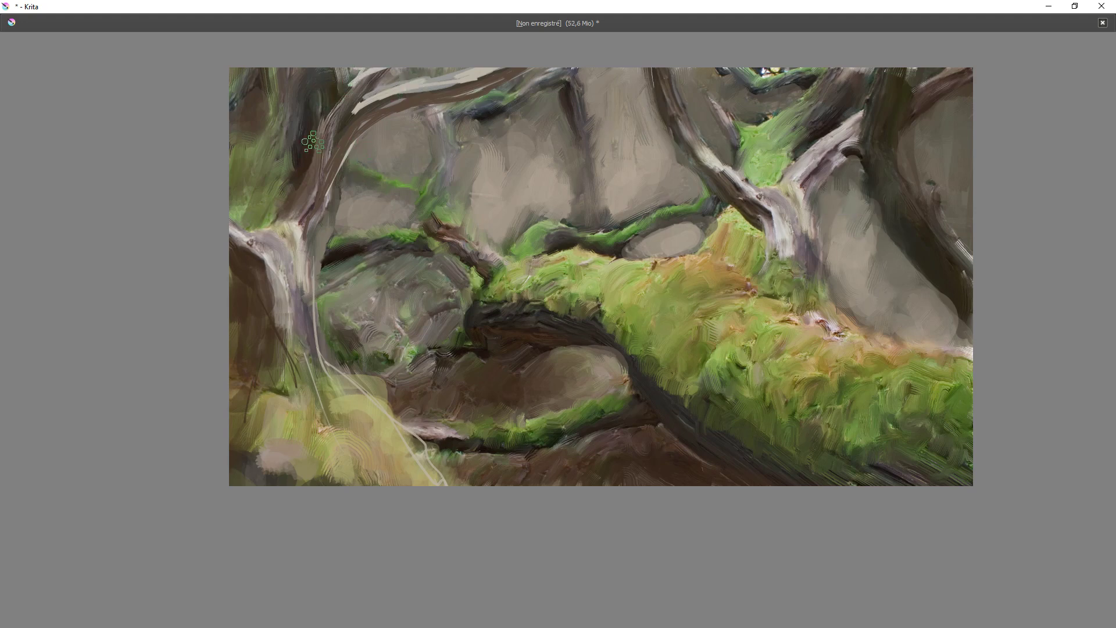
Paint the left tree's outer branch from the upper-left corner to the fork with pale and dark brown strokes.
mouse_move(255, 69)
mouse_down()
mouse_move(290, 96)
mouse_move(316, 139)
mouse_move(308, 125)
mouse_up()
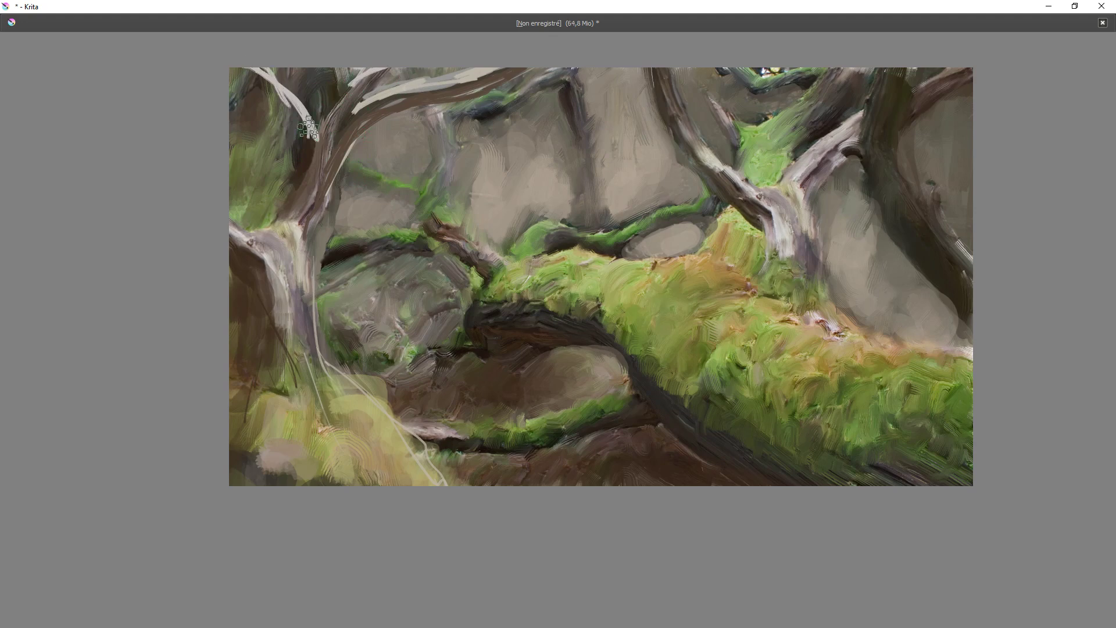
ctrl+click(327, 151)
mouse_move(245, 70)
mouse_down()
mouse_move(273, 85)
mouse_move(244, 71)
mouse_move(305, 110)
mouse_up()
drag(247, 73, 287, 112)
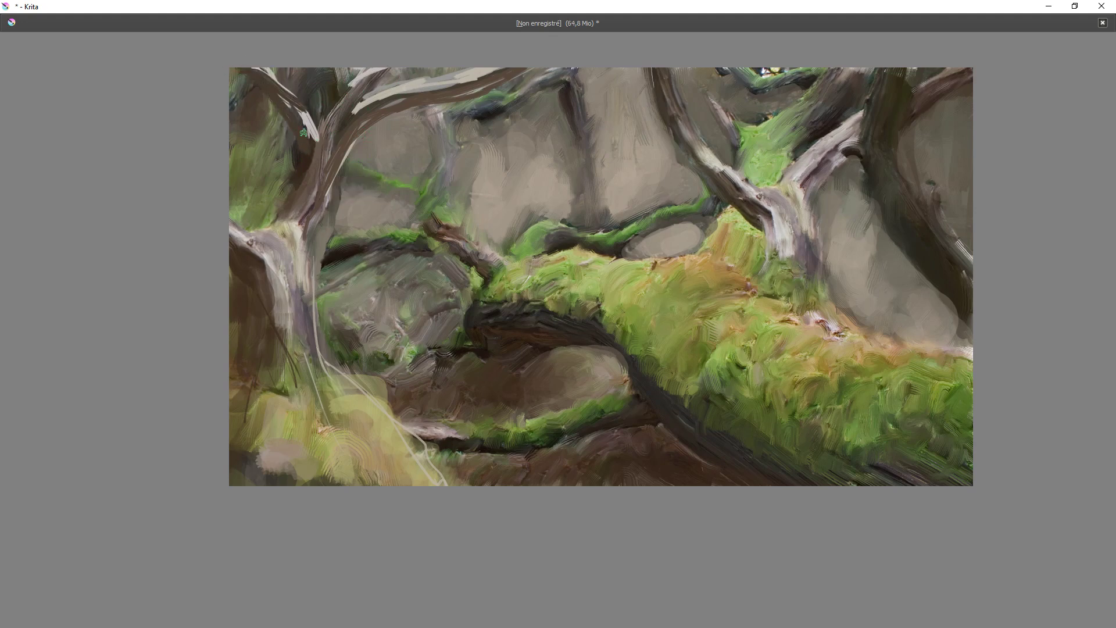
Streak sampled pale and dark bark tones over the left tree's stem below the fork and highlight both of its branches.
ctrl+click(292, 231)
drag(307, 153, 309, 184)
drag(313, 168, 309, 135)
ctrl+click(341, 225)
mouse_move(289, 183)
mouse_down()
mouse_move(271, 238)
mouse_move(307, 182)
mouse_move(301, 213)
mouse_up()
mouse_move(321, 184)
mouse_down()
mouse_move(308, 211)
mouse_move(295, 129)
mouse_up()
drag(300, 167, 305, 148)
drag(303, 187, 305, 146)
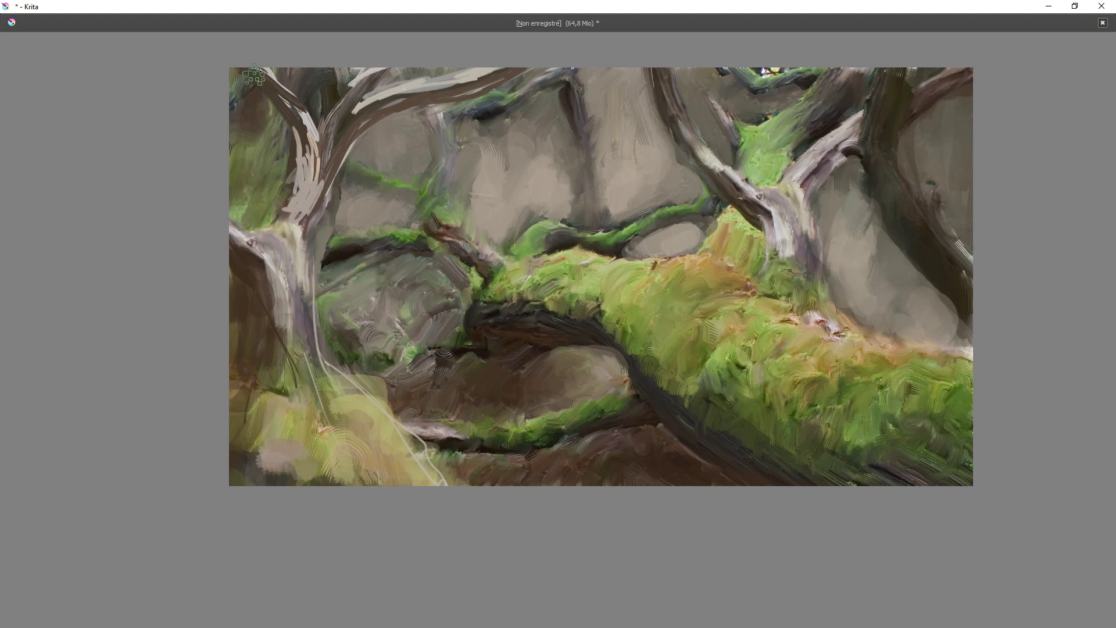
drag(253, 74, 304, 120)
mouse_move(375, 67)
mouse_down()
mouse_move(350, 130)
mouse_move(420, 96)
mouse_up()
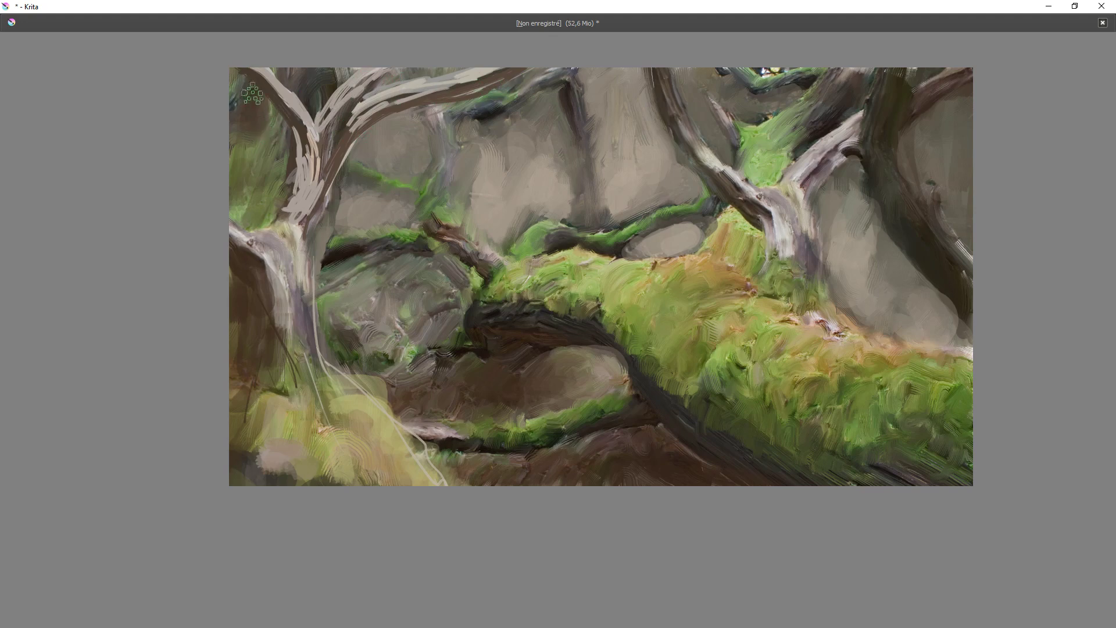
Dab ochre and moss green sampled from the log onto the left tree's stem, fork and upper branches.
ctrl+click(706, 273)
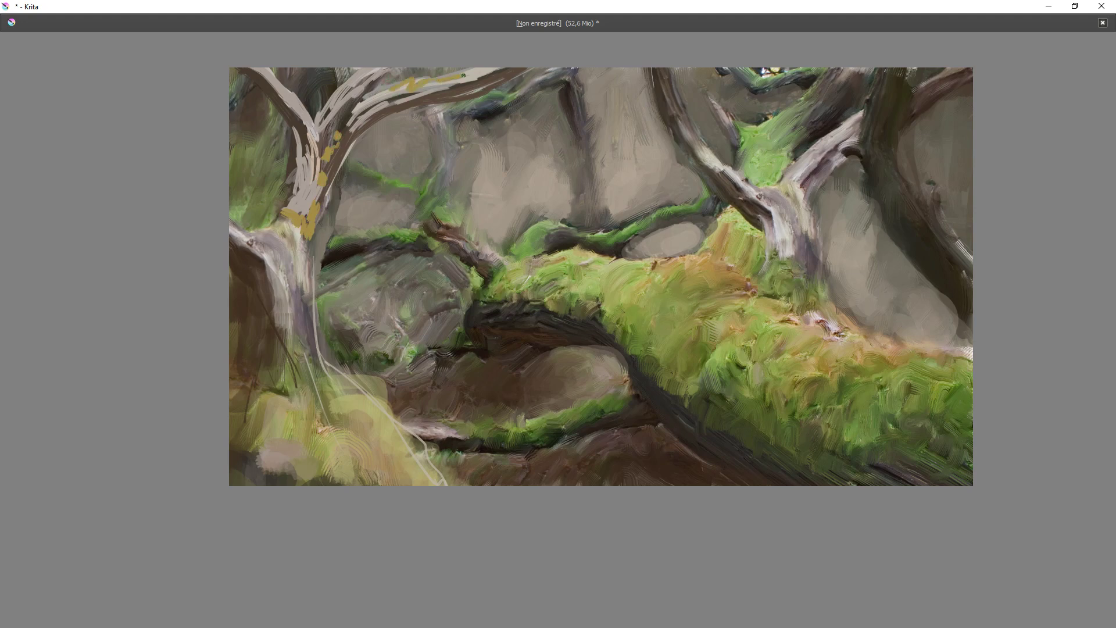
ctrl+click(719, 261)
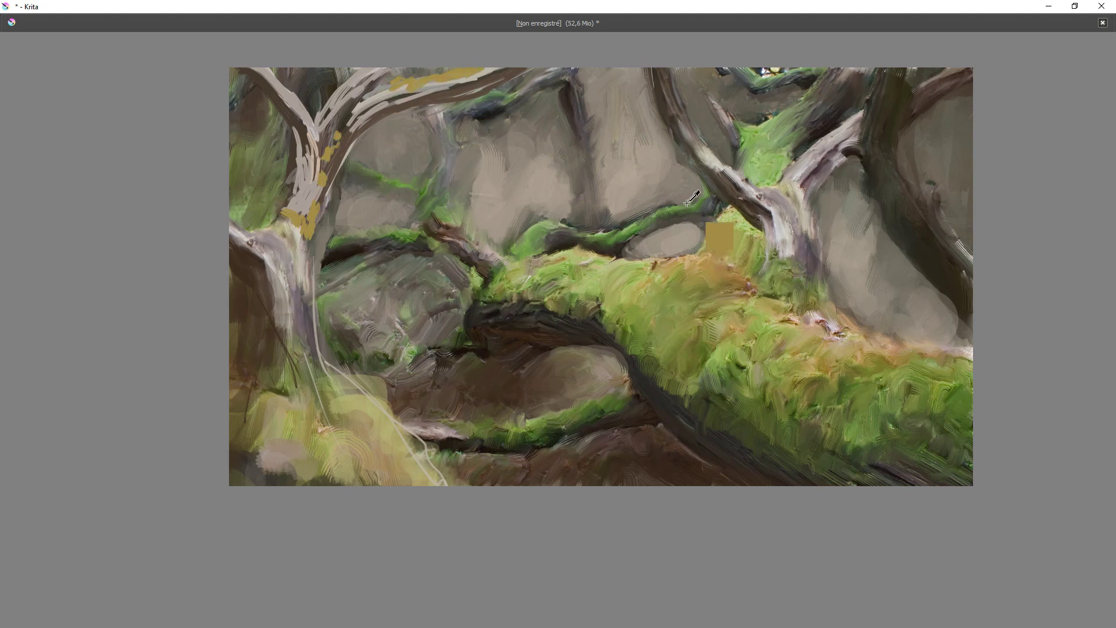
drag(387, 86, 439, 82)
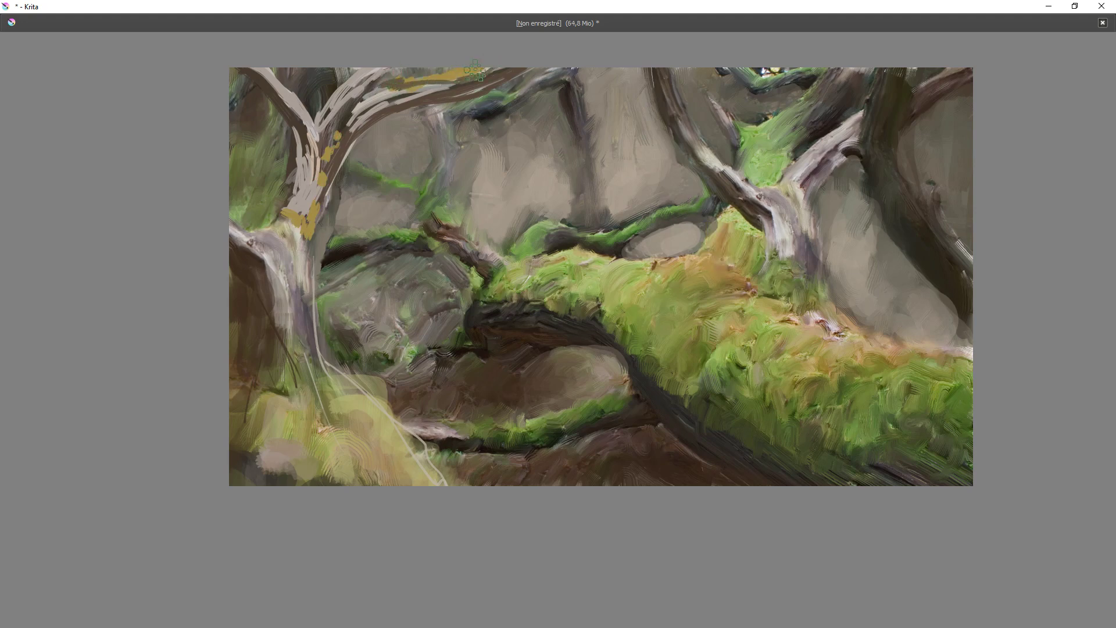
ctrl+click(697, 330)
drag(415, 82, 403, 86)
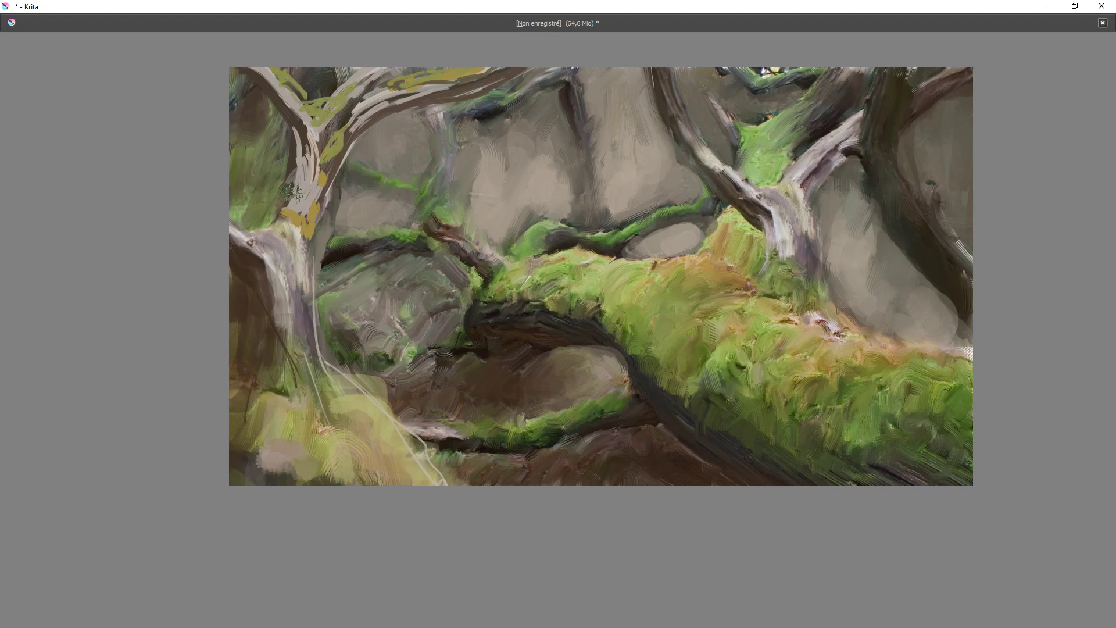
Paint the left trunk's root down to the canvas's lower edge in dark grey-violet and add a greyish side root.
ctrl+click(260, 248)
mouse_move(256, 254)
mouse_down()
mouse_move(276, 321)
mouse_move(378, 413)
mouse_move(420, 484)
mouse_up()
ctrl+click(314, 303)
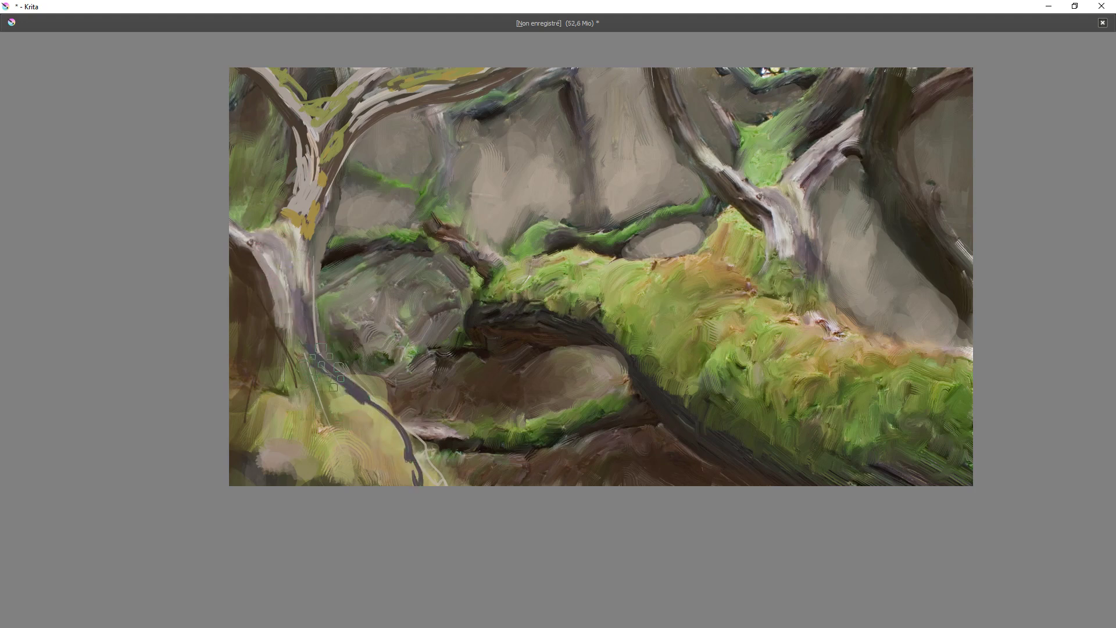
drag(314, 344, 424, 476)
drag(314, 373, 412, 485)
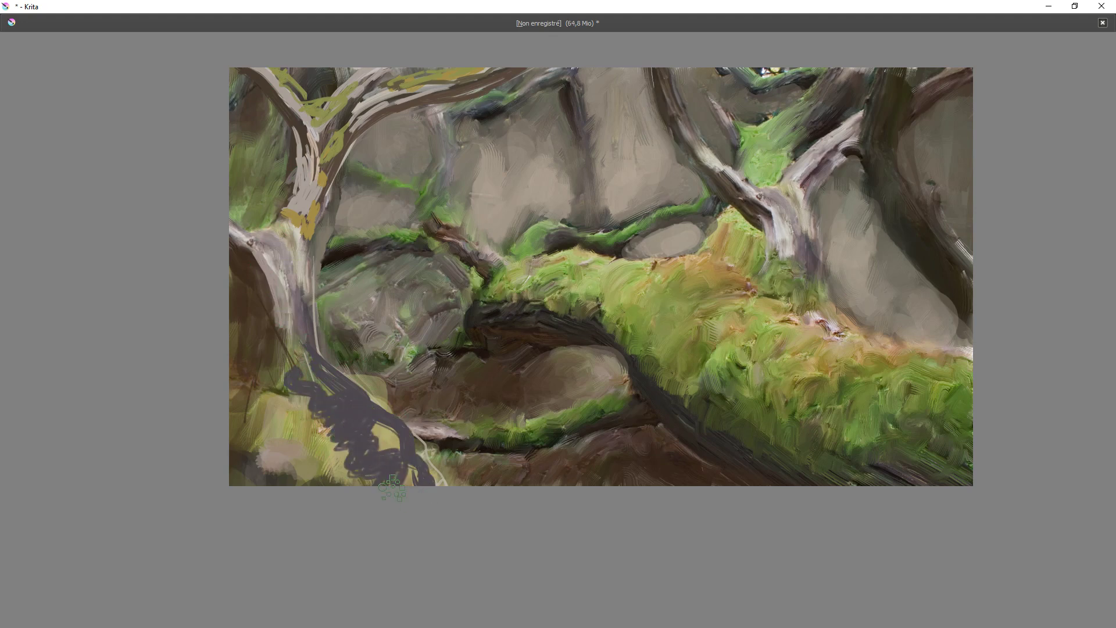
key(ctrl+z)
drag(319, 368, 416, 468)
mouse_move(321, 363)
mouse_down()
mouse_move(396, 388)
mouse_move(329, 366)
mouse_move(402, 382)
mouse_move(411, 407)
mouse_up()
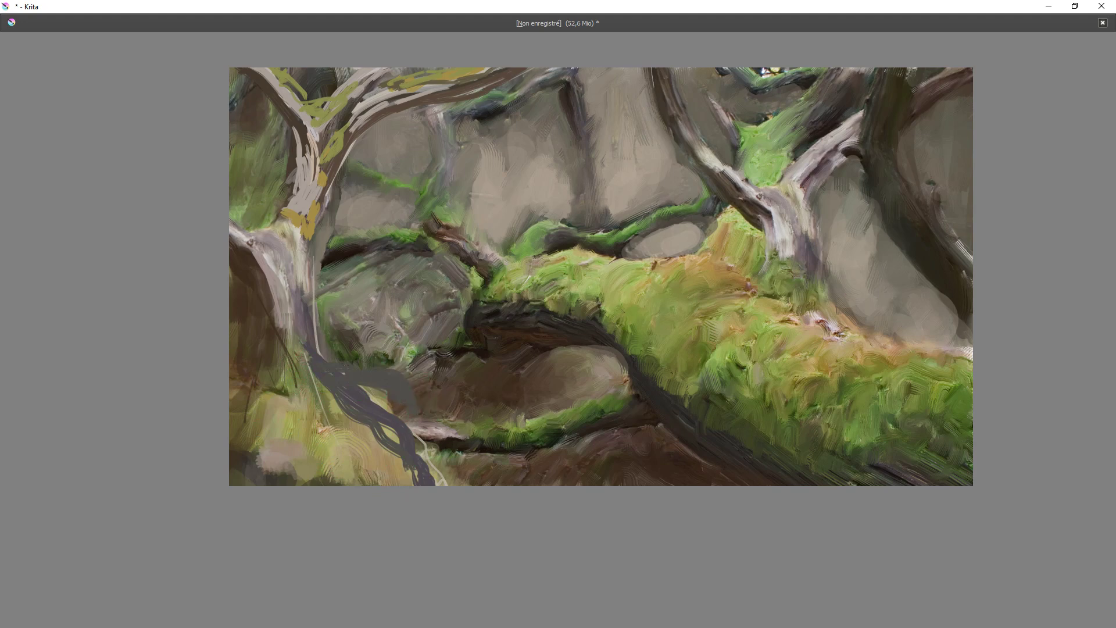
mouse_move(310, 349)
mouse_down()
mouse_move(394, 381)
mouse_move(407, 411)
mouse_up()
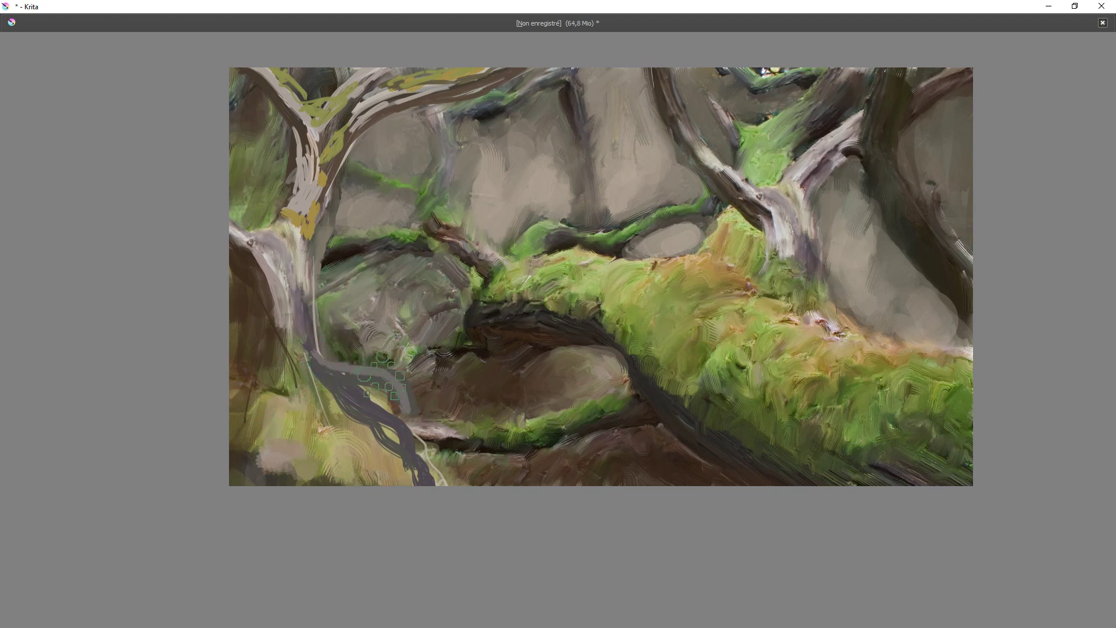
Highlight the edges of the left trunk's main and side roots with pale tones sampled from the trunk.
ctrl+click(312, 265)
mouse_move(317, 348)
mouse_down()
mouse_move(328, 369)
mouse_move(401, 384)
mouse_move(411, 410)
mouse_up()
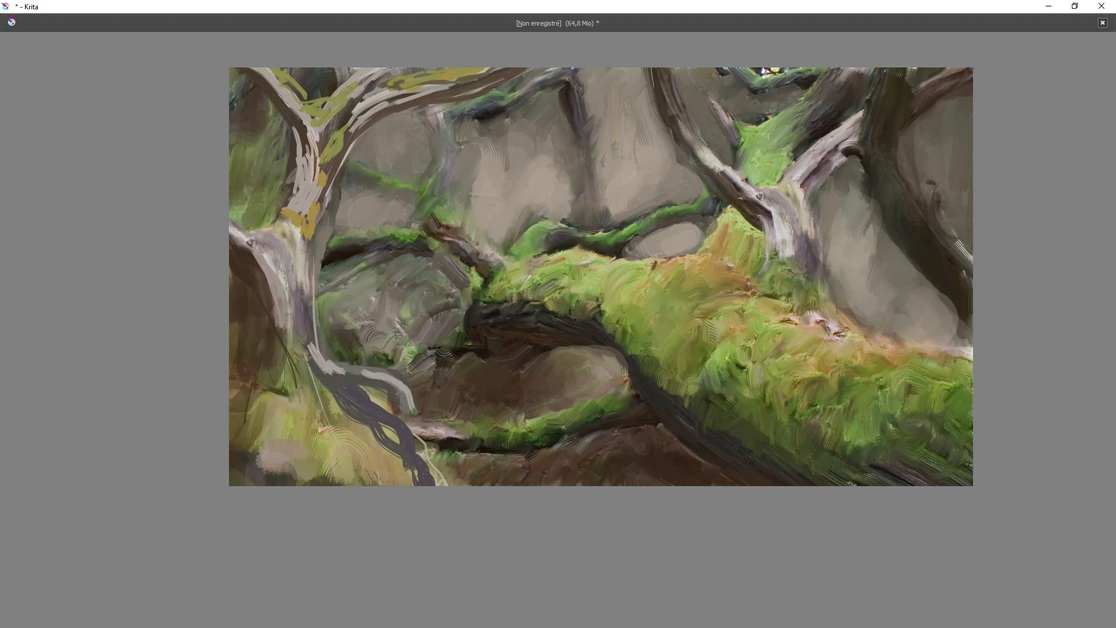
mouse_move(330, 365)
mouse_down()
mouse_move(367, 374)
mouse_move(295, 357)
mouse_move(275, 339)
mouse_move(294, 280)
mouse_move(321, 359)
mouse_move(376, 385)
mouse_up()
ctrl+click(295, 281)
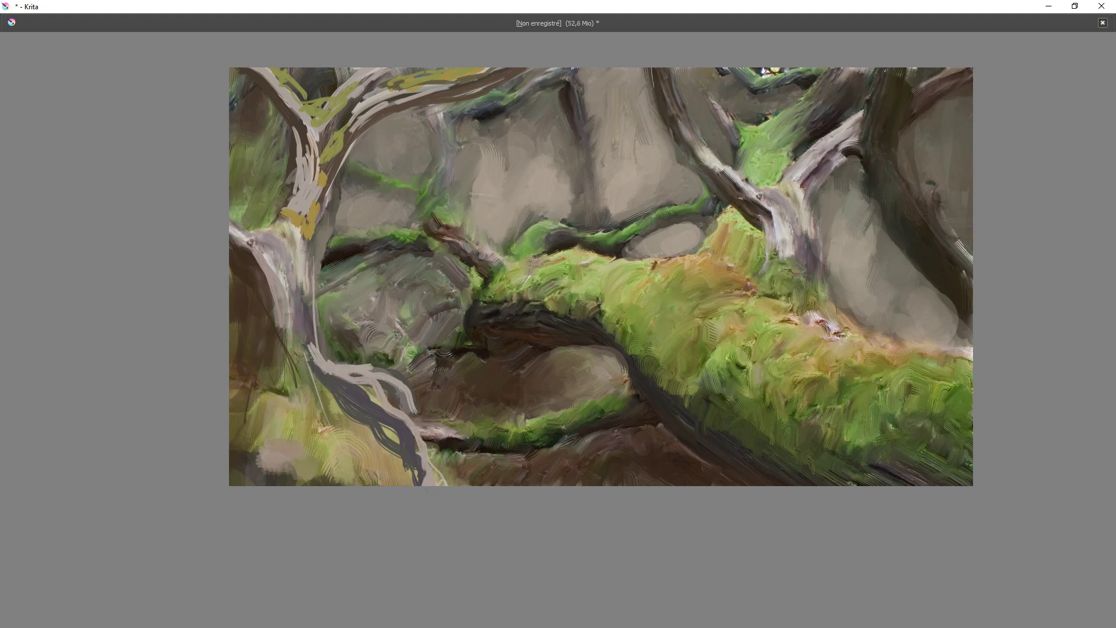
Add sampled moss-green strokes along the left trunk's root and over the foliage just above the lower trunk.
ctrl+click(307, 419)
mouse_move(312, 358)
mouse_down()
mouse_move(338, 404)
mouse_move(373, 421)
mouse_up()
drag(340, 381, 390, 416)
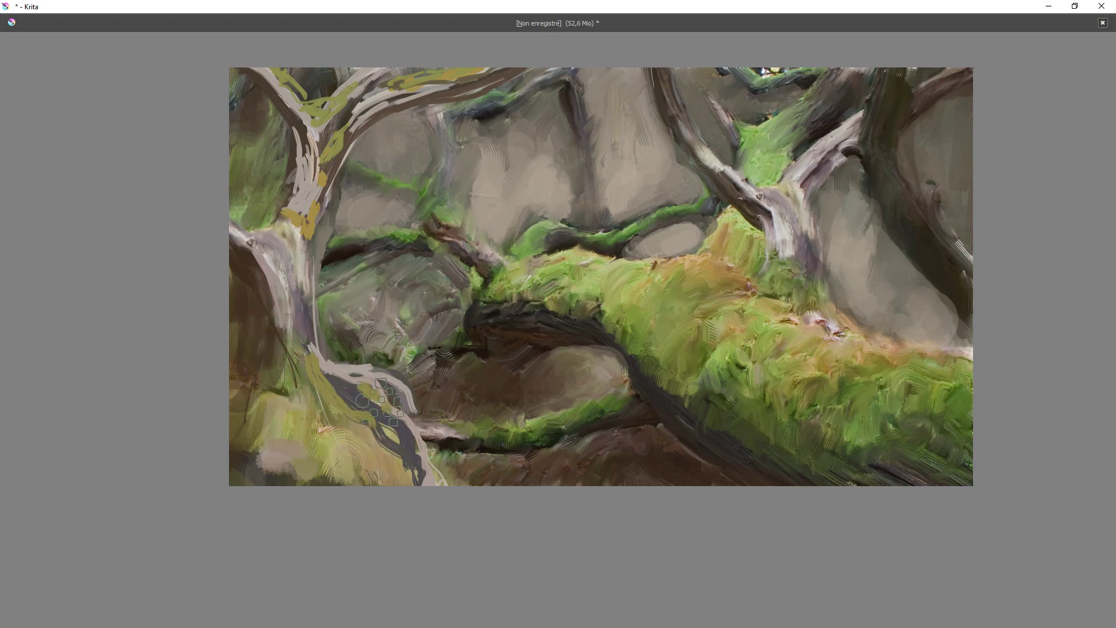
ctrl+click(253, 210)
mouse_move(273, 218)
mouse_down()
mouse_move(264, 255)
mouse_move(290, 238)
mouse_up()
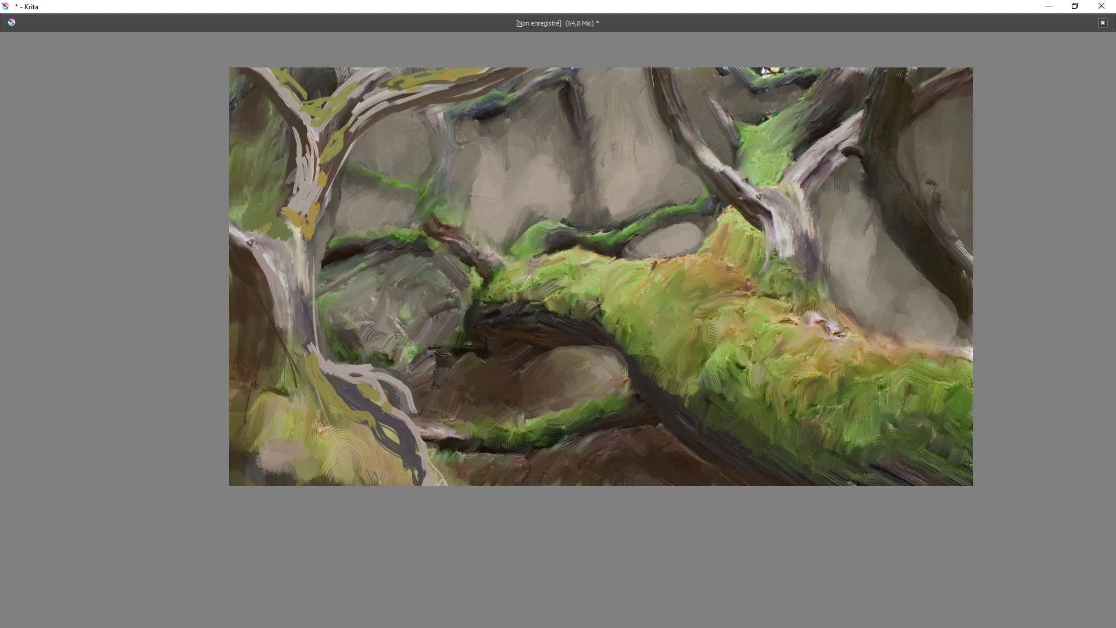
Darken the hollow beside the left trunk with its sampled dark brown and near-black tones from beneath the log.
ctrl+click(234, 272)
mouse_move(234, 273)
mouse_down()
mouse_move(260, 341)
mouse_move(234, 365)
mouse_up()
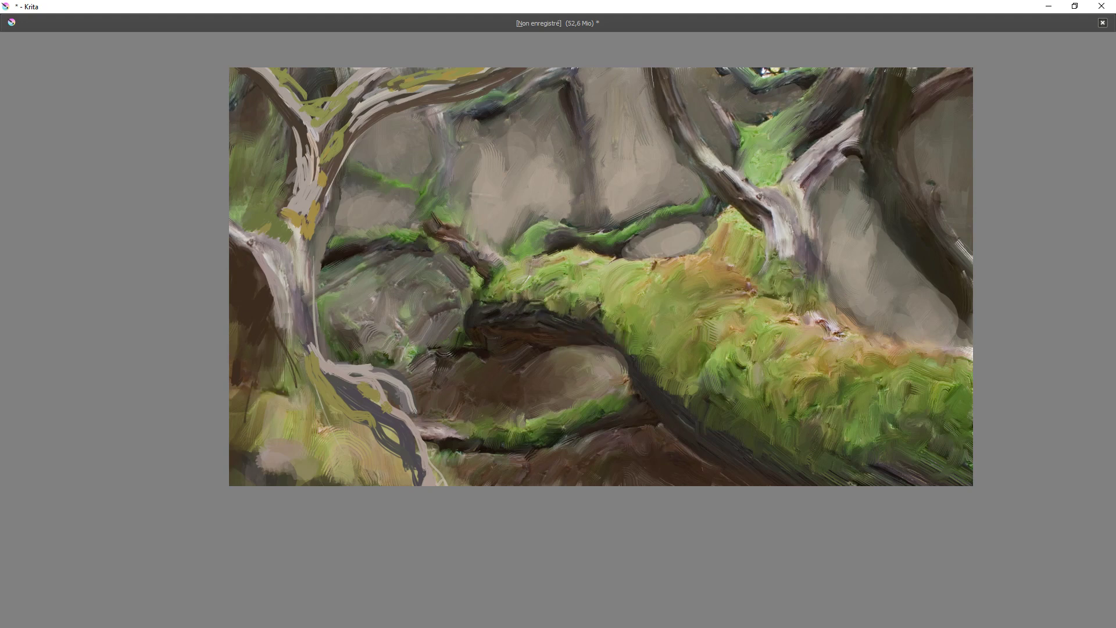
drag(254, 267, 254, 282)
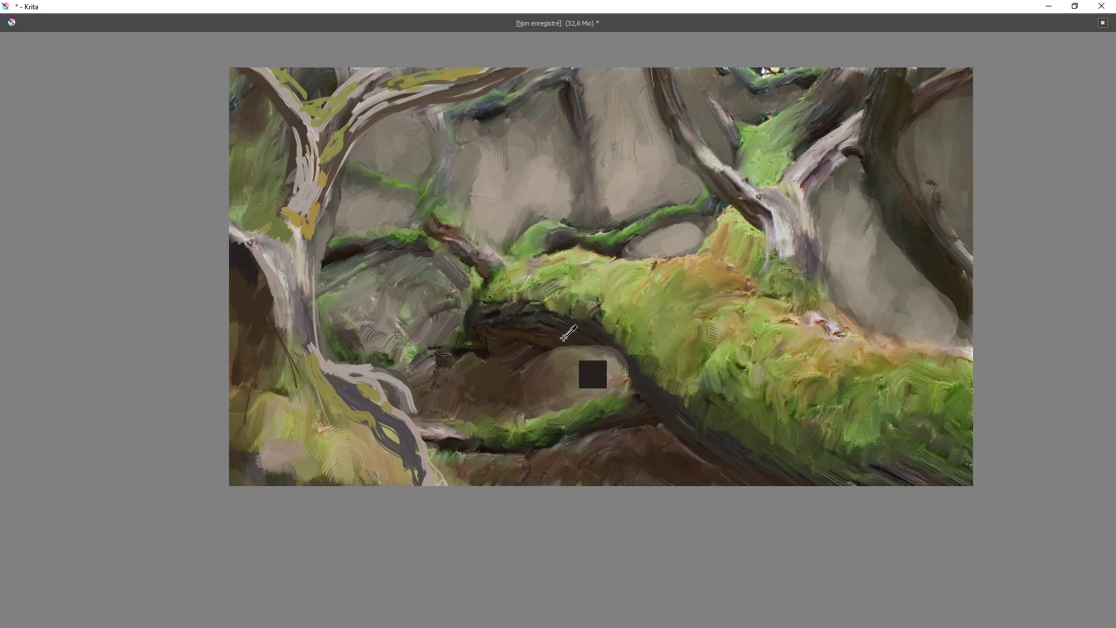
ctrl+click(668, 402)
drag(233, 235, 247, 255)
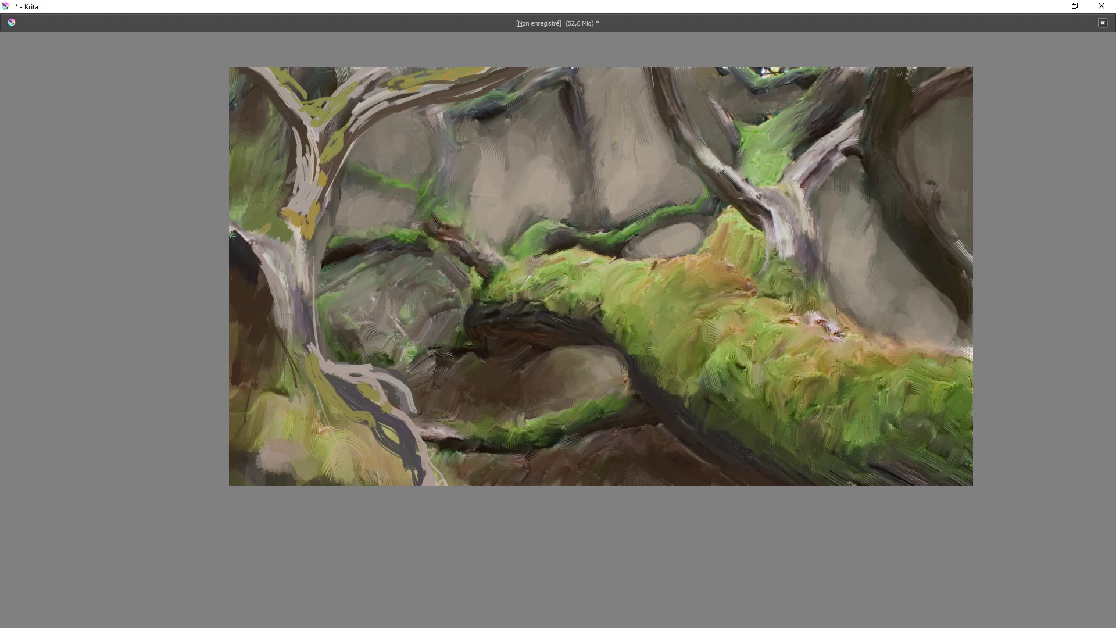
ctrl+click(674, 397)
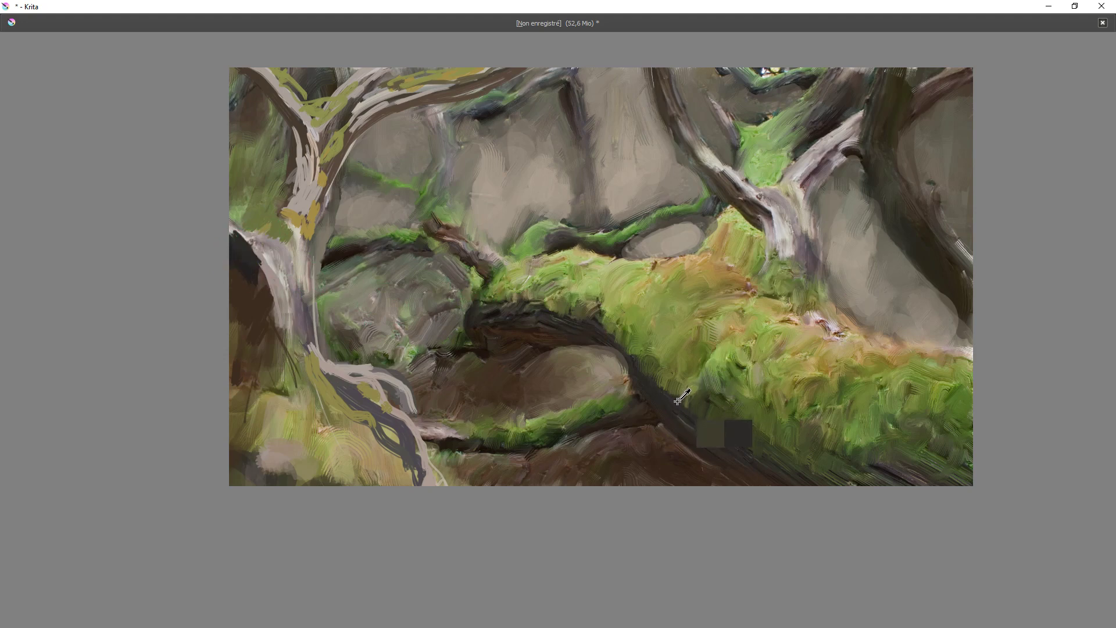
mouse_move(232, 227)
mouse_down()
mouse_move(254, 250)
mouse_move(254, 282)
mouse_up()
Repaint the left trunk's outer edge with its pale bark tone and spread dark brown down the hollow and lower-left corner.
ctrl+click(269, 243)
drag(232, 225, 278, 282)
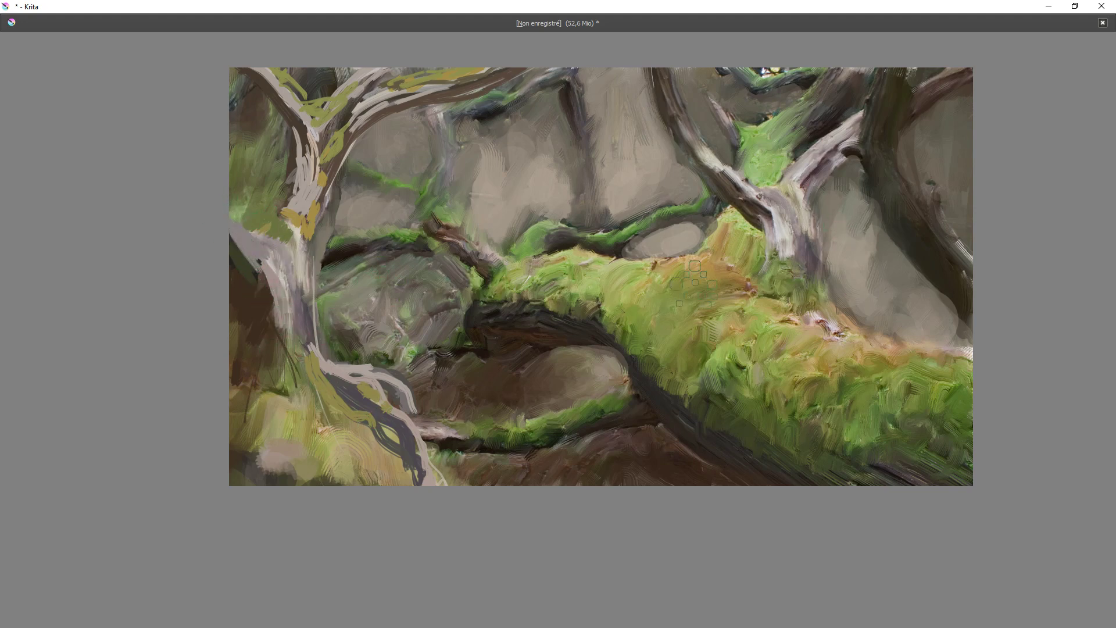
ctrl+click(931, 247)
mouse_move(235, 273)
mouse_down()
mouse_move(232, 251)
mouse_move(262, 337)
mouse_move(237, 474)
mouse_move(321, 494)
mouse_up()
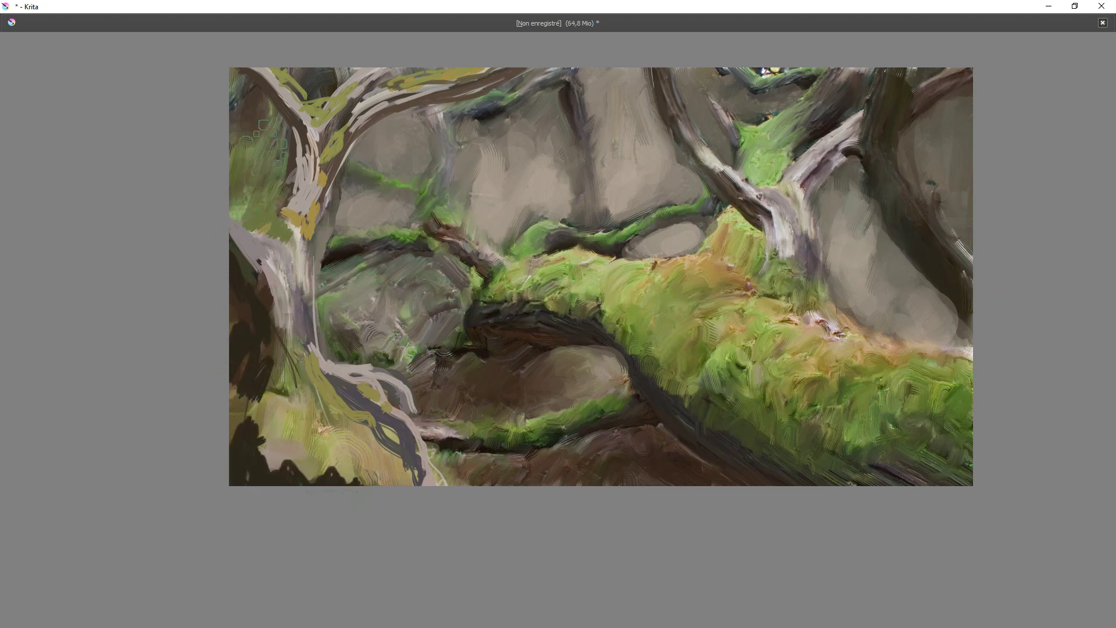
Cover the foliage around the left tree's upper branches with pale beige tones sampled from the central background.
mouse_move(265, 141)
mouse_down()
mouse_move(241, 88)
mouse_move(251, 129)
mouse_up()
ctrl+click(399, 147)
mouse_move(312, 71)
mouse_down()
mouse_move(300, 79)
mouse_move(332, 78)
mouse_move(314, 86)
mouse_move(294, 74)
mouse_move(250, 142)
mouse_move(244, 169)
mouse_move(280, 143)
mouse_move(273, 200)
mouse_up()
ctrl+click(528, 178)
ctrl+click(505, 188)
drag(234, 143, 235, 99)
ctrl+click(406, 205)
mouse_move(255, 147)
mouse_down()
mouse_move(246, 186)
mouse_move(272, 203)
mouse_move(226, 188)
mouse_move(253, 138)
mouse_move(228, 95)
mouse_move(264, 148)
mouse_move(228, 151)
mouse_up()
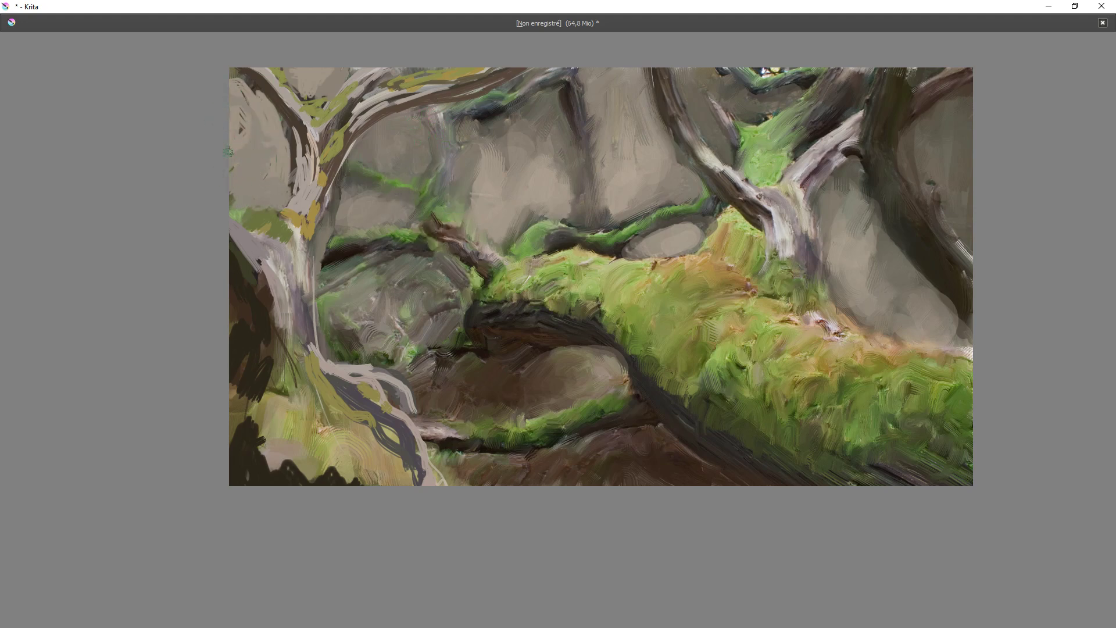
Add sampled dark streaks and moss-green patches where the left tree's upper stem meets the lower trunk.
ctrl+click(295, 137)
mouse_move(290, 172)
mouse_down()
mouse_move(243, 207)
mouse_move(270, 198)
mouse_move(253, 222)
mouse_move(265, 208)
mouse_move(294, 217)
mouse_move(239, 214)
mouse_move(289, 222)
mouse_up()
ctrl+click(348, 193)
ctrl+click(784, 269)
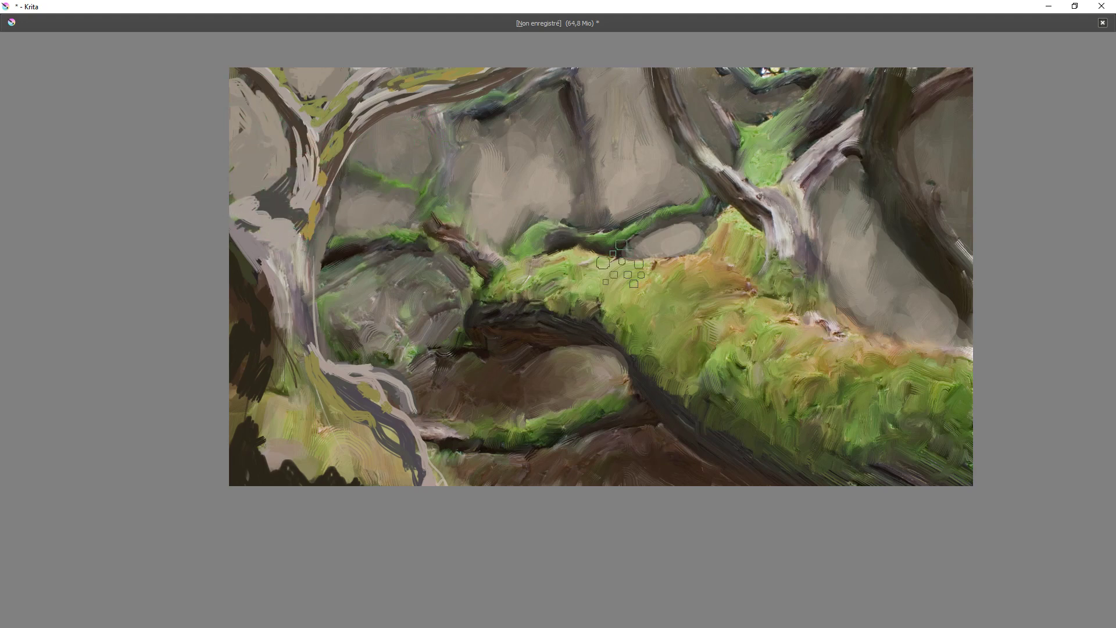
mouse_move(237, 188)
mouse_down()
mouse_move(243, 205)
mouse_move(281, 195)
mouse_move(278, 233)
mouse_up()
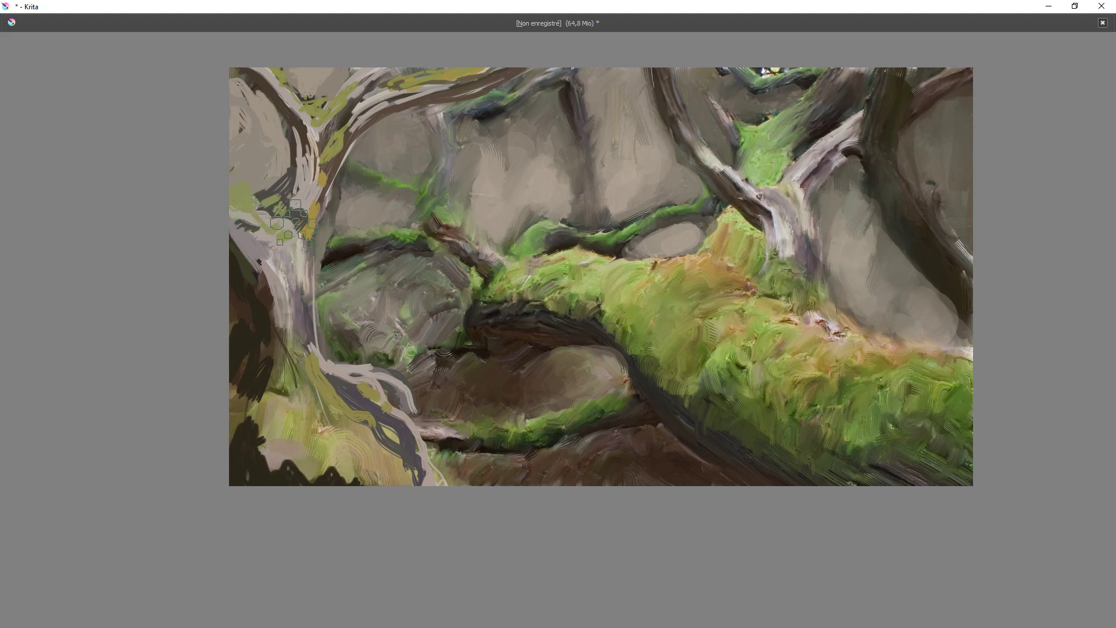
Restore the full interface, switch to the Blender Rake brush and undo the last stroke.
key(Tab)
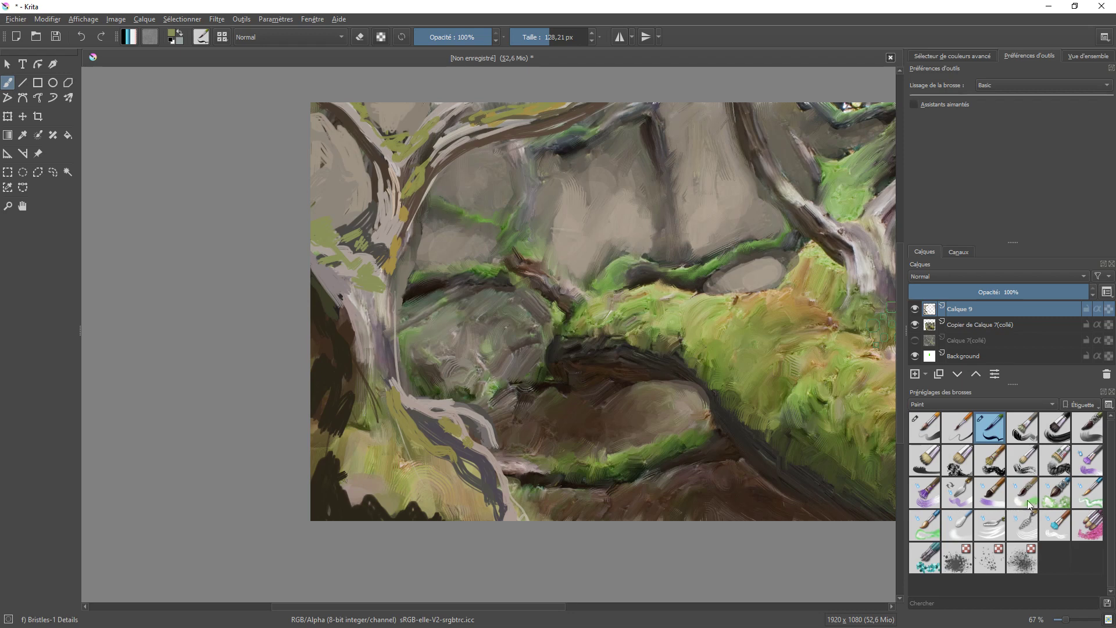
click(1024, 522)
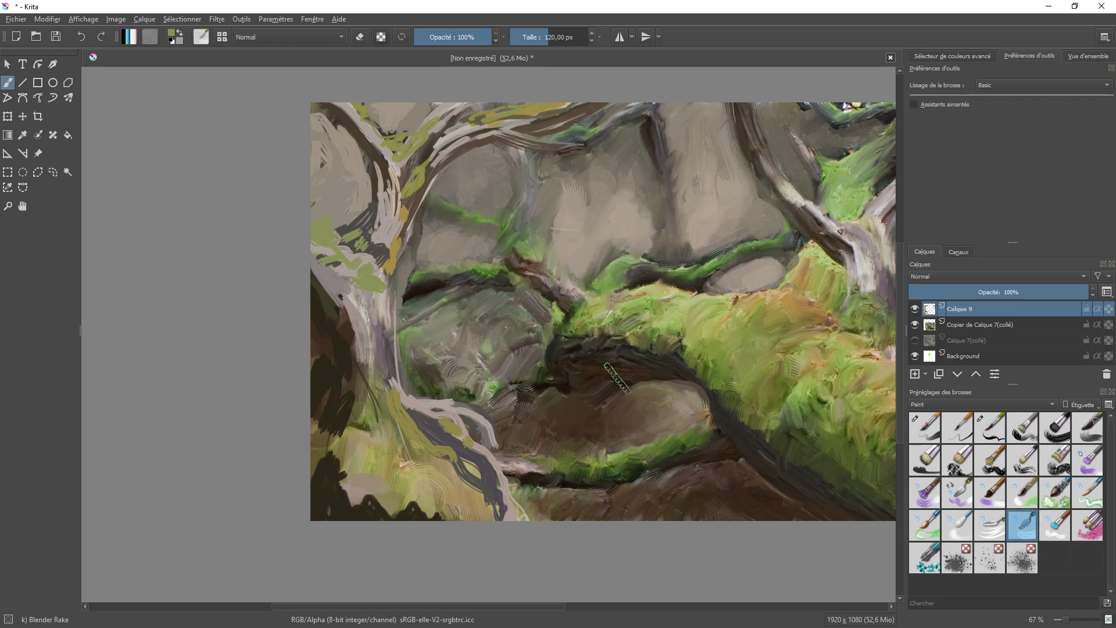
key(ctrl+z)
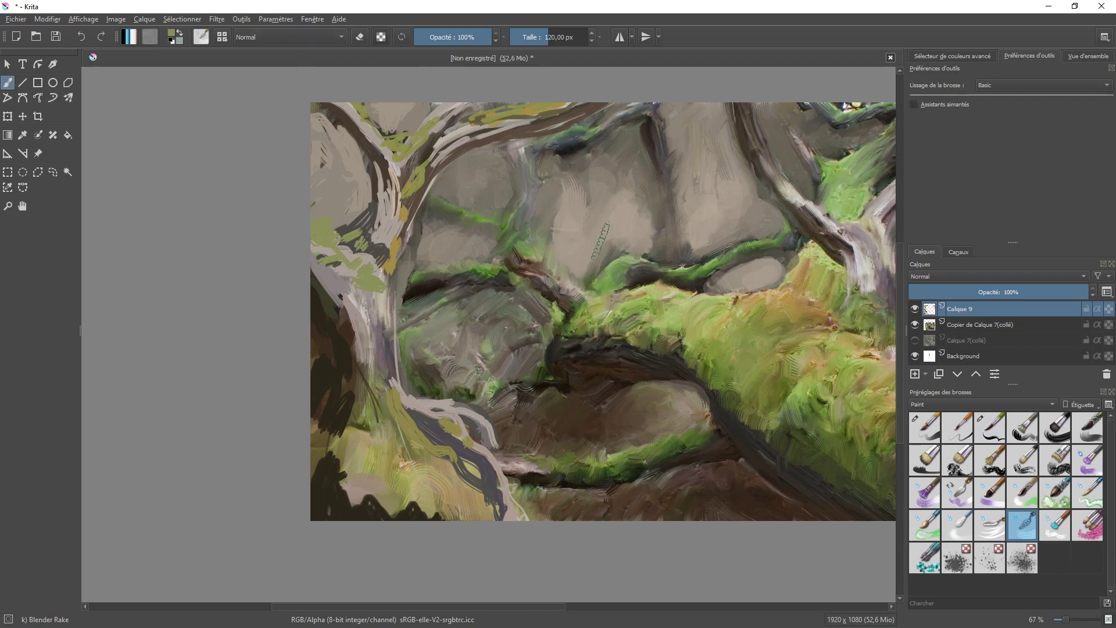
Select the whole canvas, copy all visible layers merged and paste the result as a new top layer.
click(915, 309)
click(915, 309)
click(191, 19)
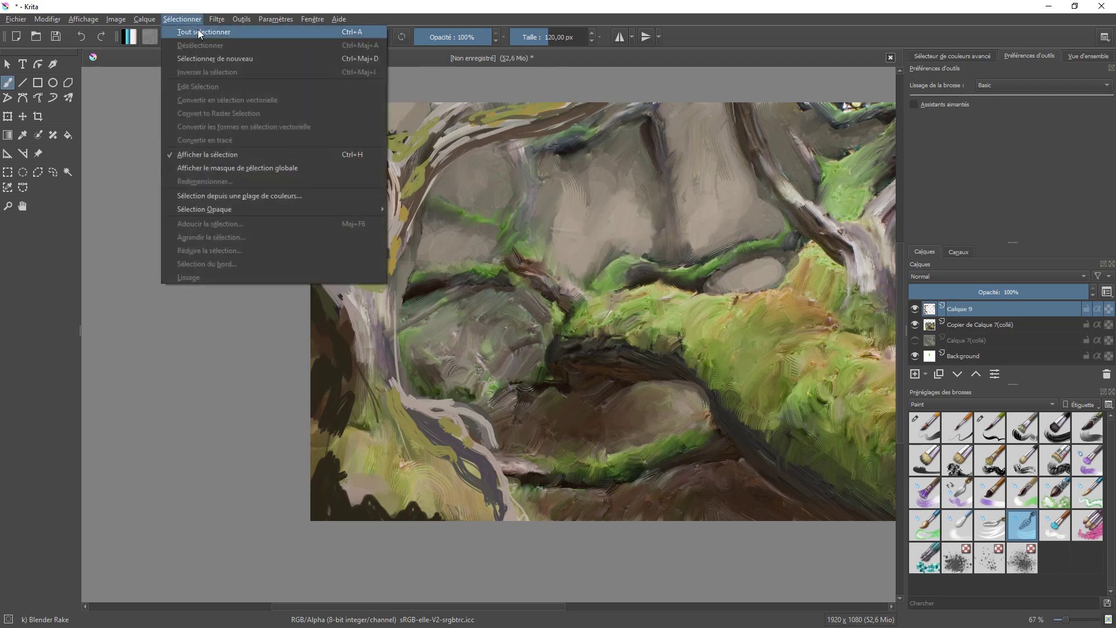
click(199, 33)
click(55, 20)
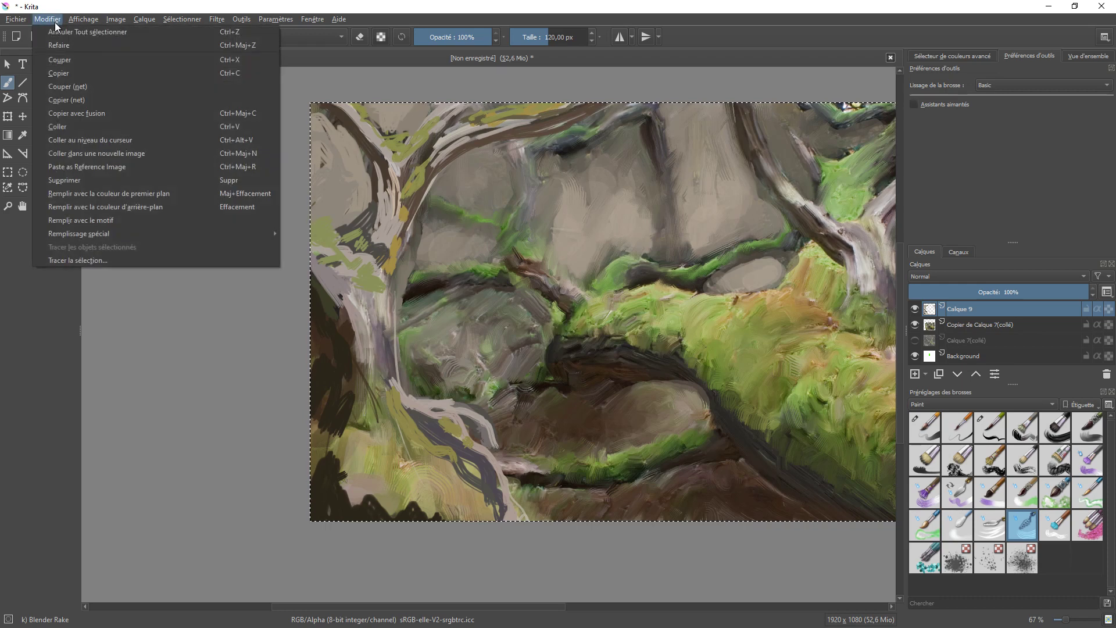
click(102, 113)
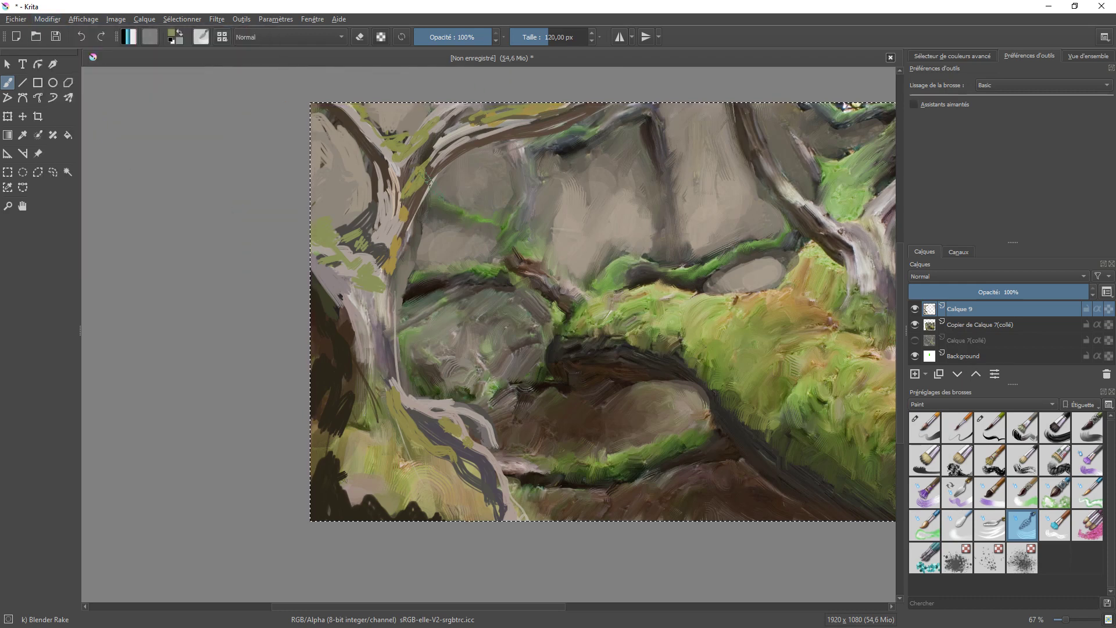
key(ctrl+v)
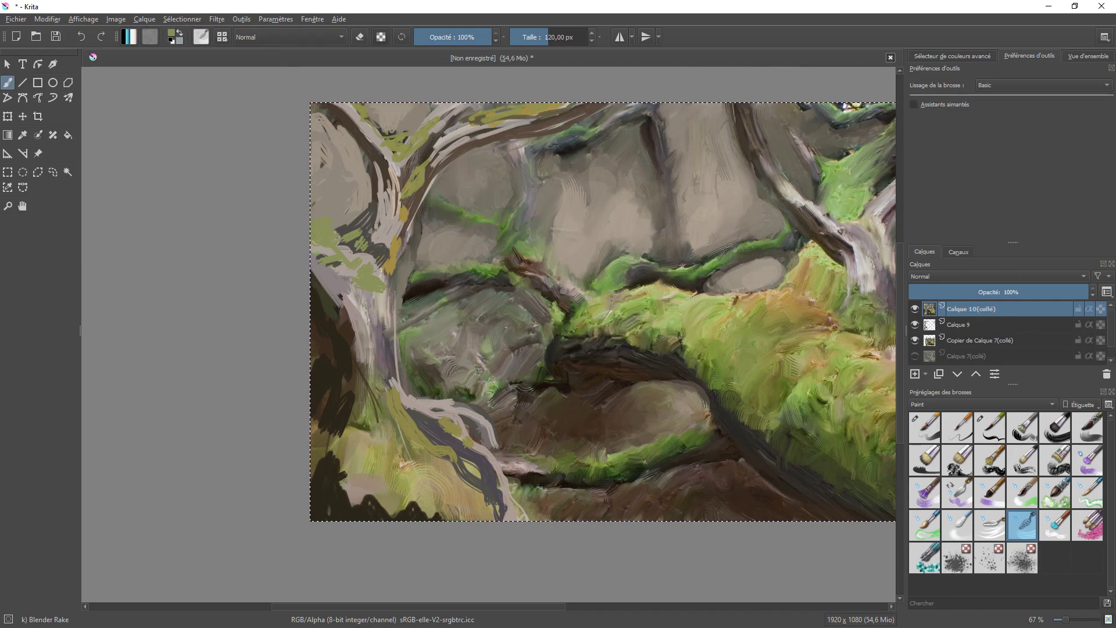
Check the pasted merged layer by toggling its visibility and that of the two layers beneath it.
click(915, 325)
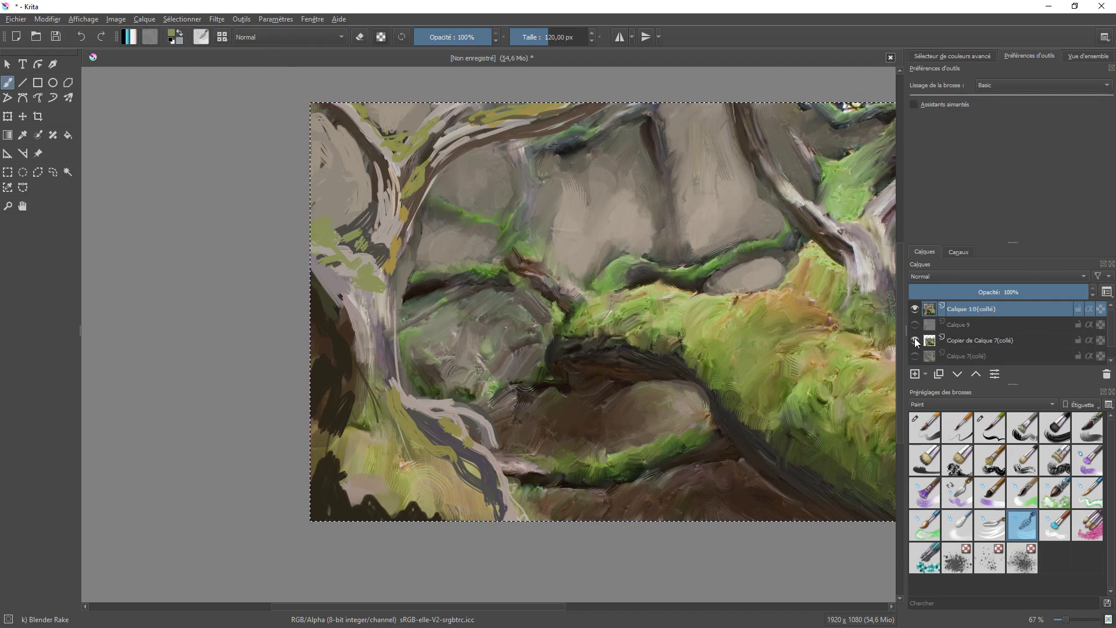
click(914, 340)
click(915, 310)
click(915, 310)
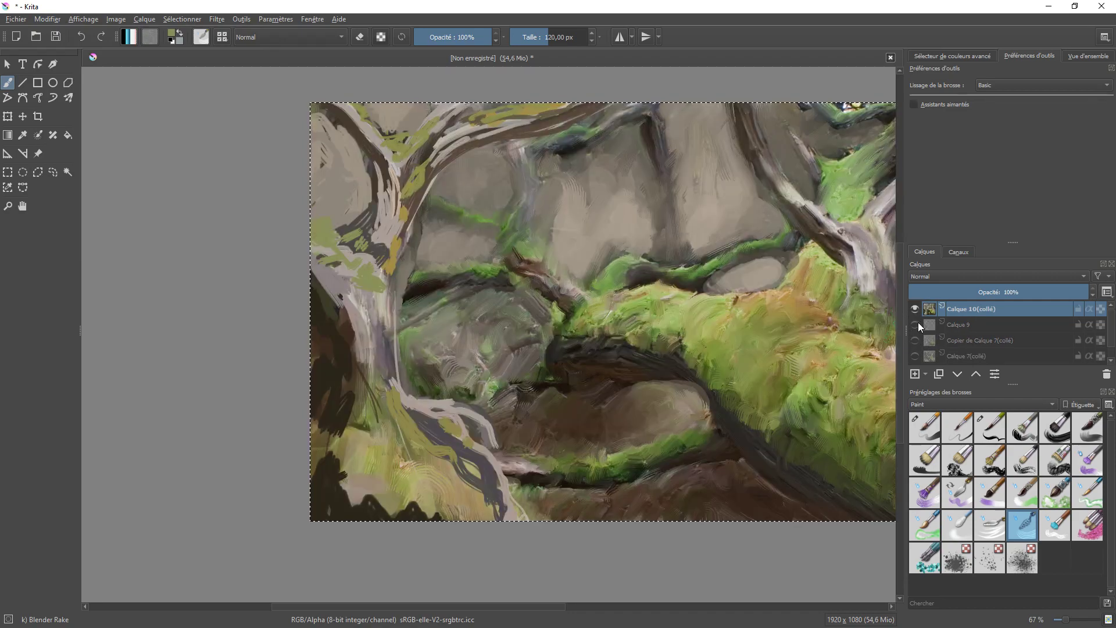
click(915, 325)
click(915, 340)
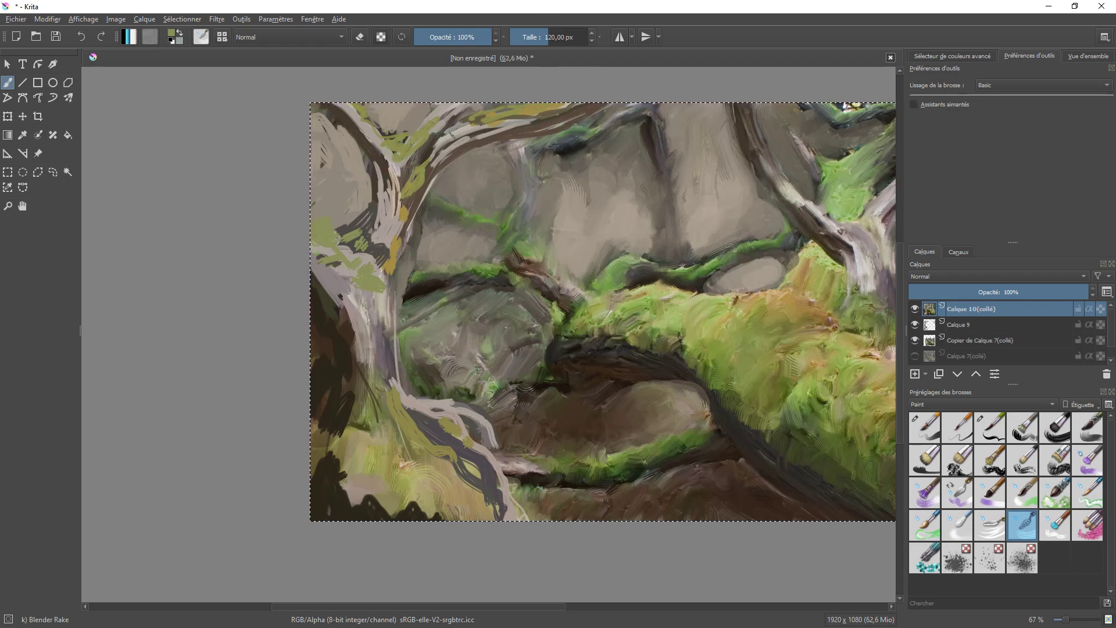
Smudge the left tree's upper branches, stem and adjoining beige background with the 120 px Blender Rake, interface hidden.
drag(426, 155, 463, 141)
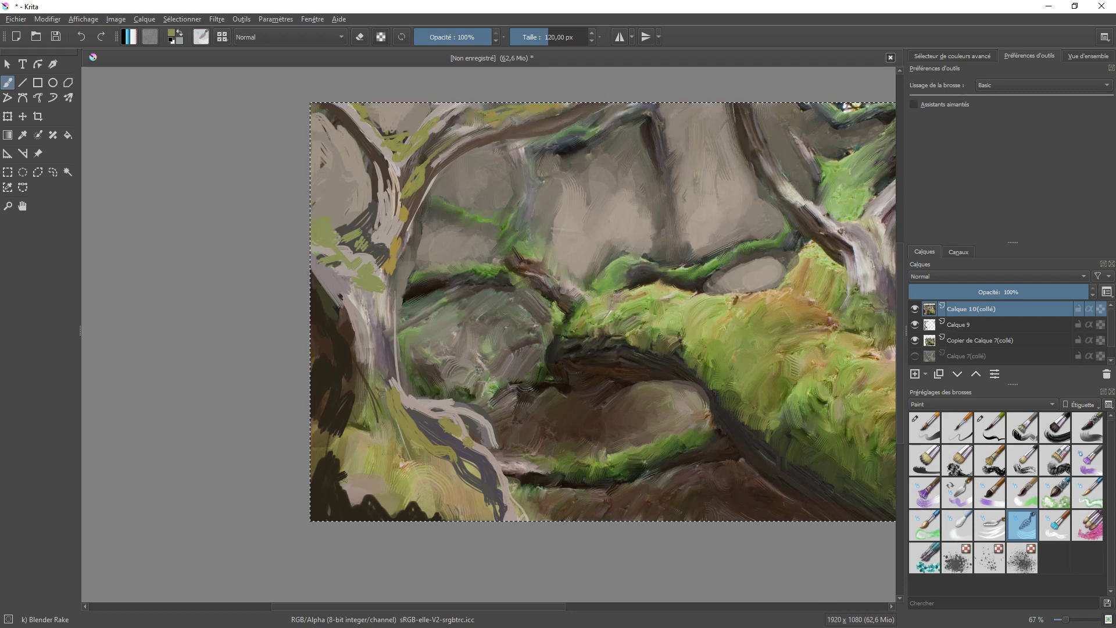
key(Tab)
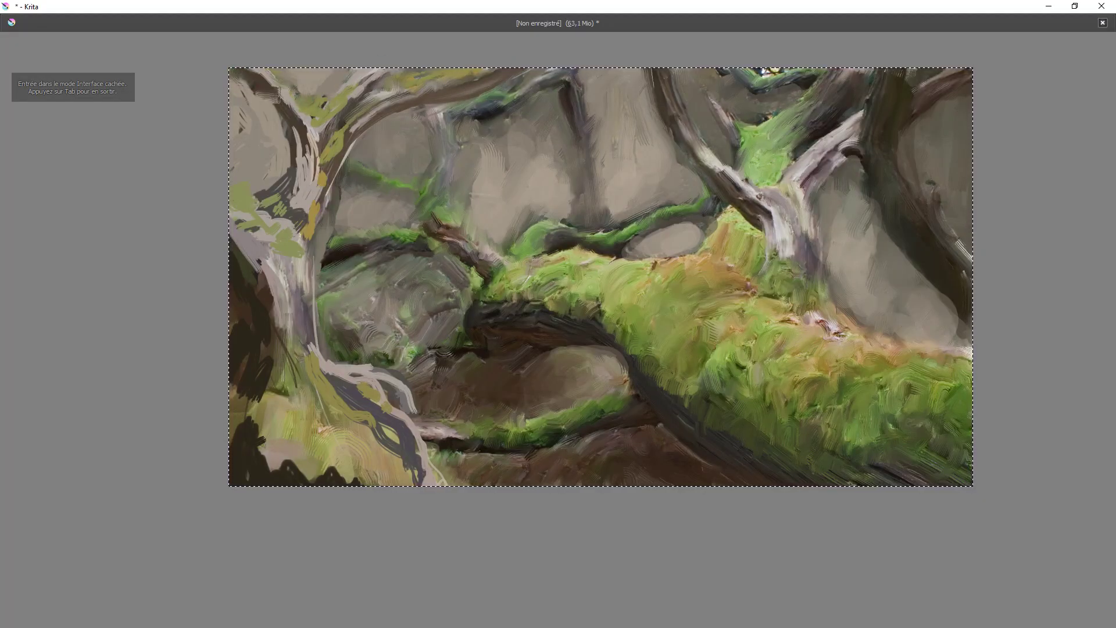
drag(293, 113, 307, 162)
mouse_move(327, 119)
mouse_down()
mouse_move(315, 169)
mouse_move(306, 133)
mouse_up()
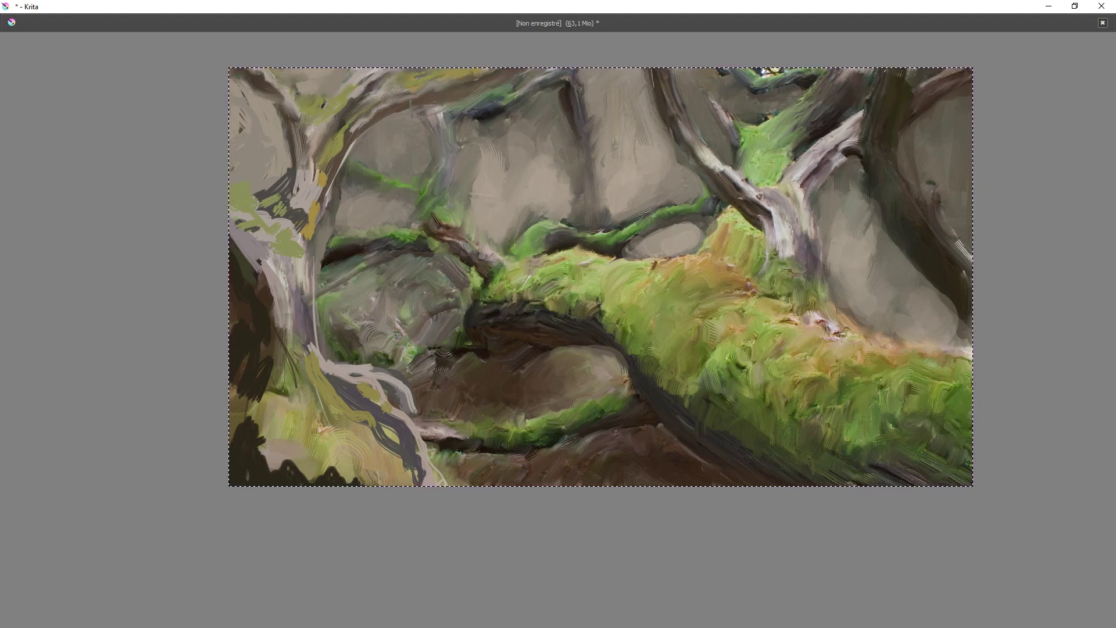
mouse_move(351, 142)
mouse_down()
mouse_move(330, 197)
mouse_move(311, 214)
mouse_up()
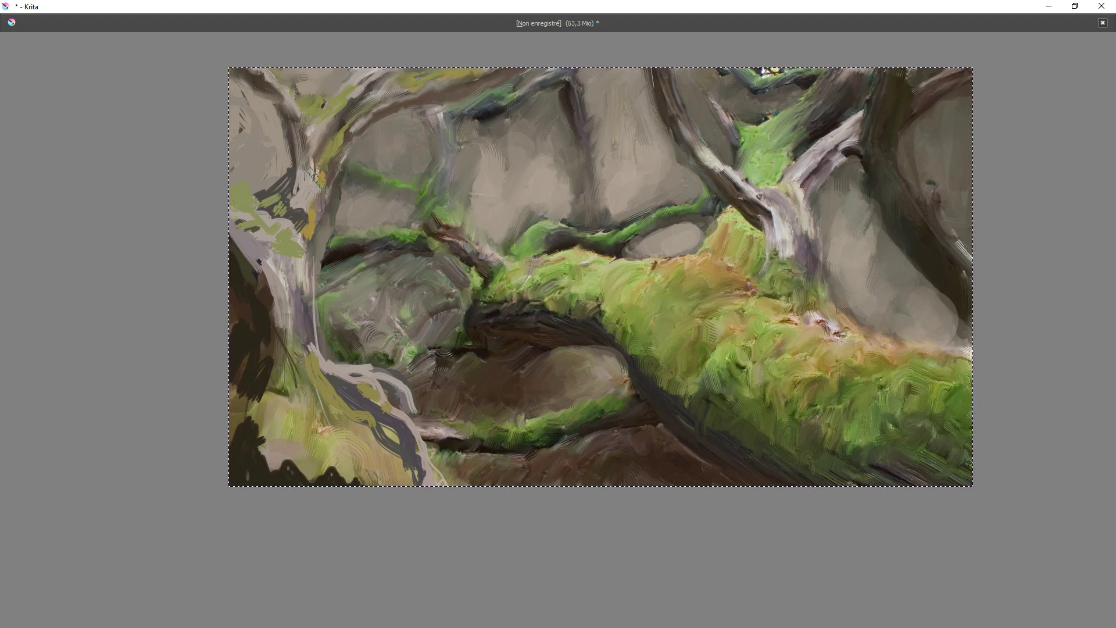
mouse_move(317, 169)
mouse_down()
mouse_move(305, 190)
mouse_move(282, 182)
mouse_up()
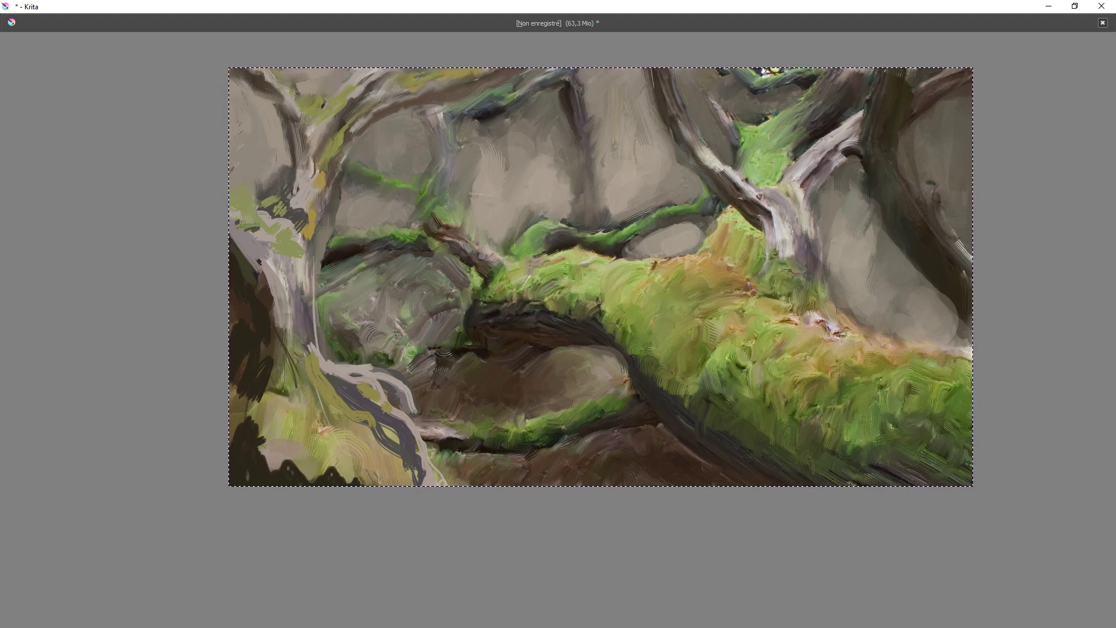
Smudge the left tree's mossy fork, its dark trunk hollow and the grass below it with Blender Rake.
mouse_move(283, 172)
mouse_down()
mouse_move(284, 224)
mouse_move(306, 230)
mouse_move(302, 242)
mouse_up()
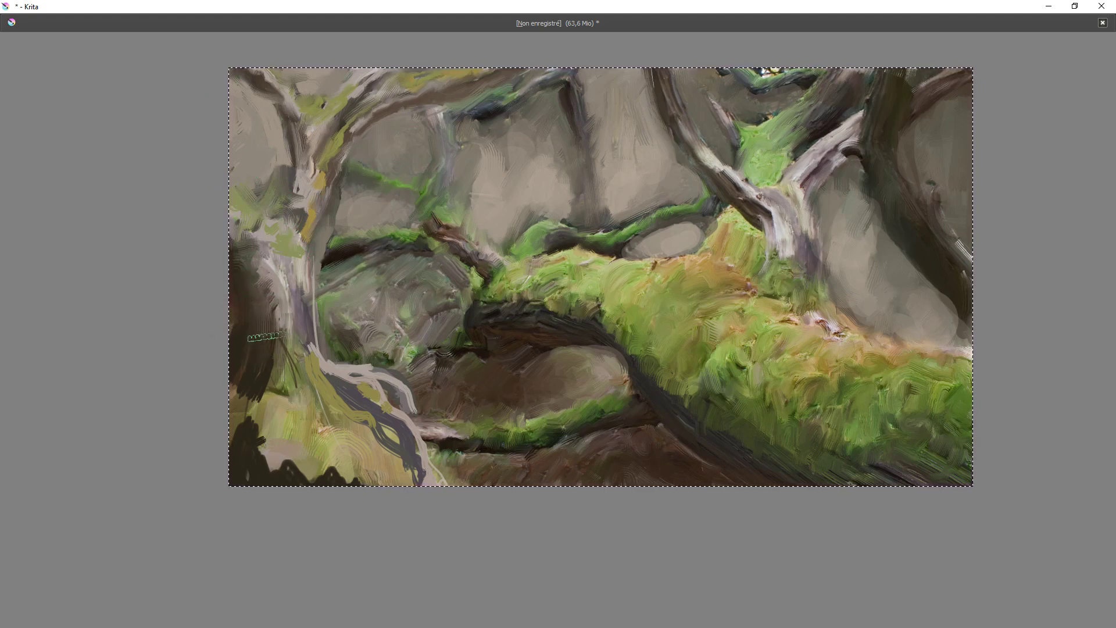
drag(281, 313, 280, 334)
mouse_move(285, 258)
mouse_down()
mouse_move(297, 314)
mouse_move(283, 345)
mouse_up()
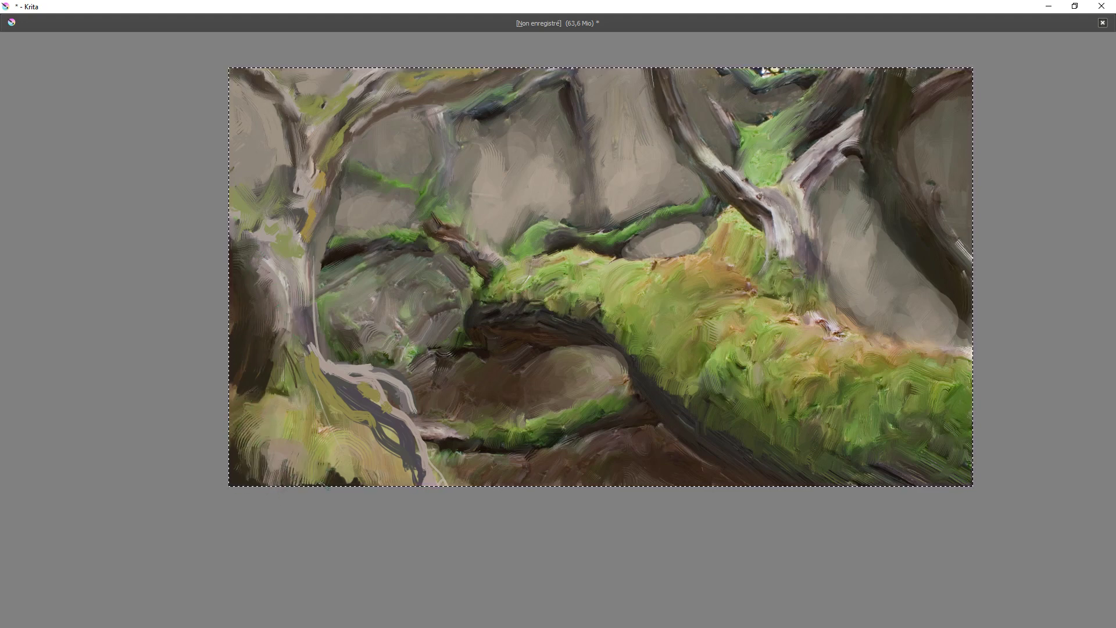
Smudge the left trunk's base and its curving root along their length, blending the pale edges into the brown ground.
drag(321, 350, 325, 375)
drag(308, 331, 306, 360)
drag(304, 308, 310, 348)
mouse_move(327, 370)
mouse_down()
mouse_move(371, 375)
mouse_move(411, 408)
mouse_move(405, 394)
mouse_move(413, 418)
mouse_up()
mouse_move(367, 401)
mouse_down()
mouse_move(396, 416)
mouse_move(421, 469)
mouse_up()
drag(317, 389, 421, 486)
drag(366, 373, 434, 429)
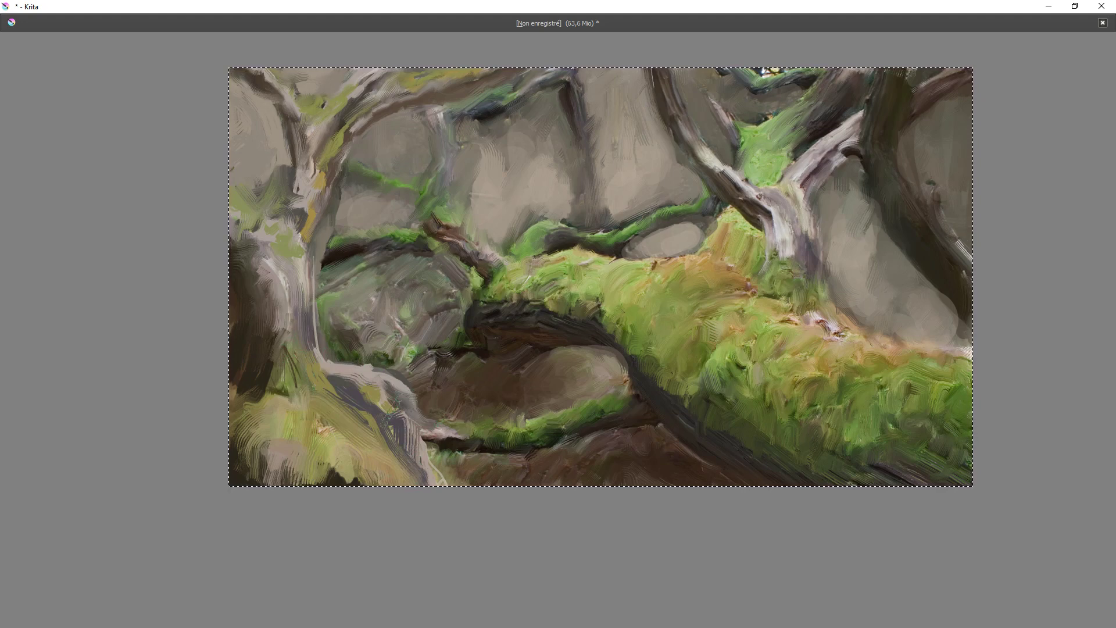
drag(380, 404, 414, 426)
drag(353, 370, 445, 420)
drag(404, 386, 446, 412)
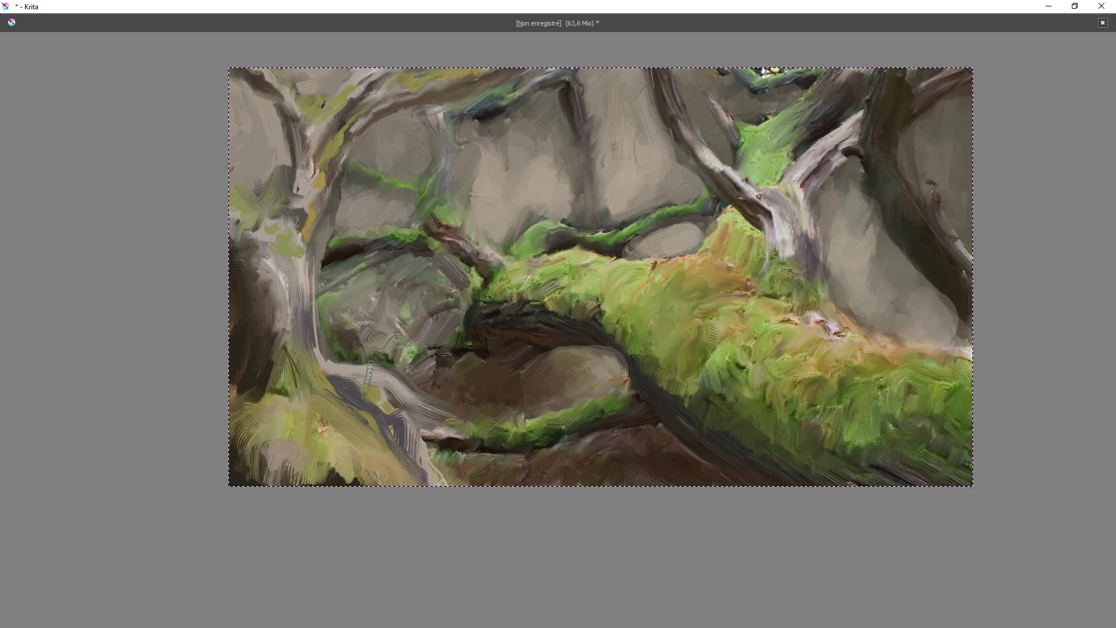
Paint sampled dark greens over the upper side of the left tree's root with the Bristles-3 Large Smooth brush.
key(Tab)
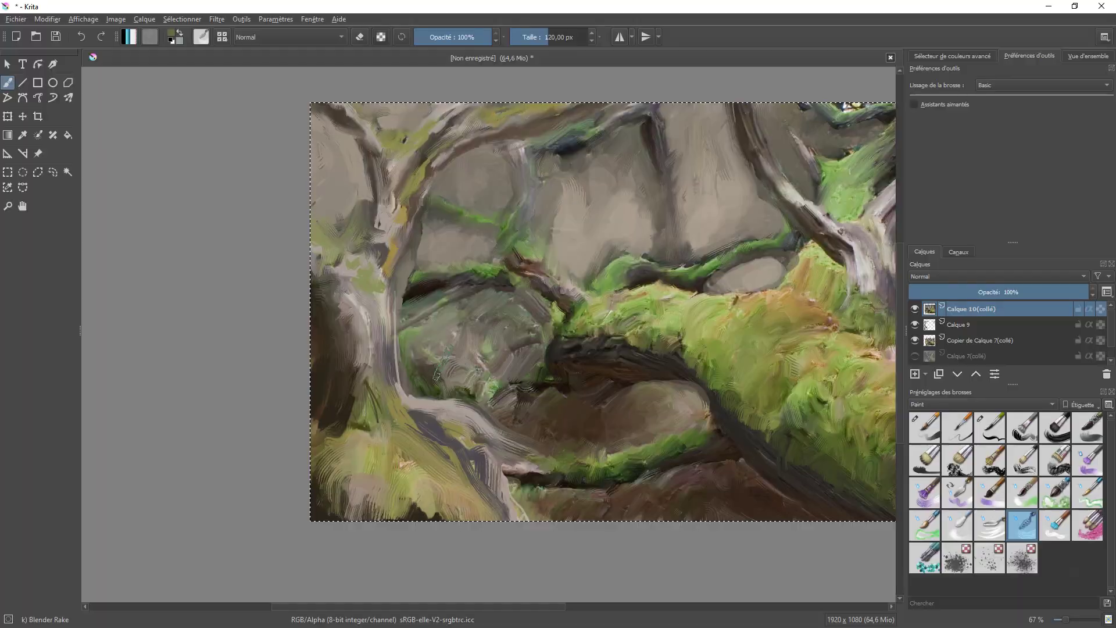
click(1023, 430)
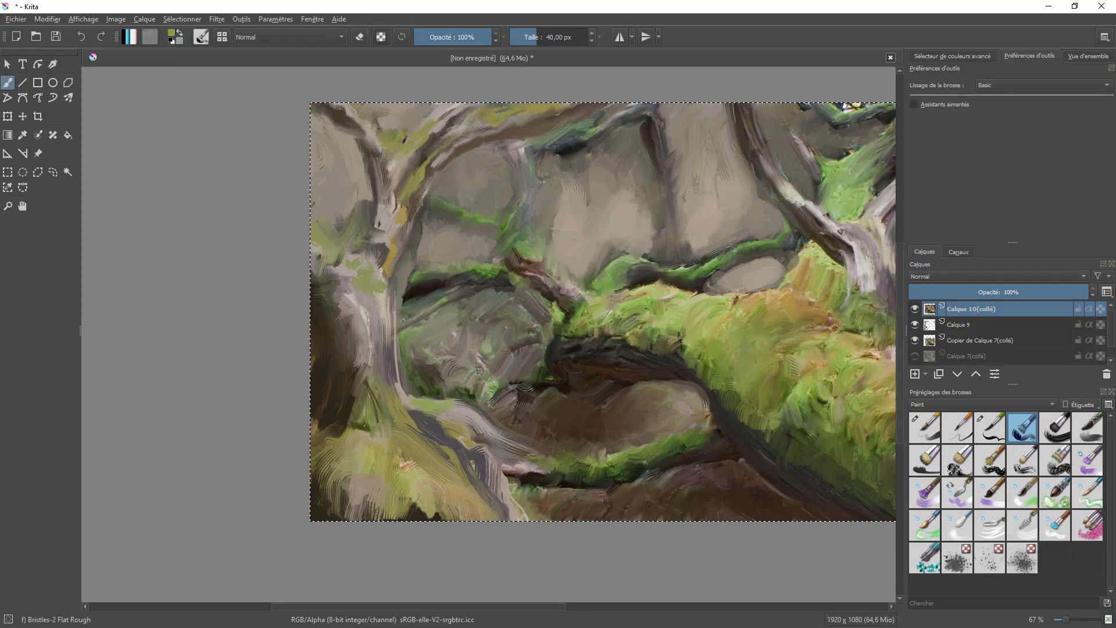
click(1055, 428)
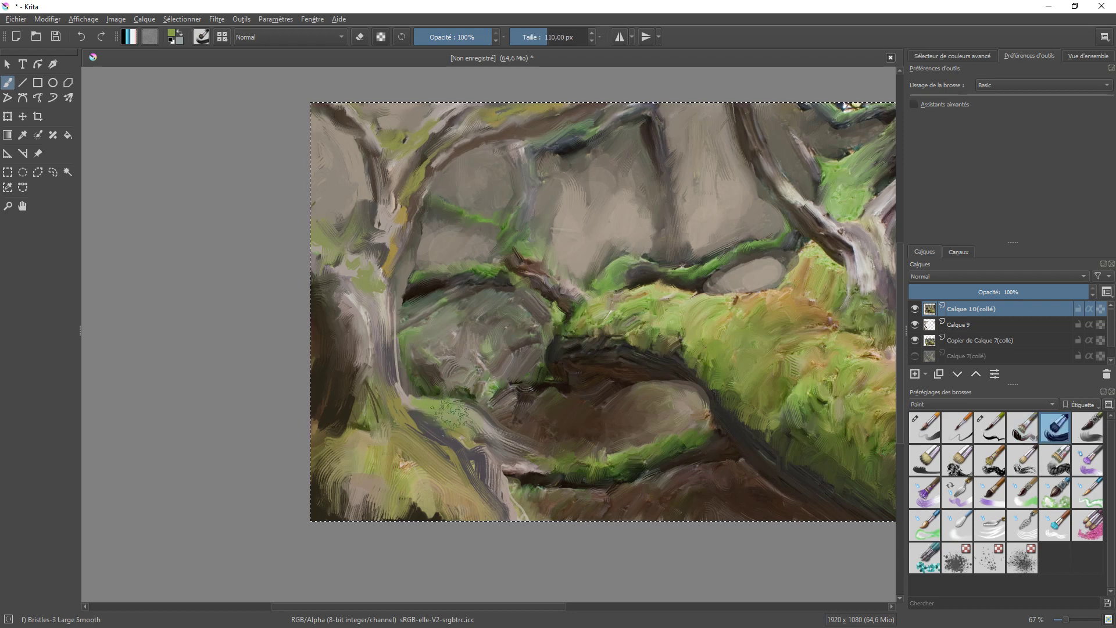
mouse_move(419, 416)
mouse_down()
mouse_move(599, 467)
mouse_move(418, 400)
mouse_move(472, 421)
mouse_move(447, 417)
mouse_move(452, 440)
mouse_move(438, 408)
mouse_move(454, 418)
mouse_move(410, 418)
mouse_move(474, 432)
mouse_up()
ctrl+click(604, 465)
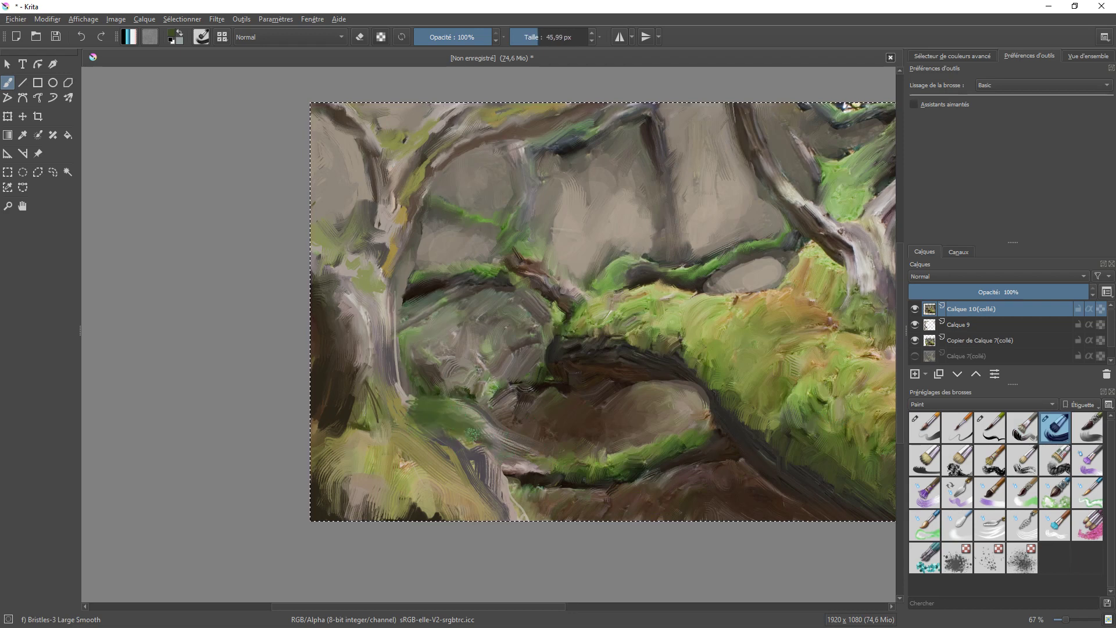
ctrl+click(556, 349)
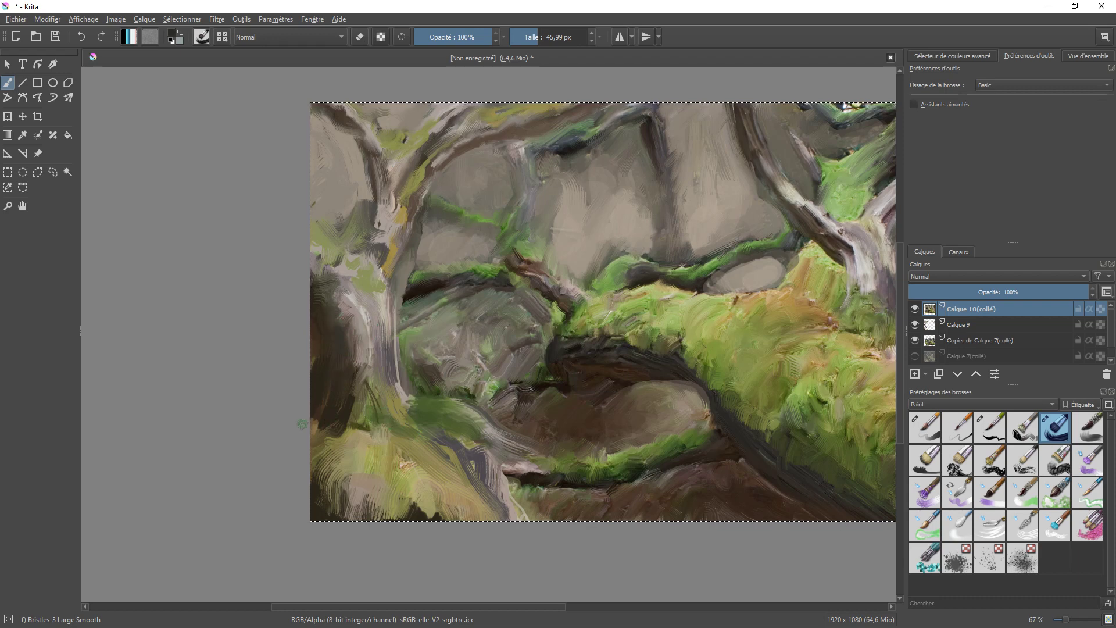
Paint sampled moss green at the left tree's fork and a grey-green band with darker strokes across the background beside its upper branch.
ctrl+click(744, 397)
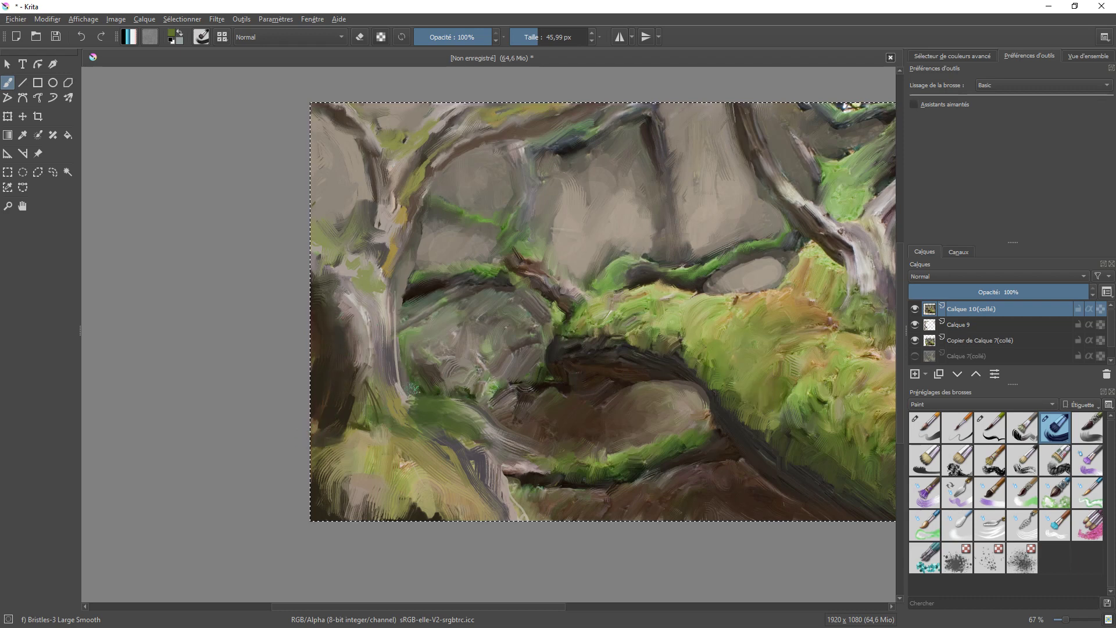
drag(328, 245, 370, 259)
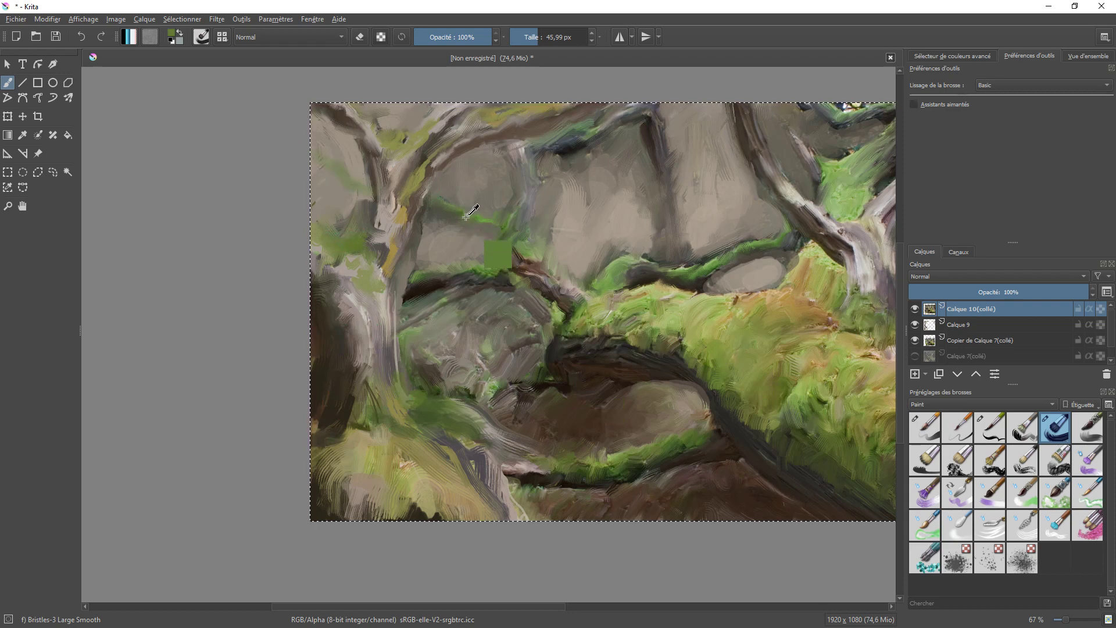
ctrl+click(442, 215)
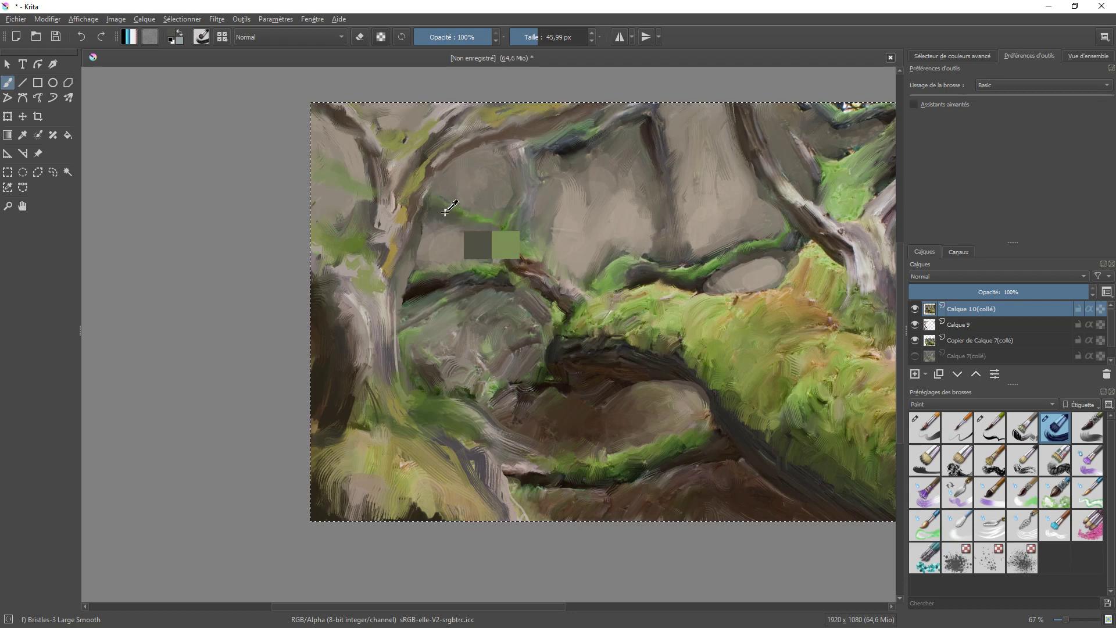
drag(317, 177, 372, 186)
ctrl+click(465, 208)
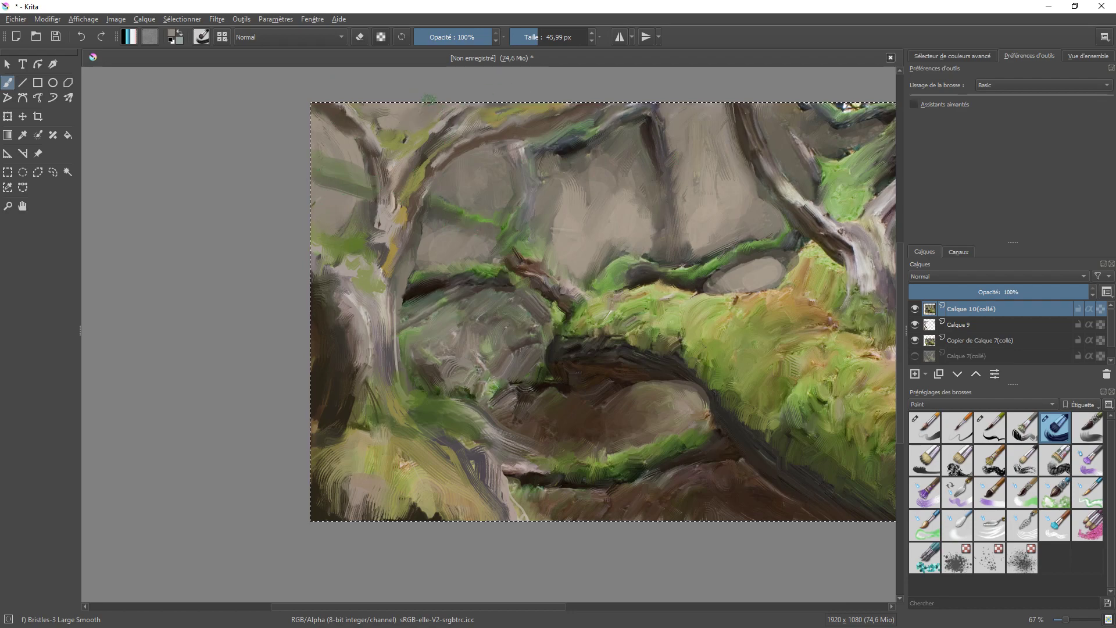
key(Tab)
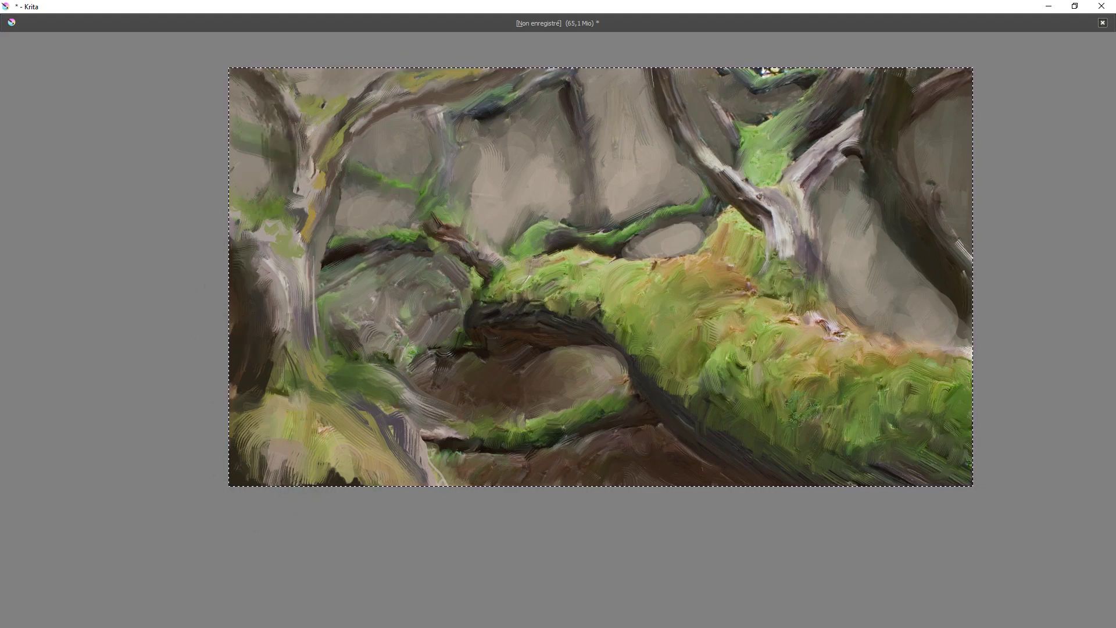
key(Tab)
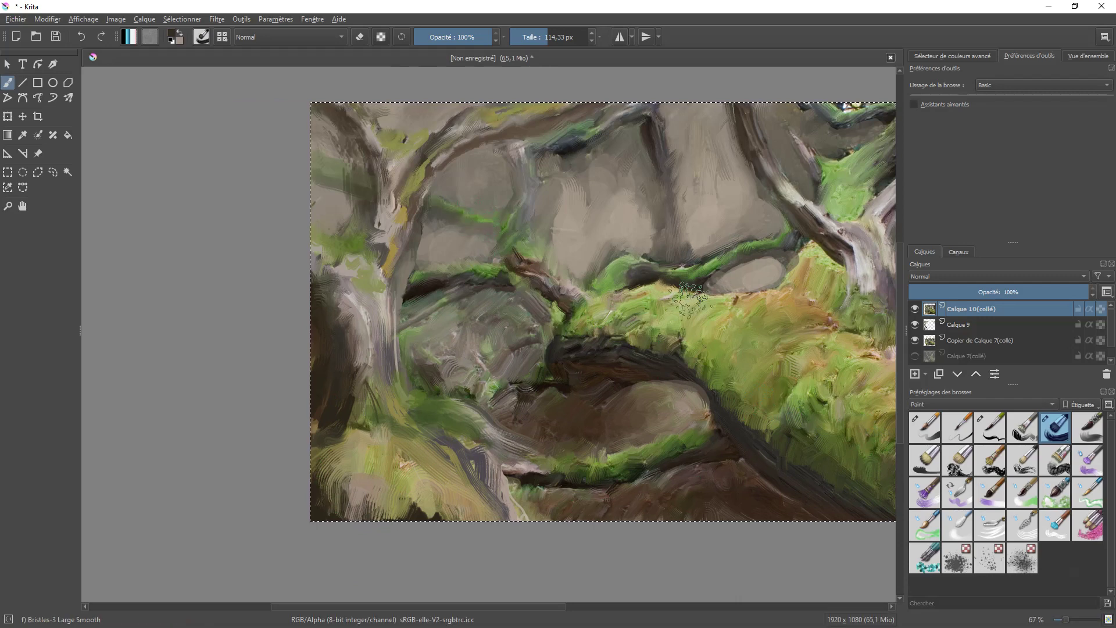
click(959, 428)
click(988, 428)
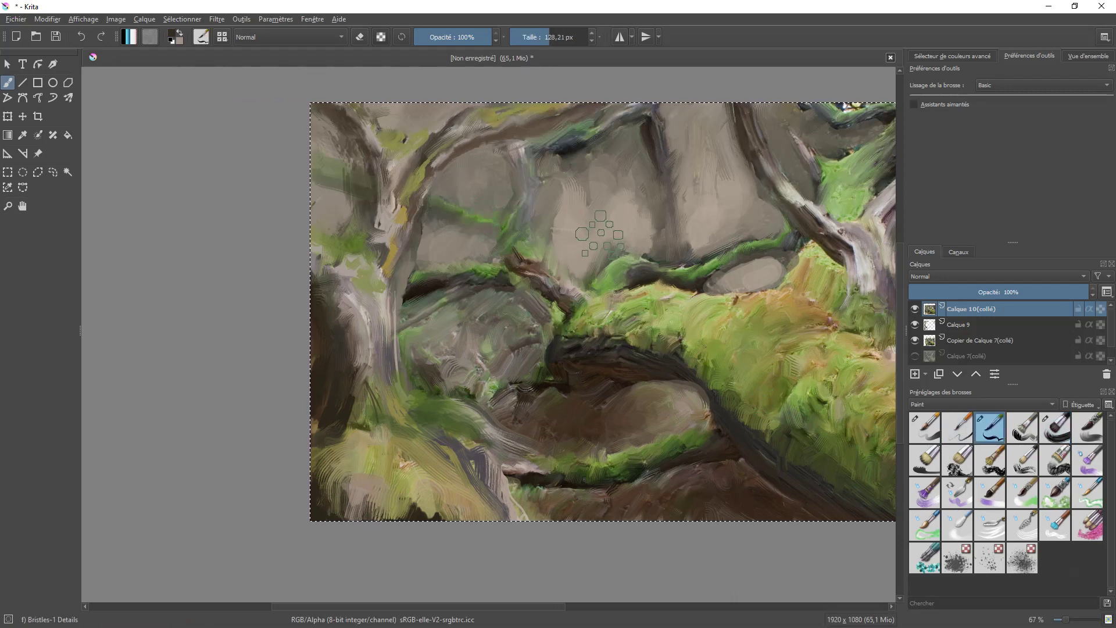
click(958, 428)
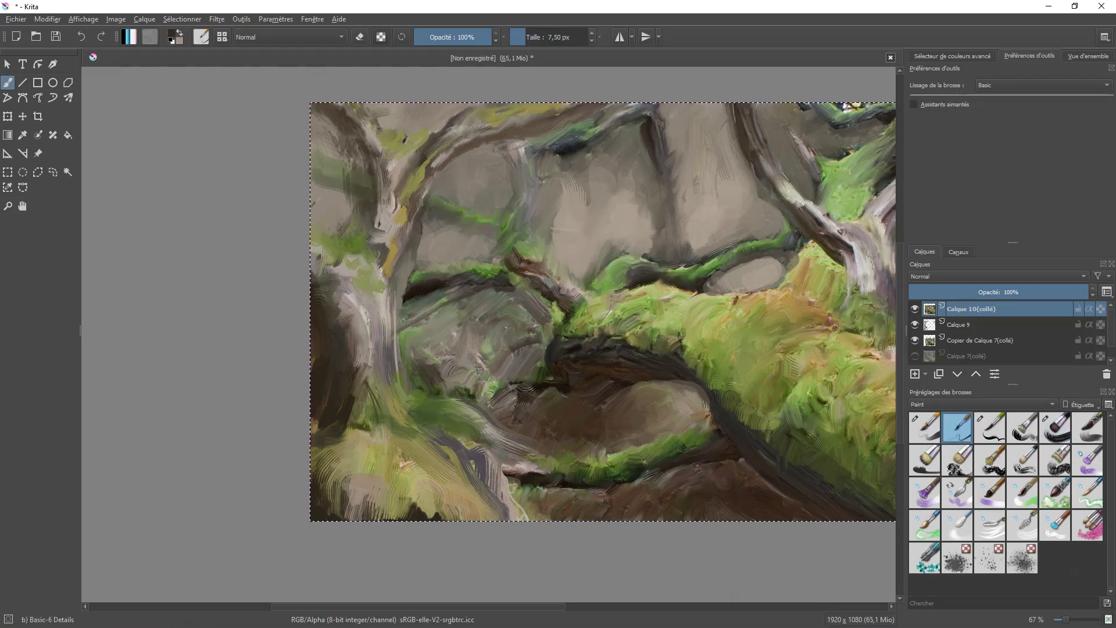
ctrl+click(712, 261)
click(924, 428)
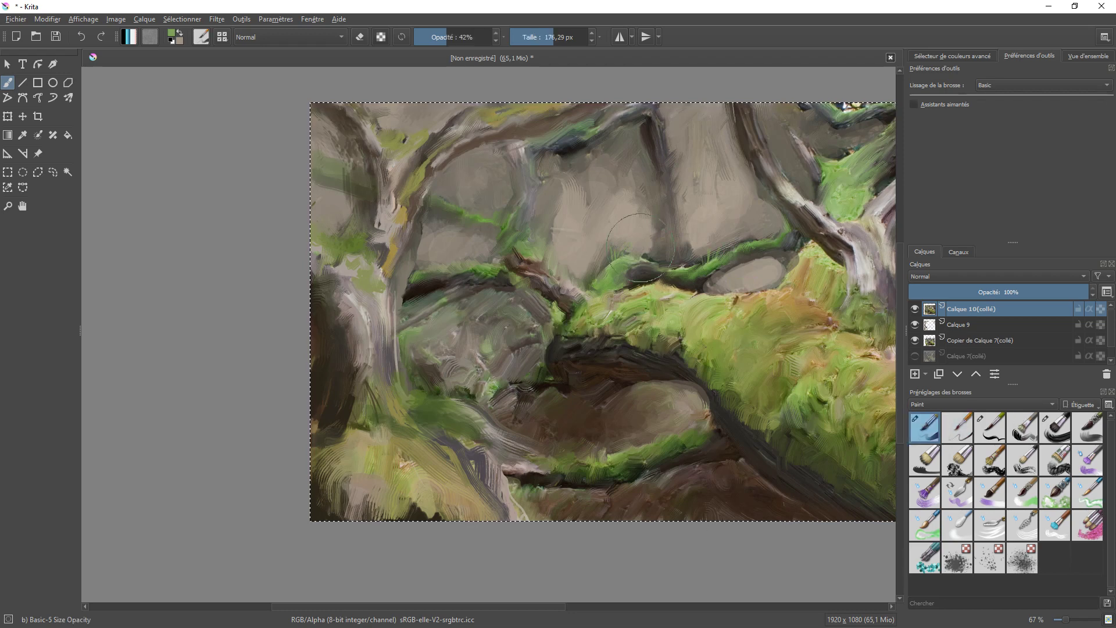
shift+drag(626, 245, 537, 245)
Pull fine grass blades out of the moss along the central background branch with the 60 px Blender Knife Edge brush.
click(989, 526)
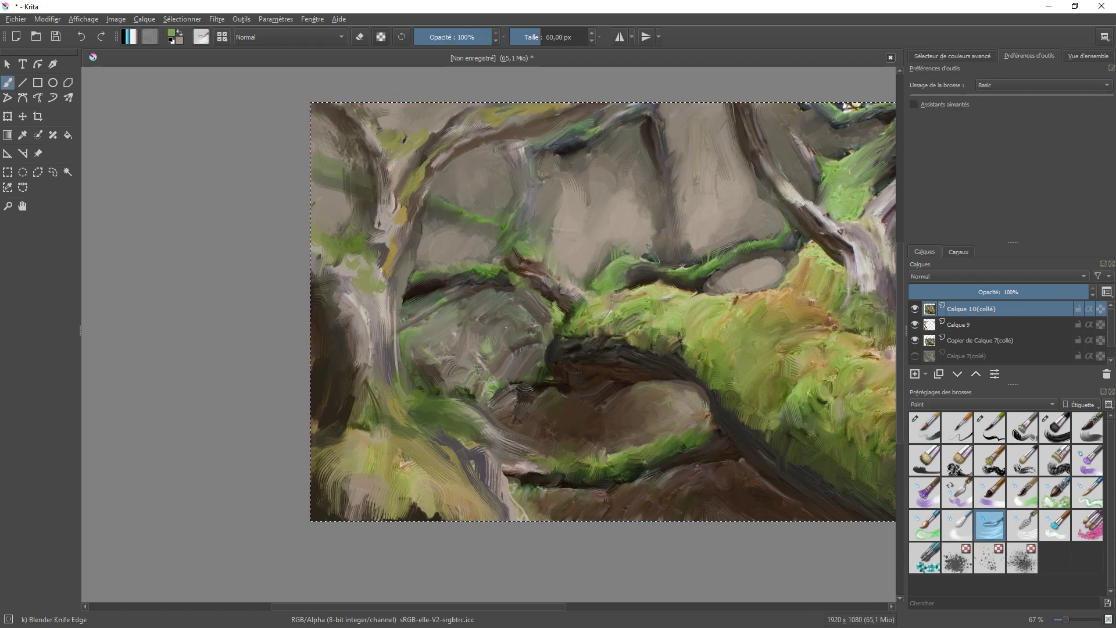
key(plus)
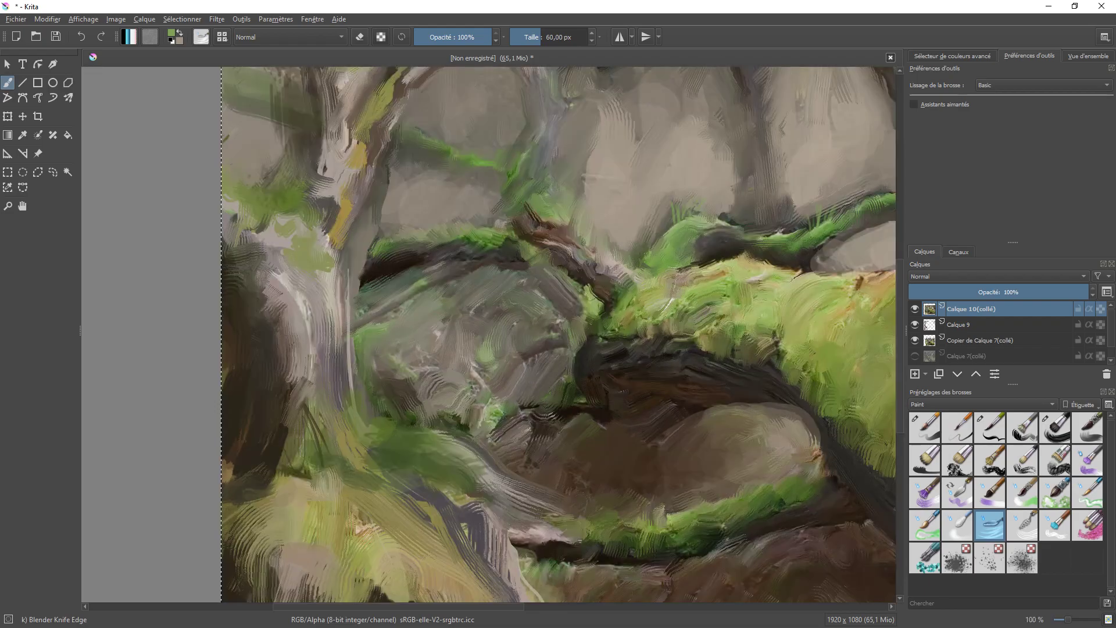
key(Tab)
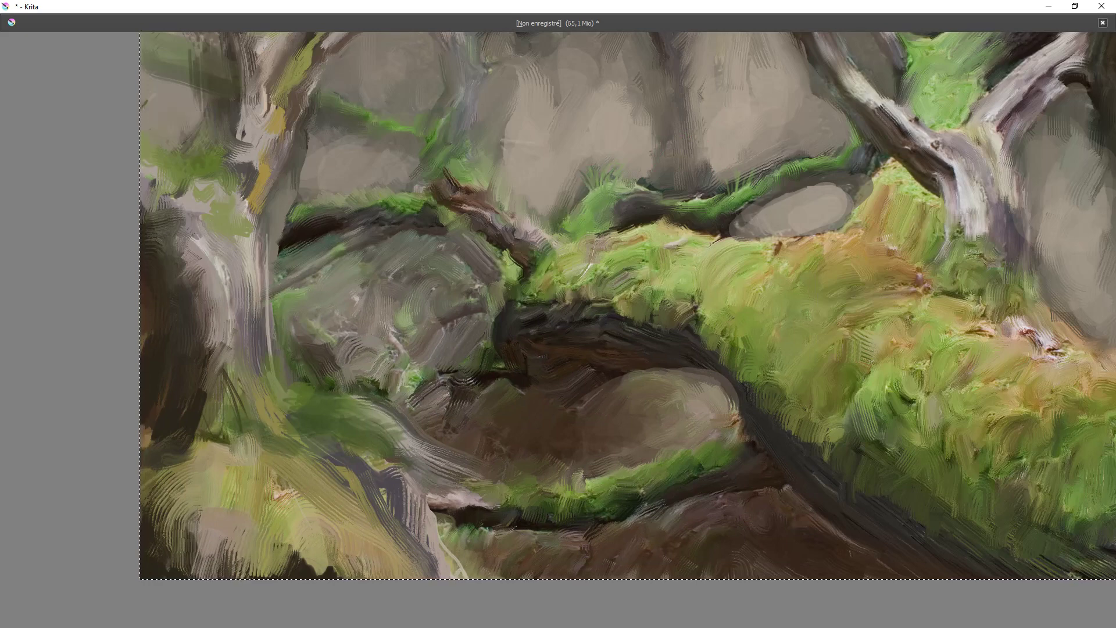
mouse_move(731, 199)
mouse_down()
mouse_move(729, 182)
mouse_move(746, 174)
mouse_move(733, 187)
mouse_up()
drag(675, 368, 728, 402)
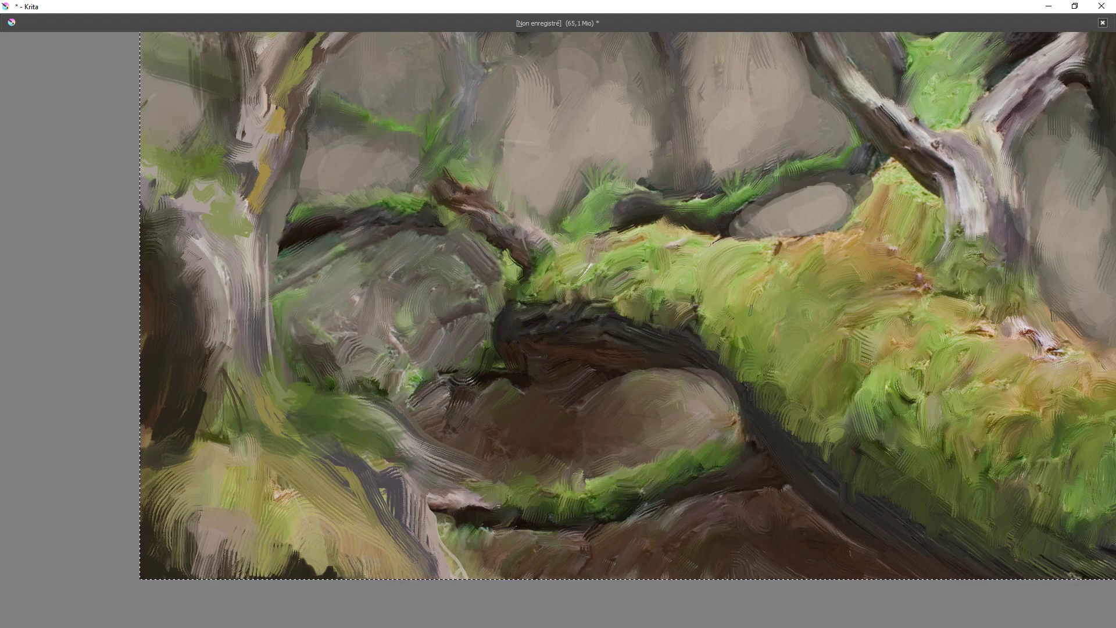
key(minus)
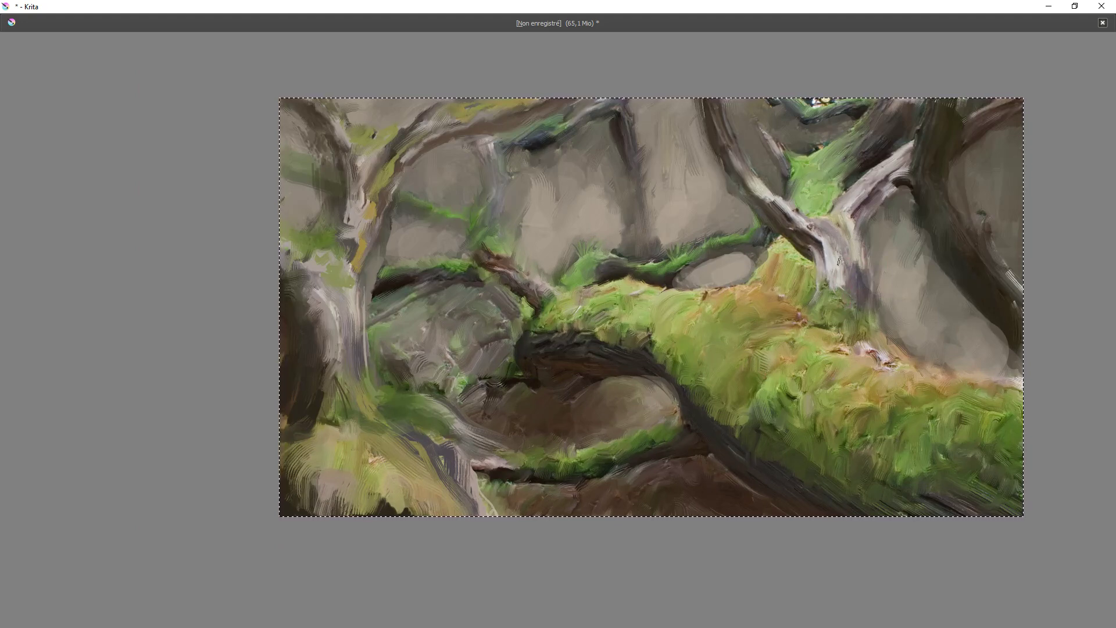
With the Basic-5 Size Opacity brush, paint sampled colours over the moss below the forked tree and the dark underside of the mossy trunk.
right_click(852, 269)
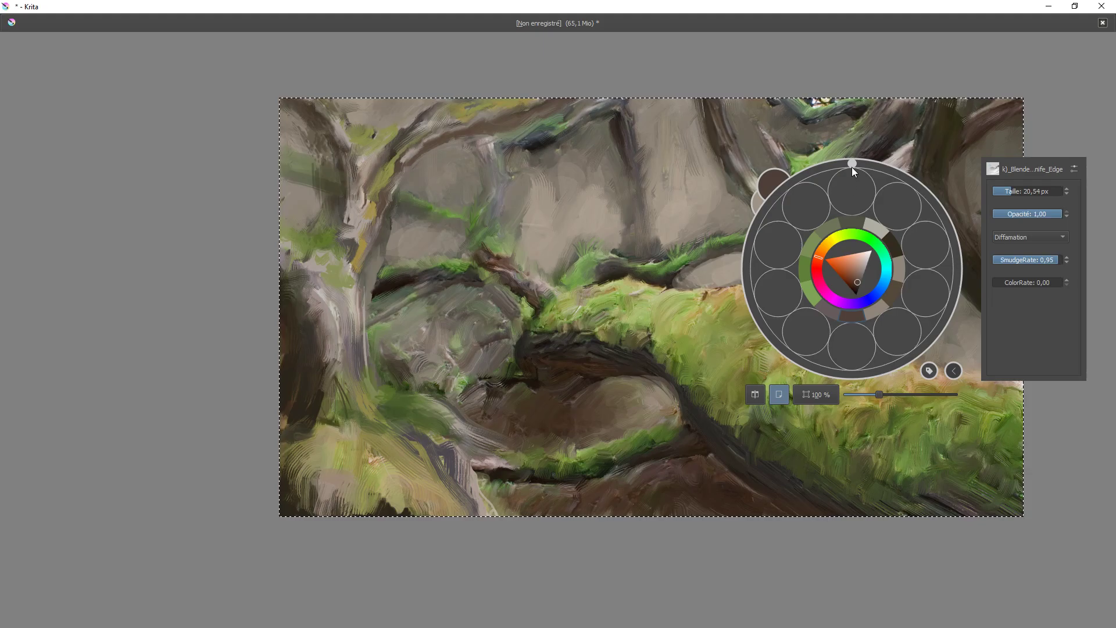
key(Tab)
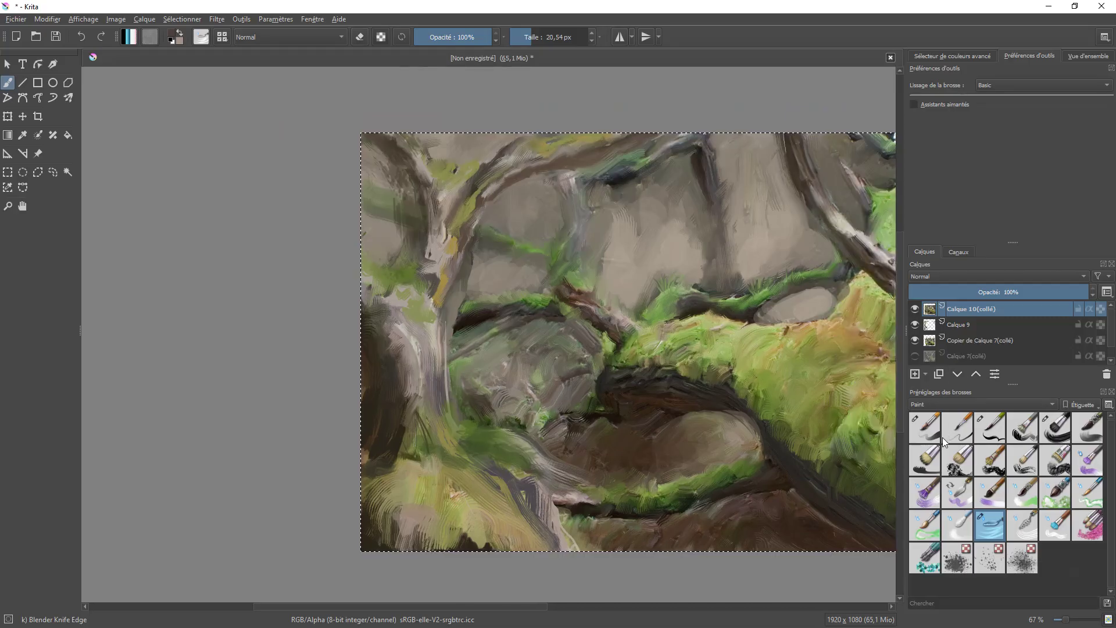
click(925, 430)
key(Tab)
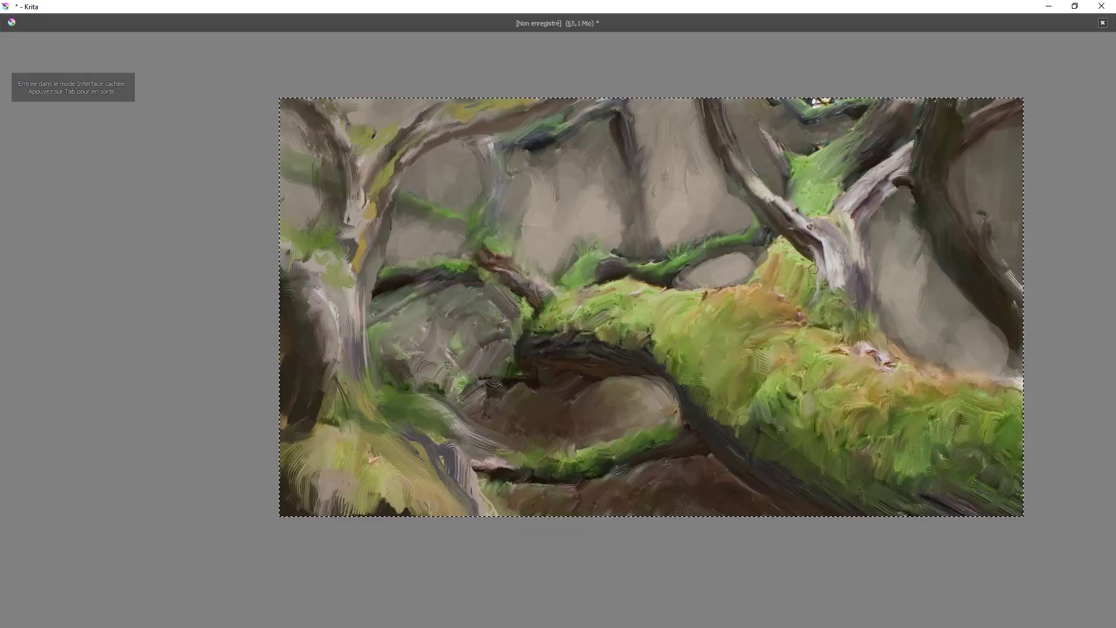
ctrl+click(821, 237)
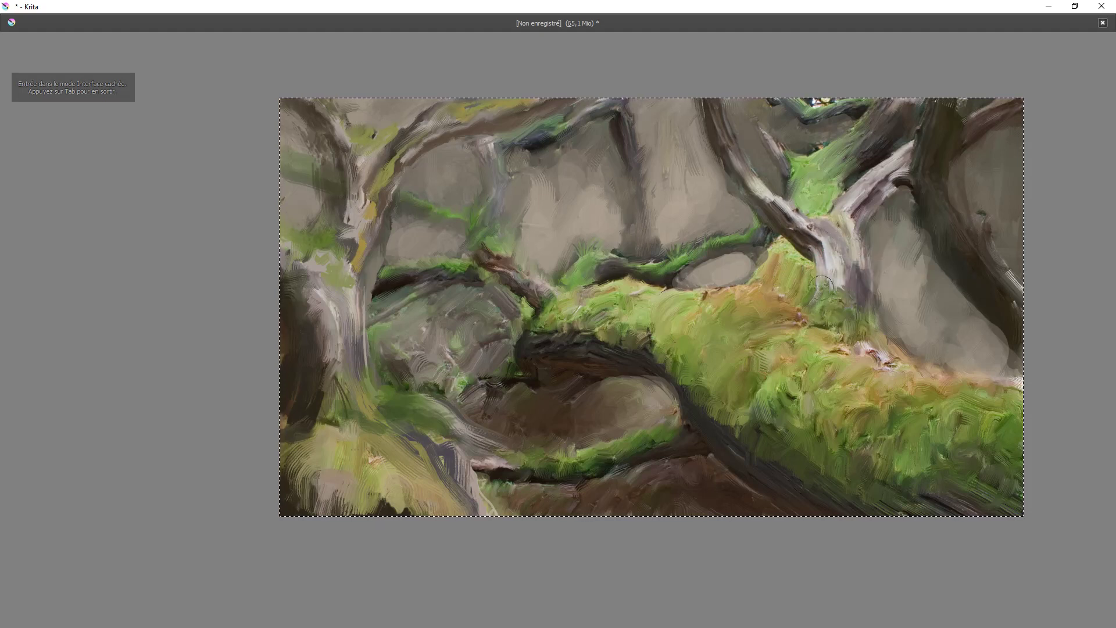
ctrl+click(815, 239)
drag(817, 240, 818, 289)
drag(808, 252, 818, 289)
drag(830, 327, 845, 336)
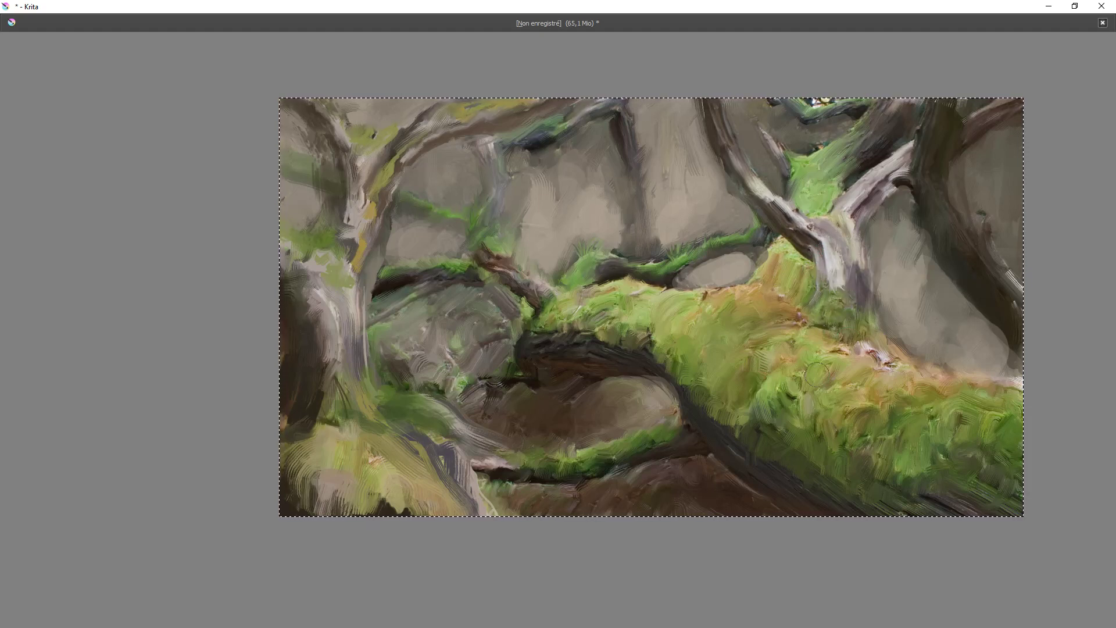
ctrl+click(543, 350)
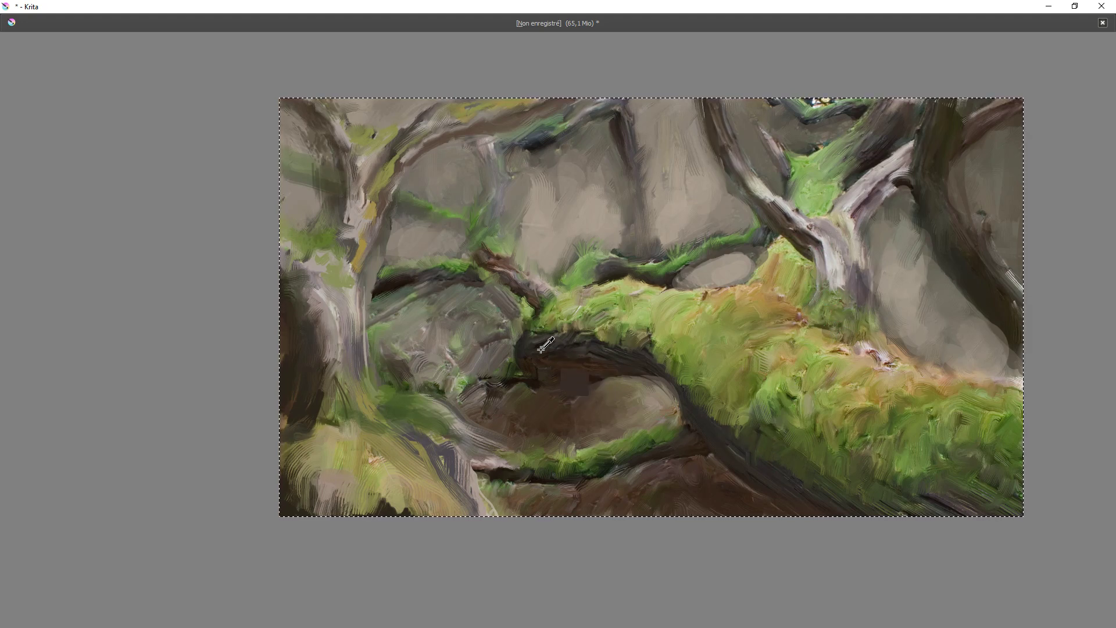
drag(551, 351, 631, 363)
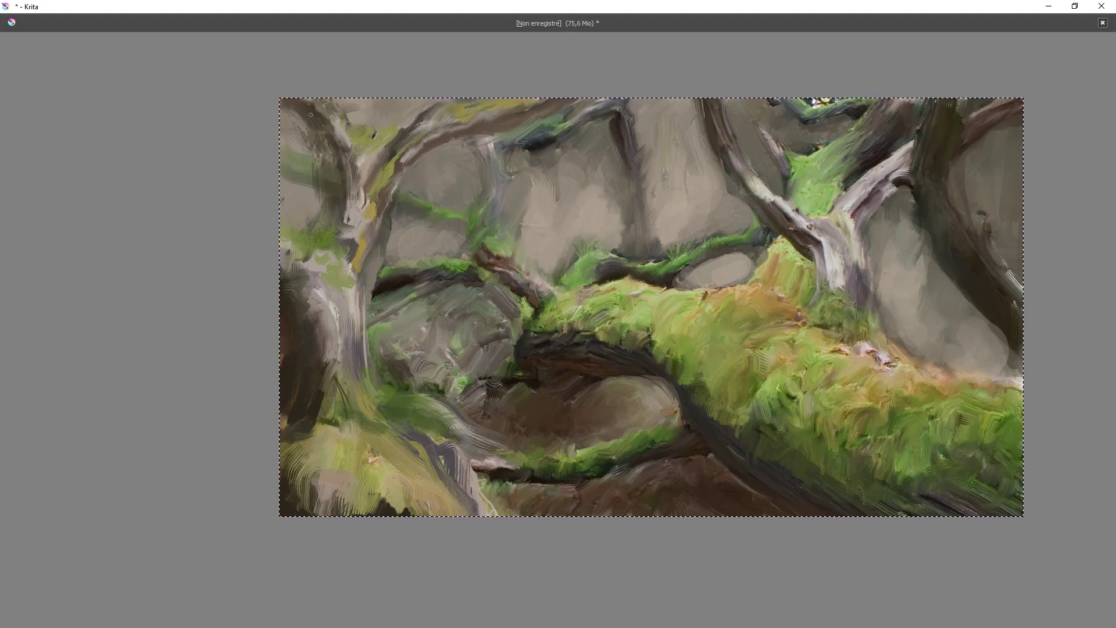
Add a new layer in Multiplier blending mode above the merged painting and enlarge the brush to about 405 px.
key(Tab)
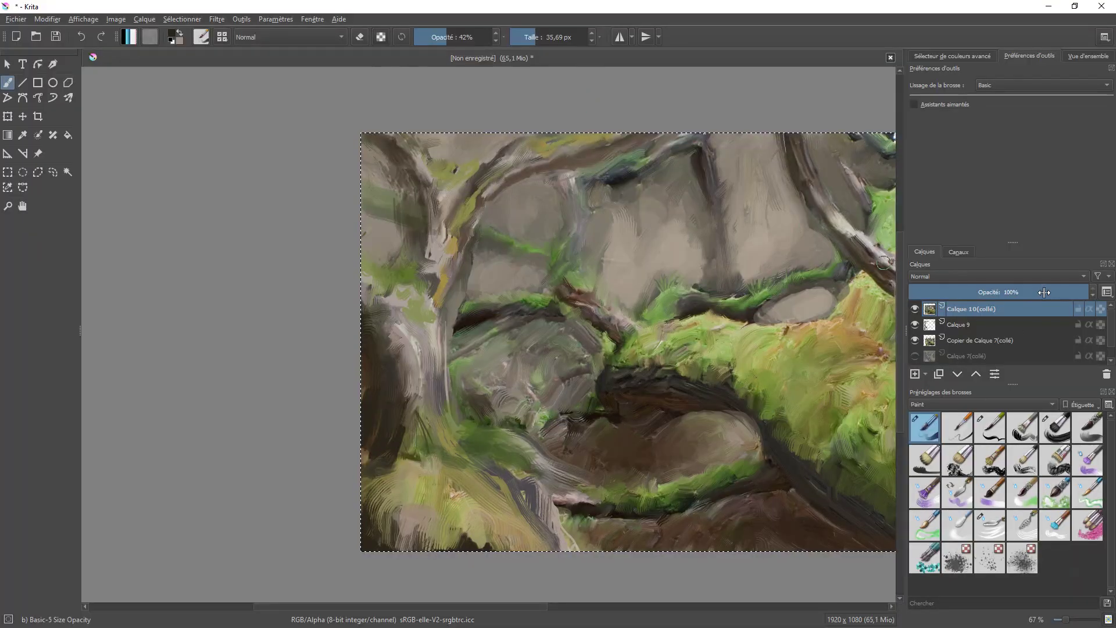
click(944, 276)
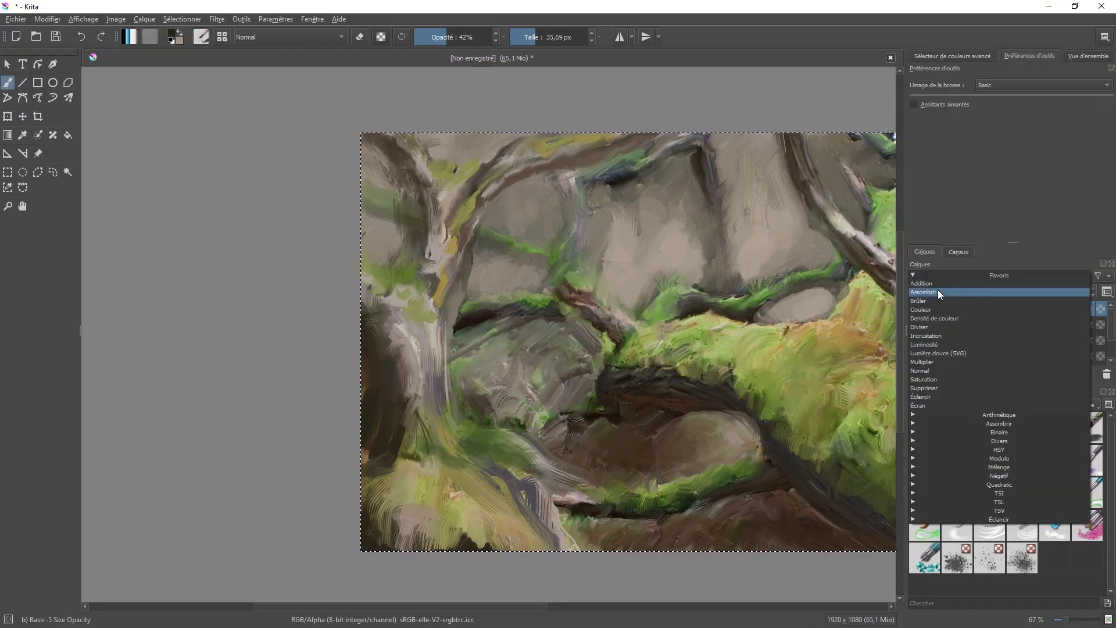
click(931, 361)
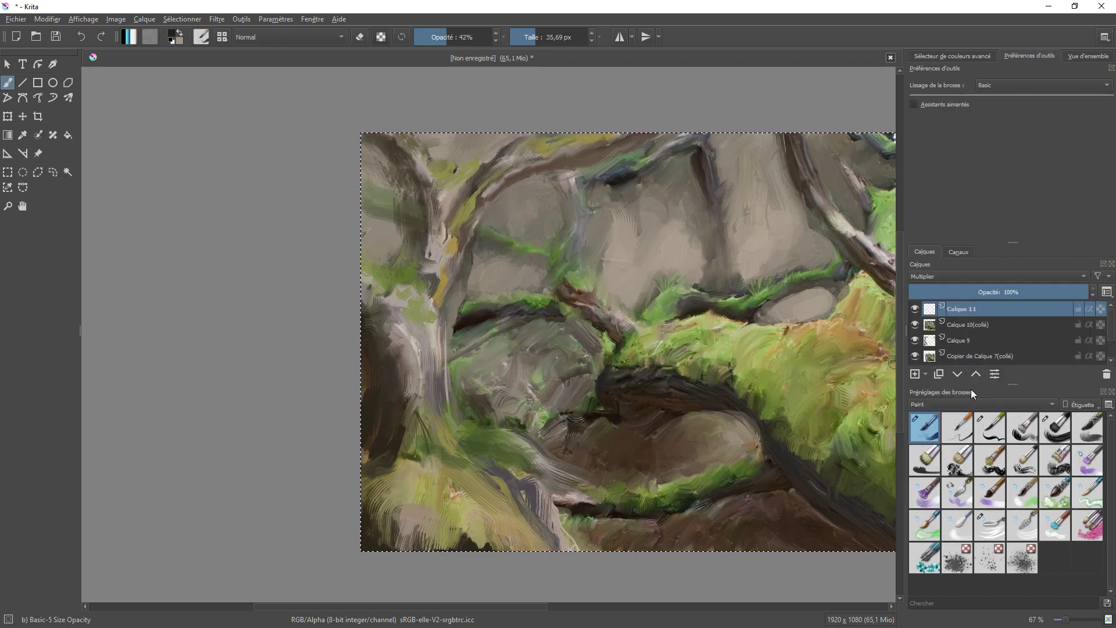
drag(491, 248, 703, 248)
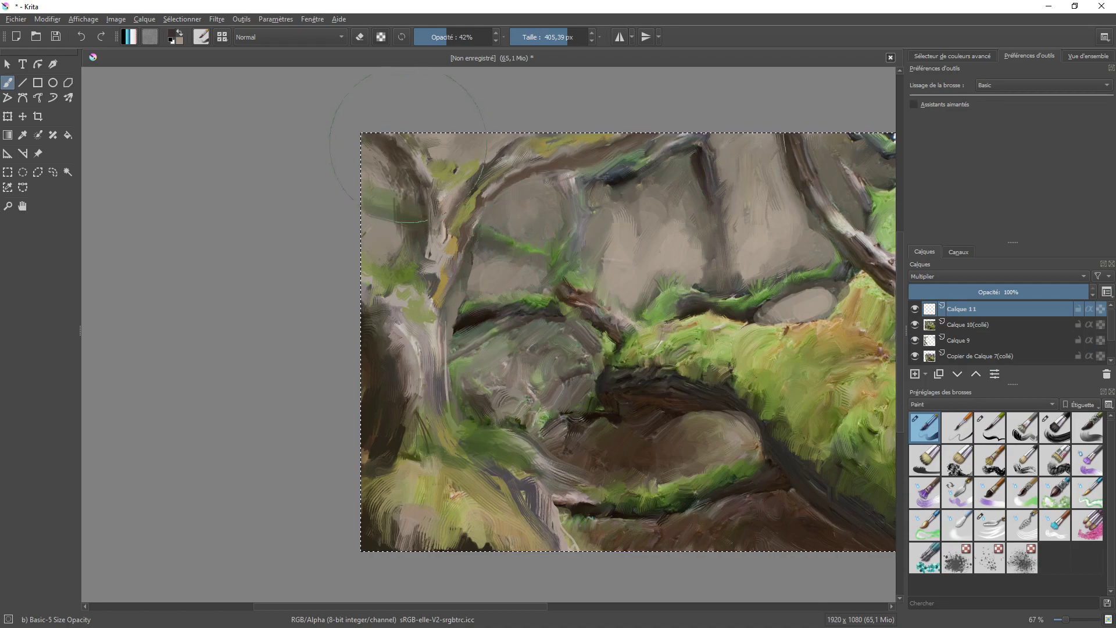
Paint broad dark shadows over the background around the left tree, the hollow under the mossy trunk and the foreground along the lower edge.
mouse_move(396, 140)
mouse_down()
mouse_move(375, 131)
mouse_move(427, 157)
mouse_move(482, 125)
mouse_move(358, 247)
mouse_up()
key(Tab)
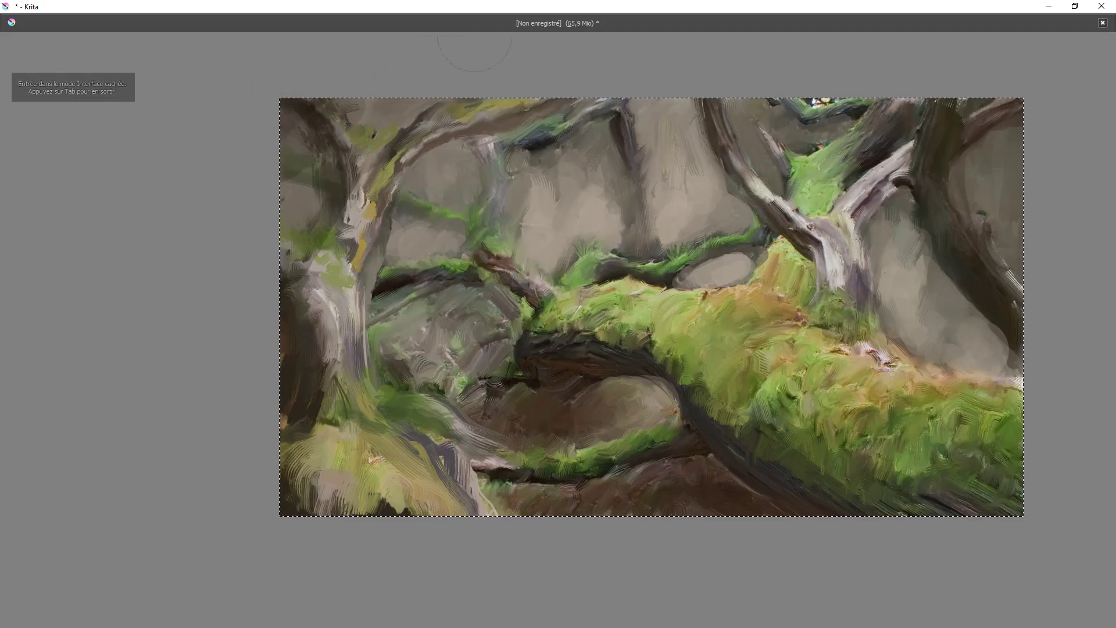
mouse_move(311, 195)
mouse_down()
mouse_move(349, 150)
mouse_move(325, 238)
mouse_move(380, 136)
mouse_up()
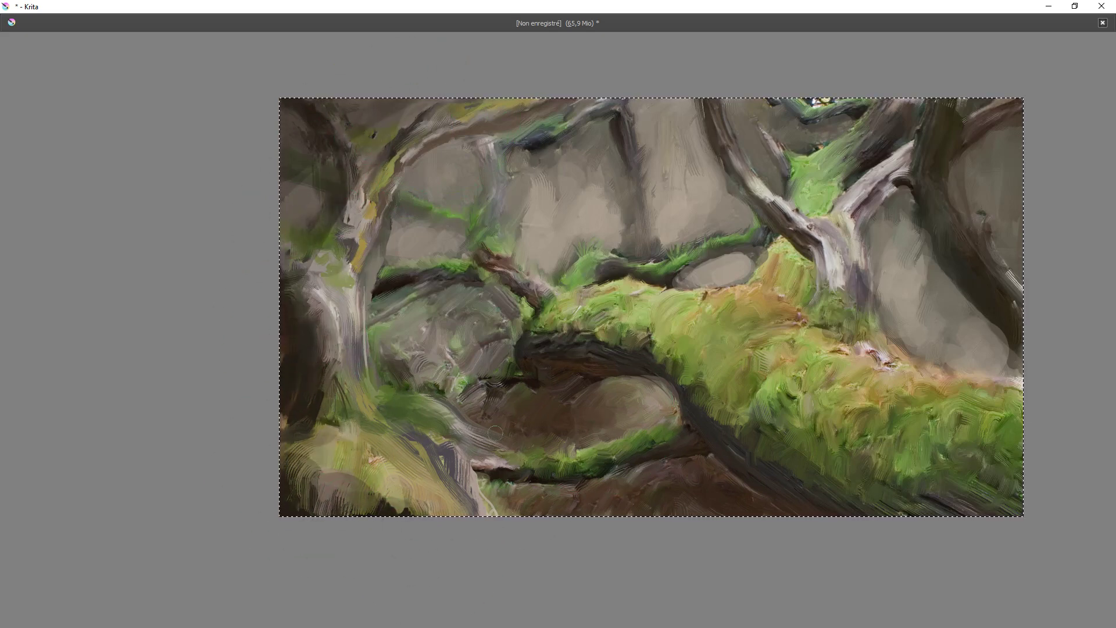
mouse_move(420, 428)
mouse_down()
mouse_move(537, 424)
mouse_move(522, 396)
mouse_move(579, 351)
mouse_move(555, 433)
mouse_up()
drag(749, 459, 931, 527)
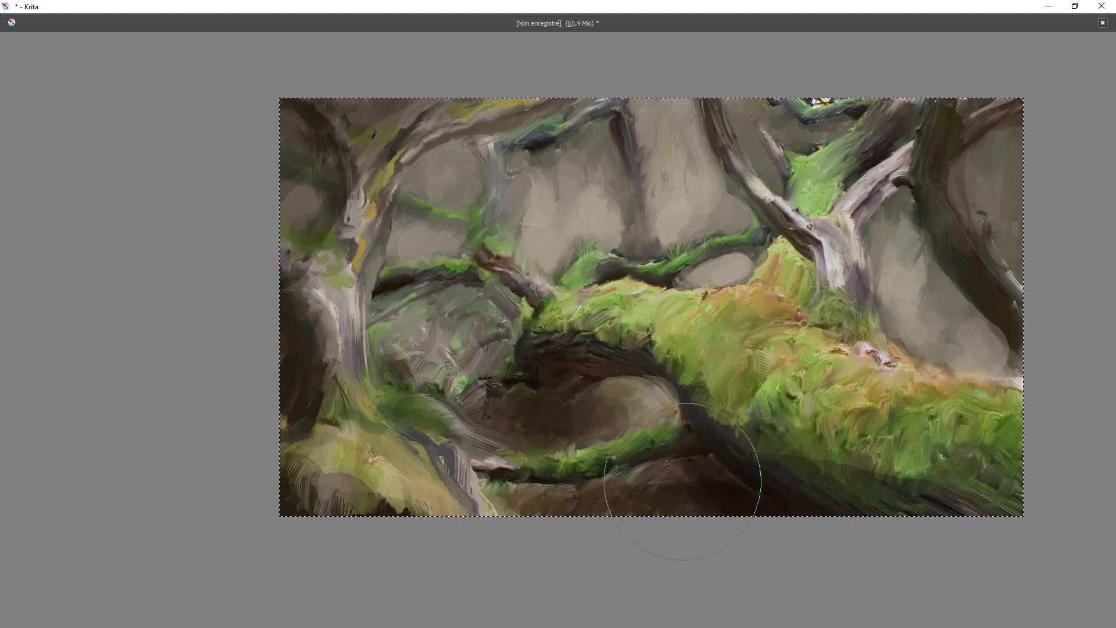
mouse_move(749, 459)
mouse_down()
mouse_move(573, 529)
mouse_move(384, 494)
mouse_up()
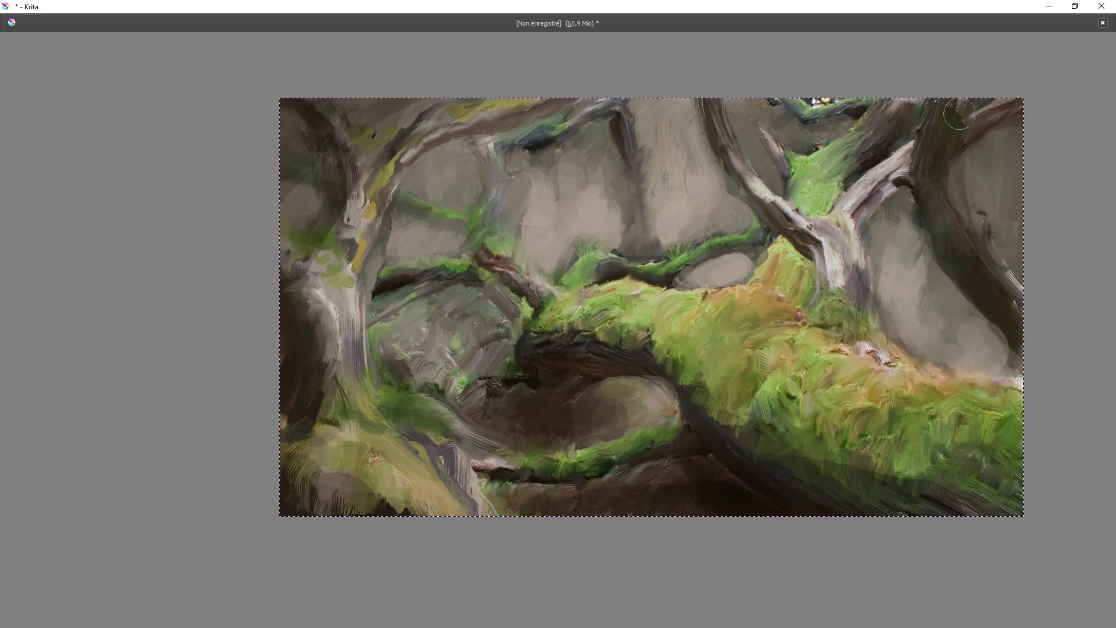
Darken the background around the far right trunk and shade the moss mound at the foot of the forked tree.
mouse_move(976, 125)
mouse_down()
mouse_move(999, 103)
mouse_move(992, 272)
mouse_up()
mouse_move(898, 257)
mouse_down()
mouse_move(951, 305)
mouse_move(1009, 304)
mouse_up()
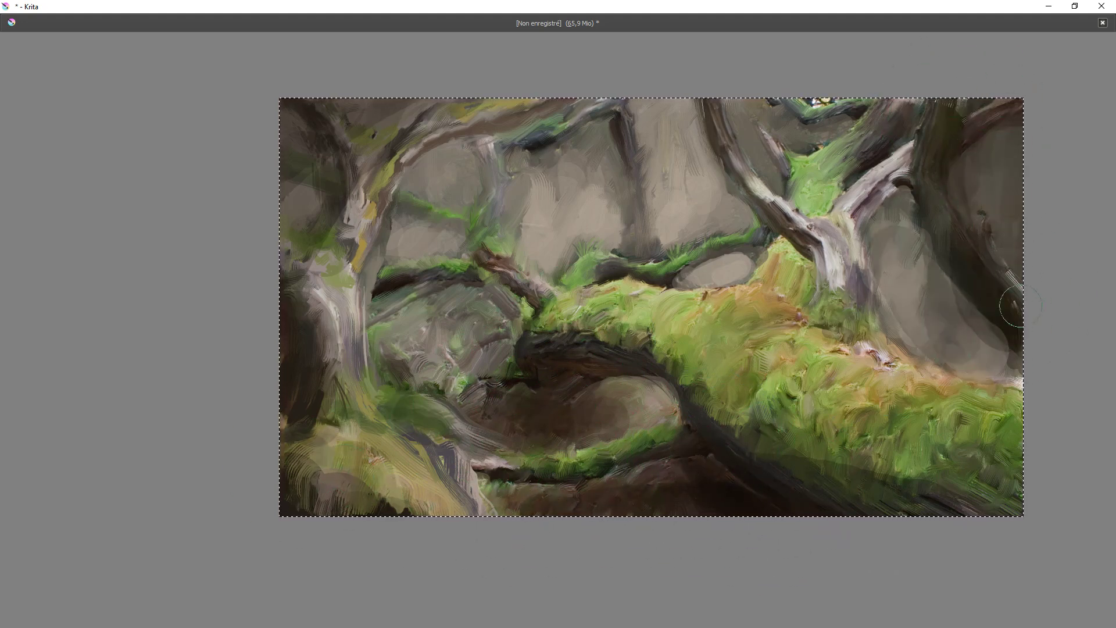
mouse_move(813, 274)
mouse_down()
mouse_move(783, 288)
mouse_move(792, 270)
mouse_up()
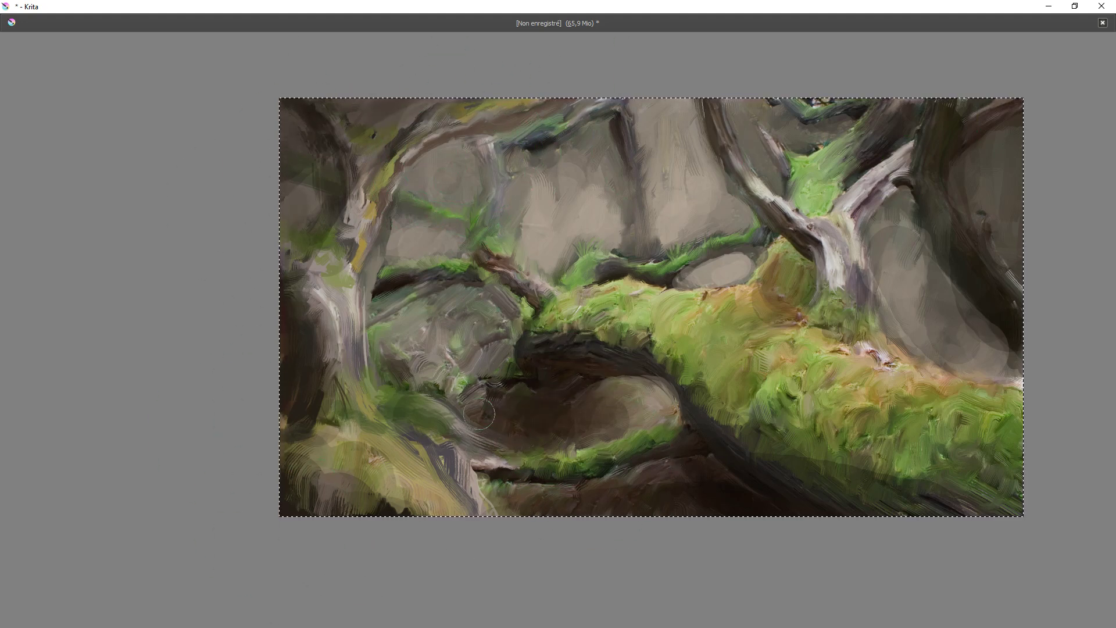
Deepen the shadows in the hollow, under the mossy trunk, and over the left edge's foreground and background.
mouse_move(534, 429)
mouse_down()
mouse_move(451, 422)
mouse_move(473, 344)
mouse_move(454, 366)
mouse_up()
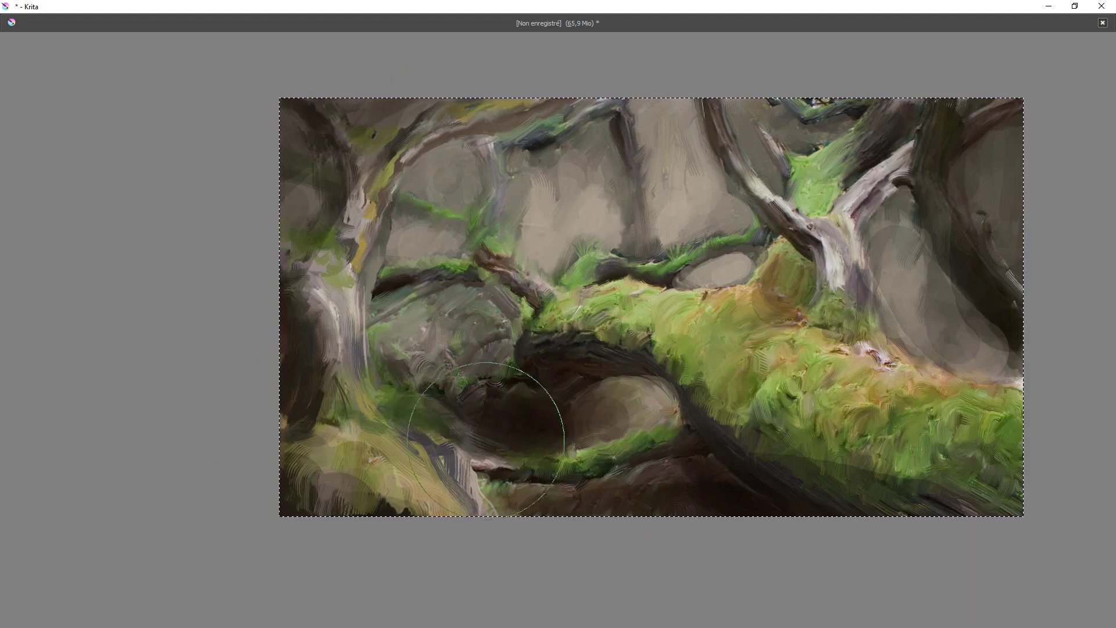
drag(686, 427, 805, 490)
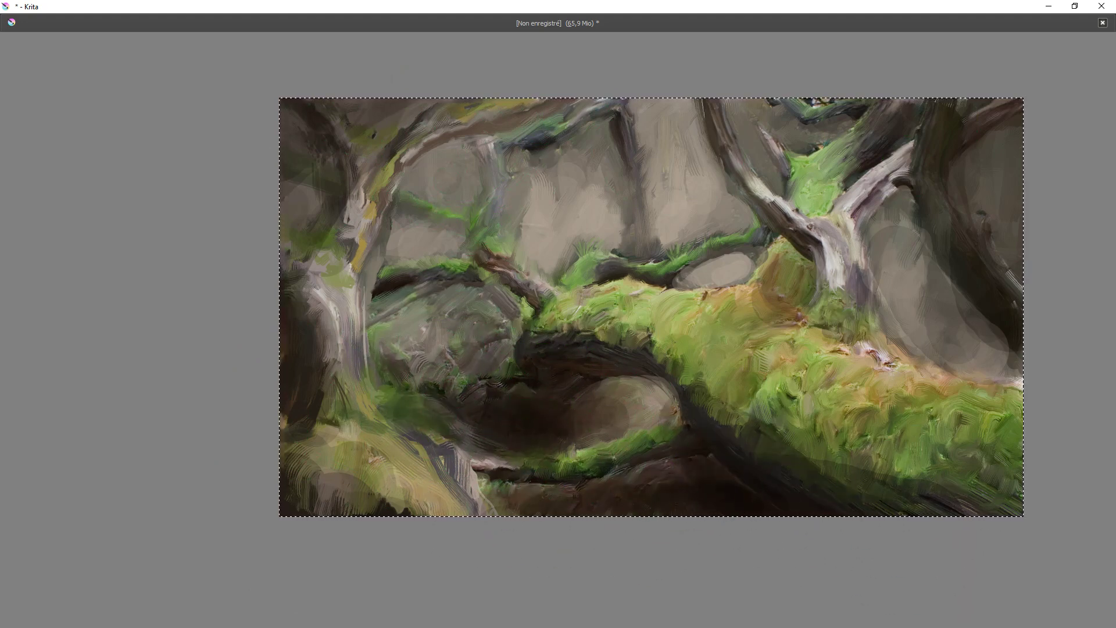
drag(292, 446, 329, 511)
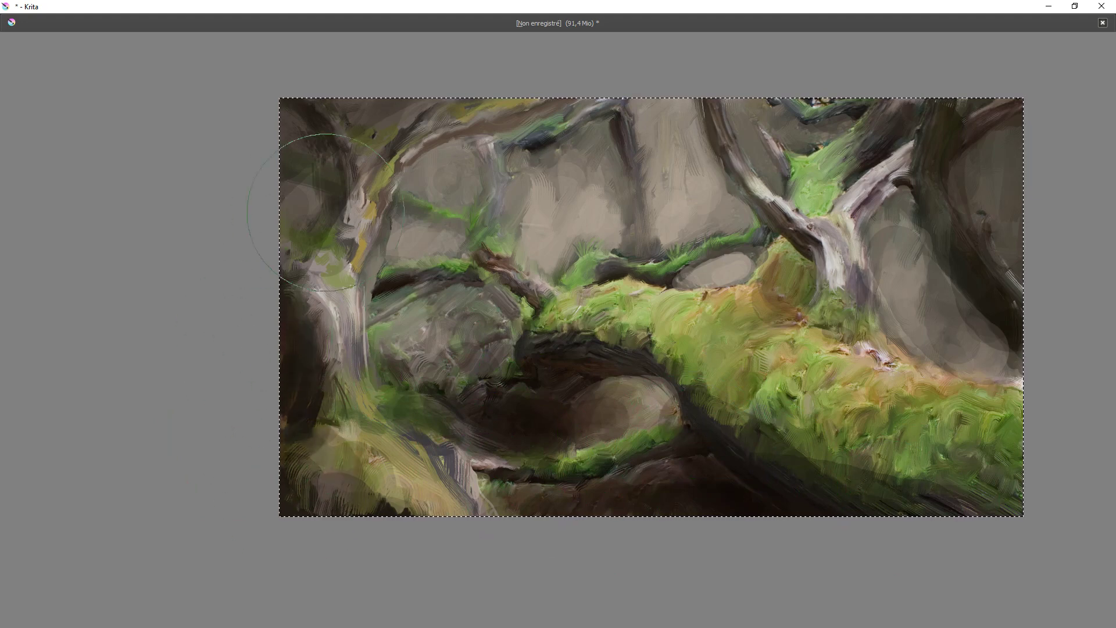
drag(326, 212, 330, 233)
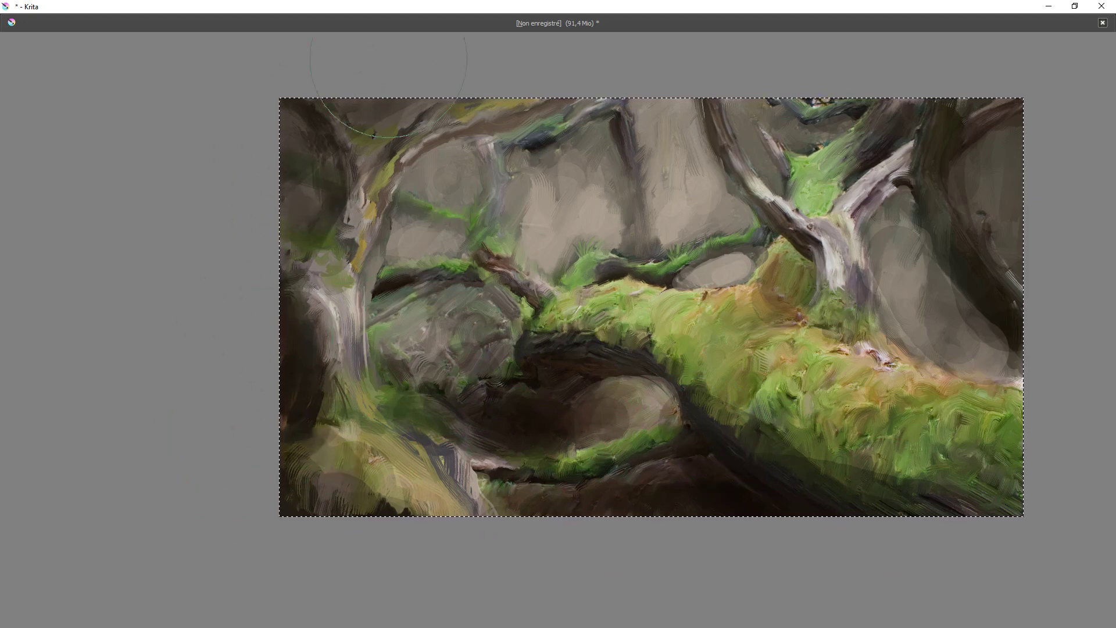
Paint shadows over the far right background, behind the upper branches and over the grey mossy boulder beside the left tree.
mouse_move(956, 273)
mouse_down()
mouse_move(988, 323)
mouse_move(982, 349)
mouse_up()
drag(978, 177, 990, 231)
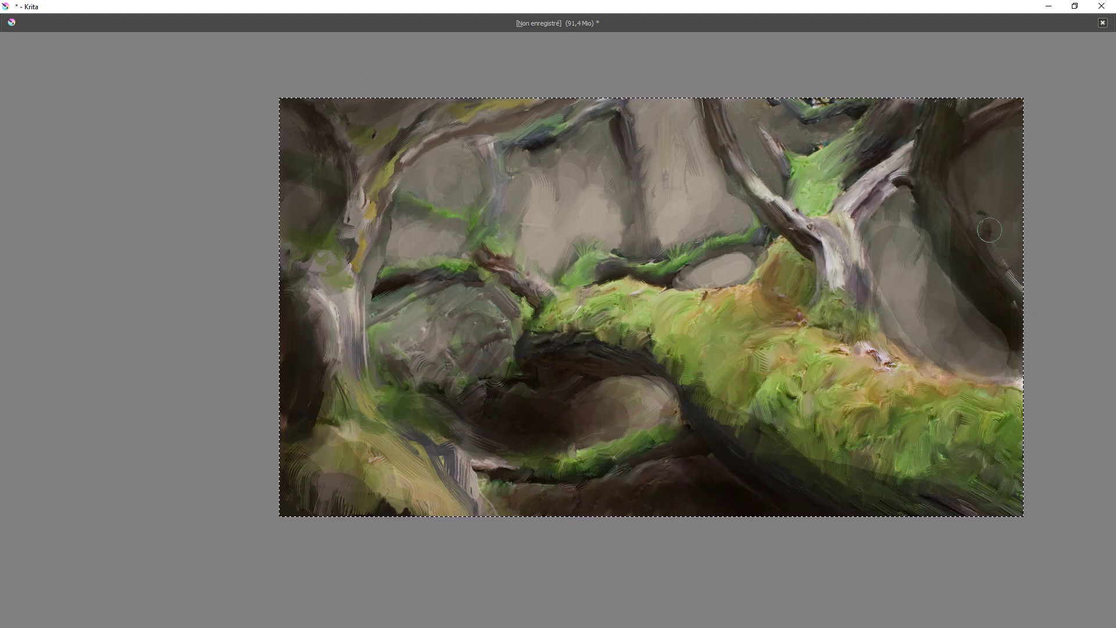
drag(766, 104, 768, 148)
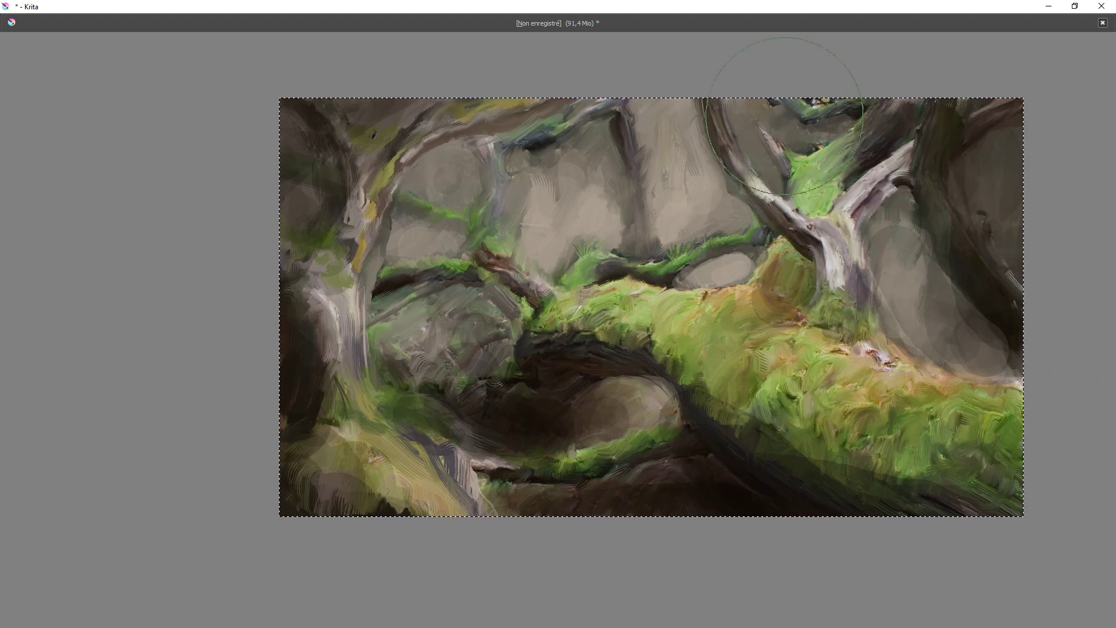
mouse_move(793, 106)
mouse_down()
mouse_move(827, 128)
mouse_move(759, 122)
mouse_up()
mouse_move(611, 166)
mouse_down()
mouse_move(599, 115)
mouse_move(551, 141)
mouse_move(606, 134)
mouse_move(591, 178)
mouse_move(542, 167)
mouse_up()
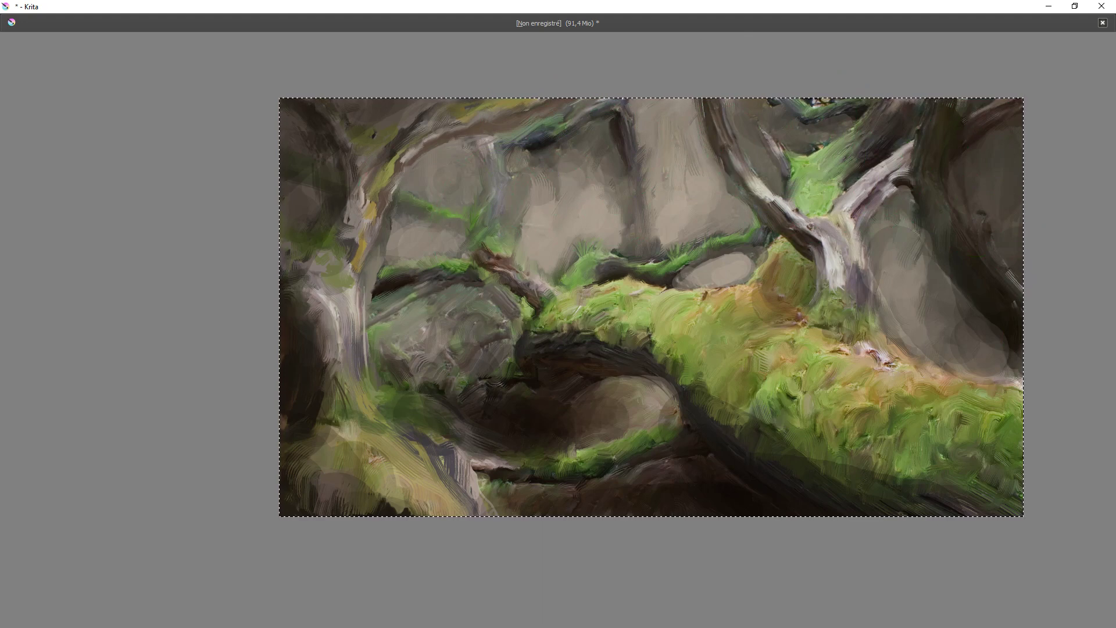
mouse_move(419, 185)
mouse_down()
mouse_move(456, 176)
mouse_move(445, 185)
mouse_up()
mouse_move(448, 224)
mouse_down()
mouse_move(413, 326)
mouse_move(460, 349)
mouse_move(407, 343)
mouse_move(493, 319)
mouse_move(384, 337)
mouse_move(523, 401)
mouse_move(459, 355)
mouse_up()
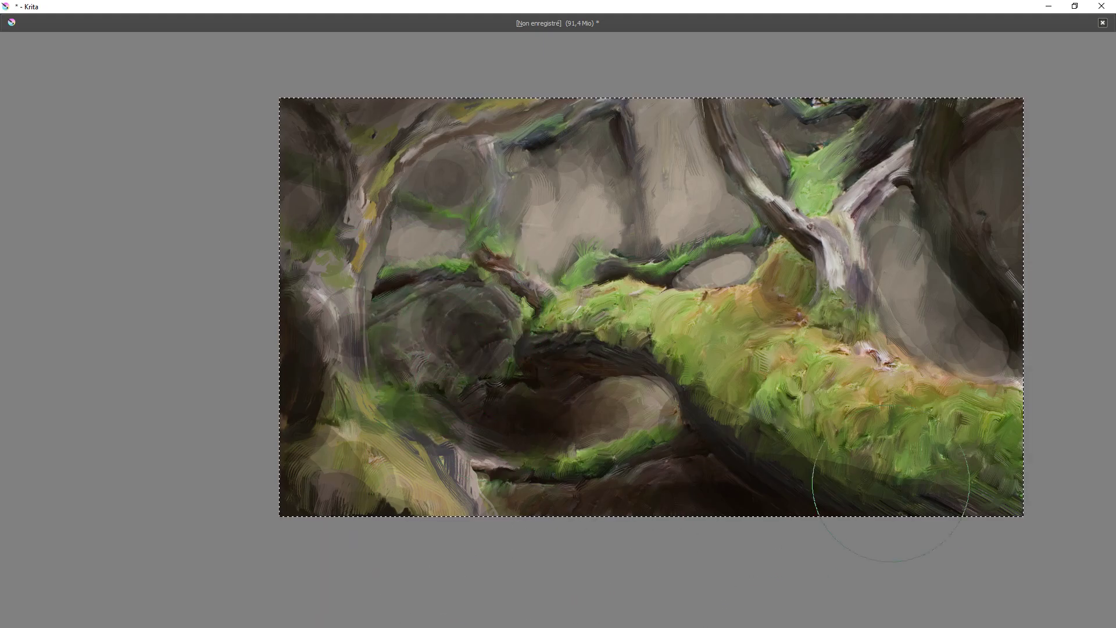
Soften the shadow layer with a Gaussian blur of 40.76 px horizontal and vertical radius.
key(Tab)
click(217, 19)
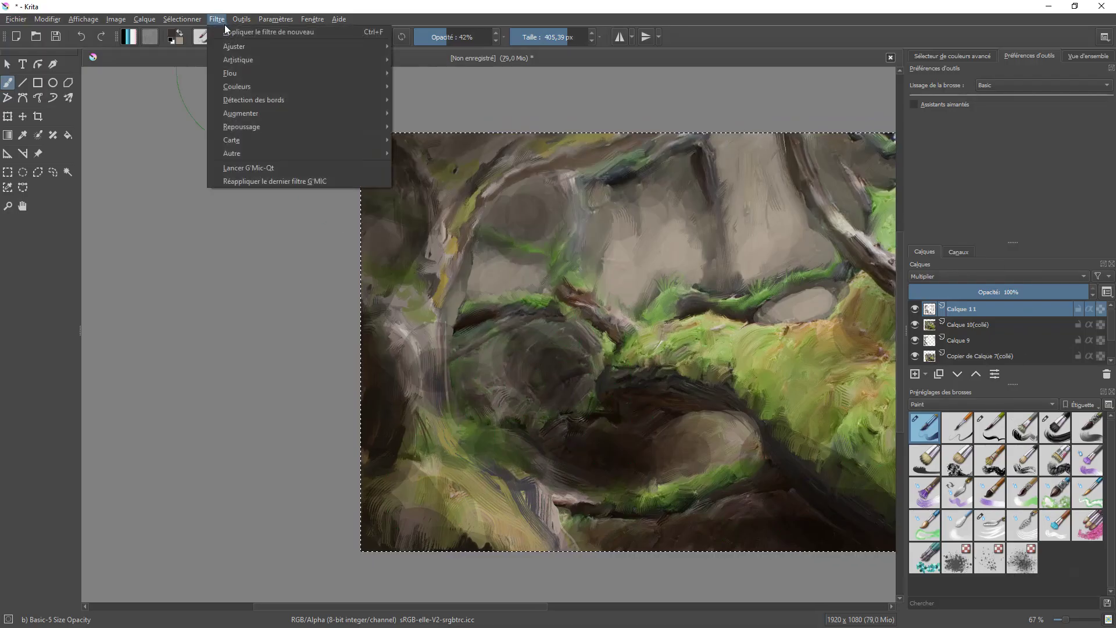
mouse_move(326, 72)
click(471, 88)
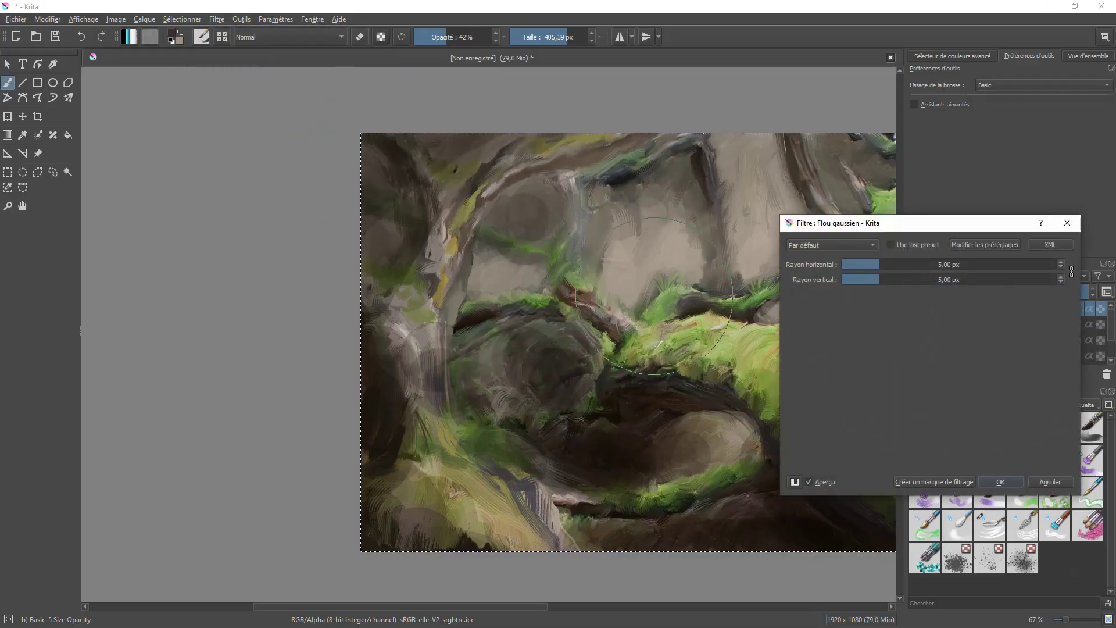
drag(845, 236, 864, 237)
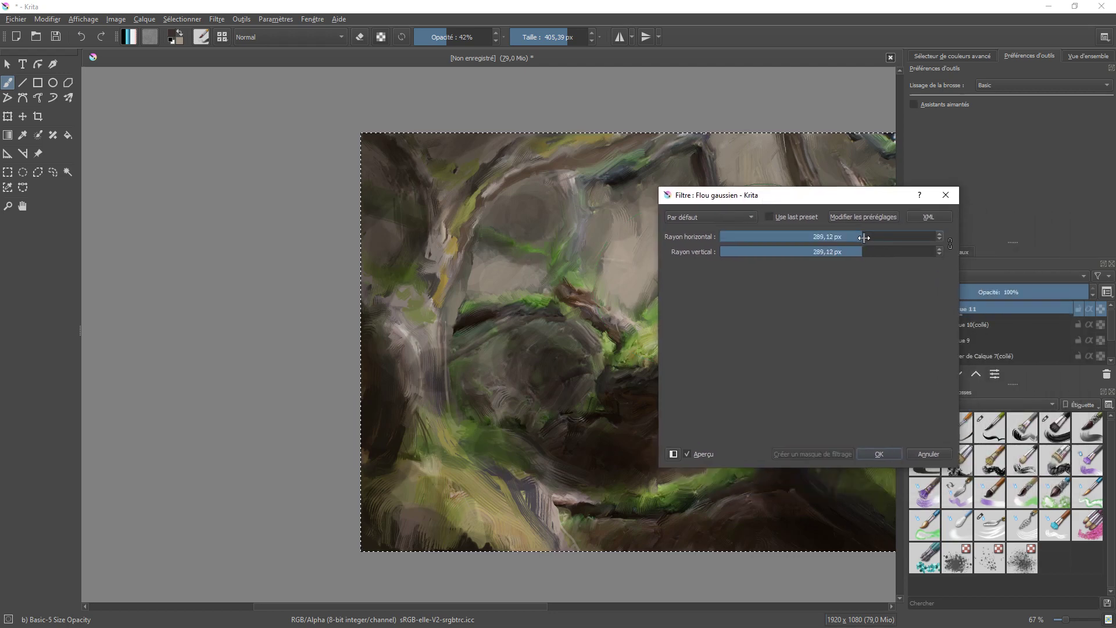
click(814, 237)
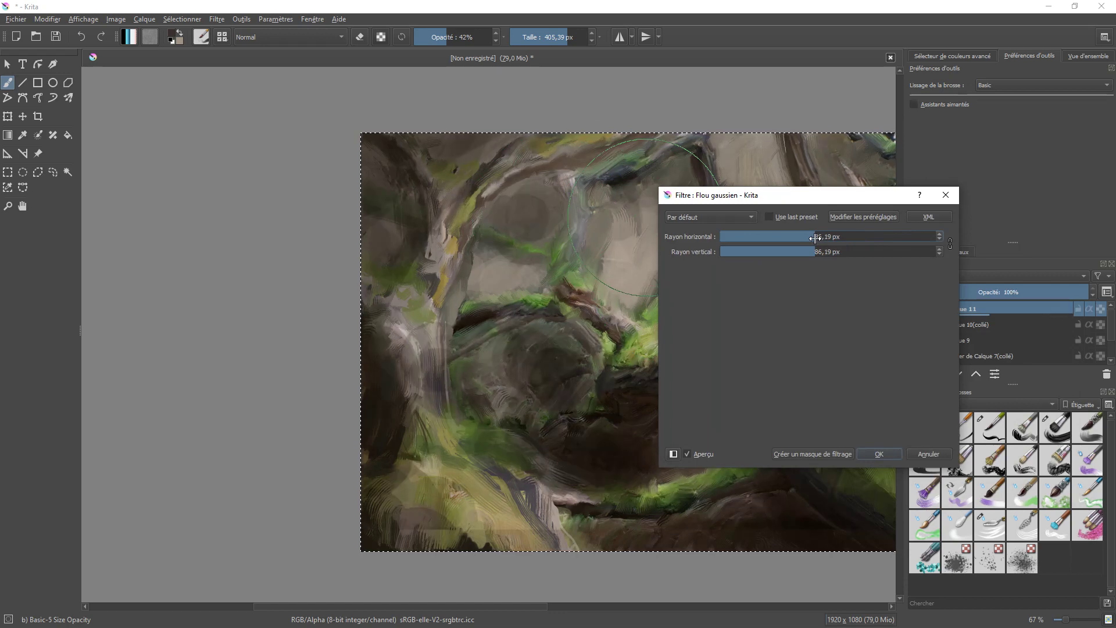
drag(814, 237, 794, 237)
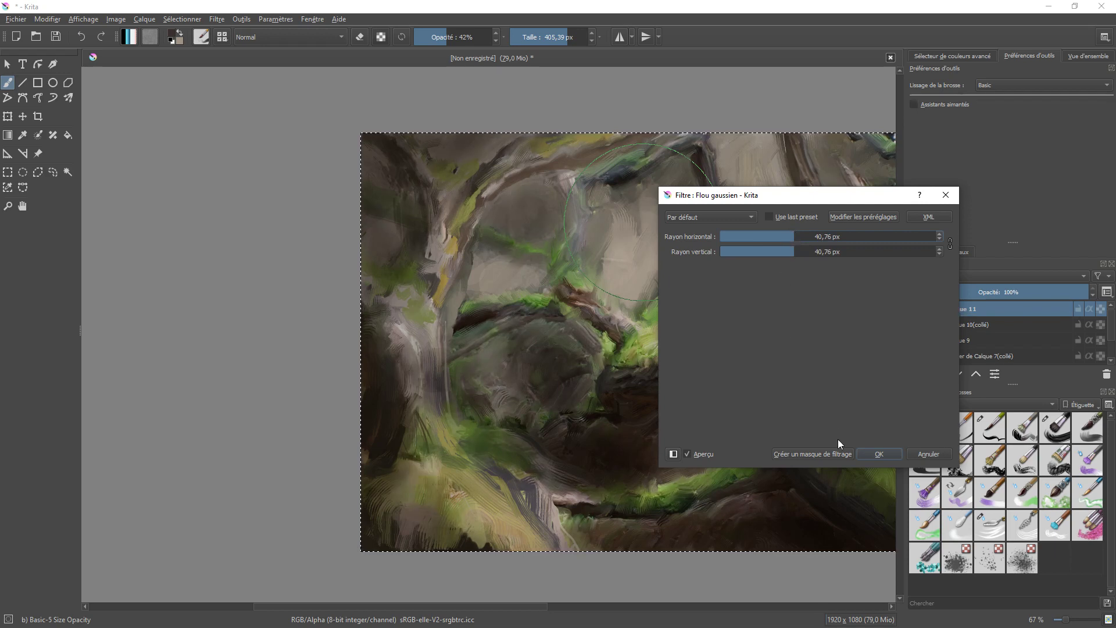
click(878, 453)
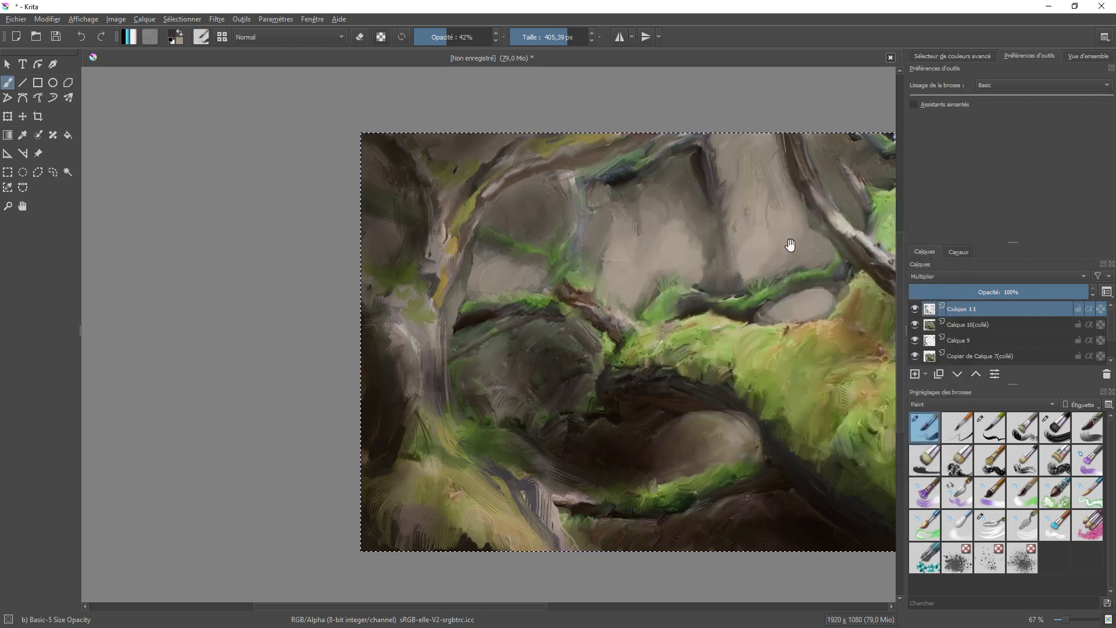
Add a layer above the shadows in Incrustation (overlay) mode and test broad warm light strokes over the mossy trunk.
drag(790, 245, 556, 198)
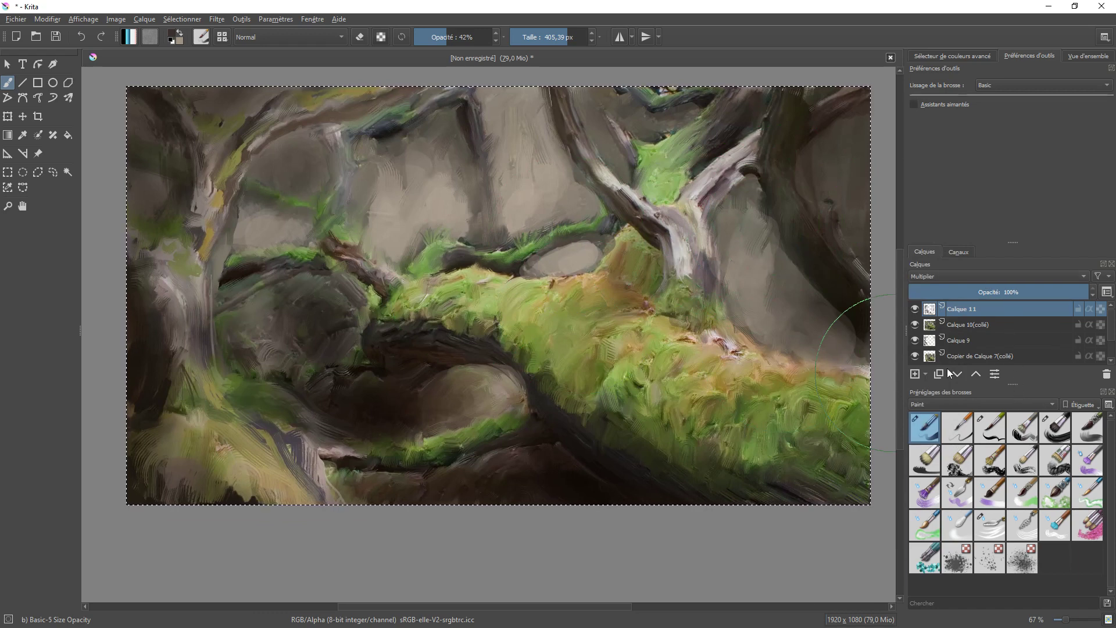
click(958, 276)
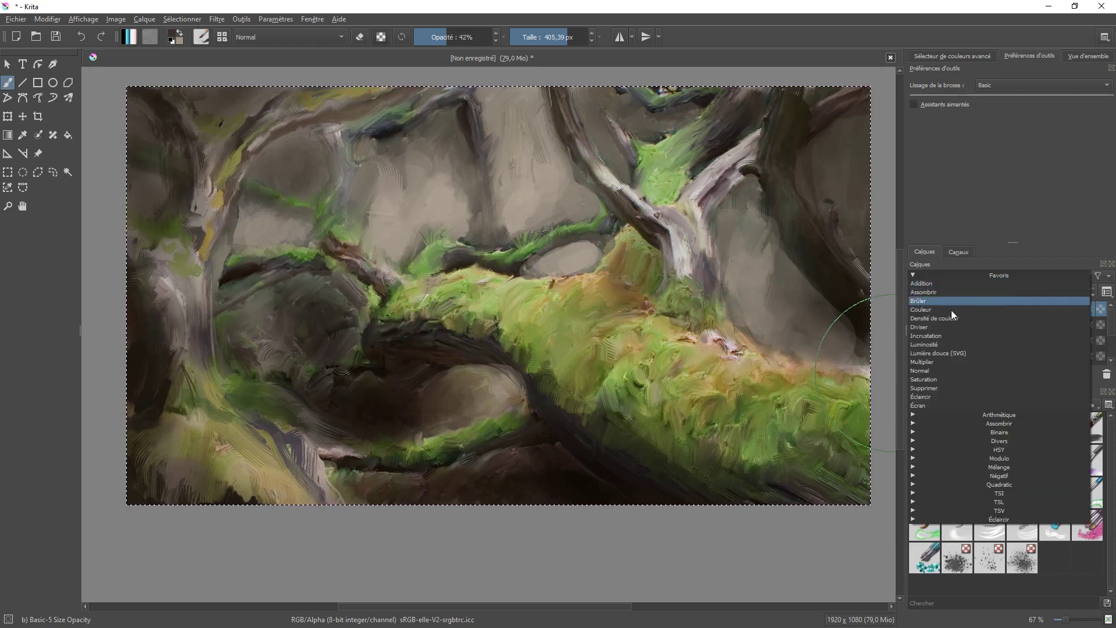
click(948, 335)
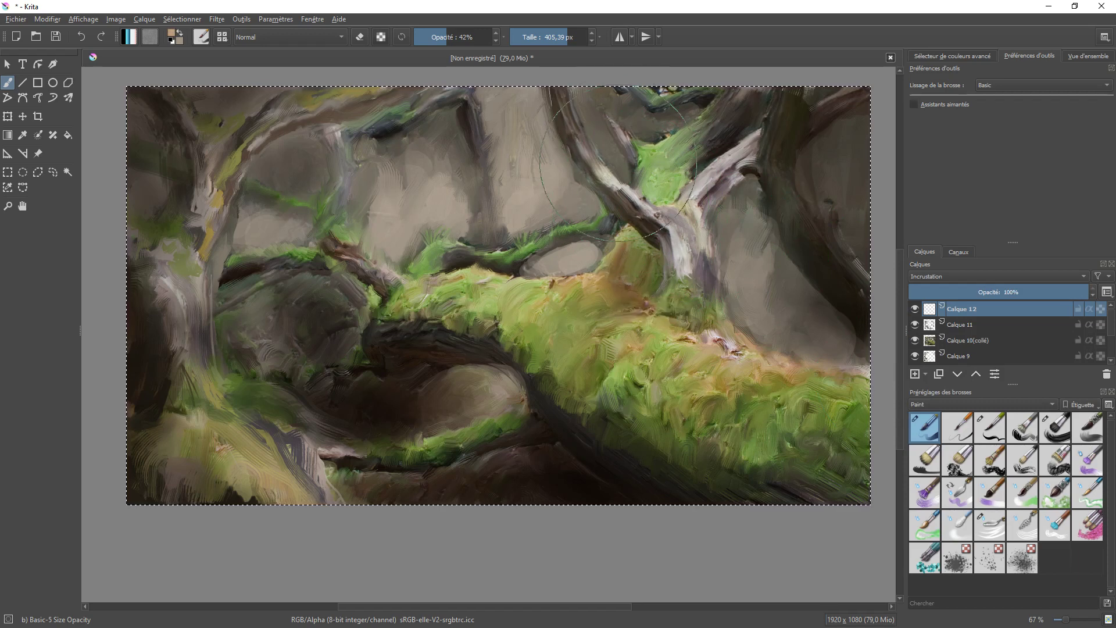
drag(668, 205, 570, 288)
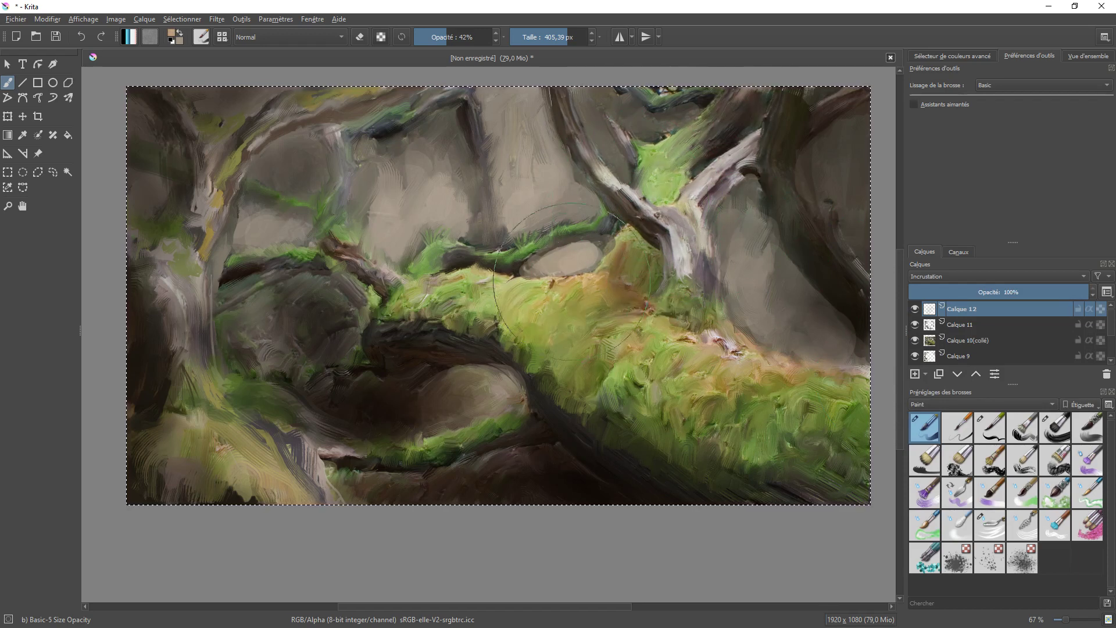
key(ctrl+z)
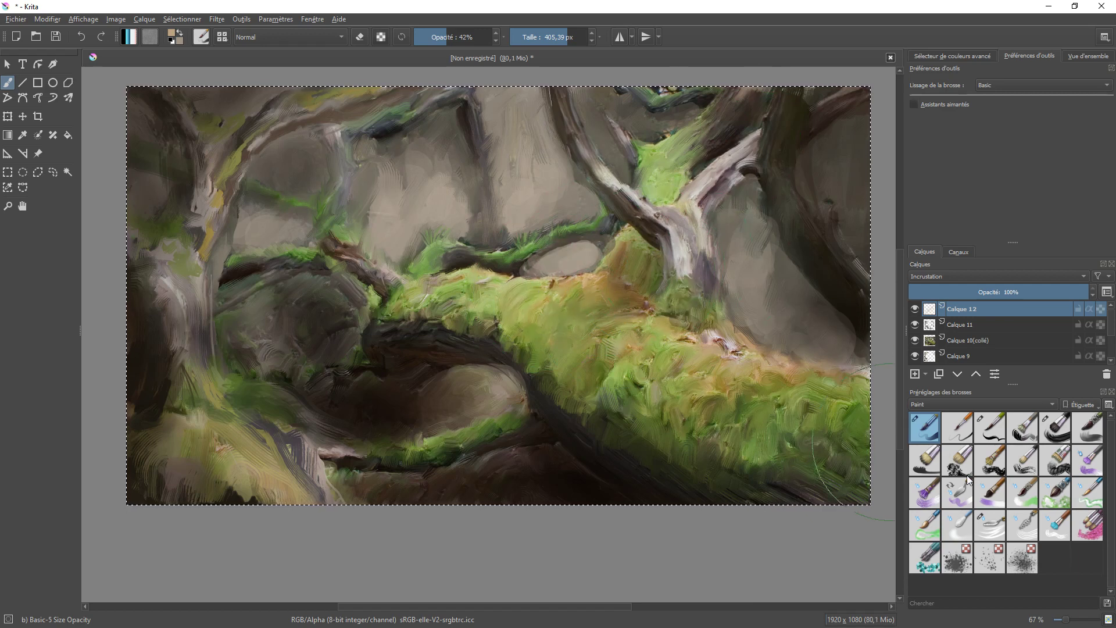
drag(793, 342, 691, 398)
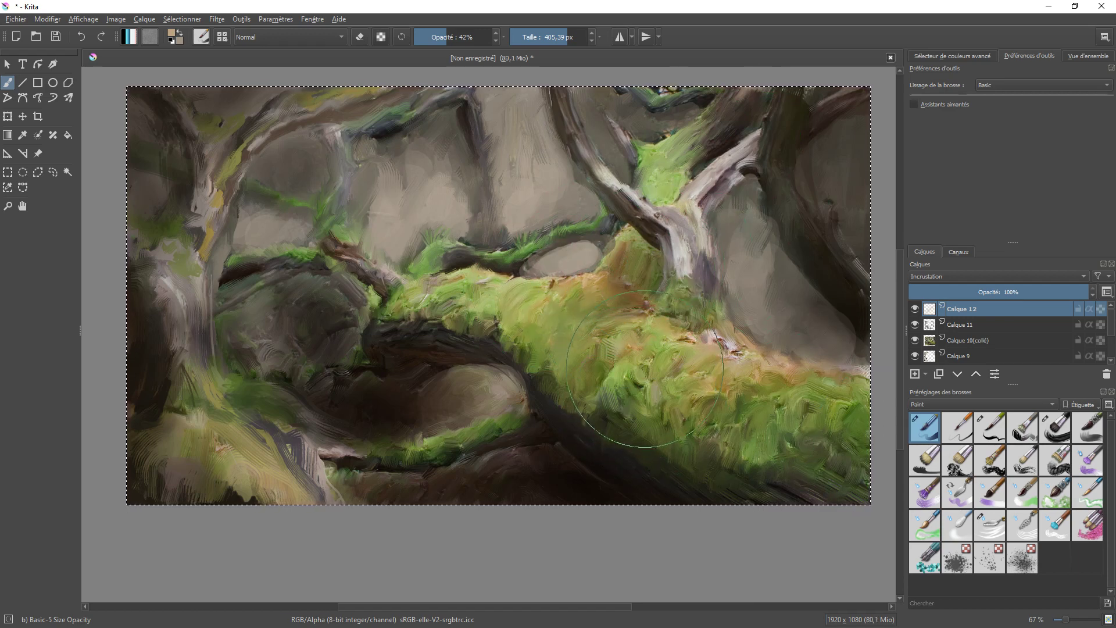
With the Airbrush Soft preset from the Digital set, brush warm light over the mossy trunk, forked tree and broken branch.
click(954, 402)
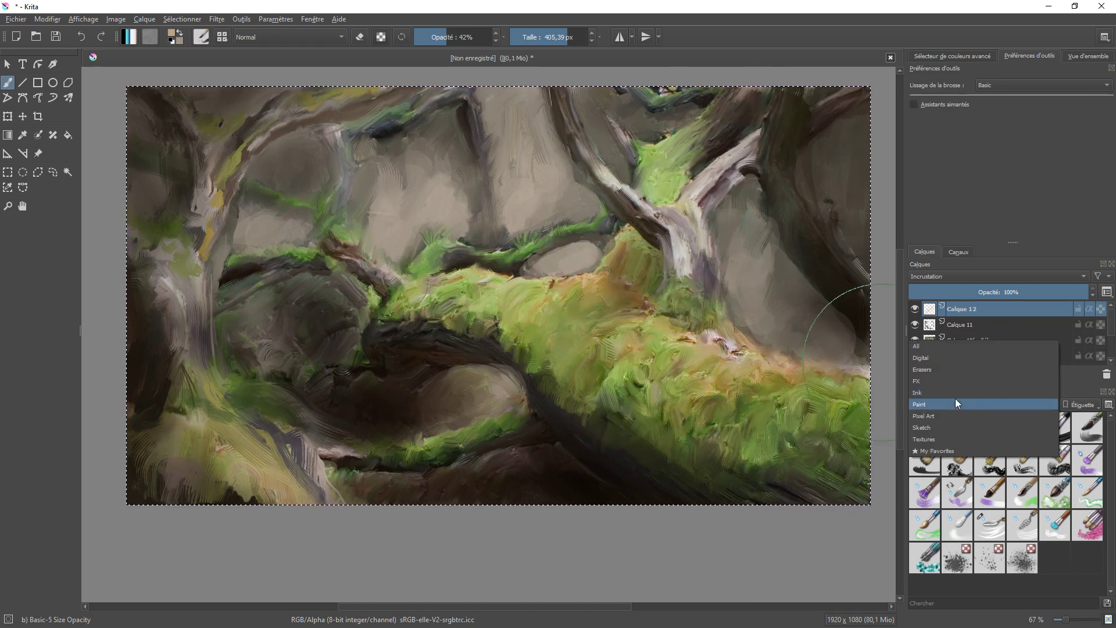
click(952, 358)
click(1024, 430)
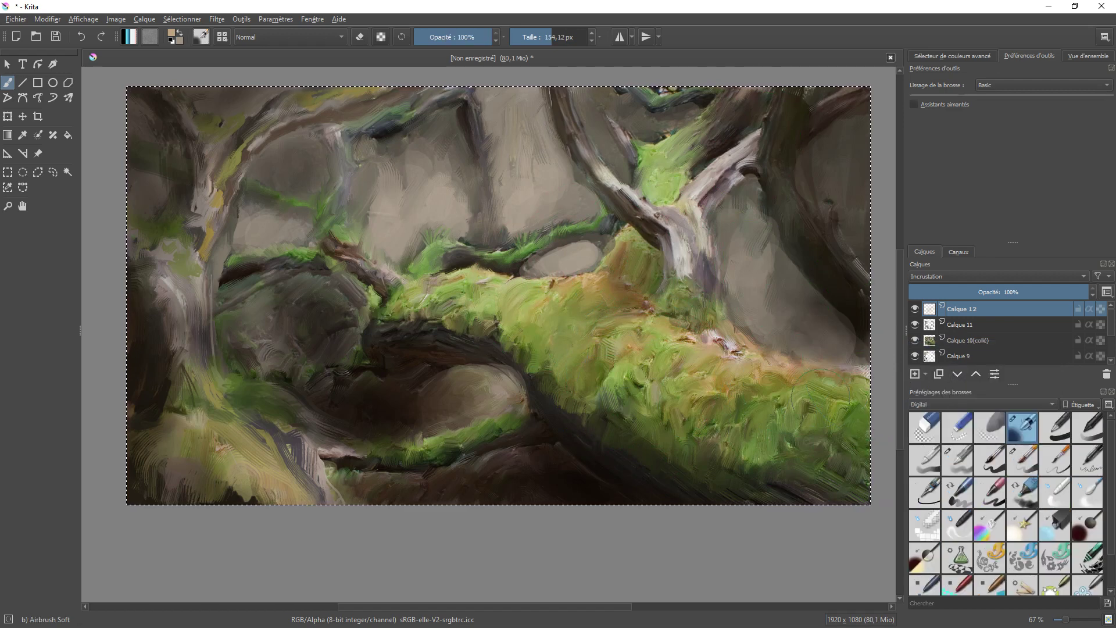
drag(614, 283, 627, 290)
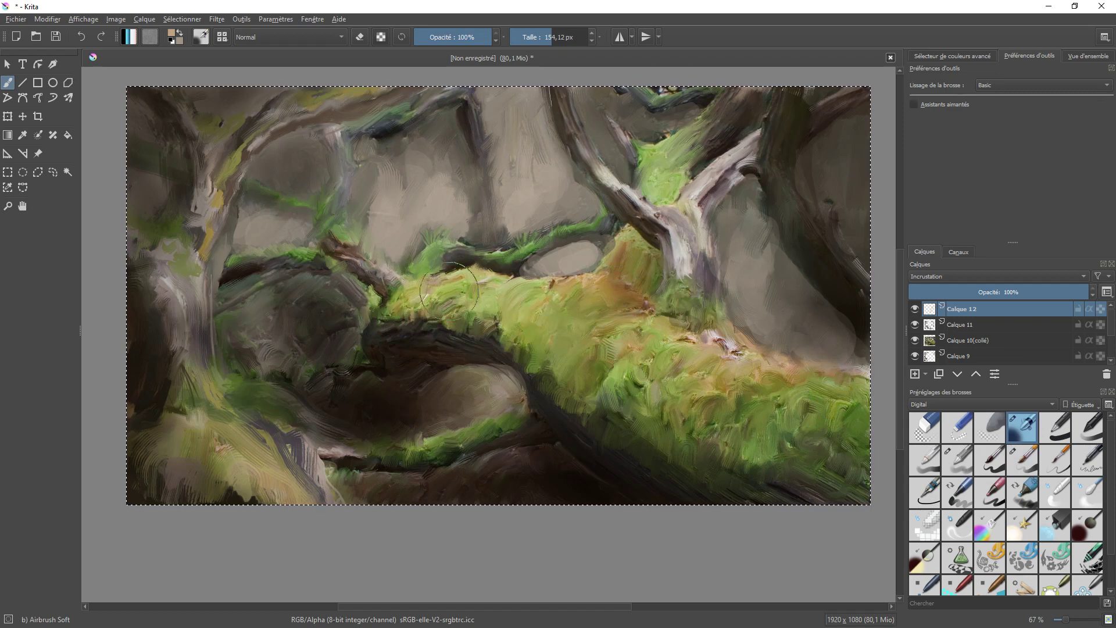
mouse_move(744, 156)
mouse_down()
mouse_move(684, 210)
mouse_move(676, 228)
mouse_move(692, 268)
mouse_up()
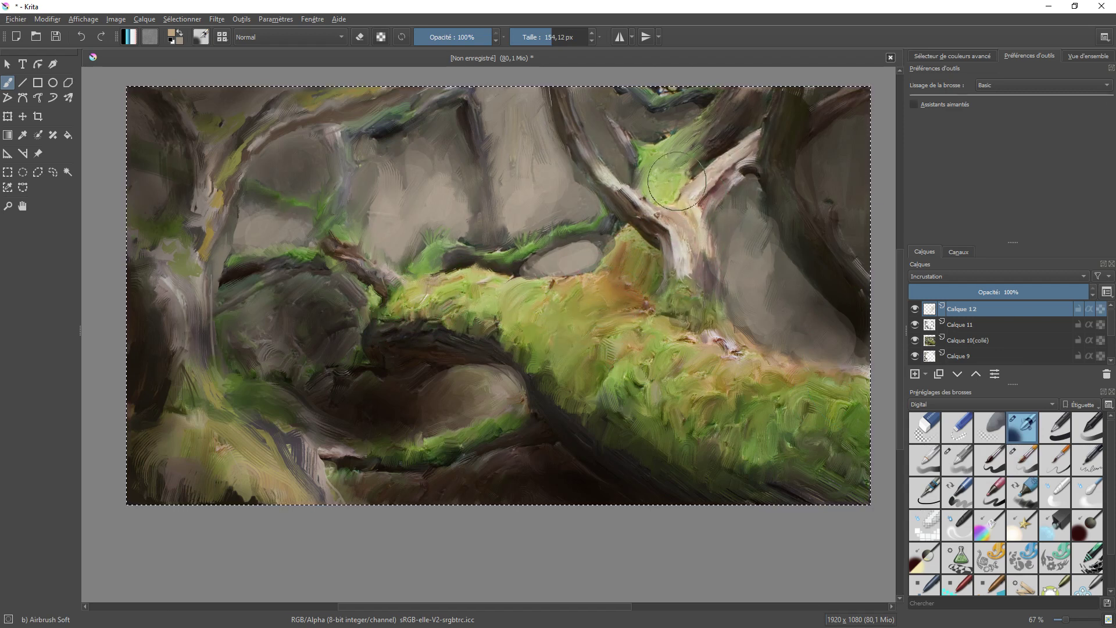
key(Tab)
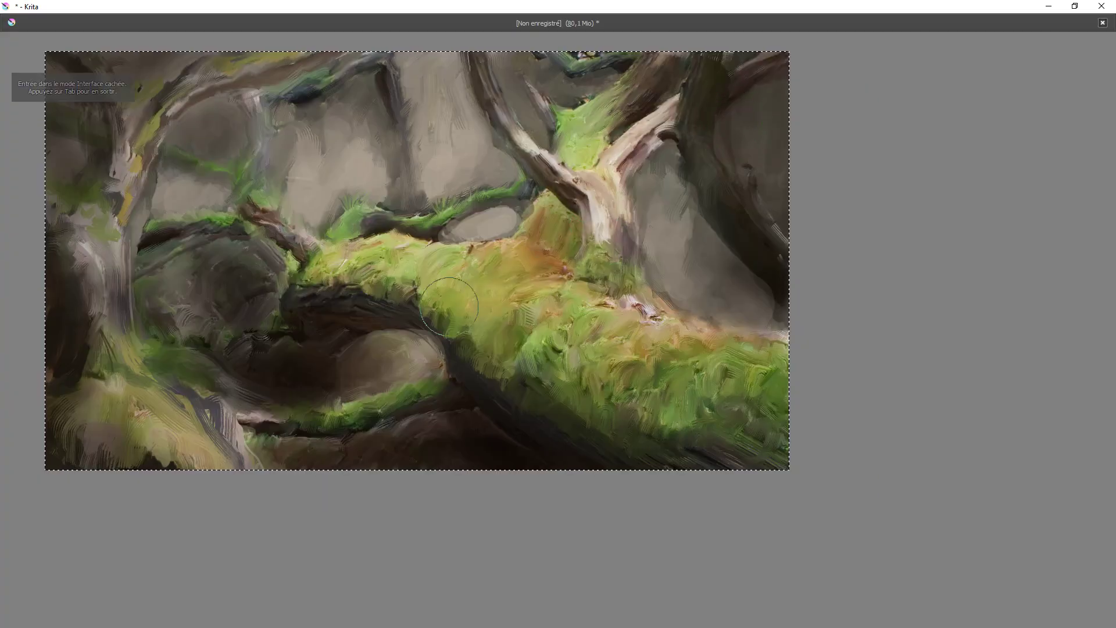
mouse_move(548, 221)
mouse_down()
mouse_move(618, 275)
mouse_move(736, 313)
mouse_up()
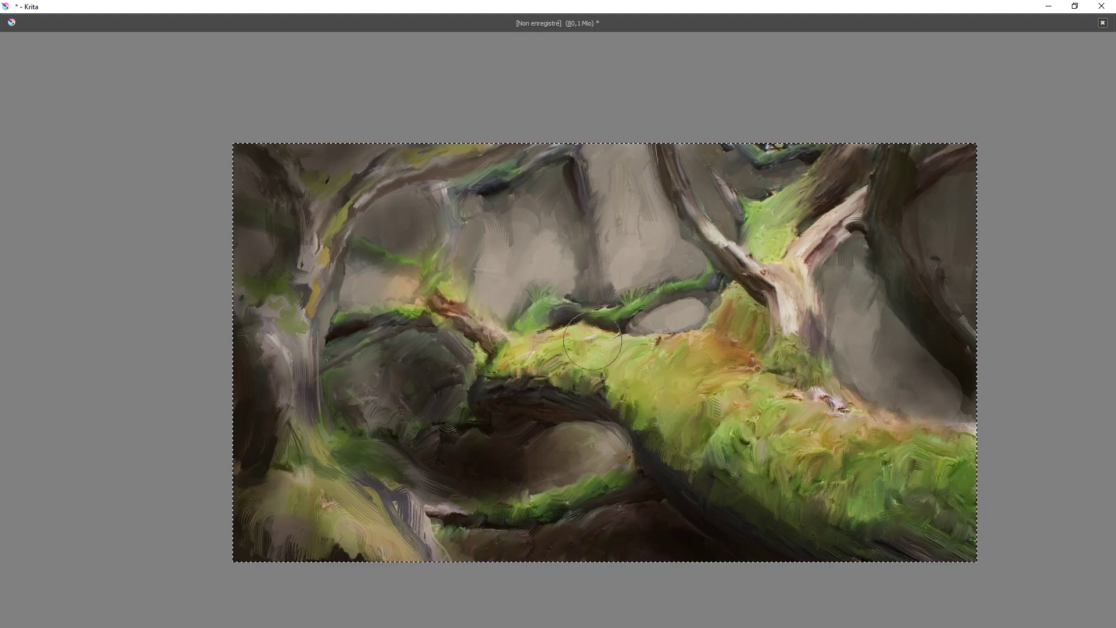
key(Tab)
mouse_move(798, 368)
mouse_down()
mouse_move(641, 218)
mouse_move(654, 302)
mouse_move(614, 293)
mouse_up()
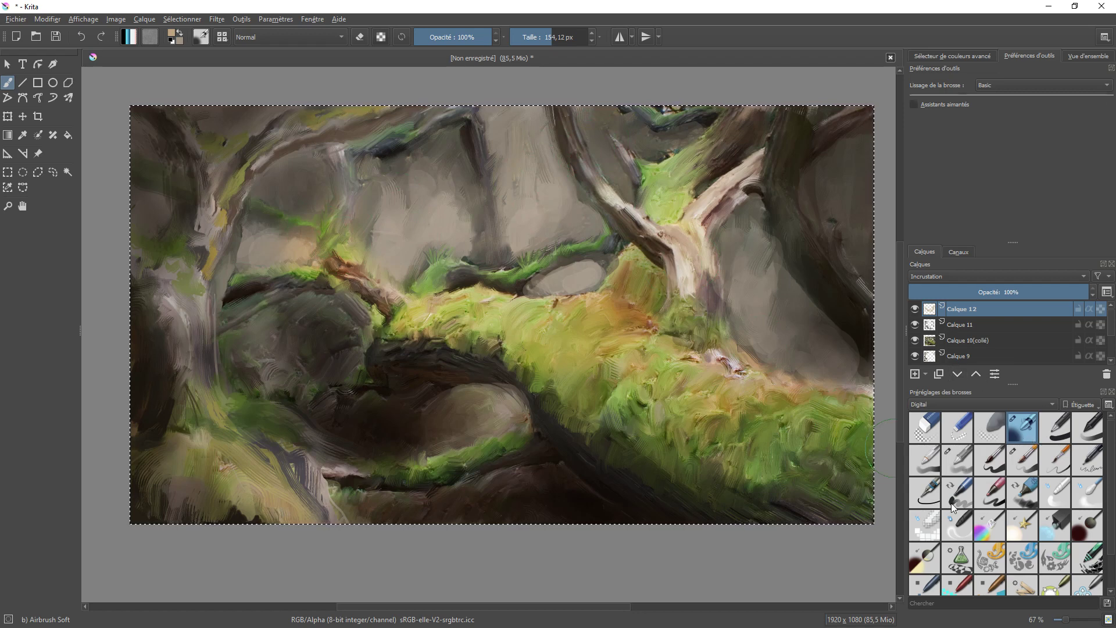
With the Ink-2 Fineliner preset and a sampled moss green, draw fine strokes along the mossy trunk's upper edge on a new layer.
click(930, 496)
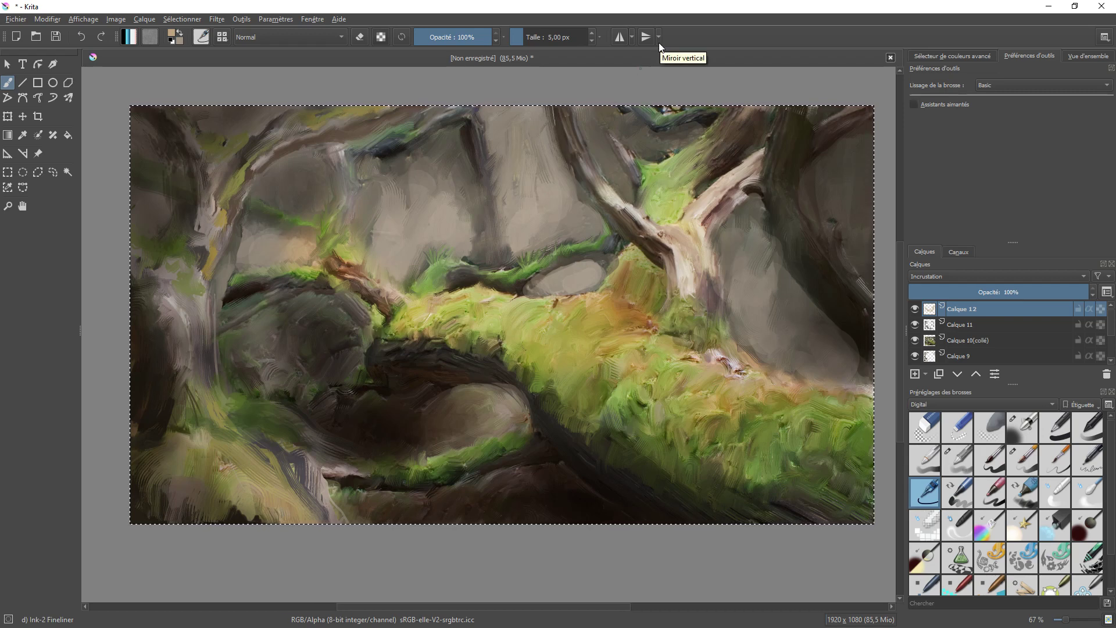
key(1)
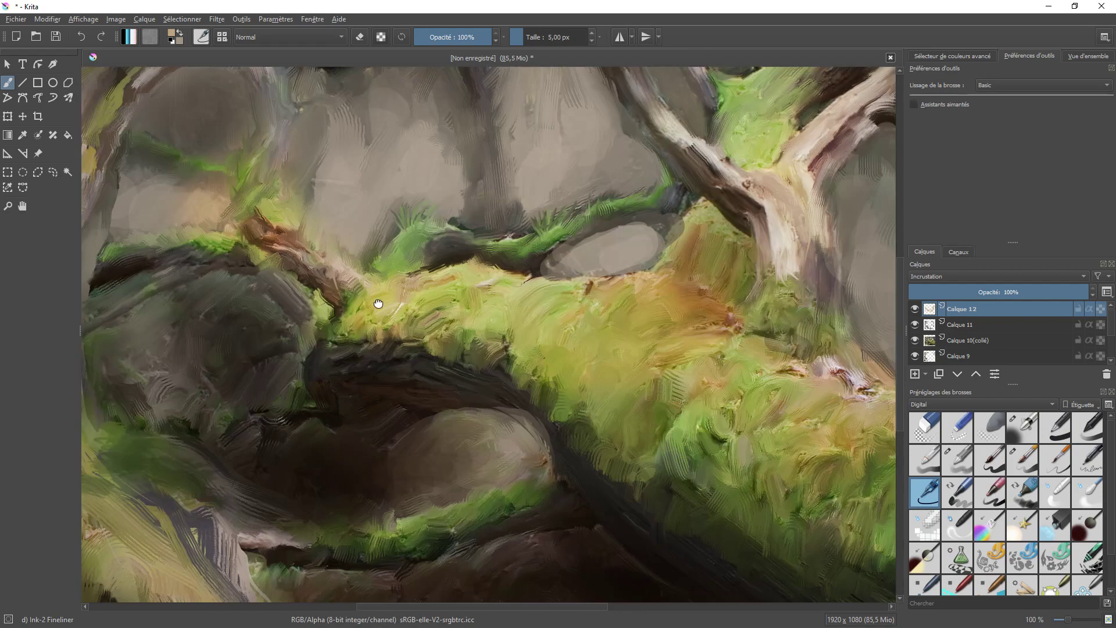
drag(350, 295, 475, 313)
drag(516, 237, 519, 224)
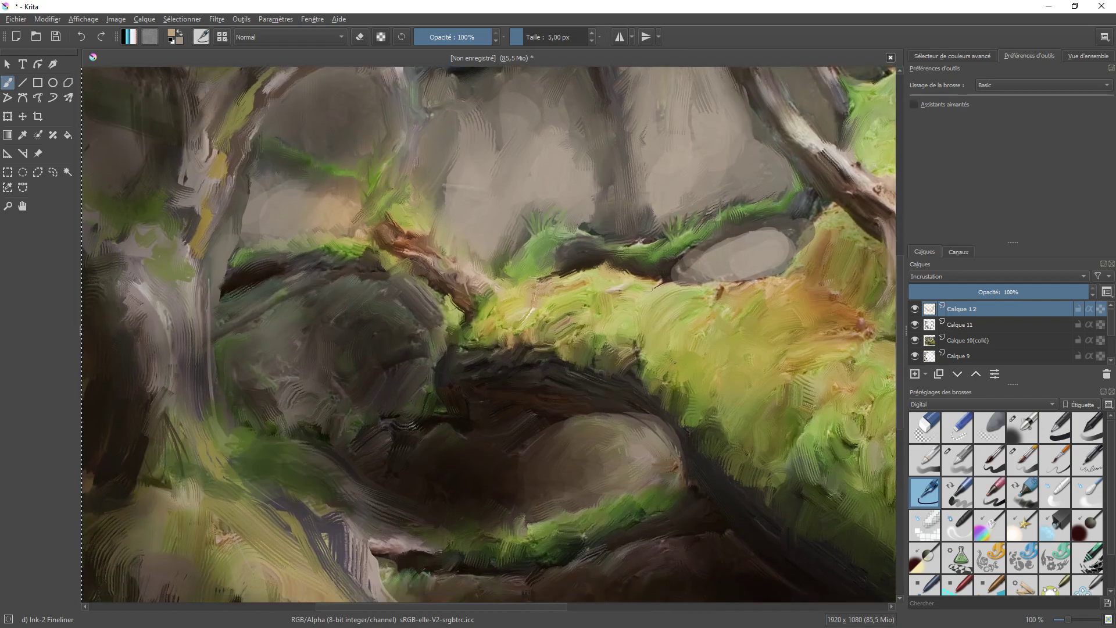
drag(610, 239, 494, 293)
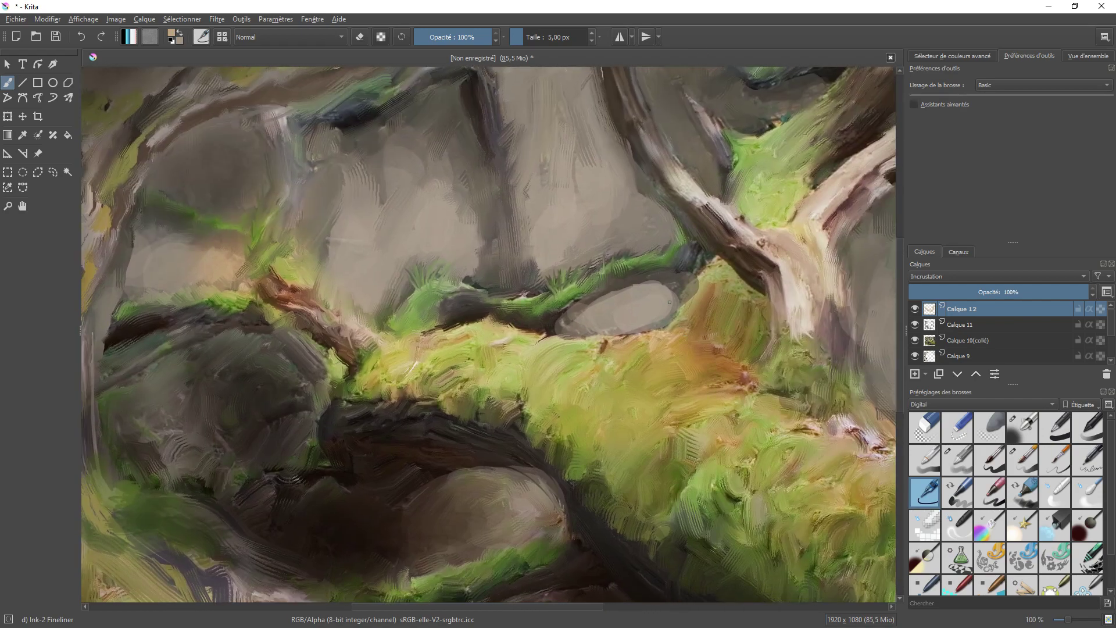
ctrl+click(572, 348)
drag(568, 349, 575, 329)
key(ctrl+z)
click(915, 373)
mouse_move(574, 341)
mouse_down()
mouse_move(581, 329)
mouse_move(565, 329)
mouse_up()
drag(570, 343, 568, 326)
key(minus)
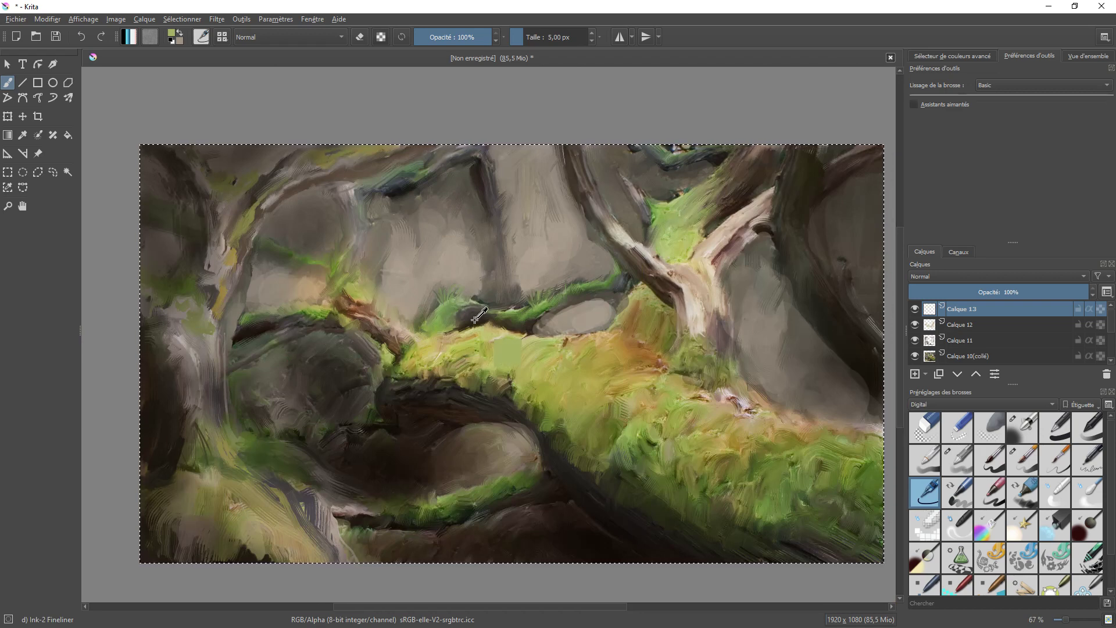
Try sketching a small dark figure standing on the mossy trunk's ridge, and undo its strokes.
drag(549, 321, 555, 356)
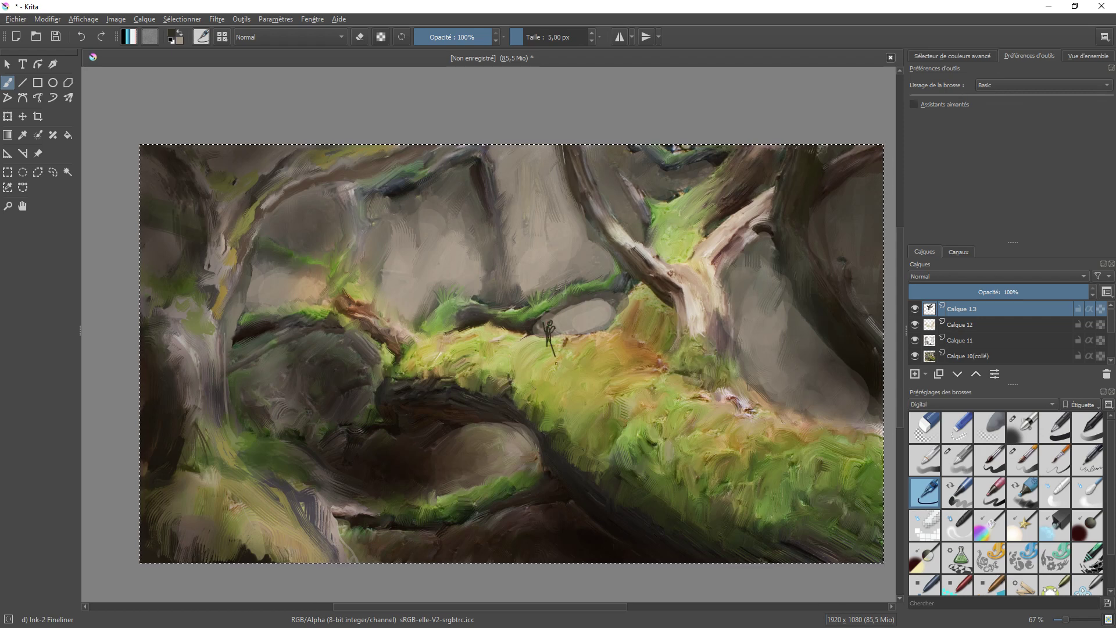
key(ctrl+z)
key(ctrl+z)
key(ctrl+z)
key(ctrl+z)
Try drawing thin pale lines fanning out from the mossy ridge toward the forked tree, and undo them all.
drag(546, 338, 605, 223)
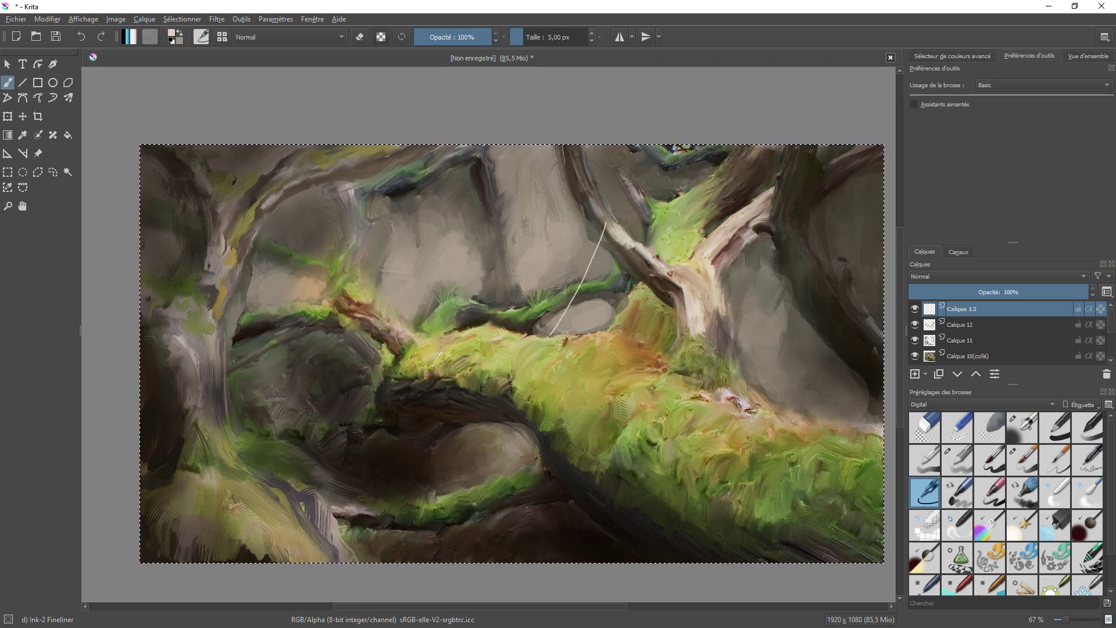
drag(546, 336, 634, 235)
drag(542, 343, 621, 229)
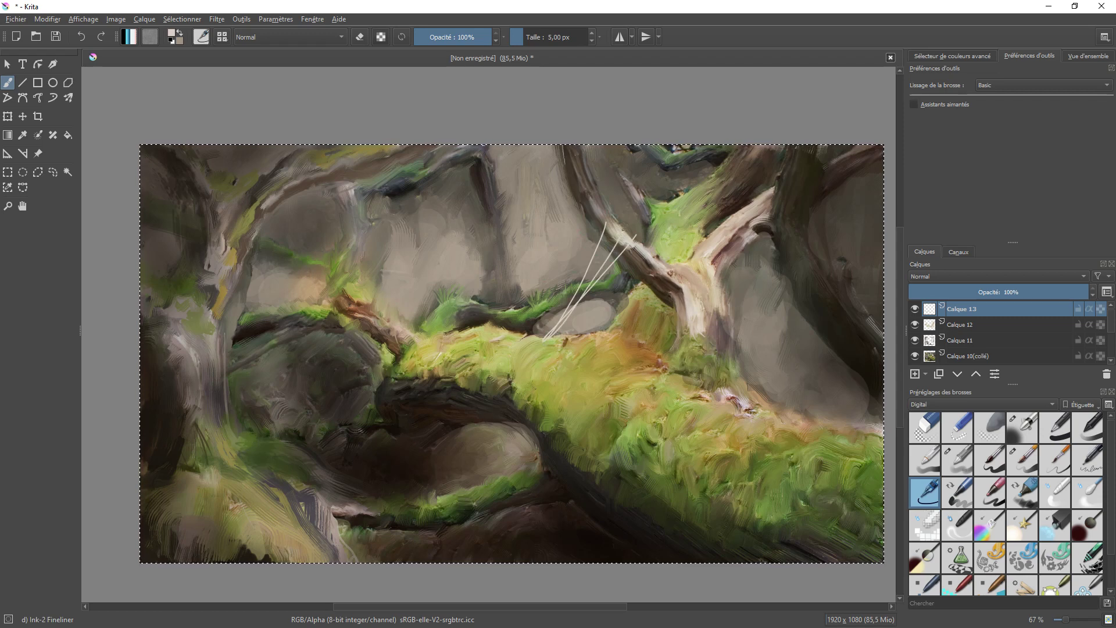
drag(549, 337, 653, 239)
mouse_move(543, 340)
mouse_down()
mouse_move(666, 274)
mouse_move(598, 334)
mouse_move(683, 291)
mouse_move(688, 331)
mouse_up()
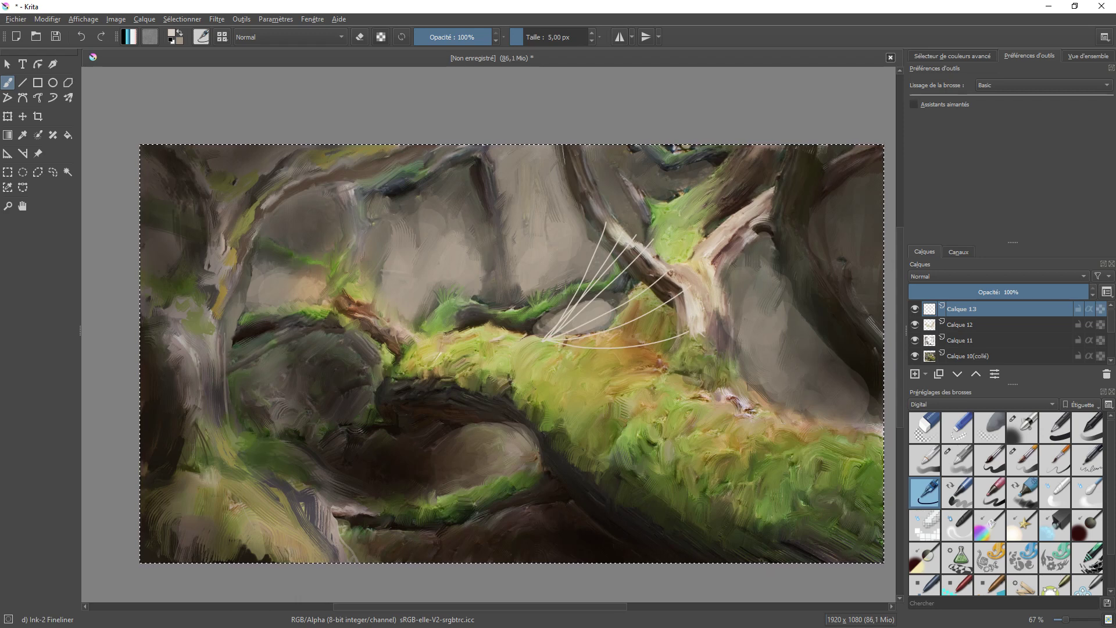
key(ctrl+z)
key(ctrl+z)
key(ctrl+z)
key(ctrl+z)
key(ctrl+z)
key(ctrl+z)
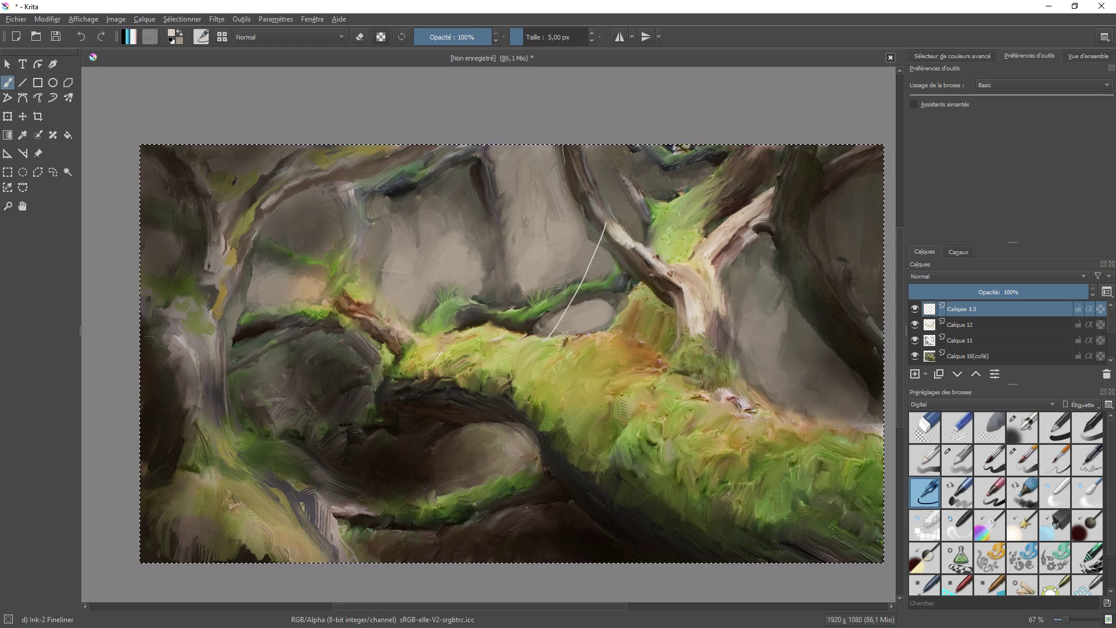
key(ctrl+z)
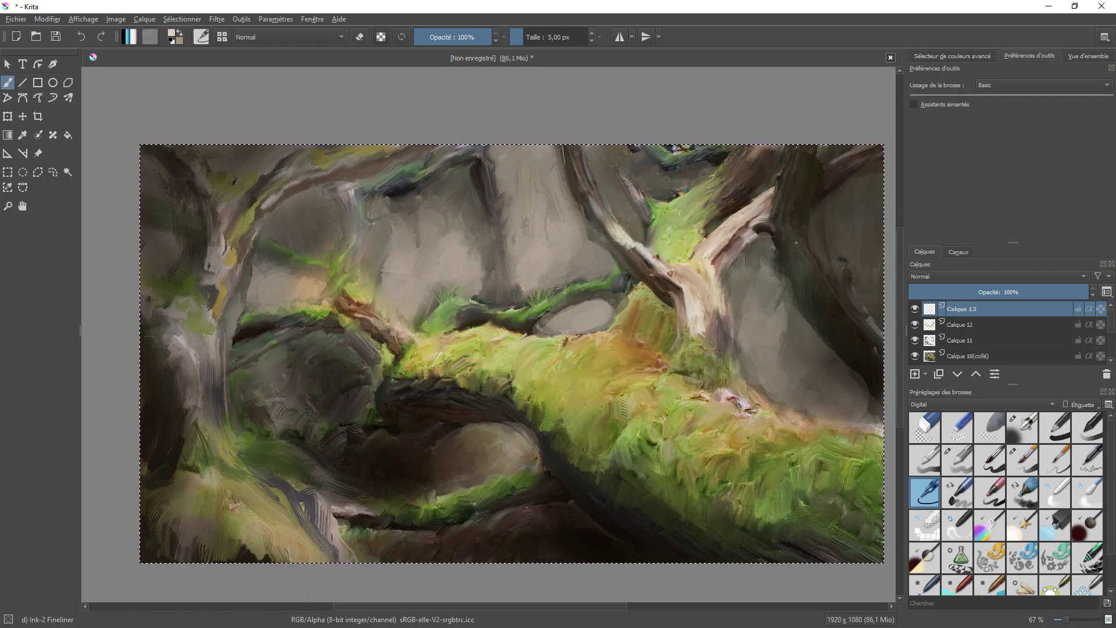
Draw fine dark twigs in the far right background and pale twigs growing from the forked tree's left branch.
ctrl+click(861, 302)
drag(864, 301, 886, 336)
drag(853, 253, 866, 228)
drag(614, 224, 600, 170)
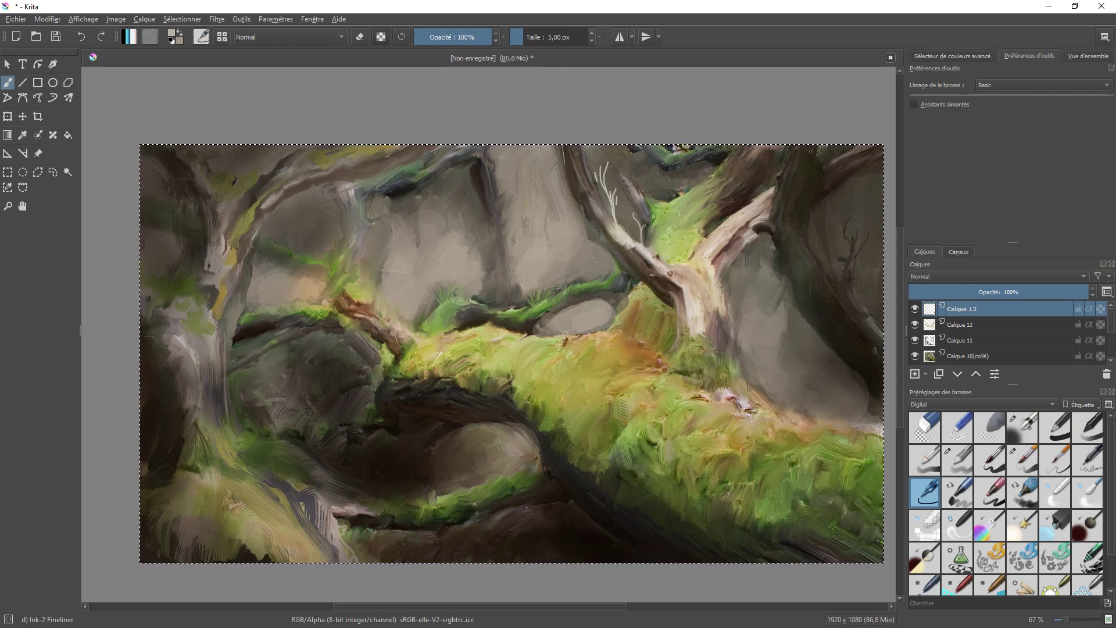
mouse_move(641, 230)
mouse_down()
mouse_move(640, 201)
mouse_move(649, 211)
mouse_up()
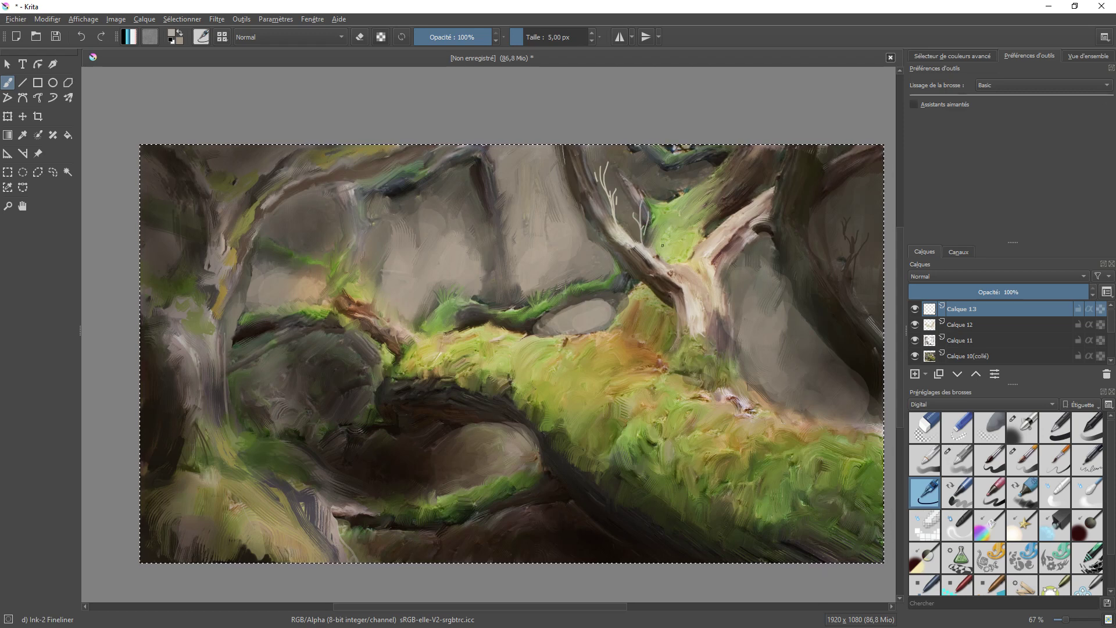
Using colours sampled from the pale trunk, draw thin branching twigs in the tree's fork and along its right side.
ctrl+click(686, 288)
ctrl+click(697, 311)
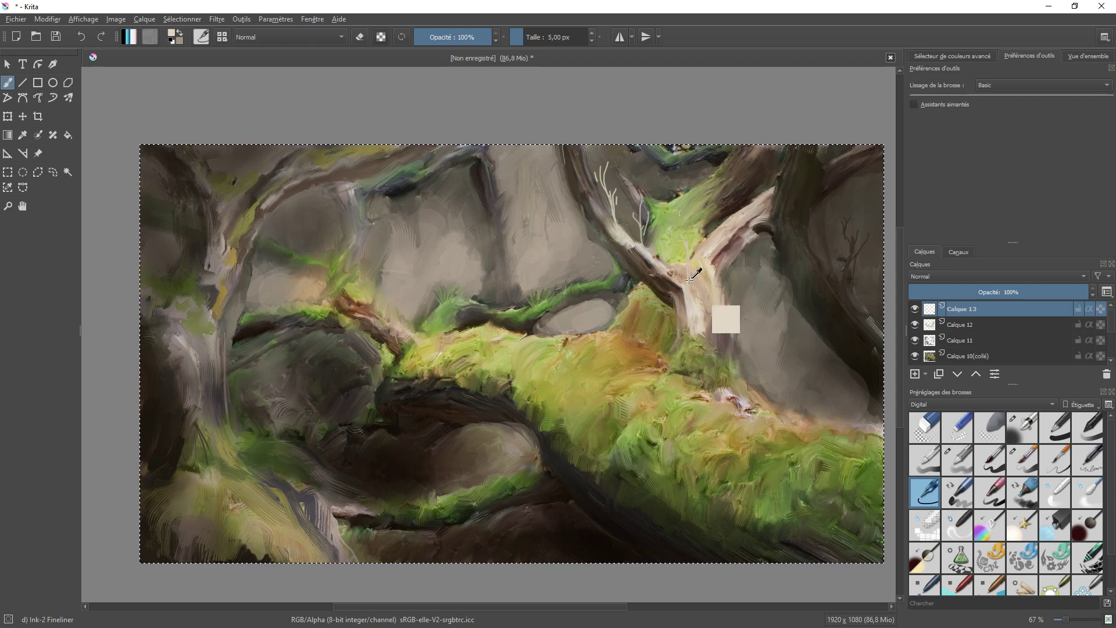
mouse_move(687, 249)
mouse_down()
mouse_move(675, 226)
mouse_move(686, 250)
mouse_move(687, 223)
mouse_move(689, 275)
mouse_move(679, 223)
mouse_up()
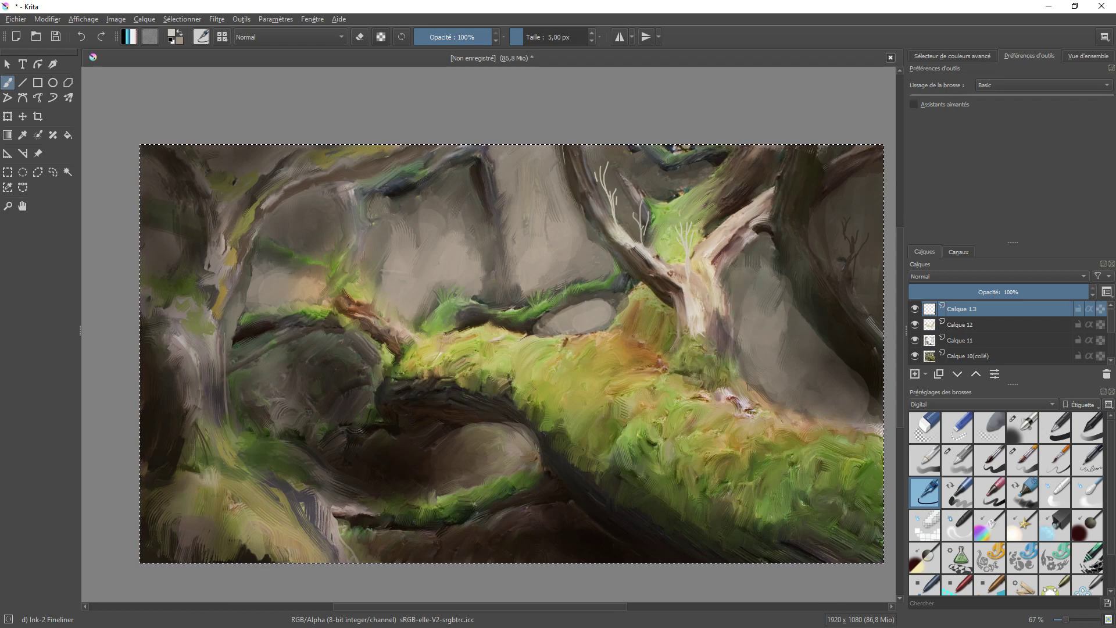
mouse_move(728, 318)
mouse_down()
mouse_move(735, 272)
mouse_move(747, 278)
mouse_up()
Detail the small stone behind the mossy ridge and paint a dark stone with a light top at the forked tree's foot.
mouse_move(460, 314)
mouse_down()
mouse_move(484, 312)
mouse_move(458, 321)
mouse_move(469, 310)
mouse_up()
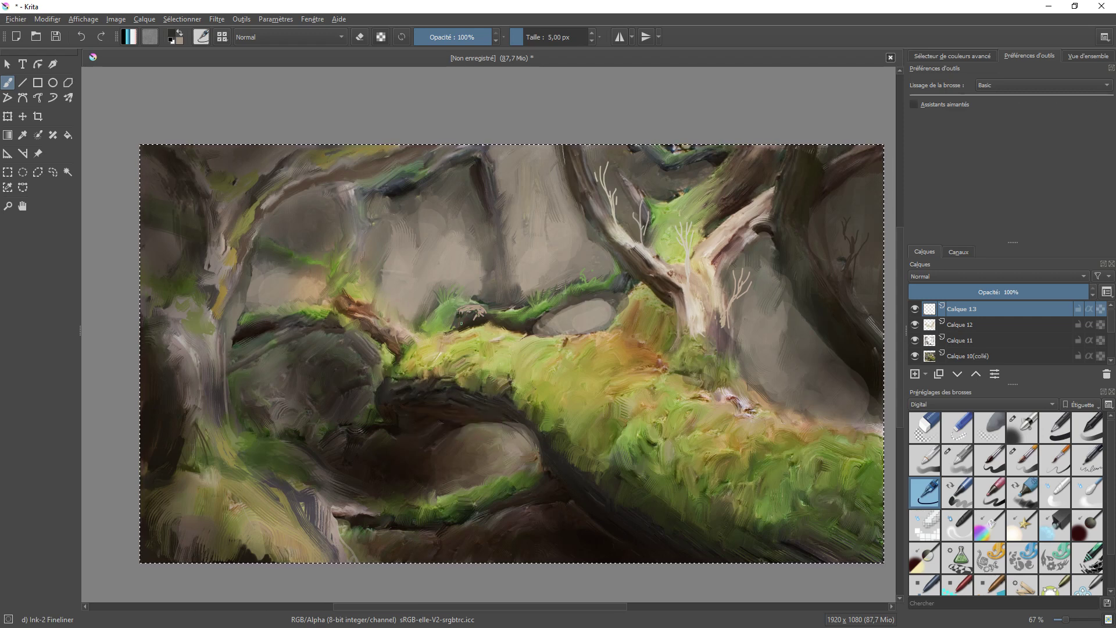
drag(461, 323, 457, 329)
drag(681, 377, 704, 387)
ctrl+click(462, 312)
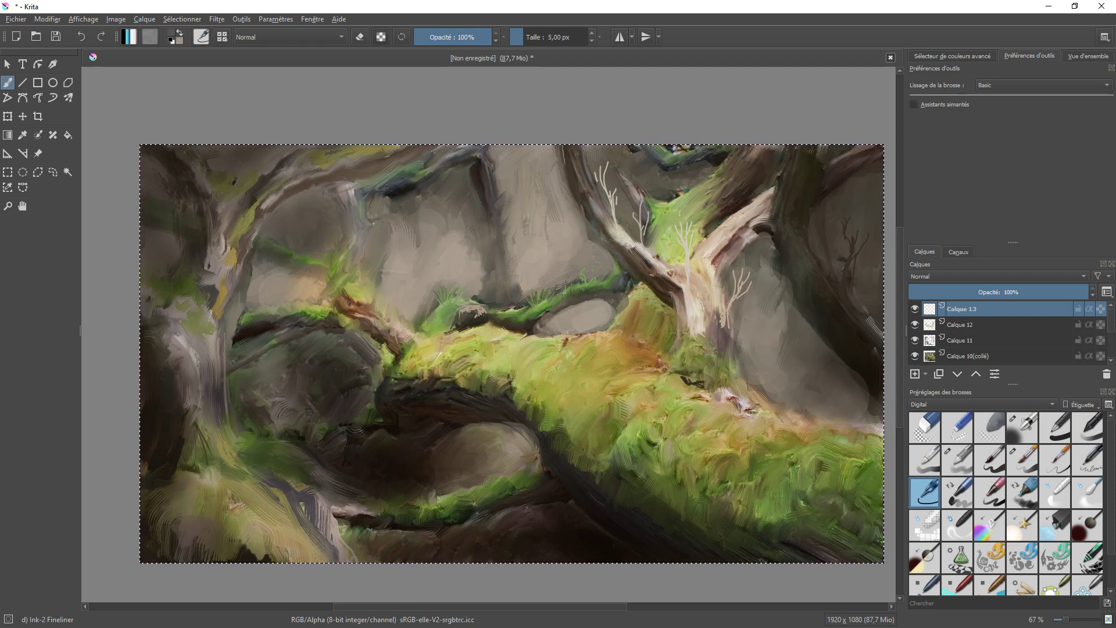
mouse_move(692, 381)
mouse_down()
mouse_move(711, 376)
mouse_move(703, 381)
mouse_up()
ctrl+click(727, 391)
ctrl+click(693, 379)
ctrl+click(692, 382)
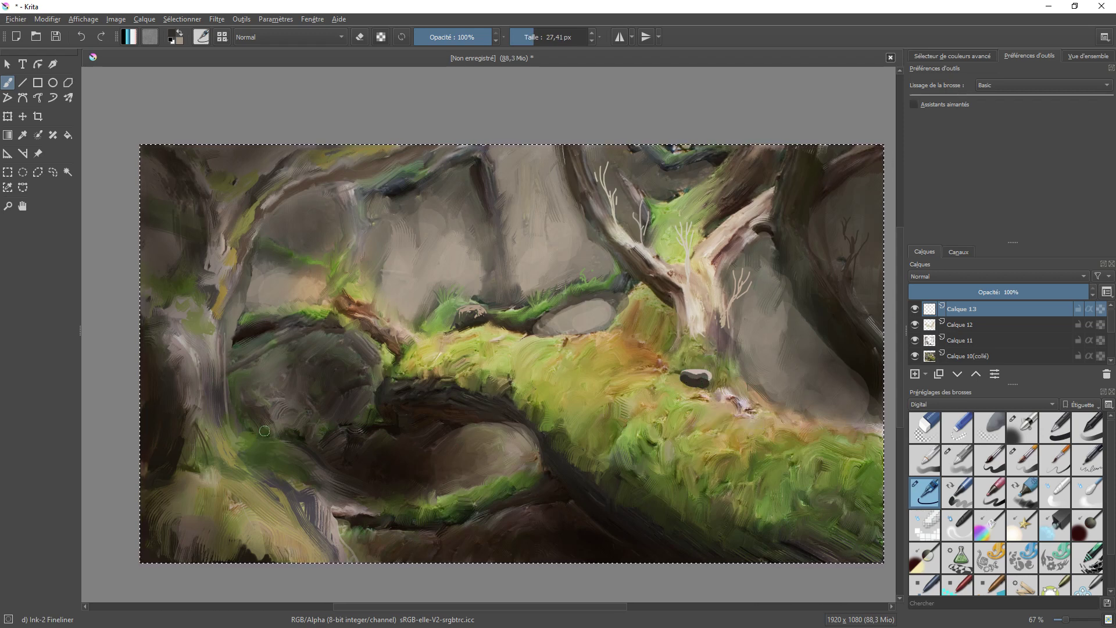
Try painting broad light patches on the boulder in the hollow with sampled greys, and undo them.
ctrl+click(511, 446)
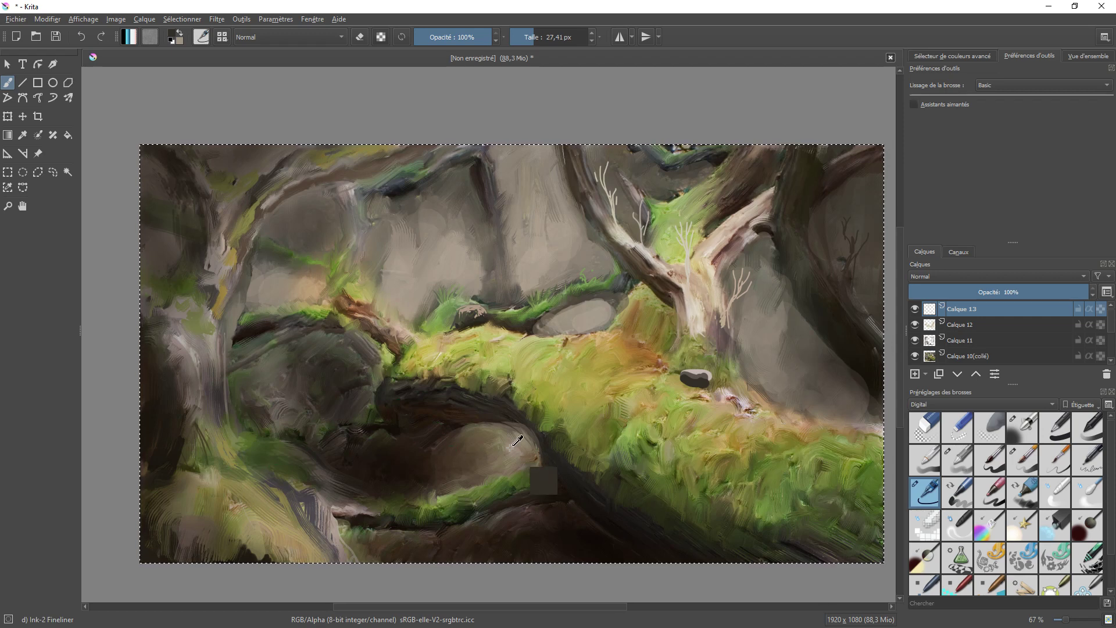
mouse_move(473, 465)
mouse_down()
mouse_move(504, 465)
mouse_move(487, 463)
mouse_move(511, 443)
mouse_move(505, 425)
mouse_move(525, 450)
mouse_move(503, 440)
mouse_up()
ctrl+click(500, 458)
ctrl+click(488, 445)
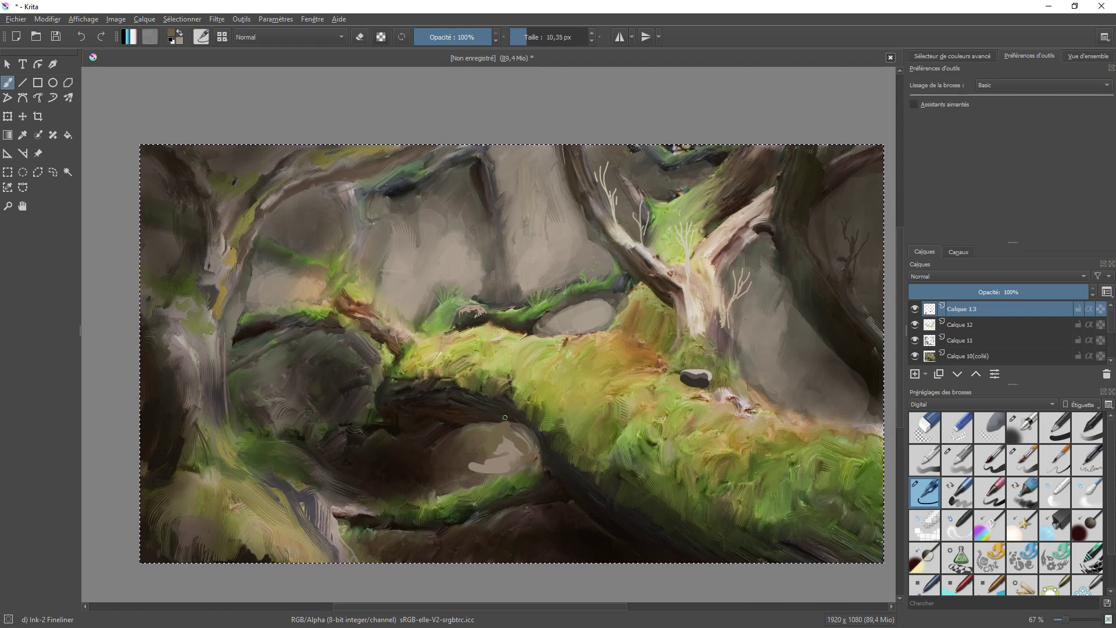
key(ctrl+z)
key(ctrl+z)
key(ctrl+z)
Add thin highlights to the hollow's boulder with a 10.35 px brush and short sampled-colour strokes near the left tree's roots.
mouse_move(518, 441)
mouse_down()
mouse_move(437, 484)
mouse_move(476, 499)
mouse_move(354, 500)
mouse_up()
ctrl+click(396, 508)
ctrl+click(299, 468)
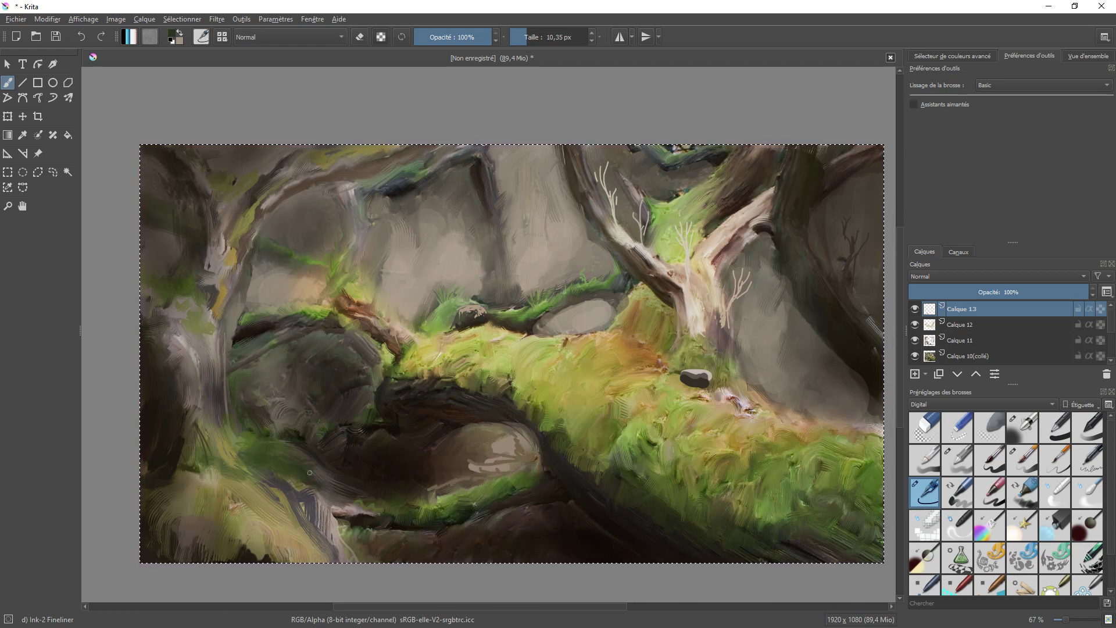
mouse_move(308, 472)
mouse_down()
mouse_move(334, 470)
mouse_move(337, 483)
mouse_up()
drag(341, 499, 359, 505)
drag(306, 467, 315, 466)
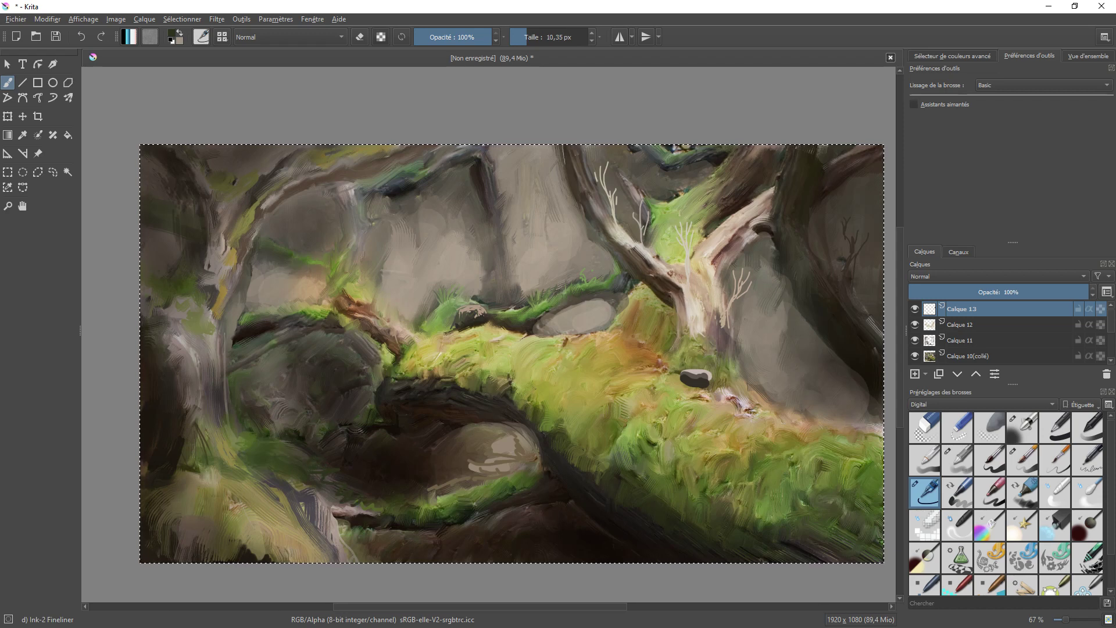
Paint pale grey highlight marks and dark crack lines on the mossy boulder beside the left tree using sampled colours.
ctrl+click(445, 249)
mouse_move(277, 408)
mouse_down()
mouse_move(291, 401)
mouse_move(275, 403)
mouse_move(287, 417)
mouse_move(276, 387)
mouse_move(286, 403)
mouse_move(325, 409)
mouse_move(370, 384)
mouse_move(330, 426)
mouse_up()
ctrl+click(294, 378)
ctrl+click(331, 395)
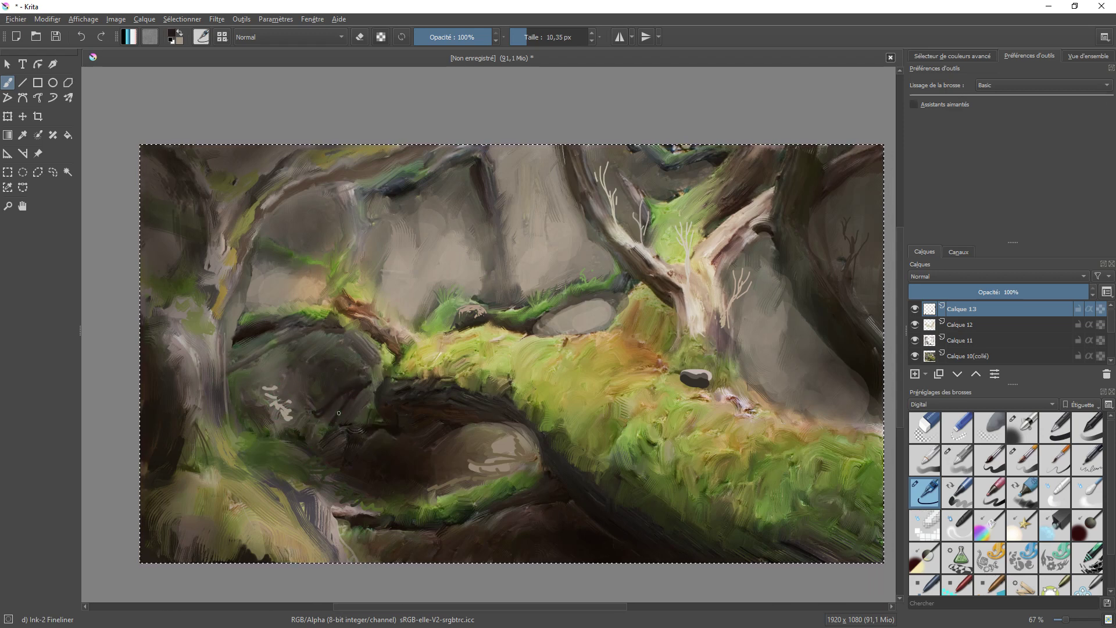
mouse_move(358, 385)
mouse_down()
mouse_move(370, 364)
mouse_move(355, 381)
mouse_up()
ctrl+click(386, 280)
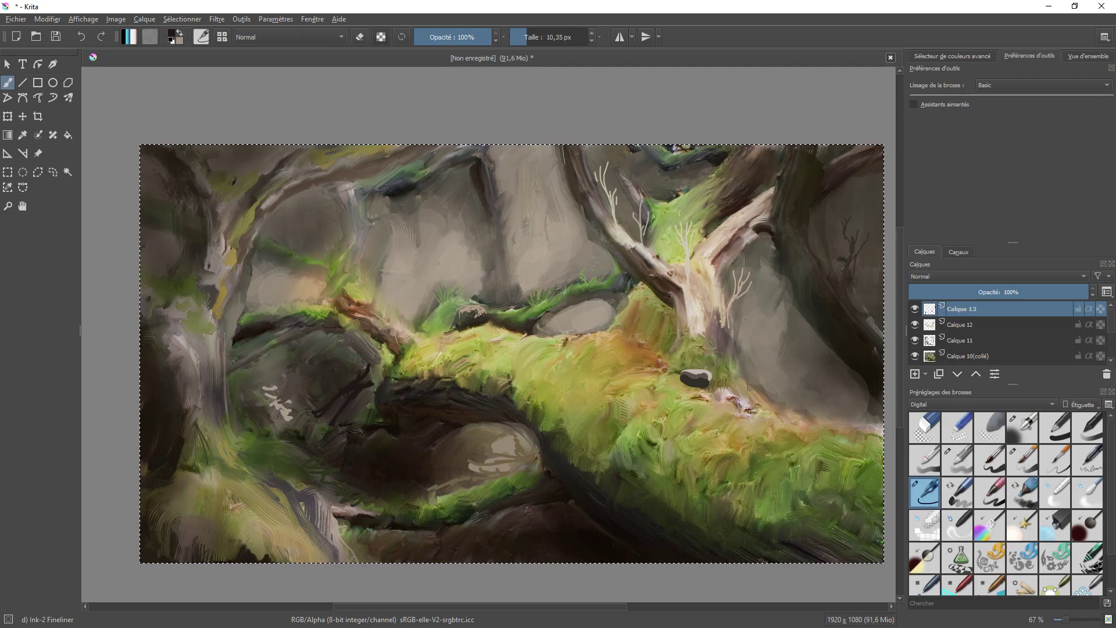